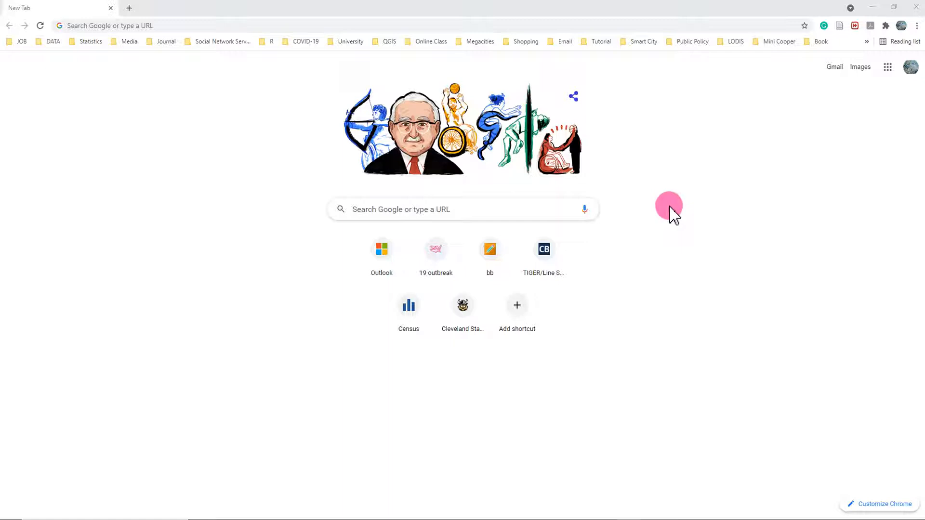
# - Search Google for "census bureau"
pyautogui.click(670, 205)
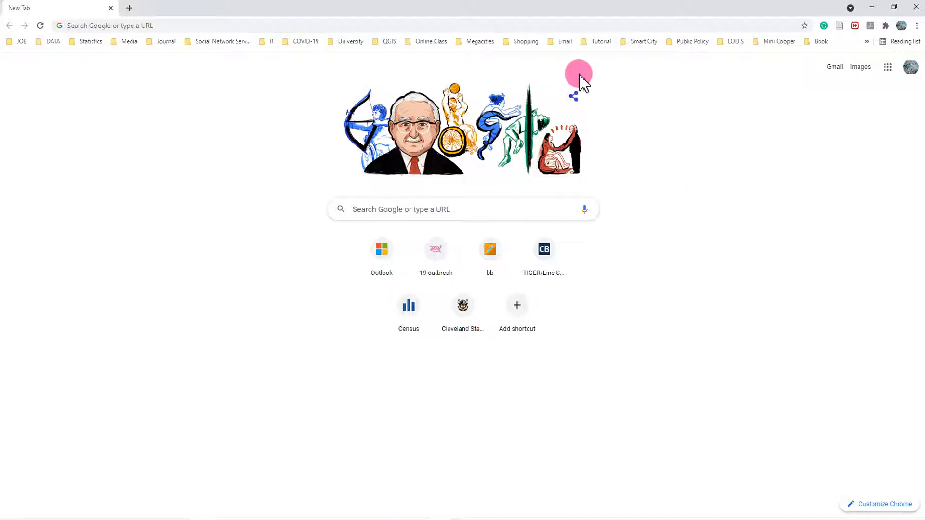
pyautogui.click(414, 209)
pyautogui.write('census')
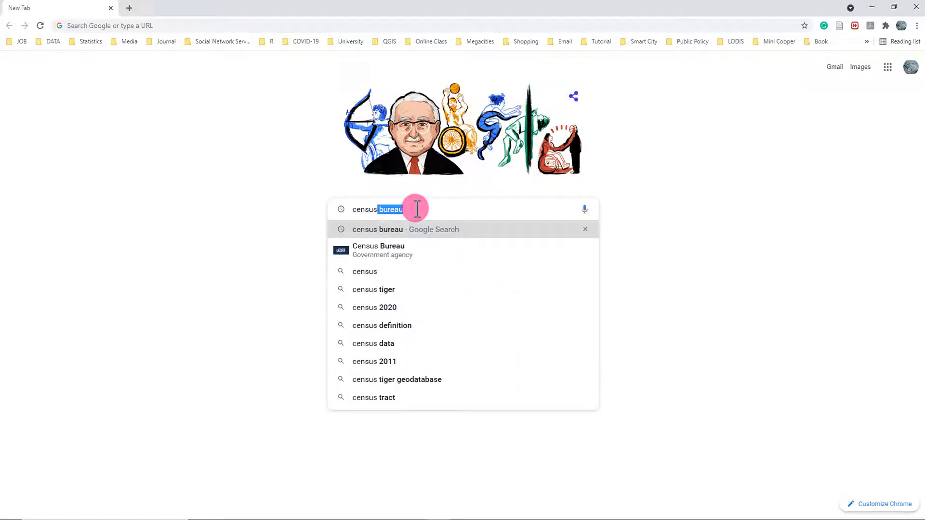
pyautogui.press('Return')
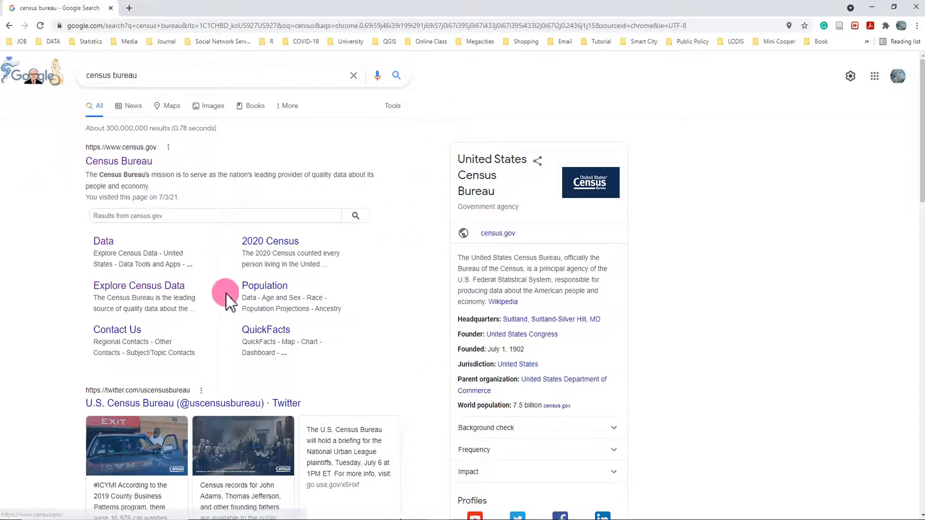
# - Open the Explore Census Data site from the search results and view its tables
pyautogui.click(150, 289)
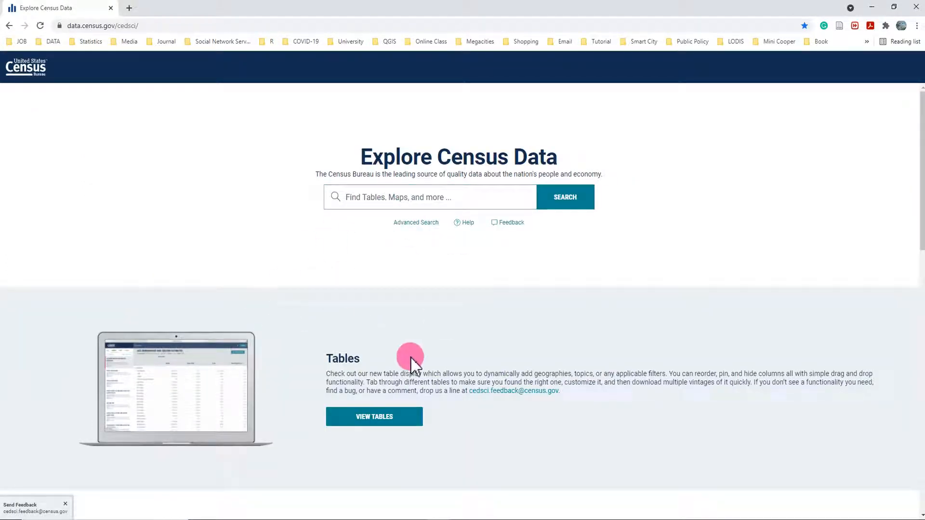
pyautogui.click(382, 420)
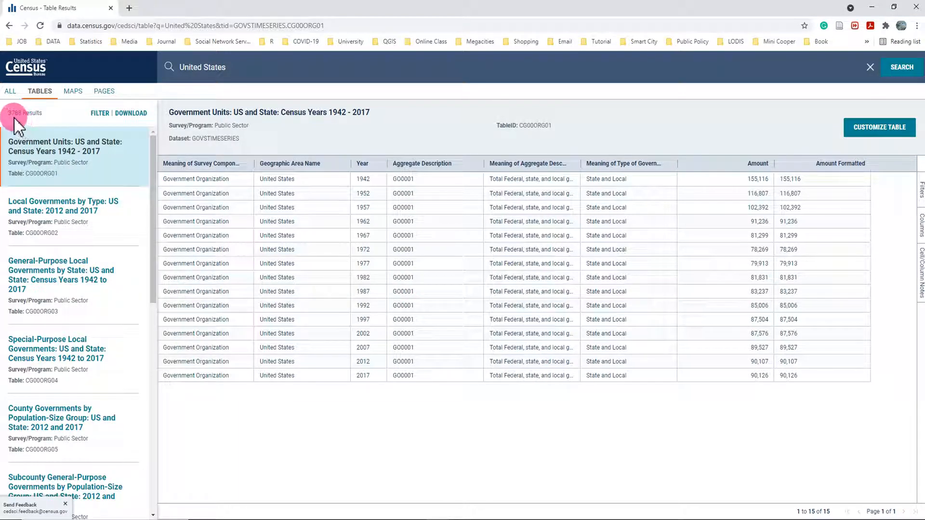
pyautogui.moveTo(152, 172)
pyautogui.mouseDown()
pyautogui.moveTo(158, 337)
pyautogui.moveTo(165, 165)
pyautogui.mouseUp()
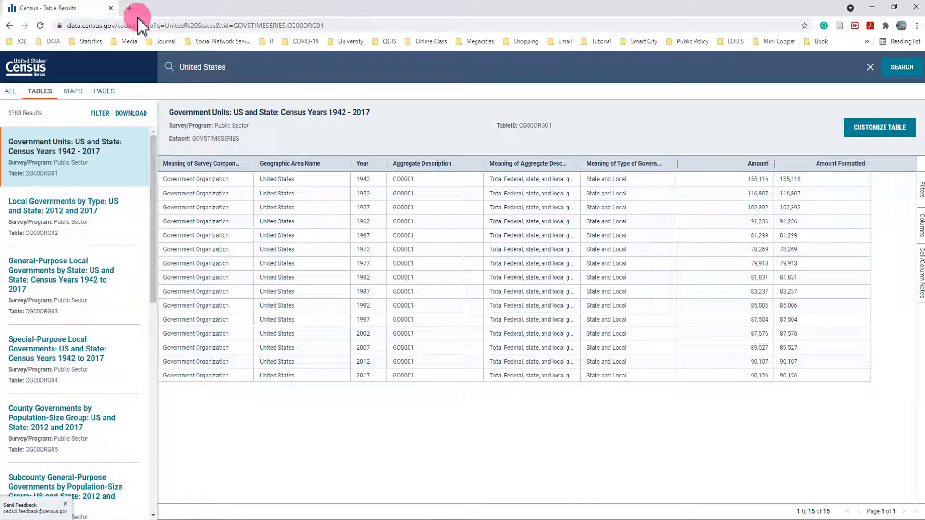
# - Search Google for "tiger census" in a new browser tab and open the Census Bureau's TIGER/Line Shapefiles page
pyautogui.click(129, 8)
pyautogui.click(408, 211)
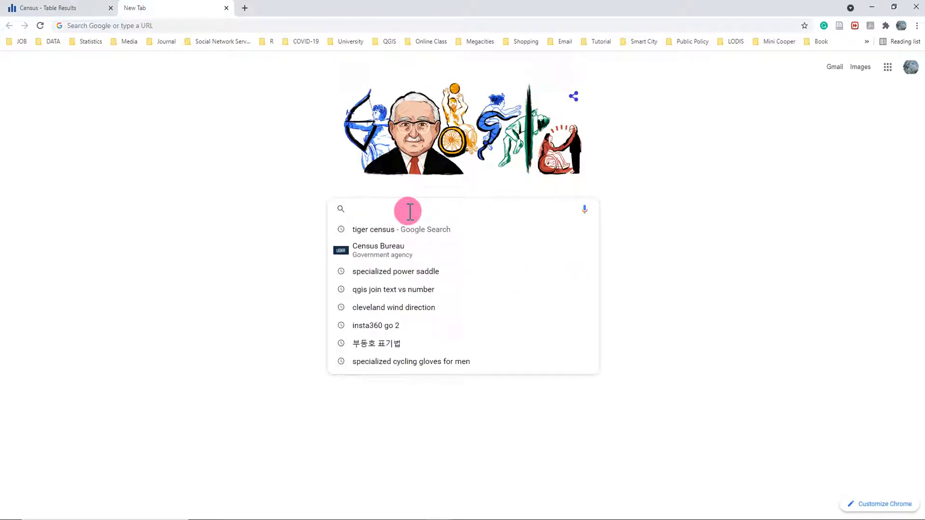
pyautogui.write('tiger')
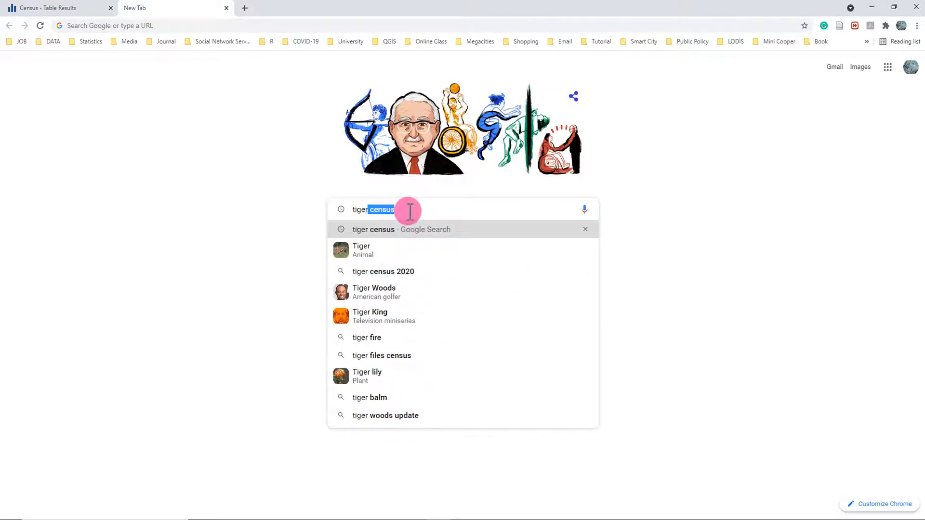
pyautogui.write(' census')
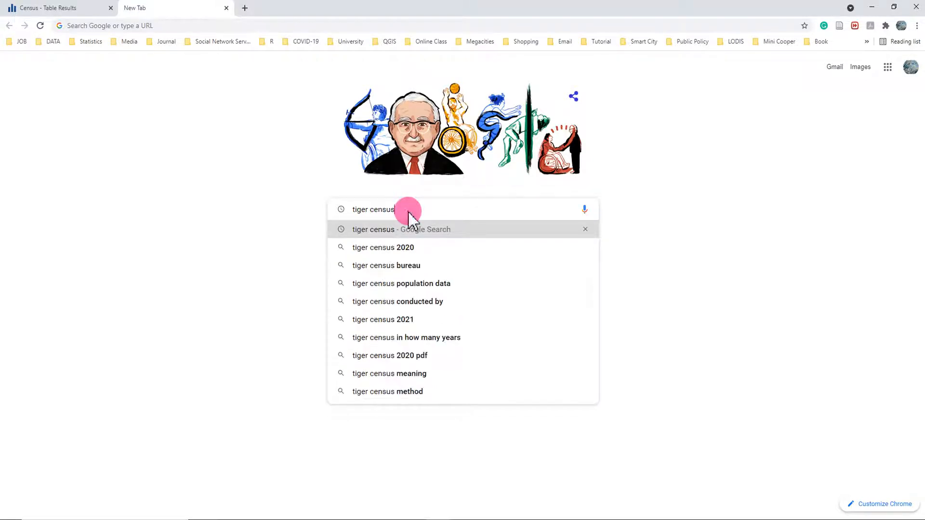
pyautogui.press('Return')
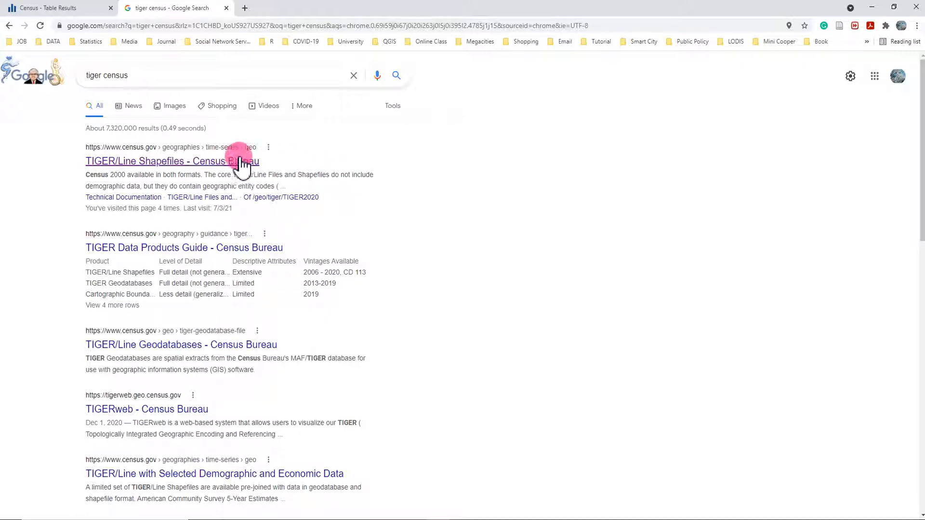
pyautogui.click(153, 164)
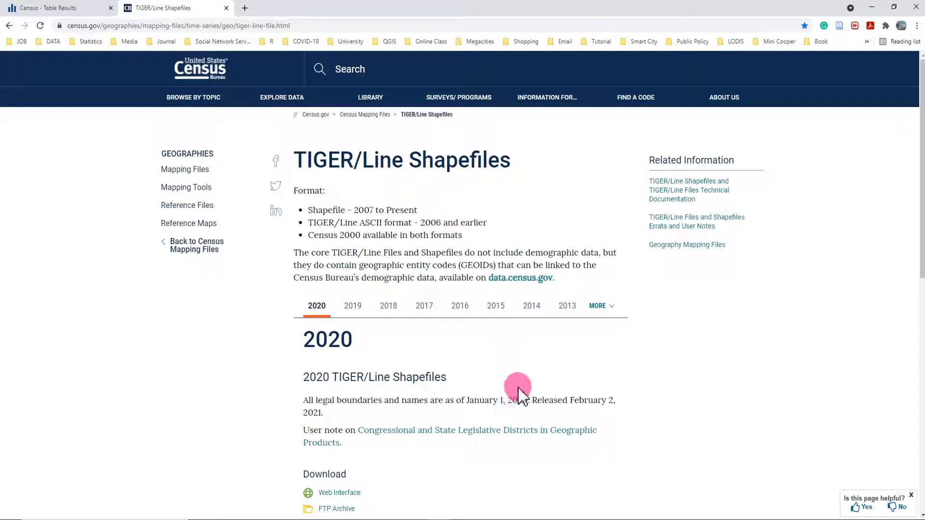
# - Open the download web interface for the 2019 shapefiles and request the Census Tracts layer for year 2019
pyautogui.click(356, 308)
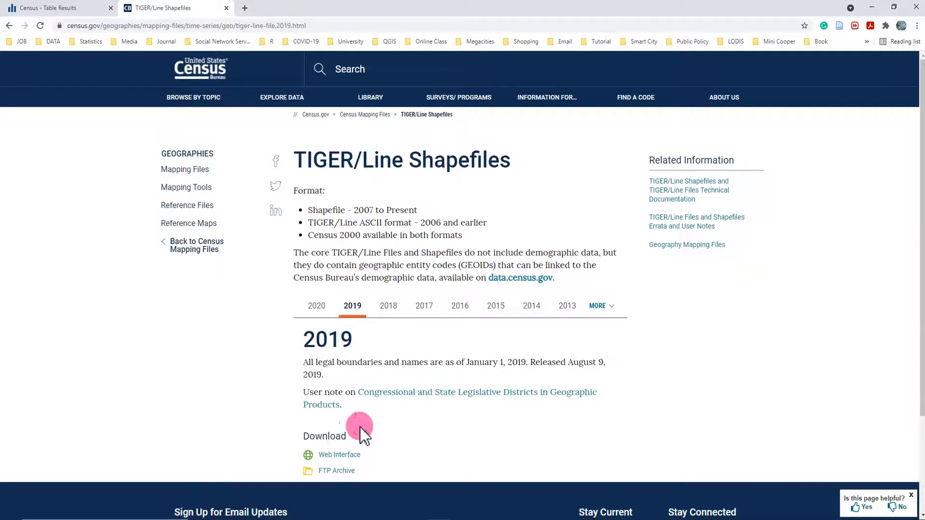
pyautogui.click(357, 460)
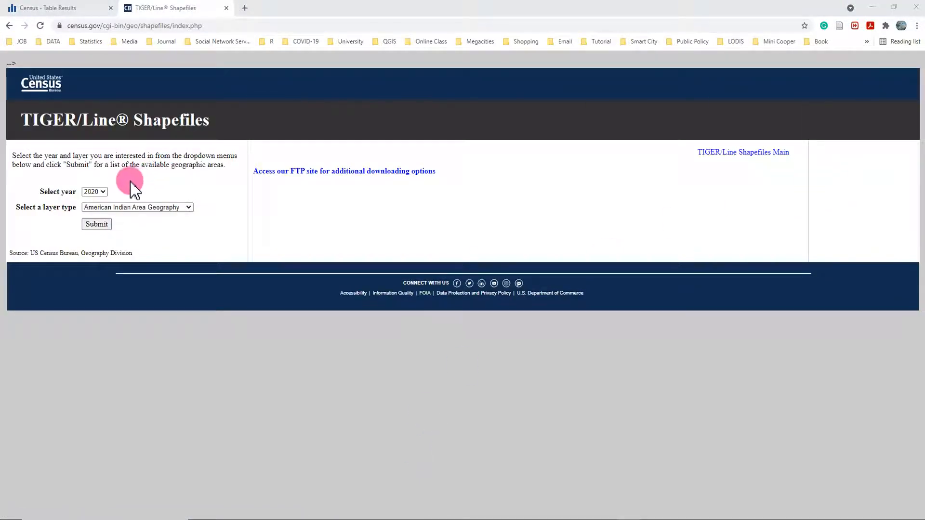
pyautogui.click(96, 192)
pyautogui.click(93, 208)
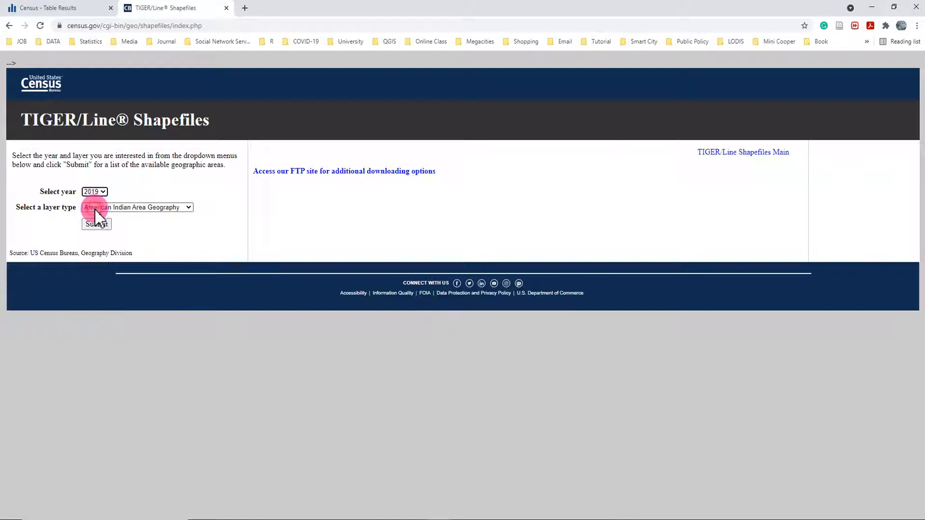
pyautogui.click(191, 207)
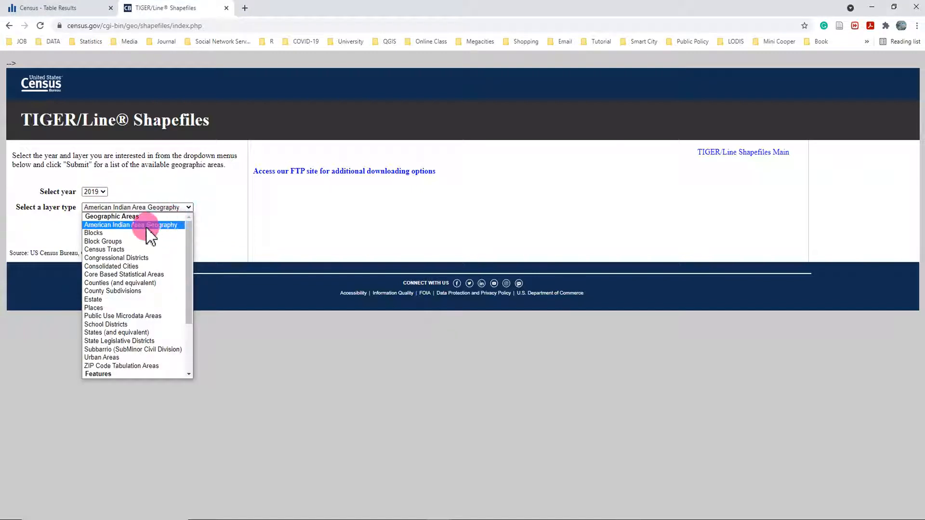
pyautogui.click(125, 249)
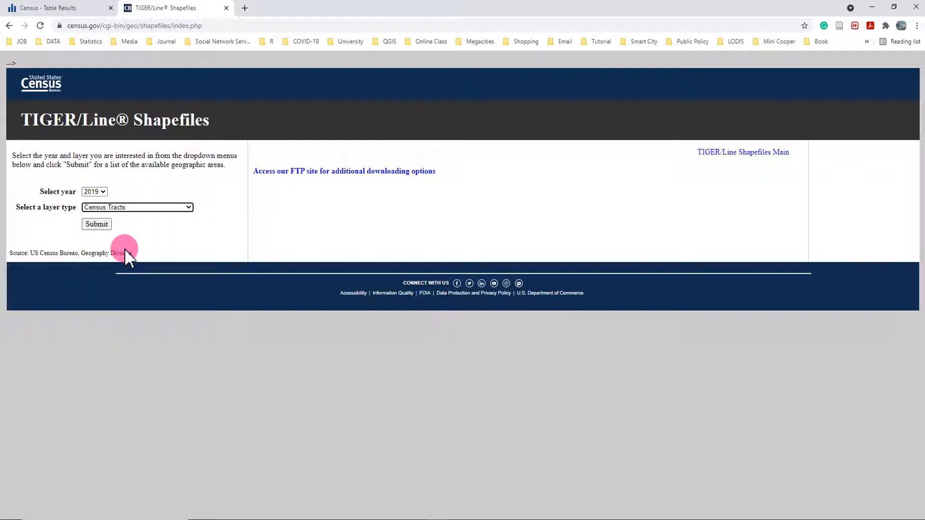
pyautogui.click(105, 226)
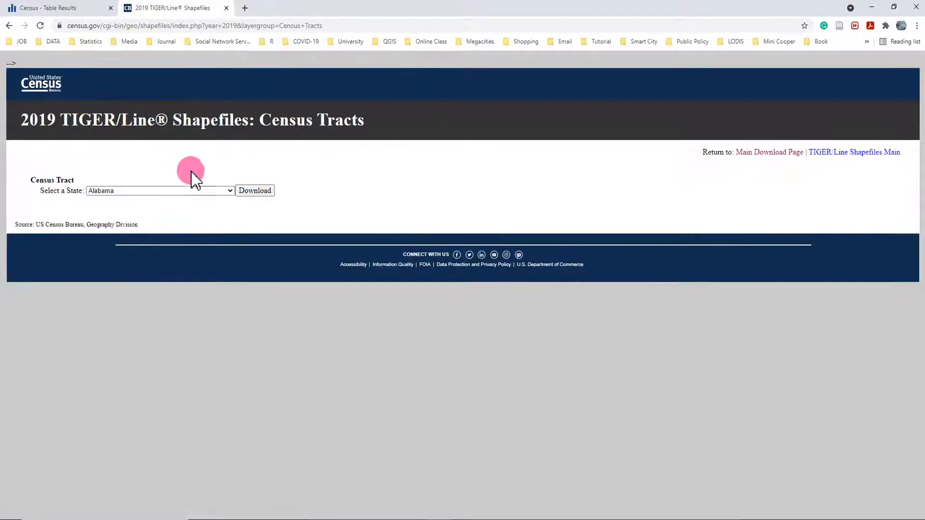
# - Download the Ohio census tract shapefile, saving it as tl_2019_39_tract (1) in the Census Tract 2019 folder
pyautogui.click(230, 191)
pyautogui.moveTo(230, 221); pyautogui.dragTo(223, 294)
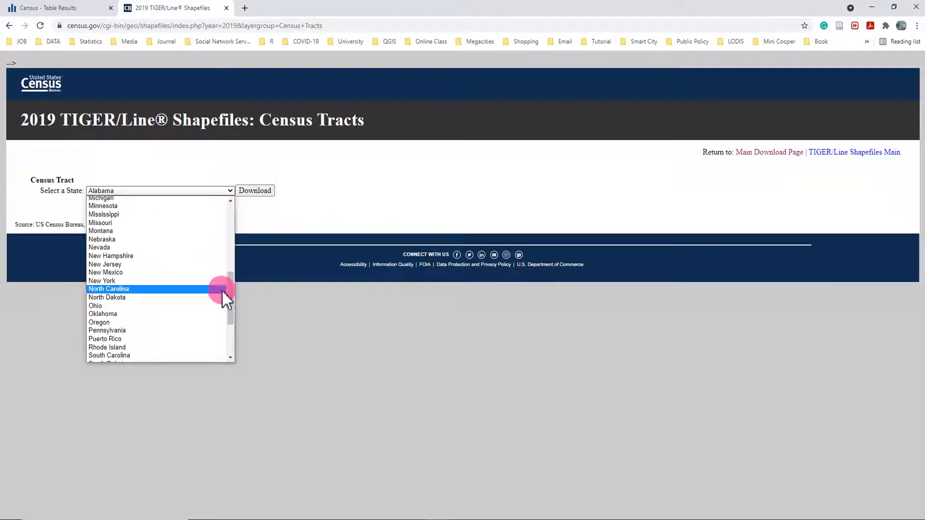
pyautogui.click(155, 305)
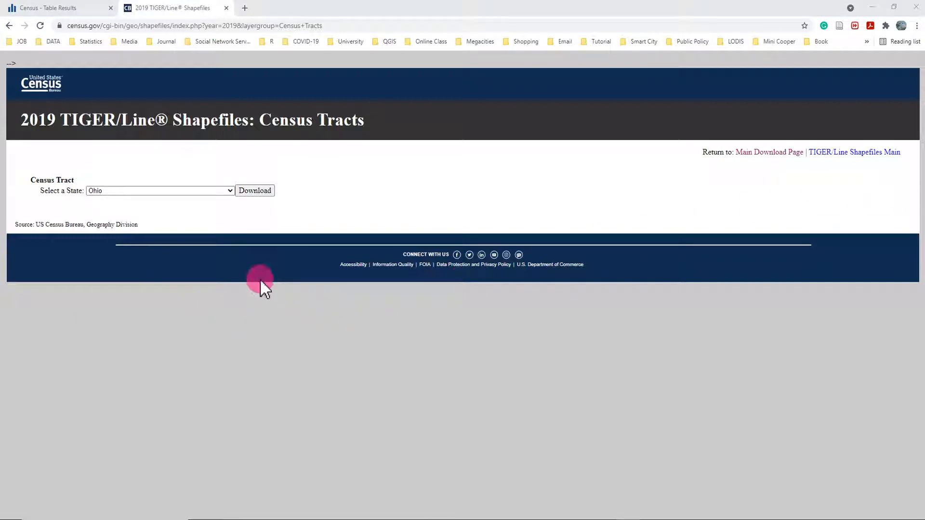
pyautogui.click(255, 191)
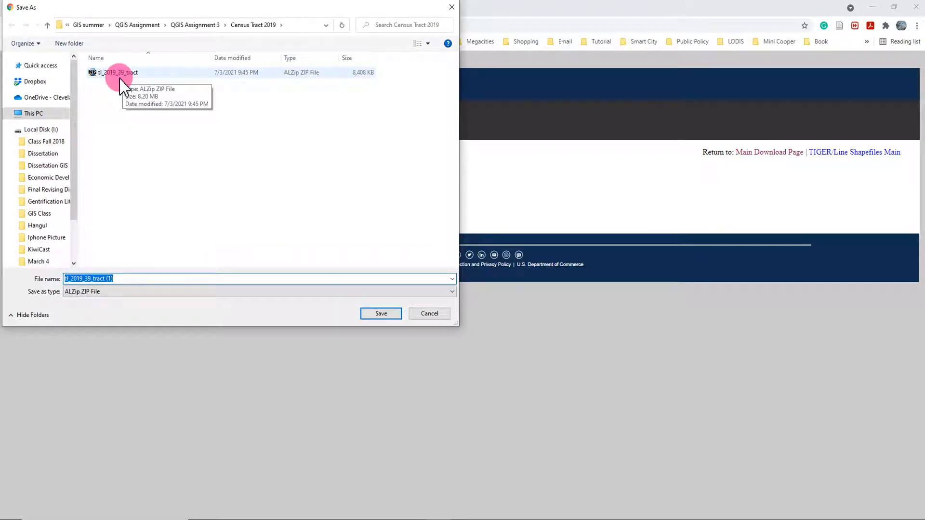
pyautogui.click(372, 314)
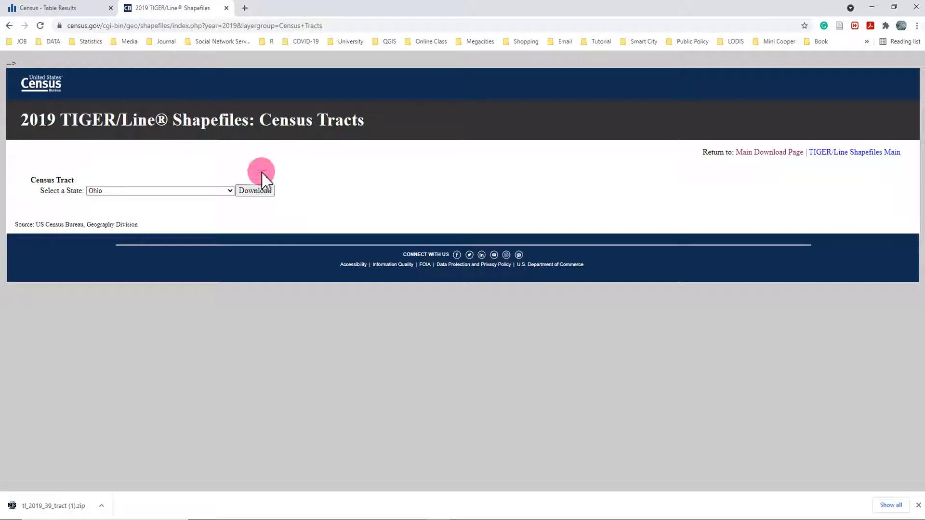
# - Return to the Census table results, filter the tables by year 2019, and dismiss the browser's download bar
pyautogui.click(74, 14)
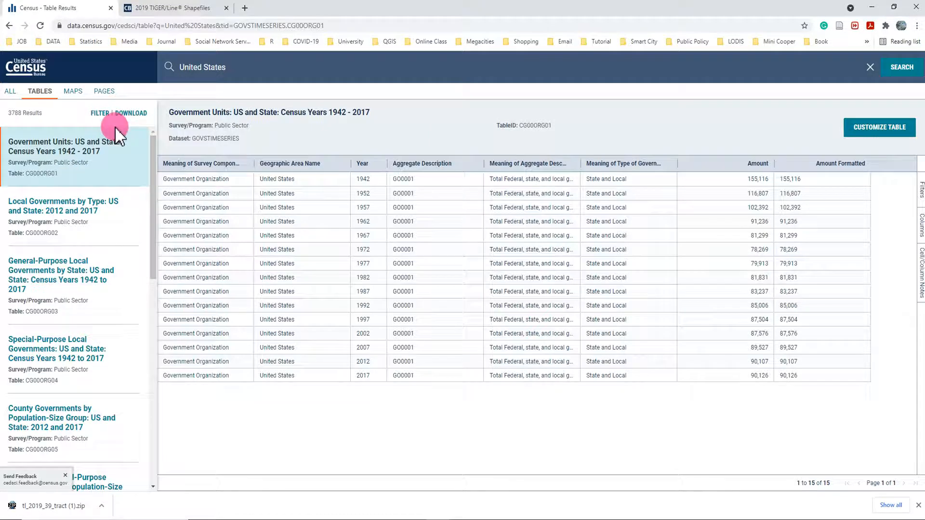
pyautogui.click(99, 113)
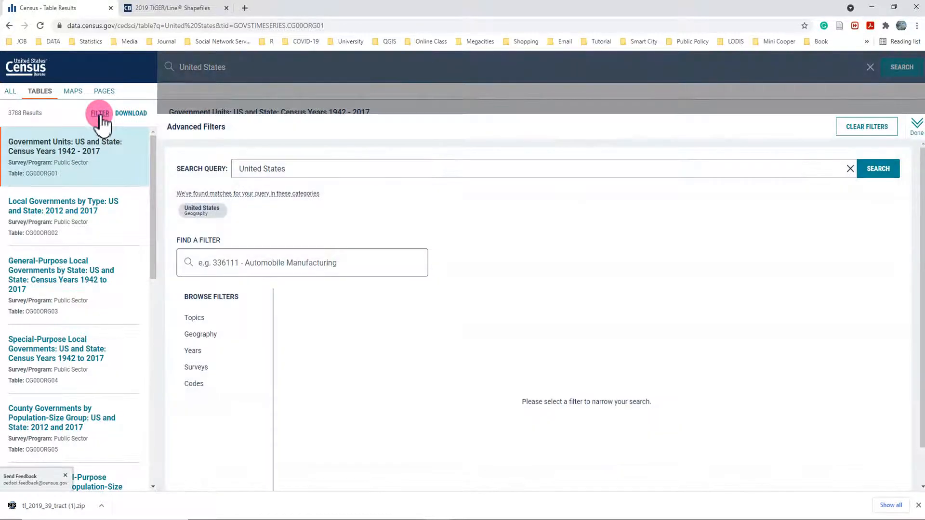
pyautogui.click(192, 356)
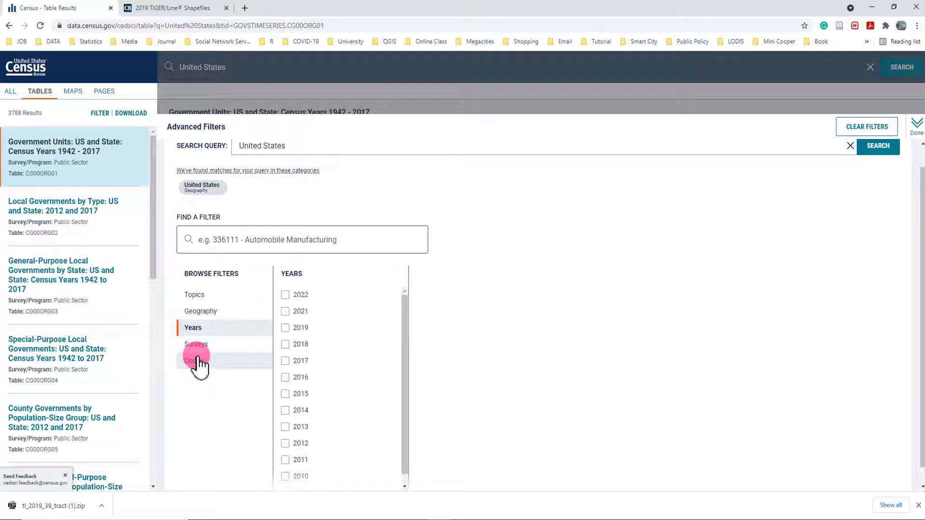
pyautogui.click(285, 329)
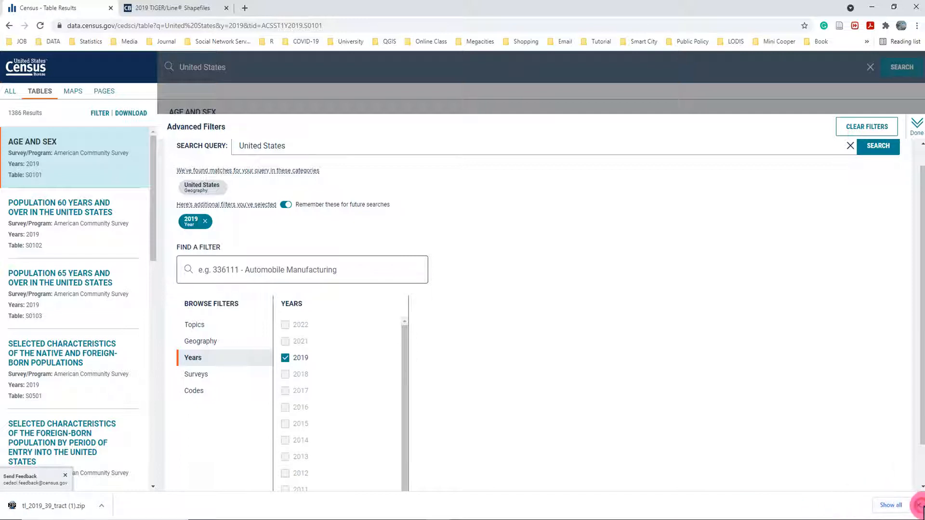
pyautogui.click(919, 506)
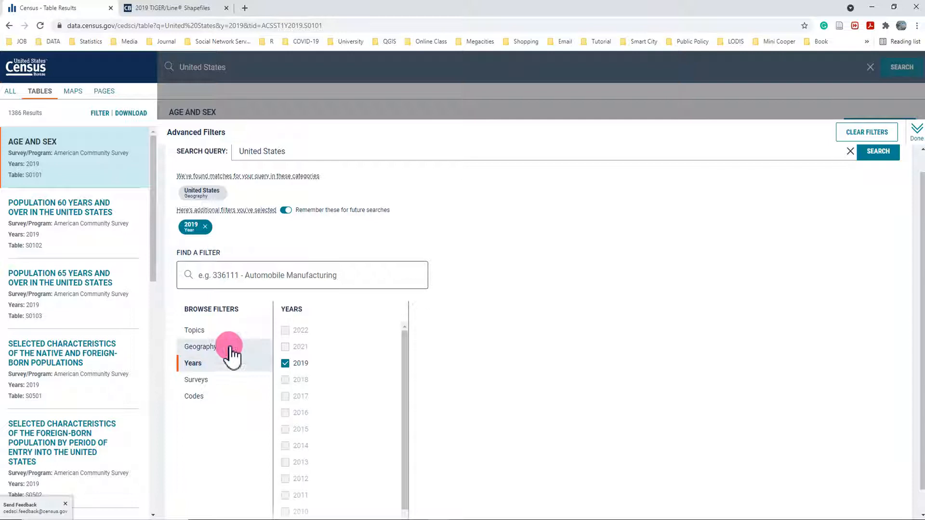
# - Browse the geography filter to the Tract level within the state of Ohio
pyautogui.click(202, 348)
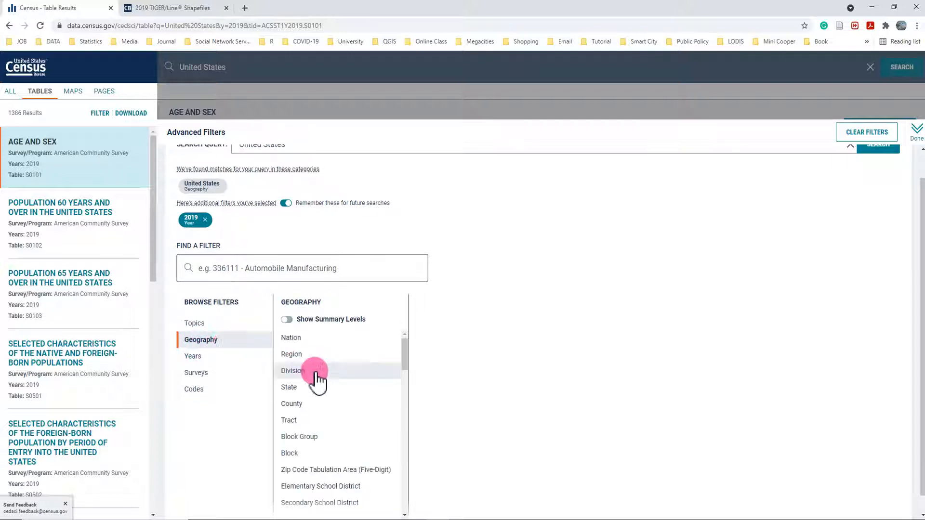
pyautogui.click(297, 421)
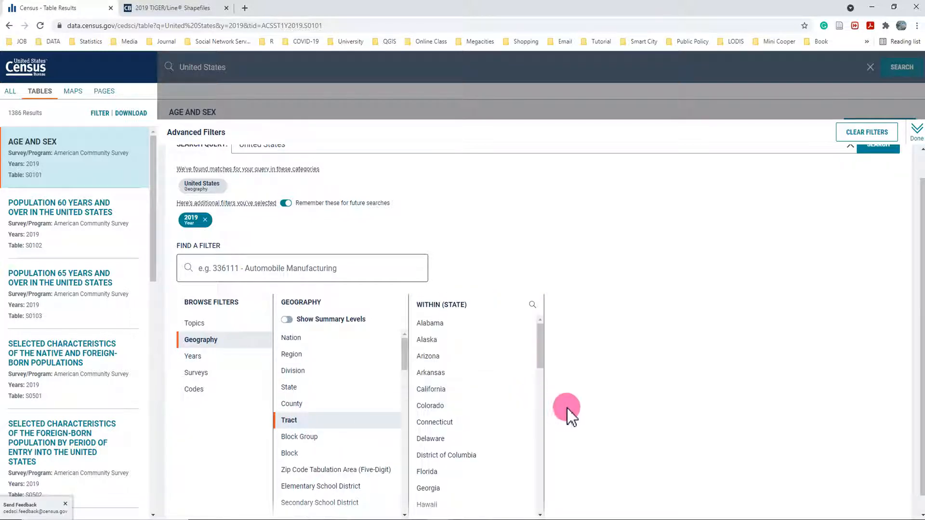
pyautogui.scroll(-1, 570, 414)
pyautogui.scroll(-4, 525, 419)
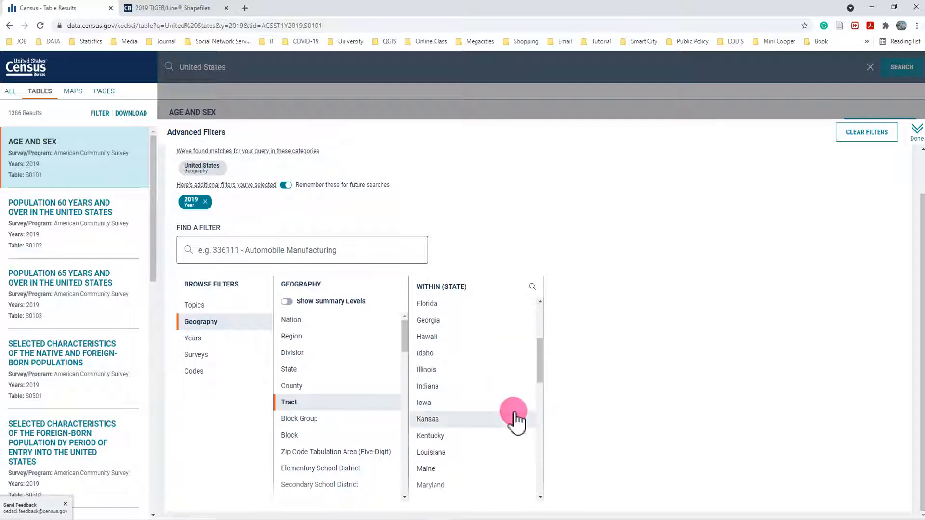
pyautogui.scroll(-5, 513, 424)
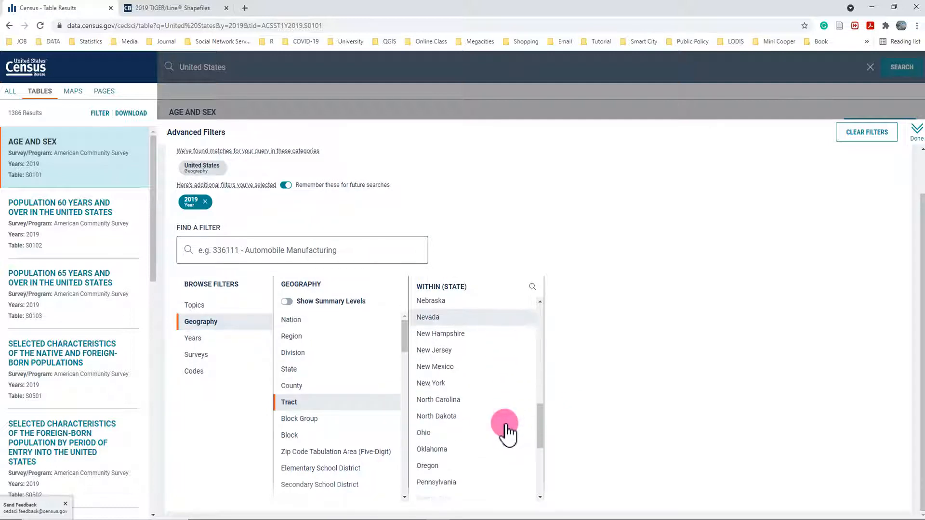
pyautogui.click(455, 436)
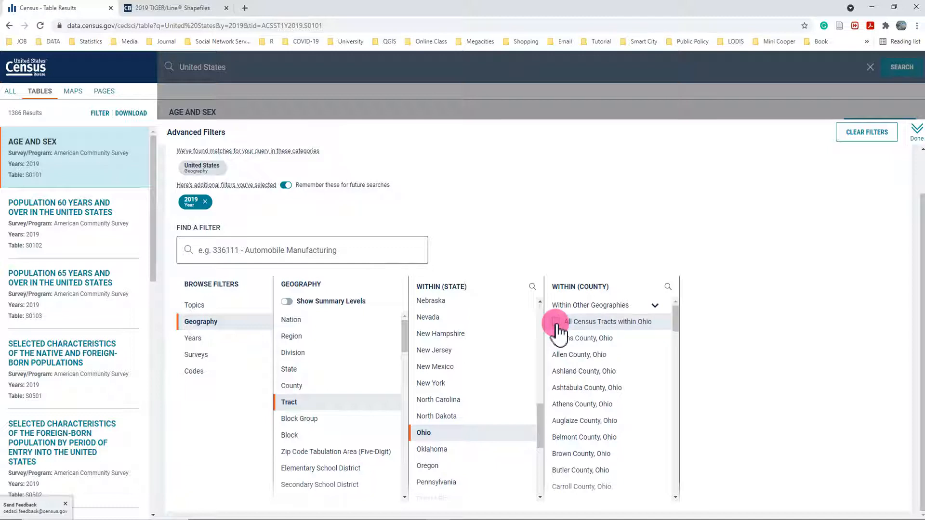
# - Narrow the tract geography to Cuyahoga County, Ohio, to list its census tracts
pyautogui.scroll(-2, 634, 361)
pyautogui.scroll(-1, 641, 368)
pyautogui.scroll(-2, 634, 363)
pyautogui.scroll(-1, 645, 367)
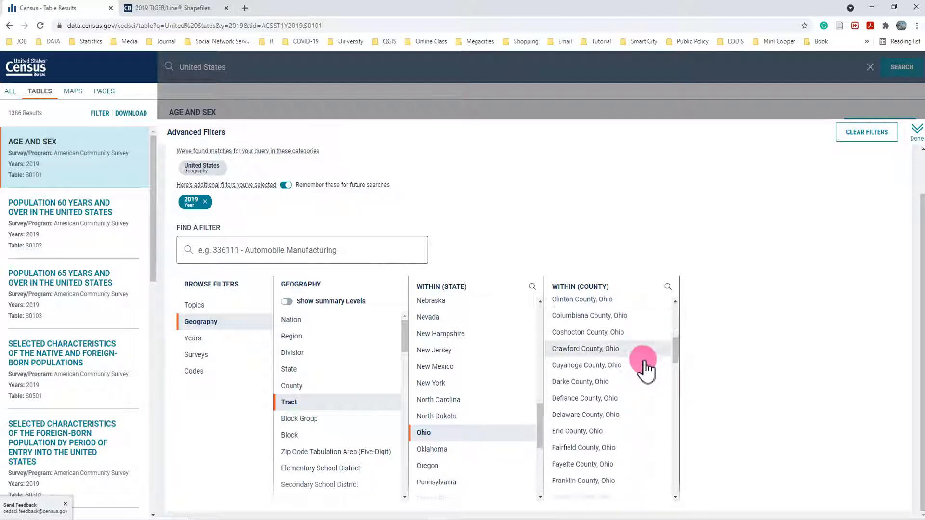
pyautogui.scroll(-3, 646, 369)
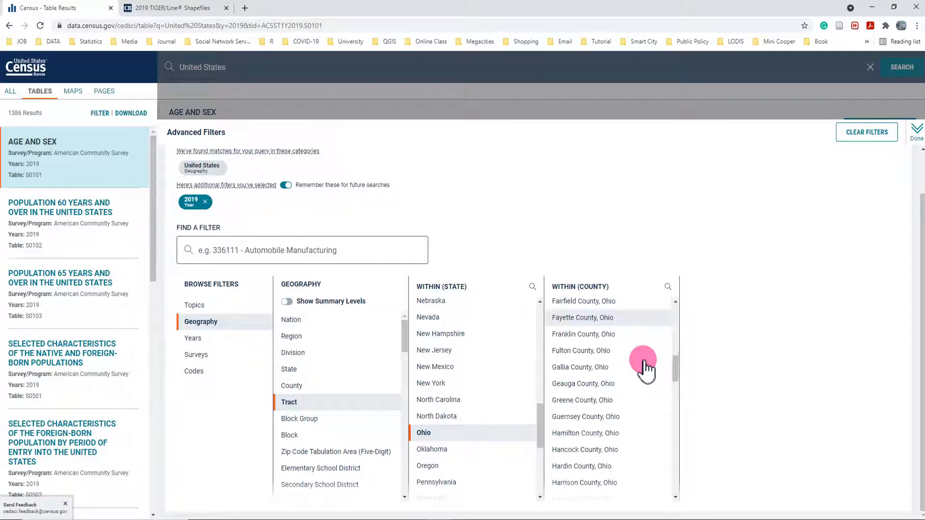
pyautogui.scroll(3, 646, 369)
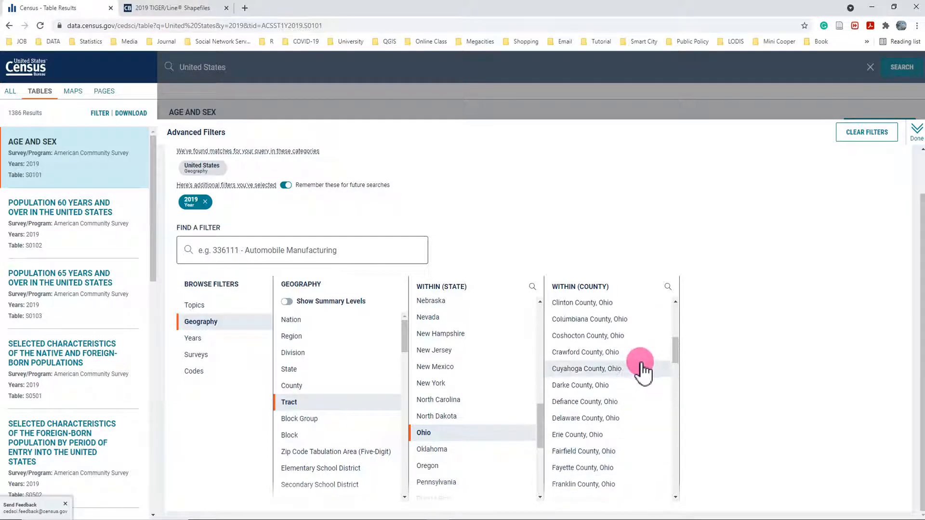
pyautogui.click(582, 374)
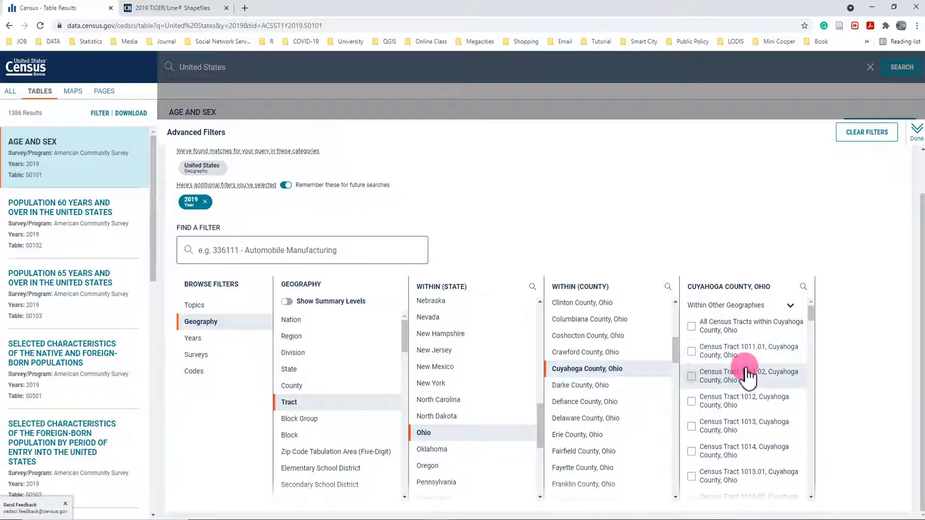
# - Filter the tables to all census tracts within Cuyahoga County, Ohio, and replace the search with Educational Attainment
pyautogui.click(692, 327)
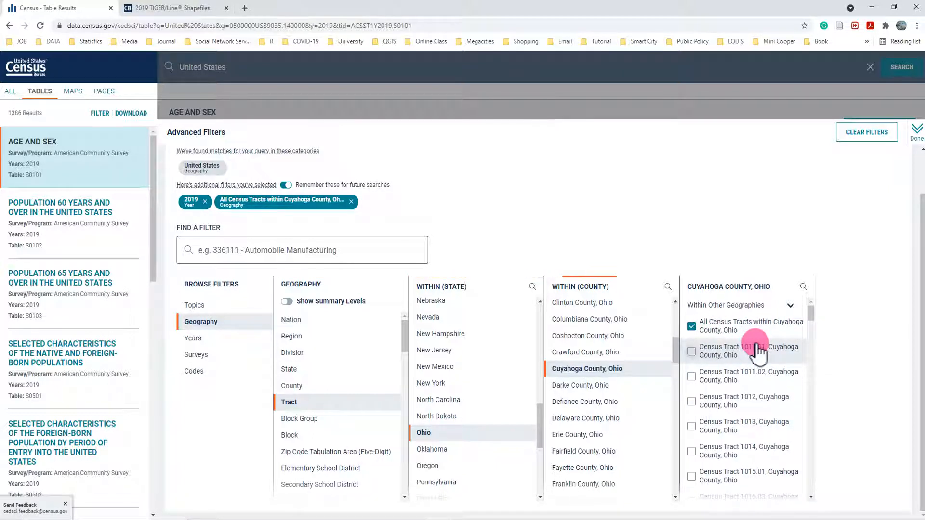
pyautogui.click(917, 137)
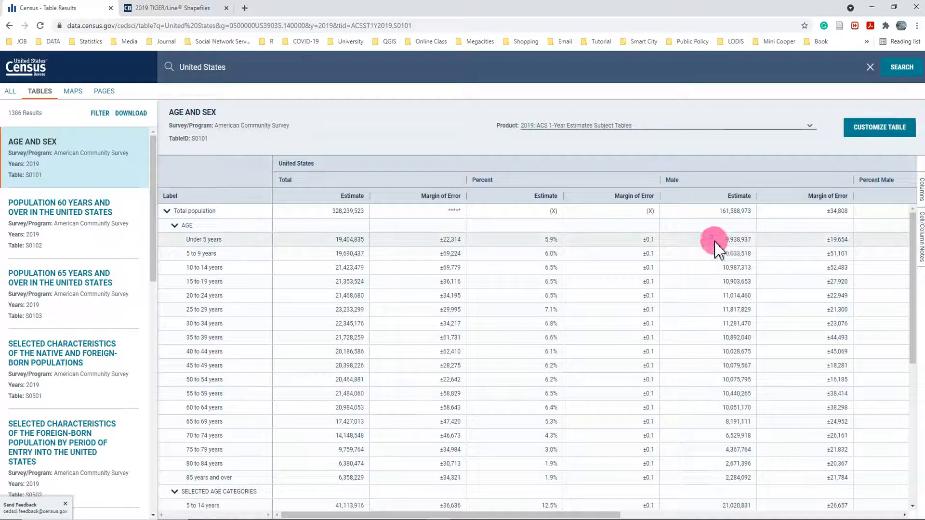
pyautogui.click(246, 63)
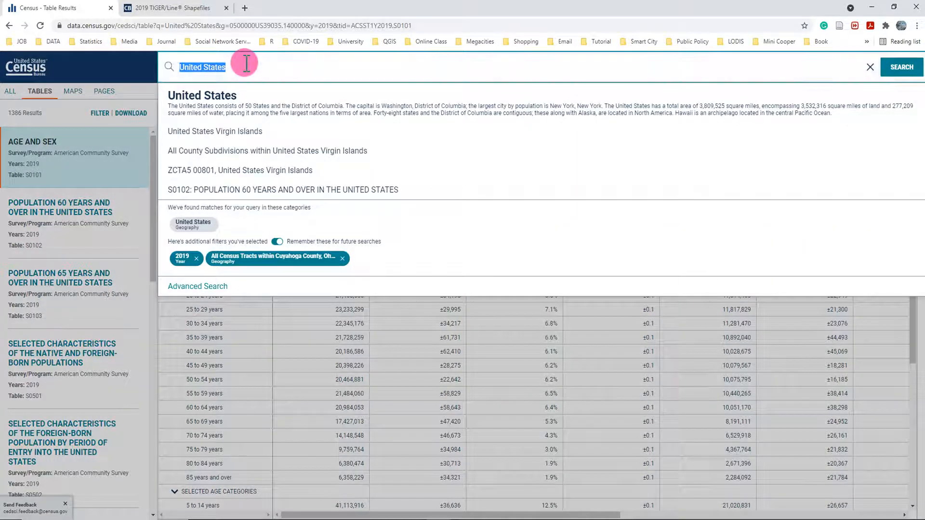
pyautogui.write('e')
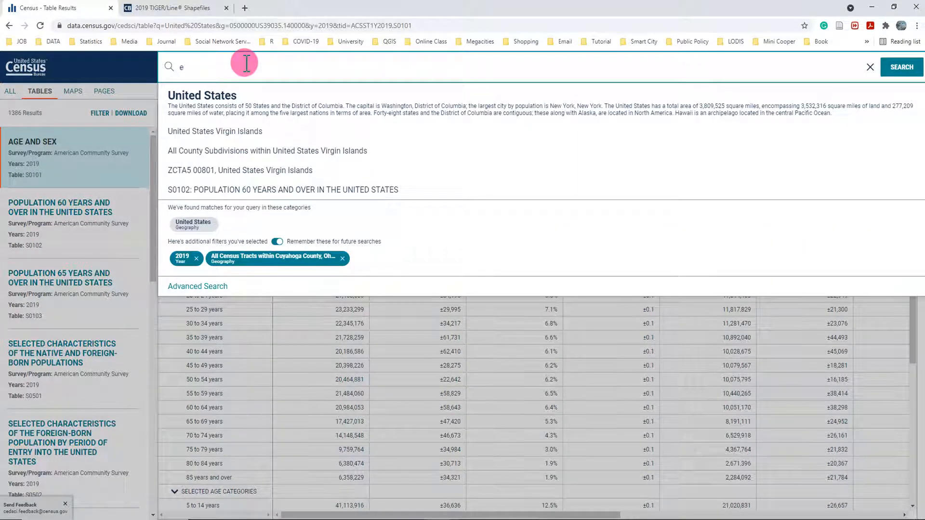
pyautogui.write('ducational')
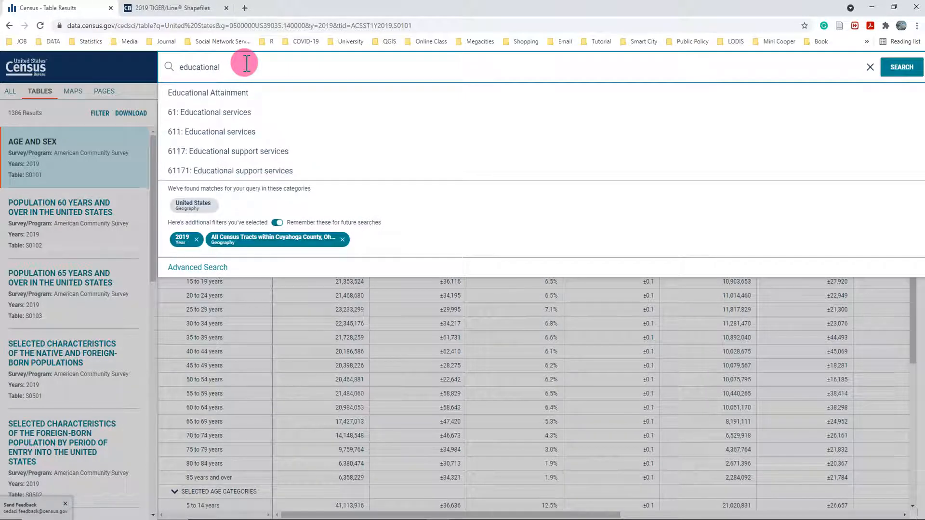
pyautogui.click(240, 92)
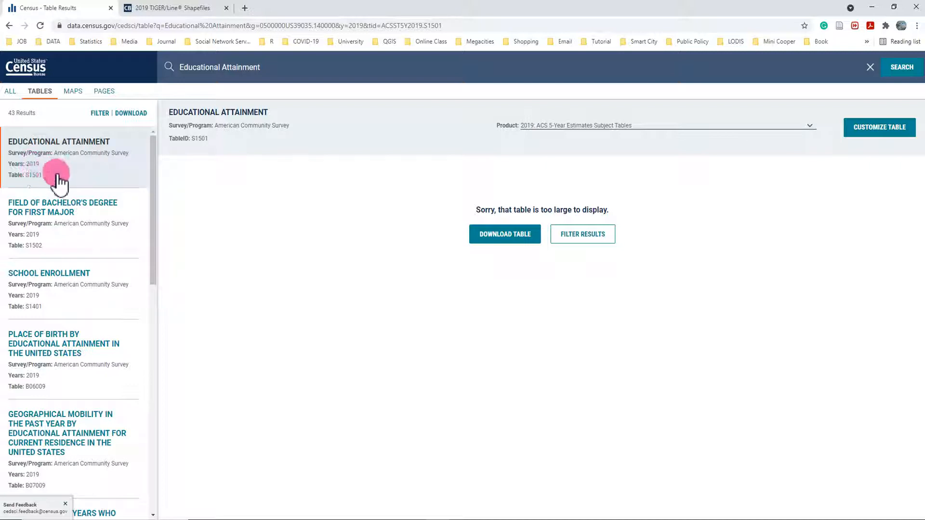
# - Browse the Educational Attainment results, open table B15003 for the population 25 years and over, and review its education-level rows
pyautogui.moveTo(150, 163); pyautogui.dragTo(161, 363)
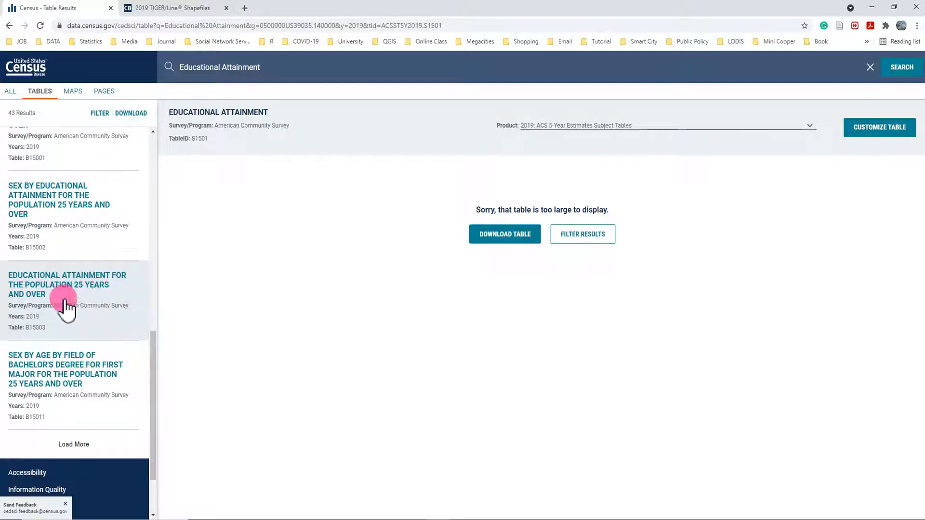
pyautogui.moveTo(156, 357); pyautogui.dragTo(170, 155)
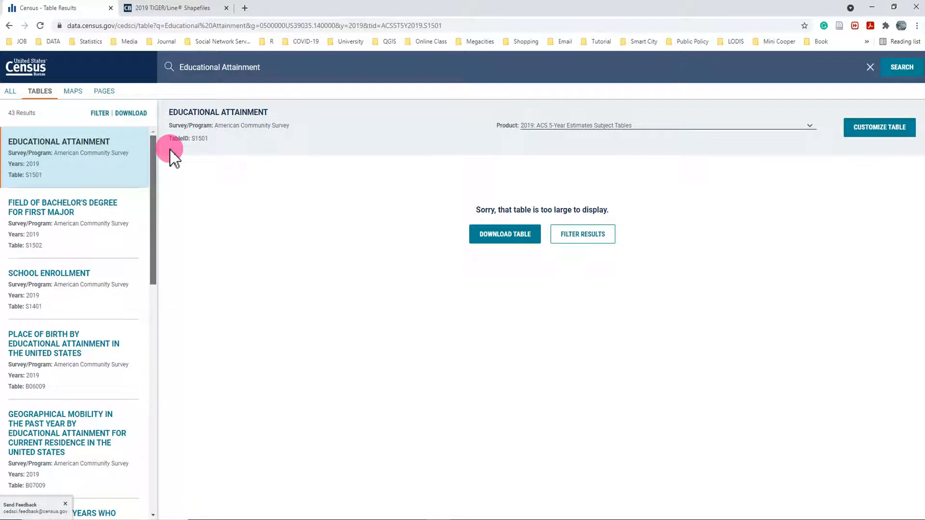
pyautogui.moveTo(170, 157); pyautogui.dragTo(177, 331)
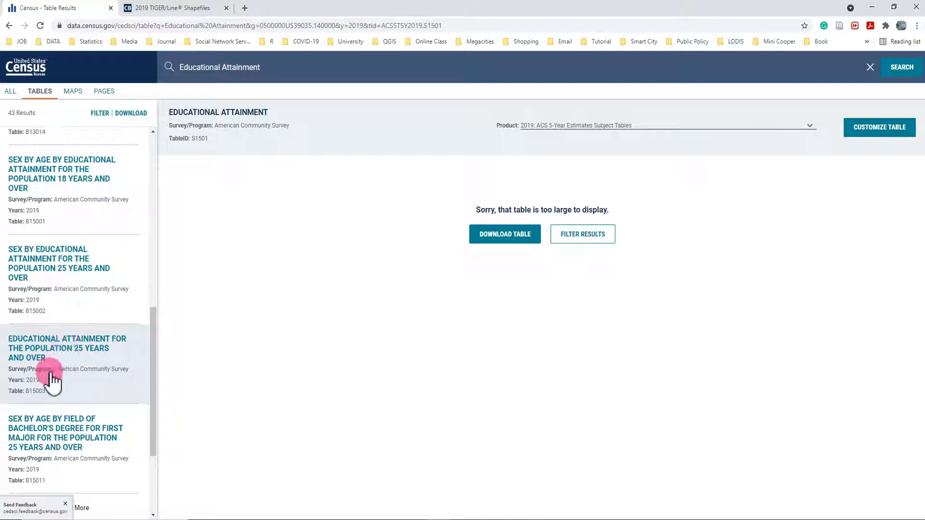
pyautogui.click(87, 352)
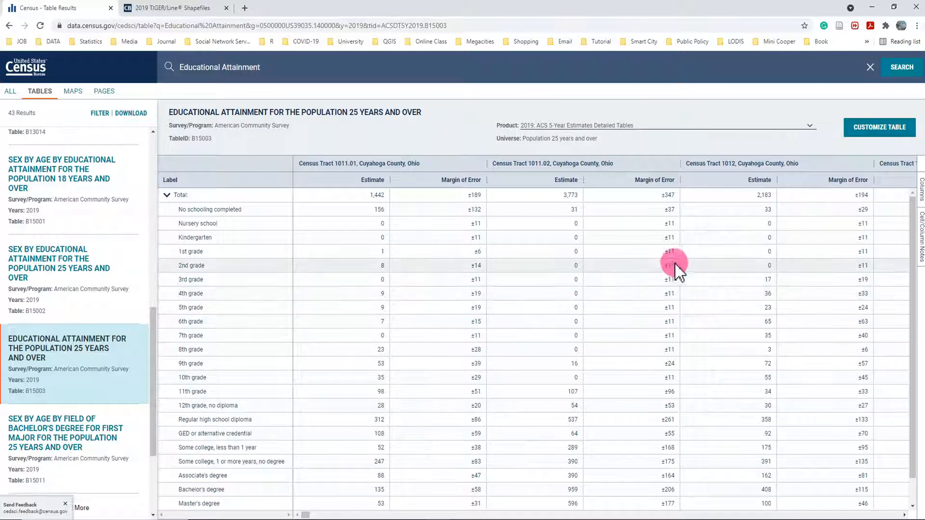
pyautogui.scroll(-1, 636, 271)
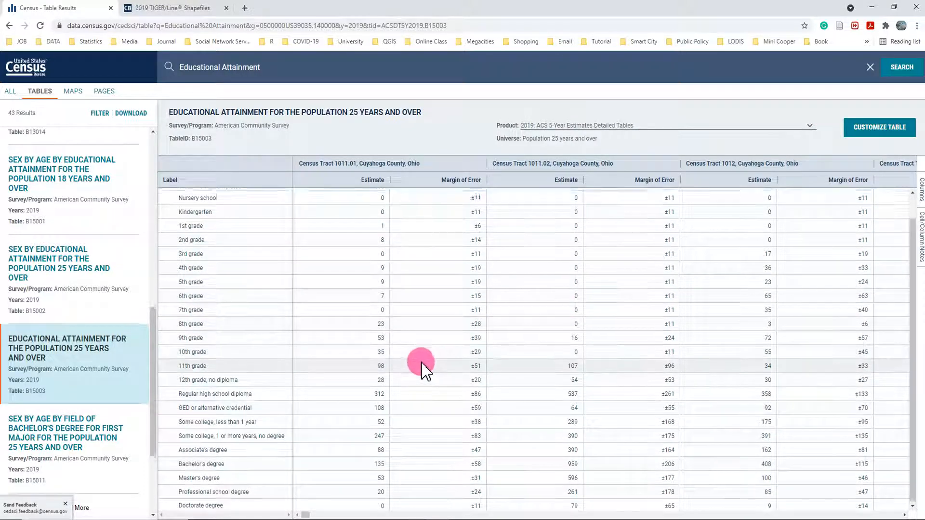
pyautogui.scroll(1, 423, 367)
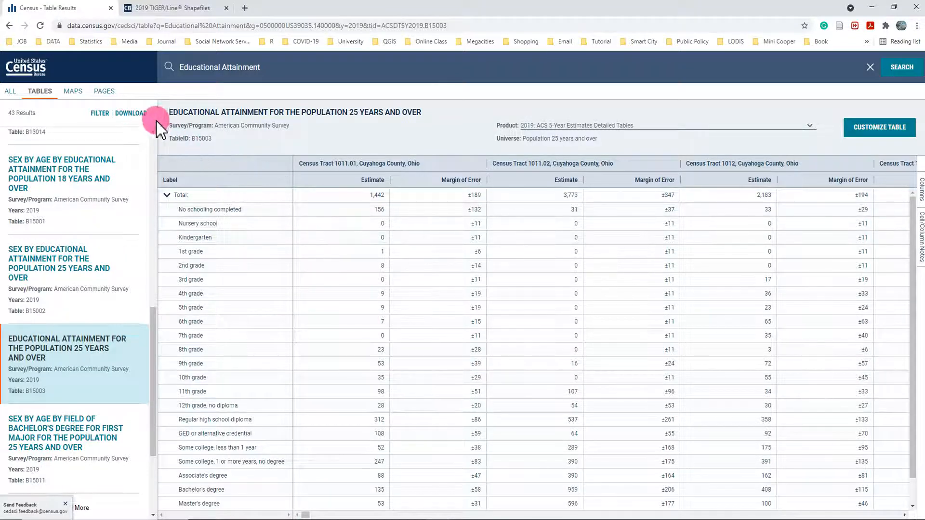
# - Mark table B15003, Educational Attainment for the Population 25 Years and Over, for download and open its download options
pyautogui.click(131, 113)
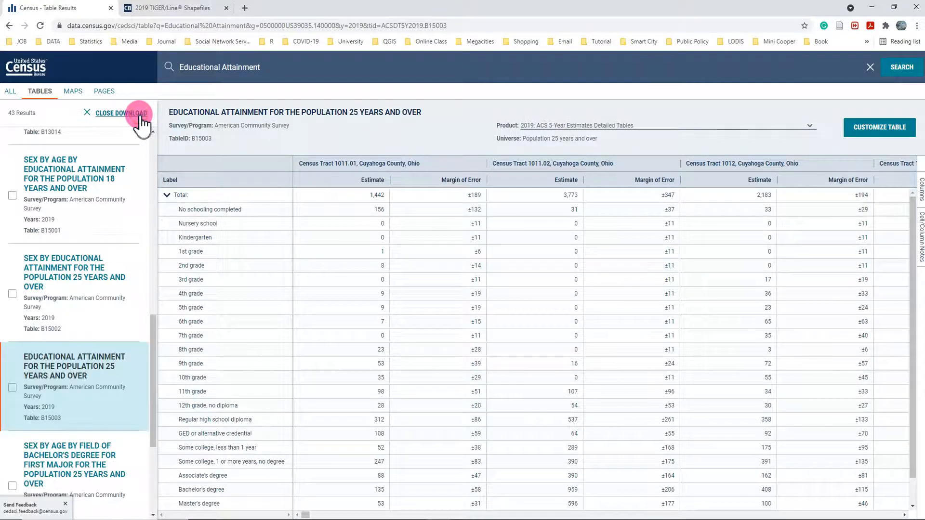
pyautogui.click(13, 388)
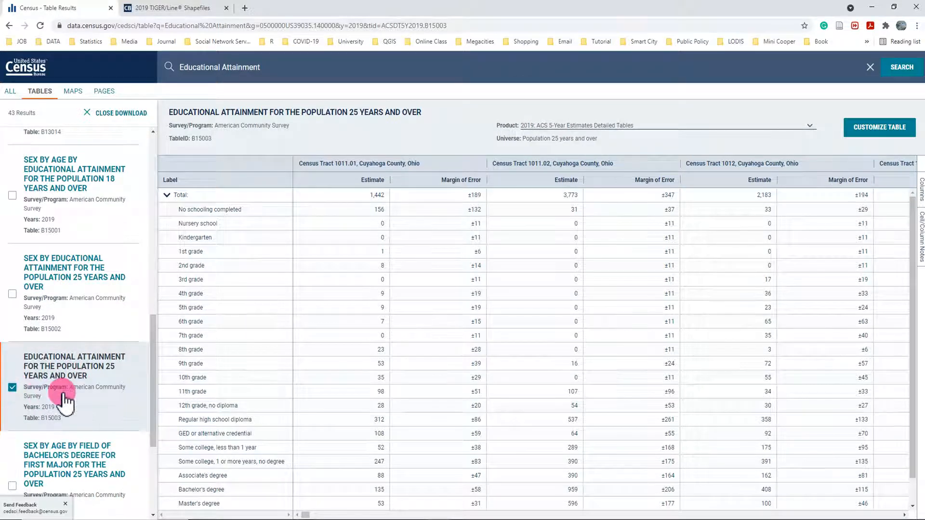
pyautogui.click(136, 114)
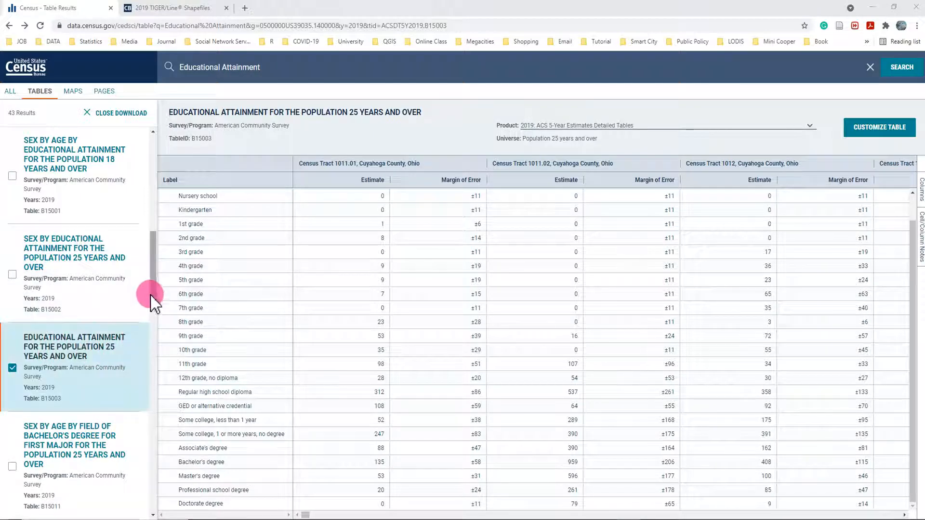
pyautogui.moveTo(153, 292); pyautogui.dragTo(163, 181)
pyautogui.click(110, 140)
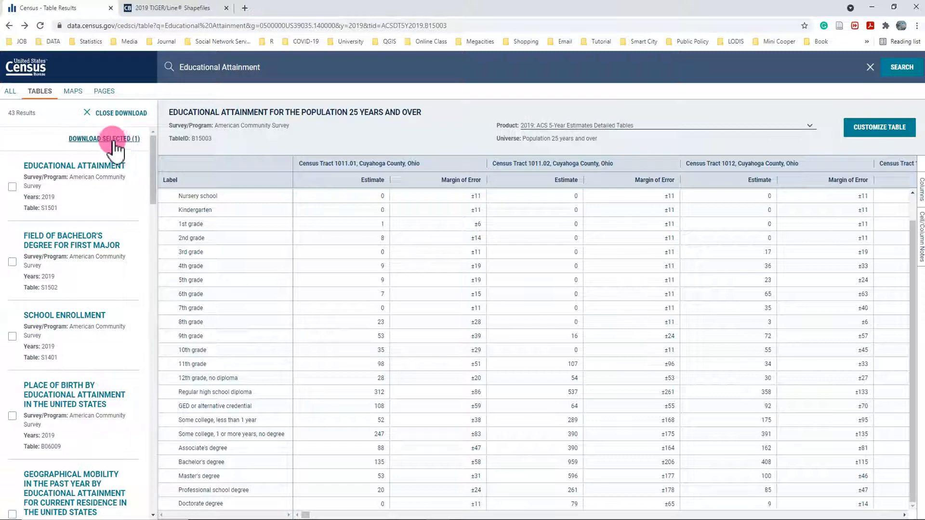
pyautogui.click(114, 141)
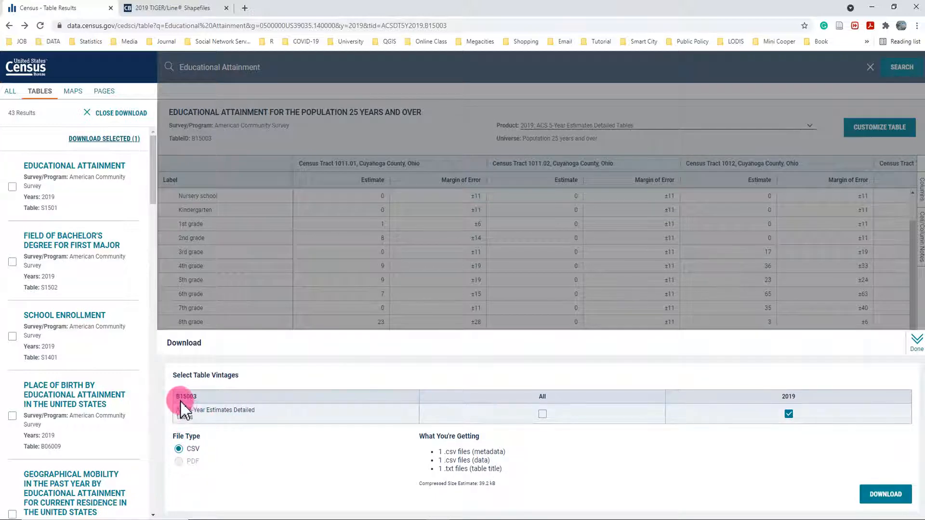
# - Download the 2019 vintage of table B15003 as CSV, saving ACSDT5Y2019.B15003_2021-07-03T215544 in the Census Tract 2019 folder
pyautogui.click(792, 415)
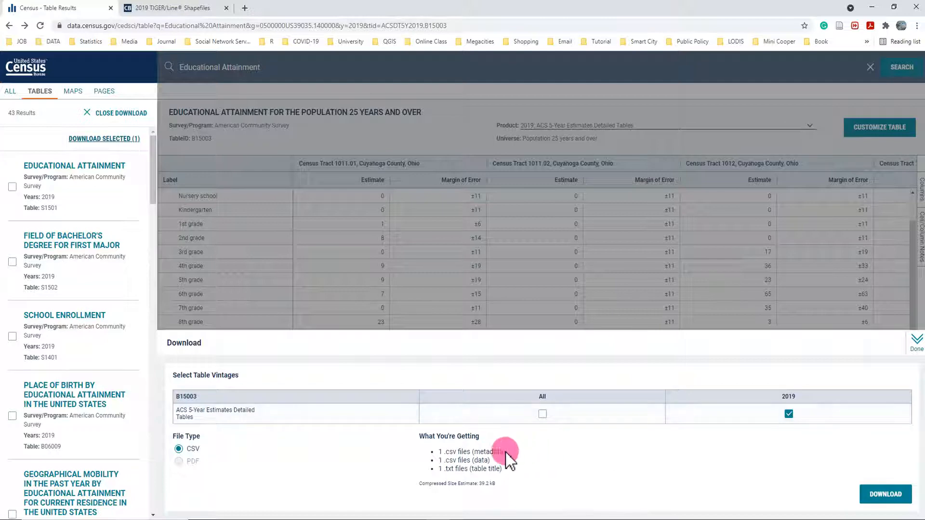
pyautogui.click(867, 499)
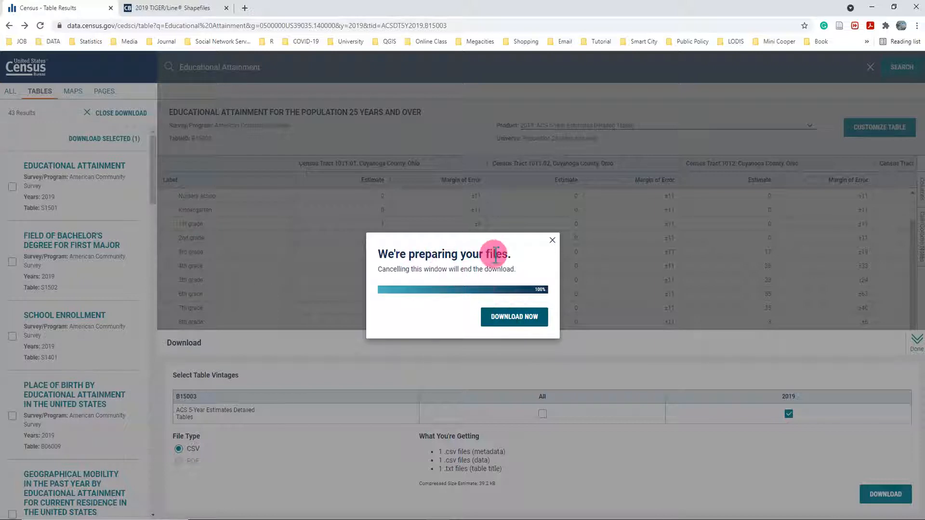
pyautogui.click(504, 322)
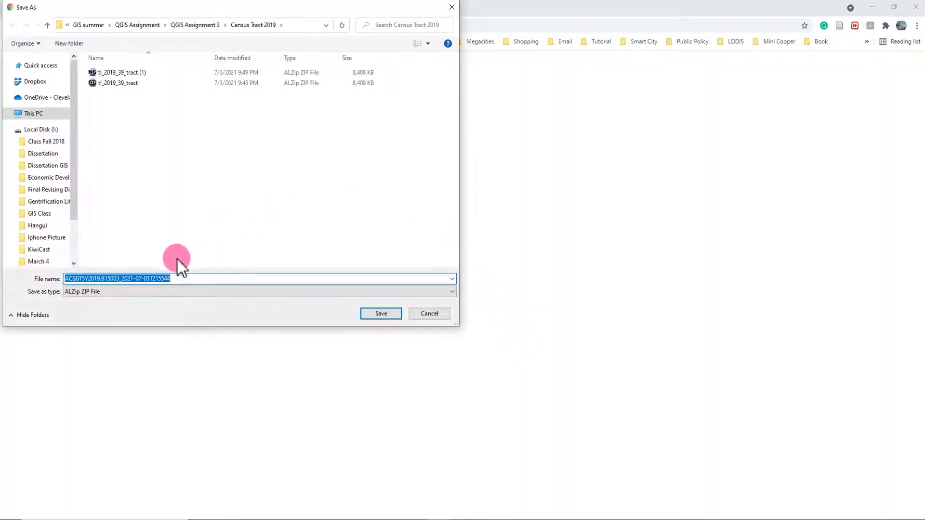
pyautogui.click(370, 317)
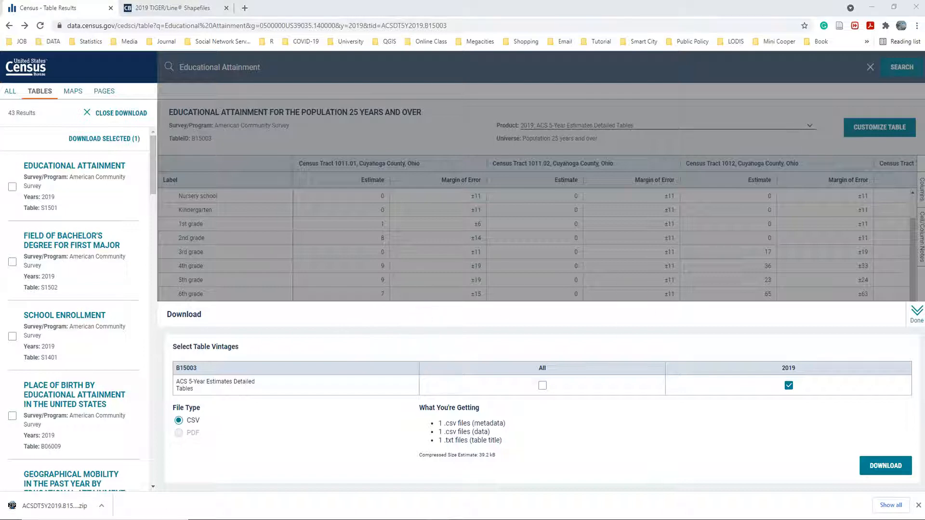
# - Switch to the Census Tract 2019 folder in File Explorer and delete the duplicate archive tl_2019_39_tract (1)
pyautogui.moveTo(924, 20); pyautogui.dragTo(368, 35)
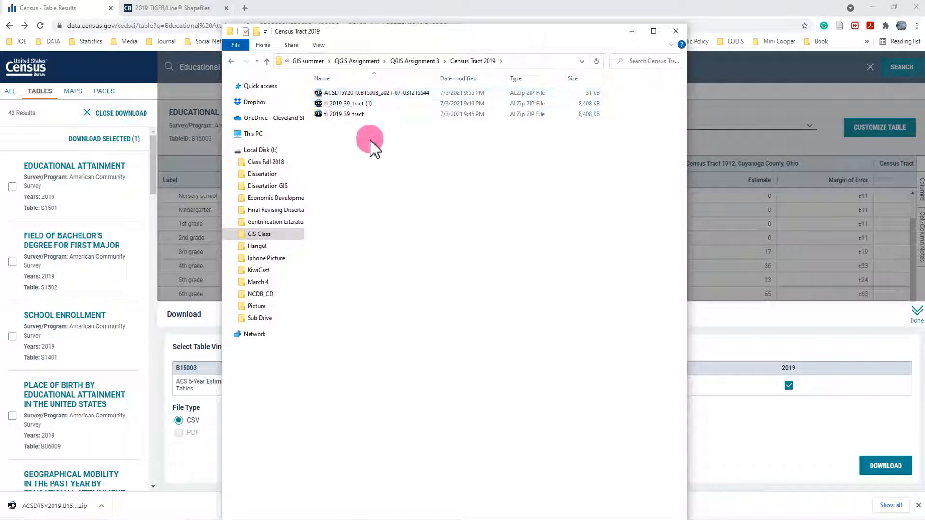
pyautogui.click(357, 104)
pyautogui.rightClick(359, 104)
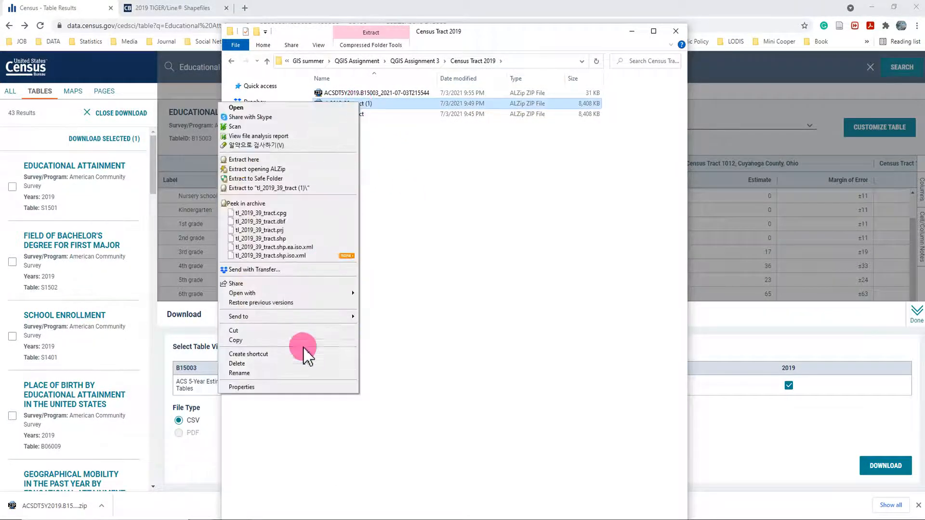
pyautogui.click(303, 364)
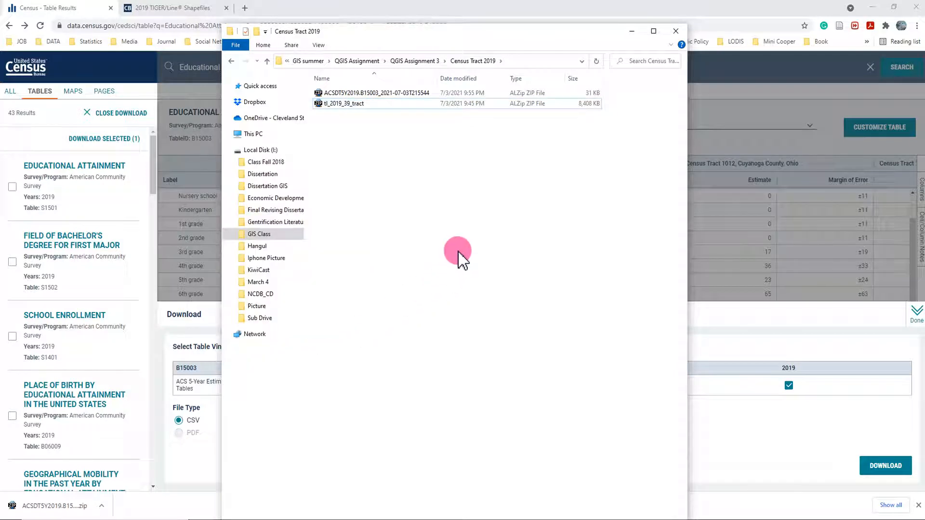
# - Extract the tl_2019_39_tract archive into a folder of the same name and dismiss the extraction report
pyautogui.click(345, 104)
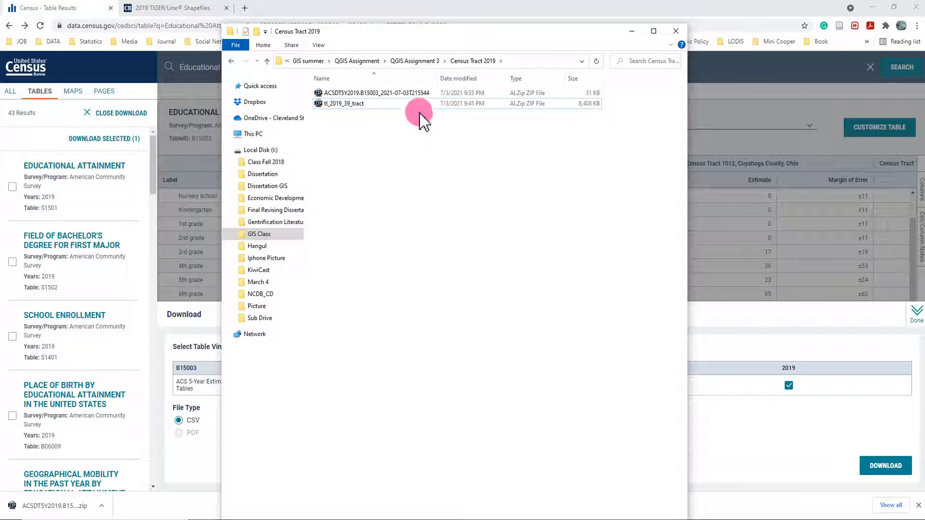
pyautogui.click(414, 92)
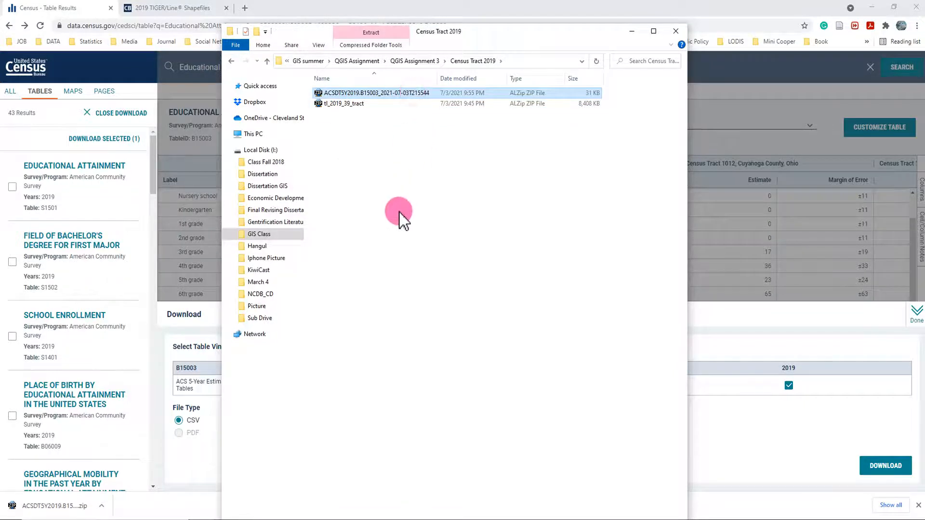
pyautogui.click(352, 103)
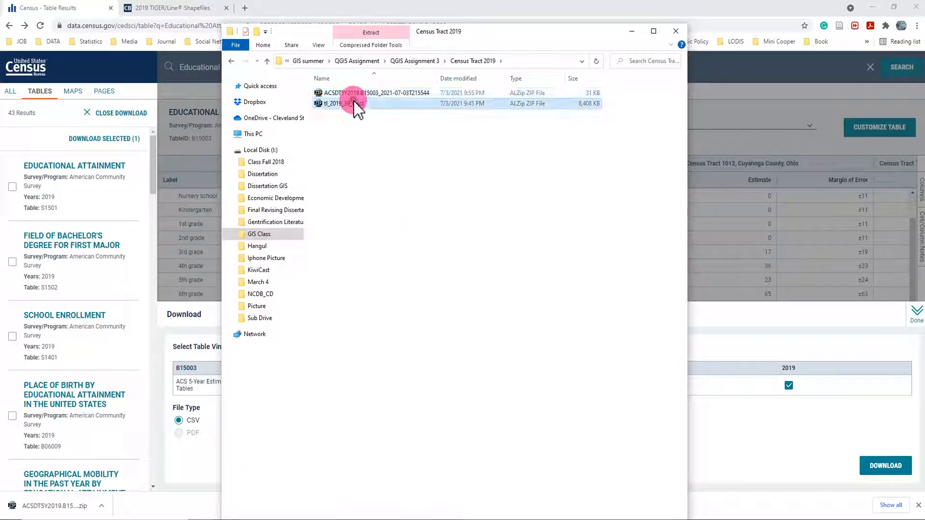
pyautogui.rightClick(337, 103)
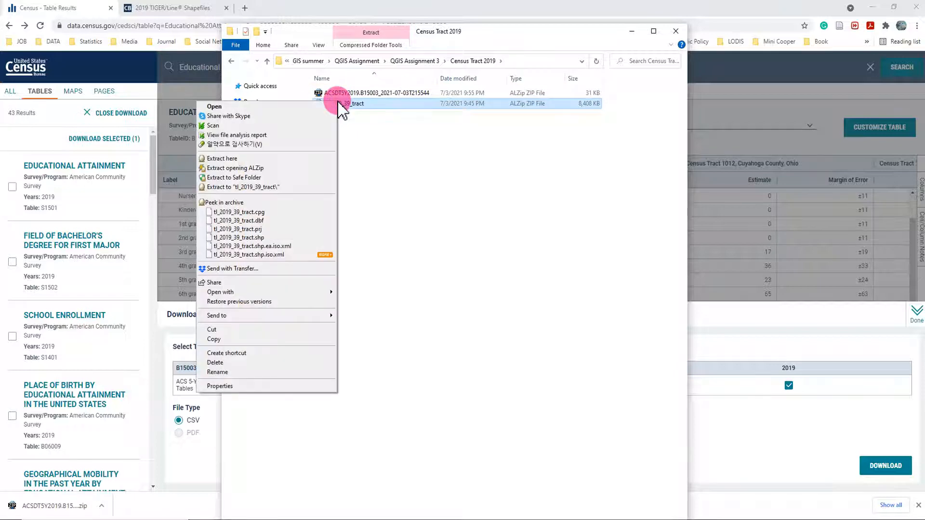
pyautogui.click(325, 188)
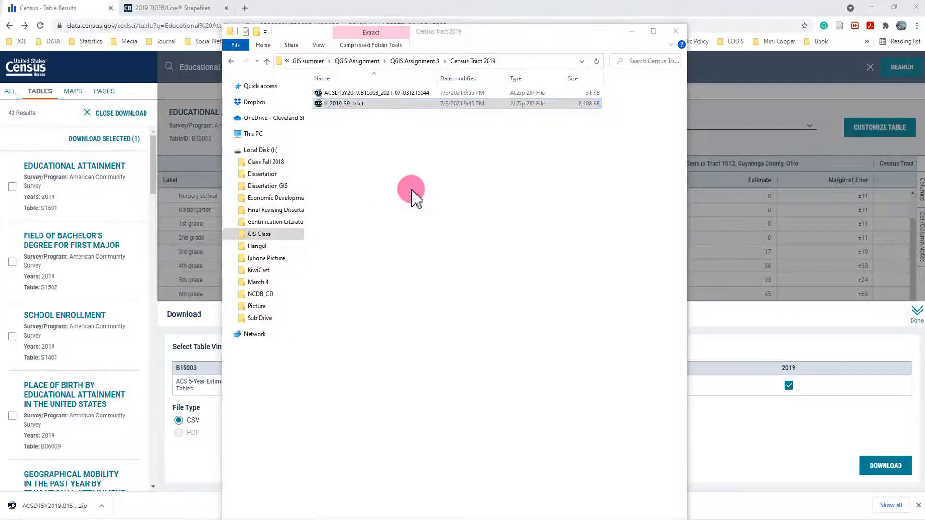
pyautogui.click(477, 335)
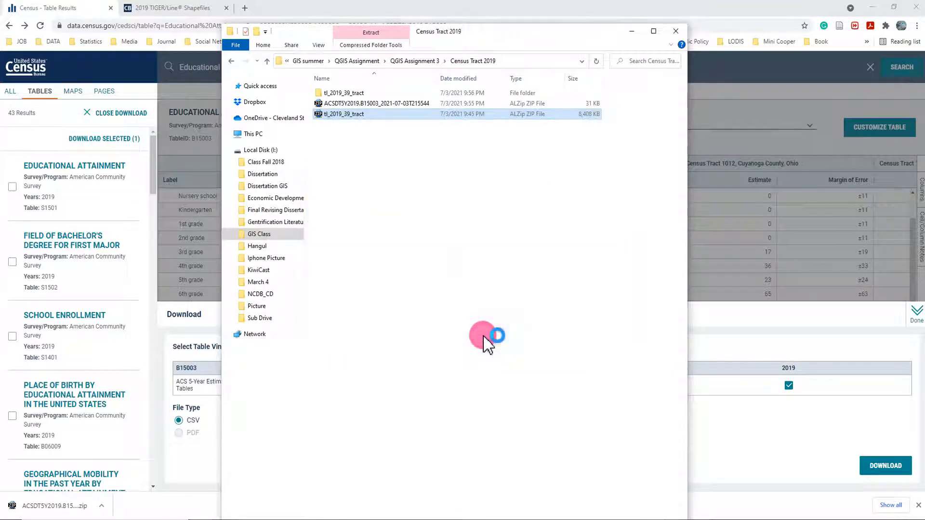
# - Extract the ACSDT5Y2019.B15003_2021-07-03T215544 archive into its own folder, and return to the Census table results with the download options closed
pyautogui.rightClick(385, 103)
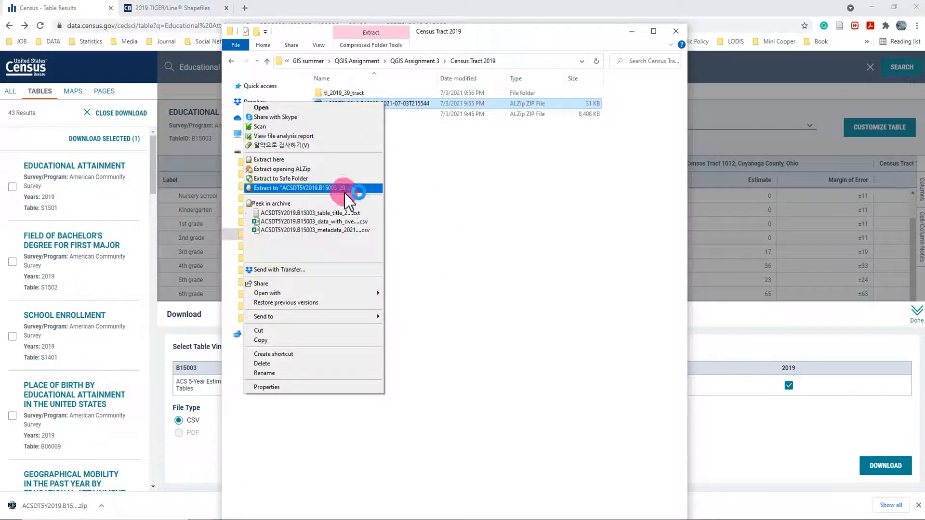
pyautogui.click(344, 188)
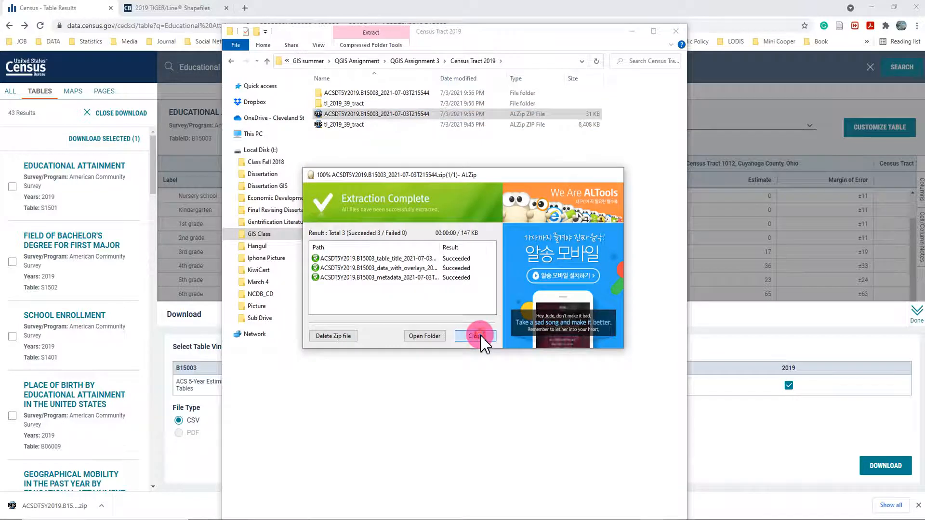
pyautogui.click(479, 334)
pyautogui.click(480, 284)
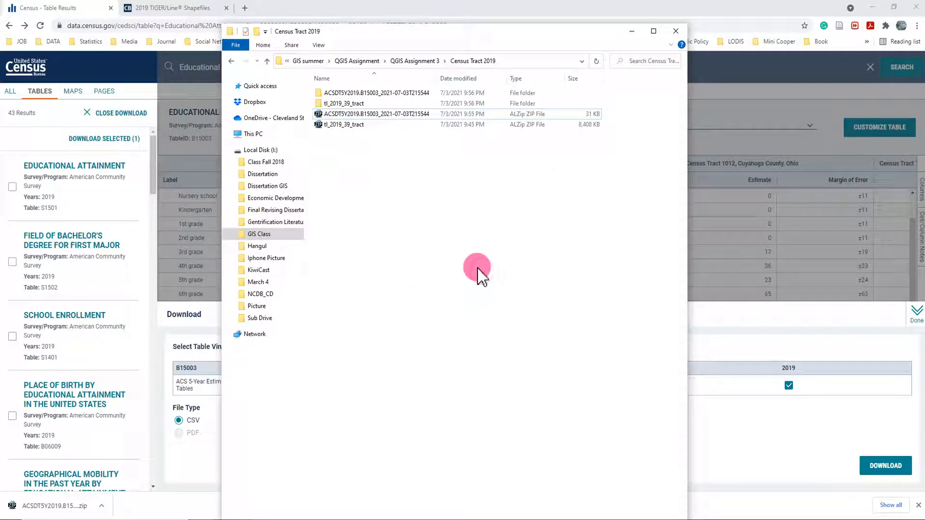
pyautogui.click(632, 31)
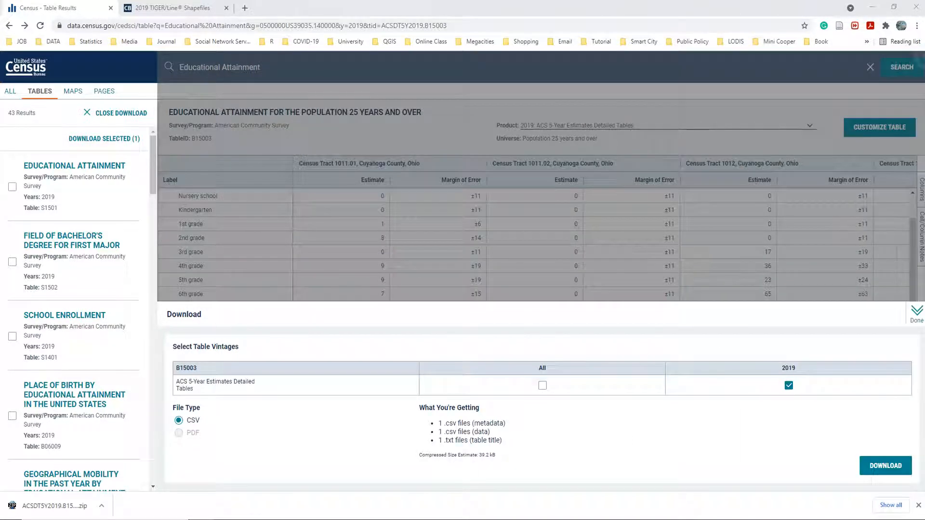
pyautogui.click(871, 65)
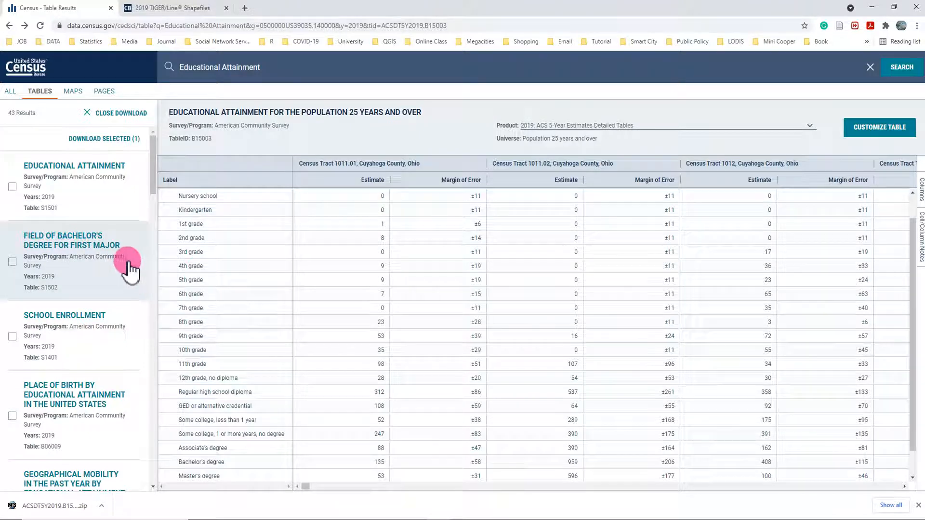
pyautogui.click(178, 8)
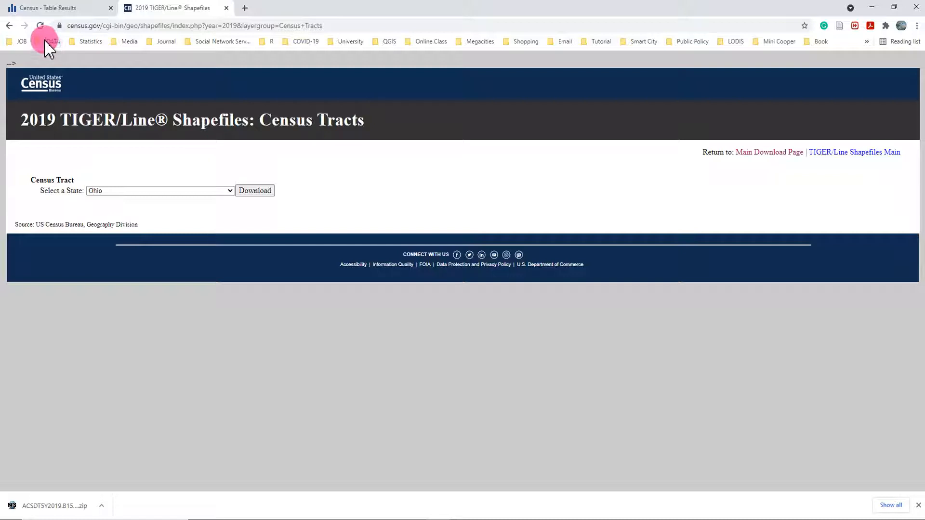
pyautogui.click(8, 25)
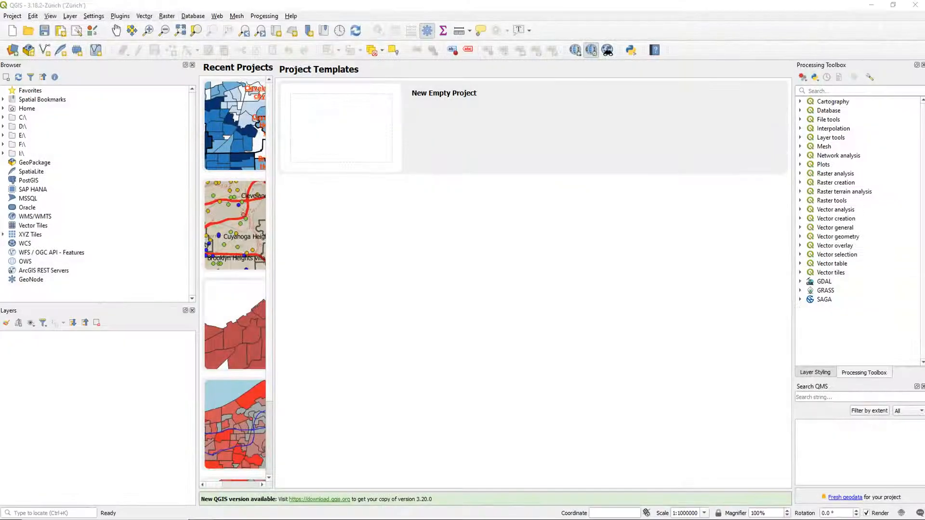
# - Switch to QGIS, start a new empty project, and browse the I: drive to the QGIS Assignment 3 folder, collapsing its 2019 subfolder
pyautogui.click(346, 131)
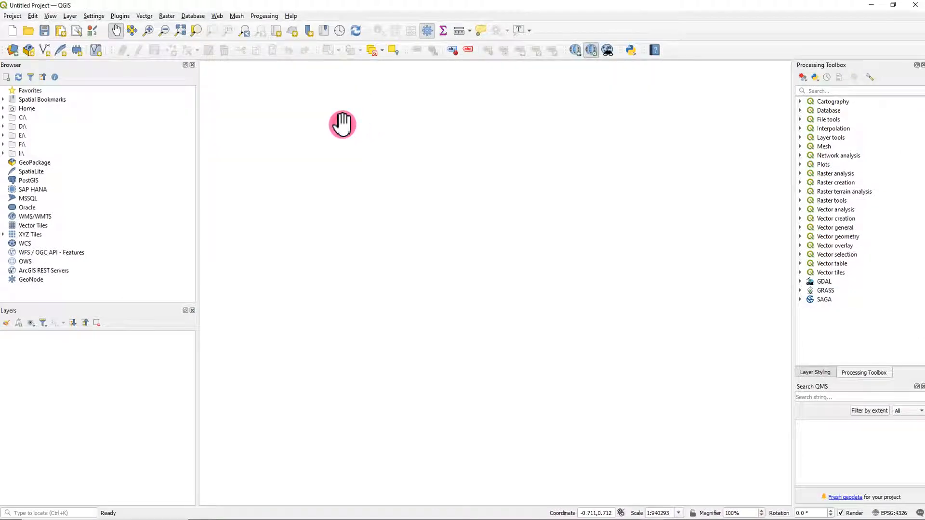
pyautogui.click(3, 153)
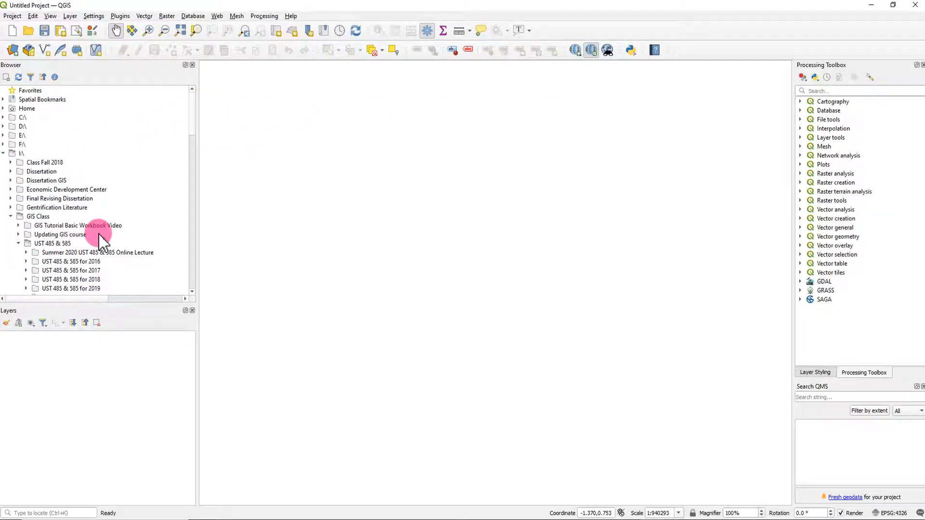
pyautogui.scroll(-3, 120, 239)
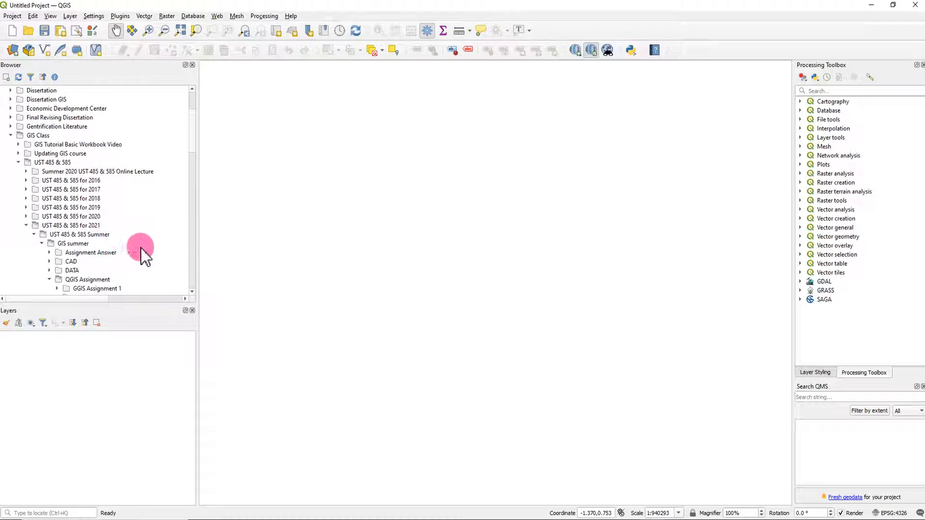
pyautogui.scroll(-2, 144, 258)
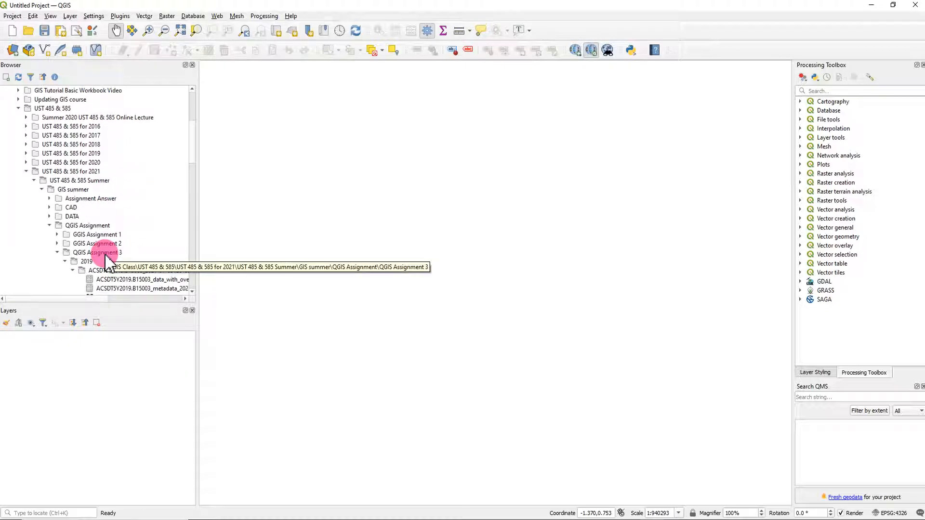
pyautogui.scroll(-2, 135, 257)
pyautogui.scroll(-2, 144, 251)
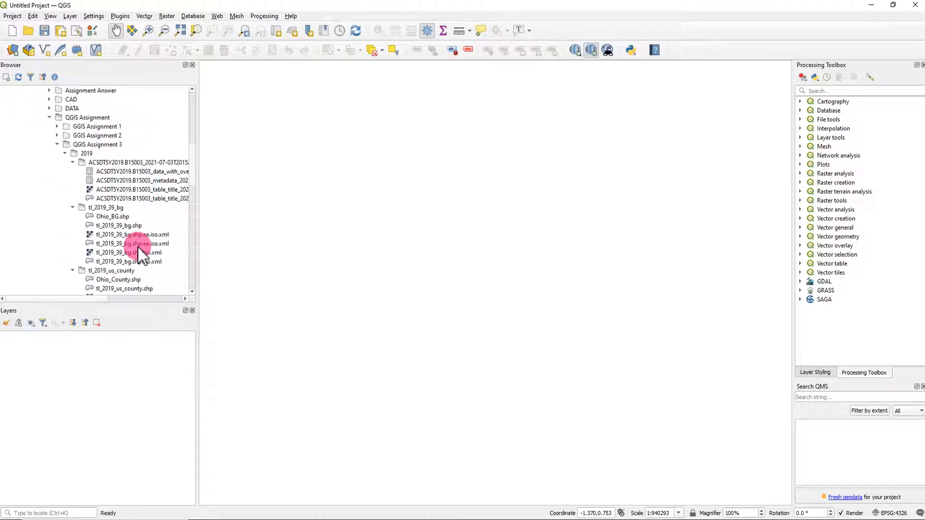
pyautogui.scroll(-1, 139, 248)
pyautogui.scroll(2, 136, 244)
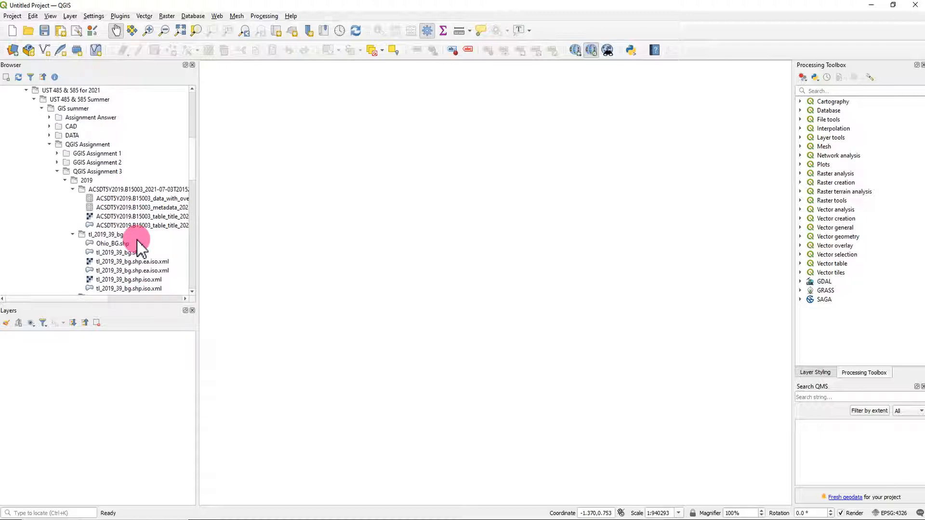
pyautogui.click(72, 189)
pyautogui.click(67, 182)
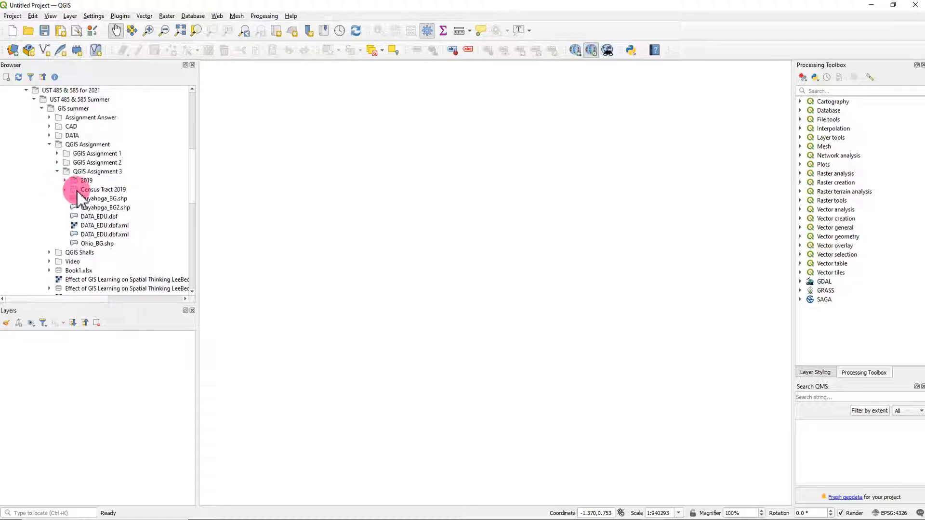
# - Expand the Census Tract 2019 folder and its extracted ACSDT5Y2019.B15003 and tl_2019_39_tract subfolders to show their full file names
pyautogui.doubleClick(91, 191)
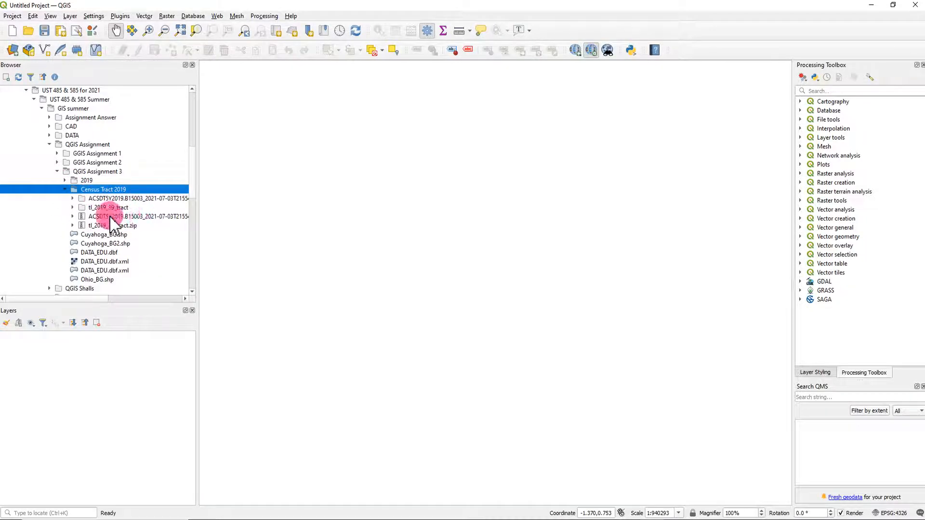
pyautogui.click(73, 199)
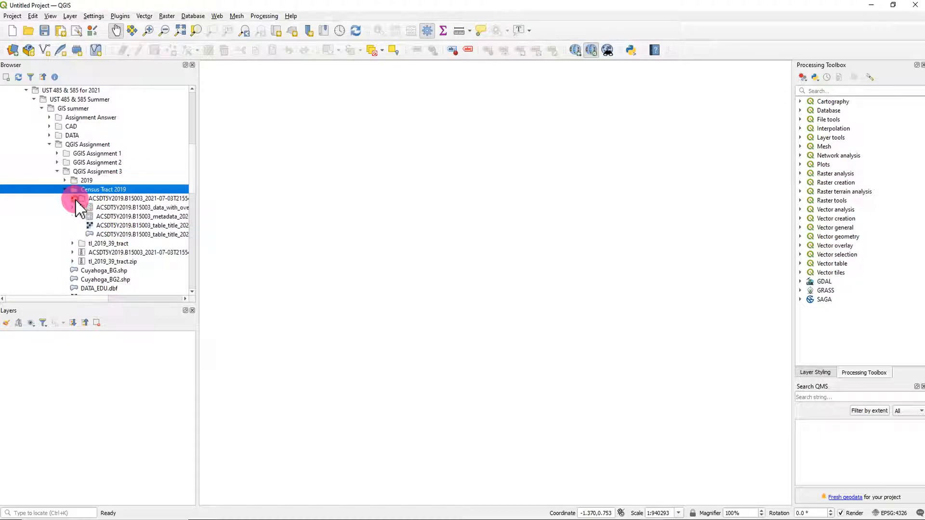
pyautogui.click(72, 244)
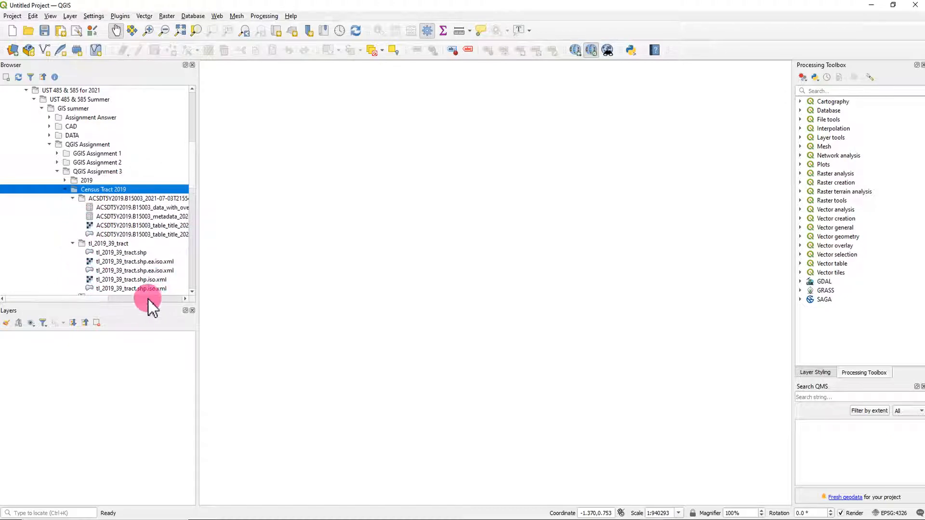
pyautogui.moveTo(95, 300); pyautogui.dragTo(135, 301)
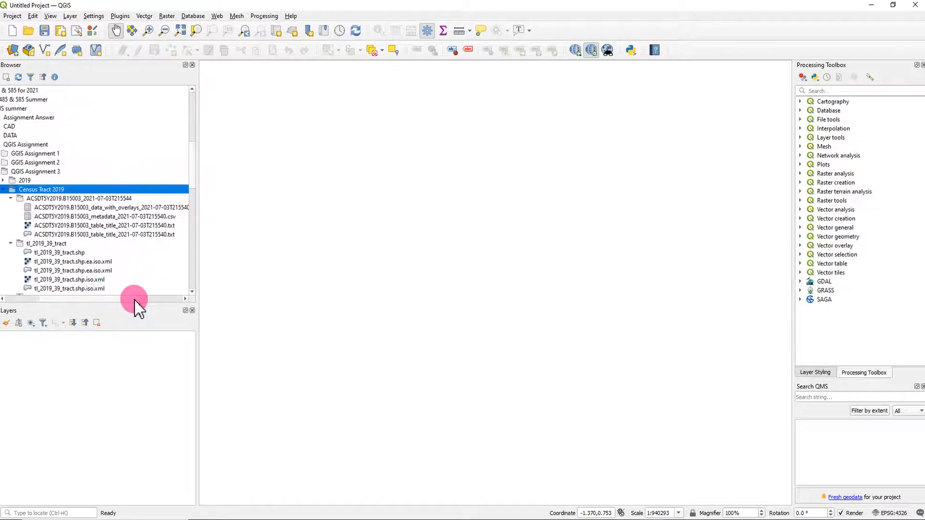
pyautogui.scroll(-1, 159, 248)
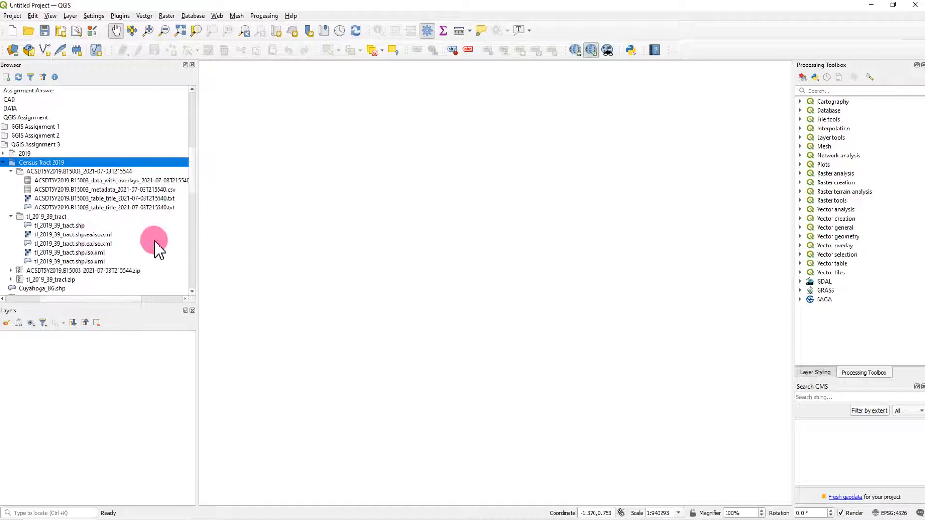
# - Add tl_2019_39_tract.shp to the map and dismiss the coordinate transformation selection
pyautogui.click(55, 225)
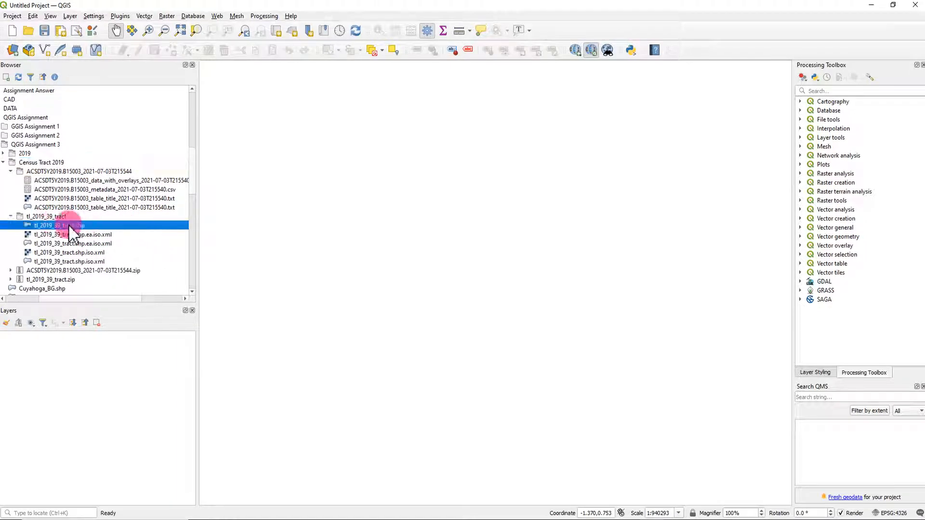
pyautogui.moveTo(130, 227); pyautogui.dragTo(235, 208)
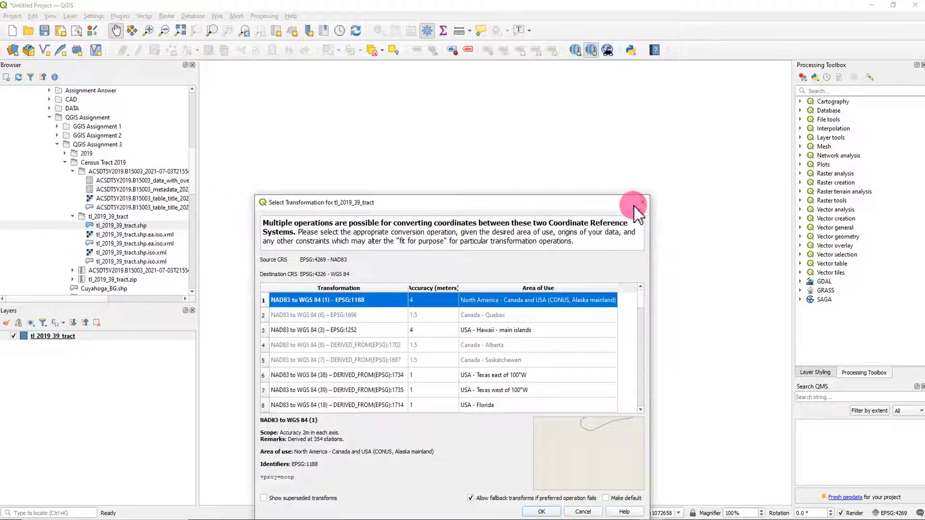
pyautogui.click(641, 204)
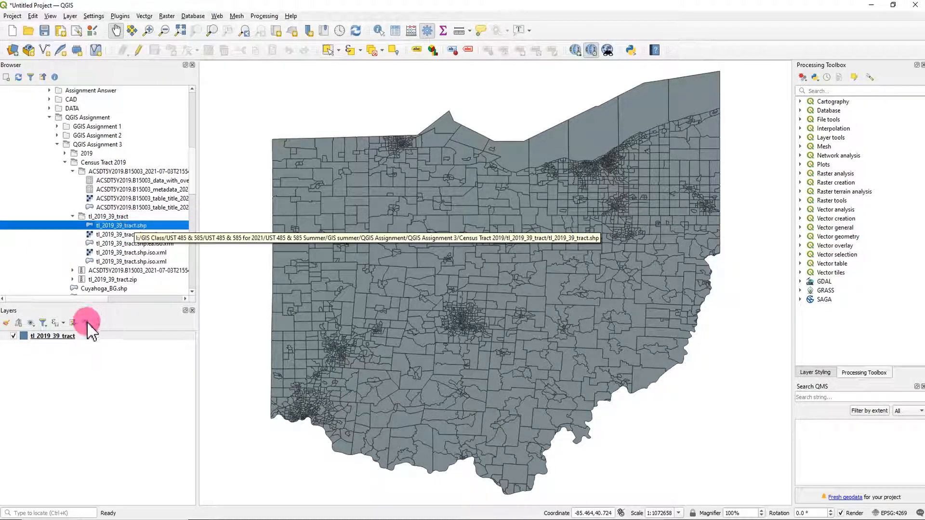
# - Examine the tl_2019_39_tract layer's attribute table, sorting it by GEOID and by INTPTLON, and close it
pyautogui.click(64, 336)
pyautogui.rightClick(64, 336)
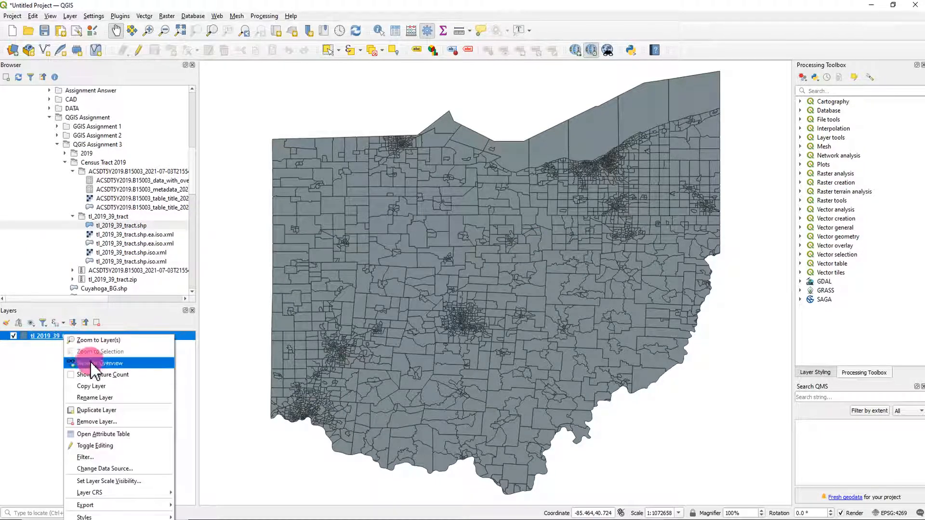
pyautogui.click(111, 436)
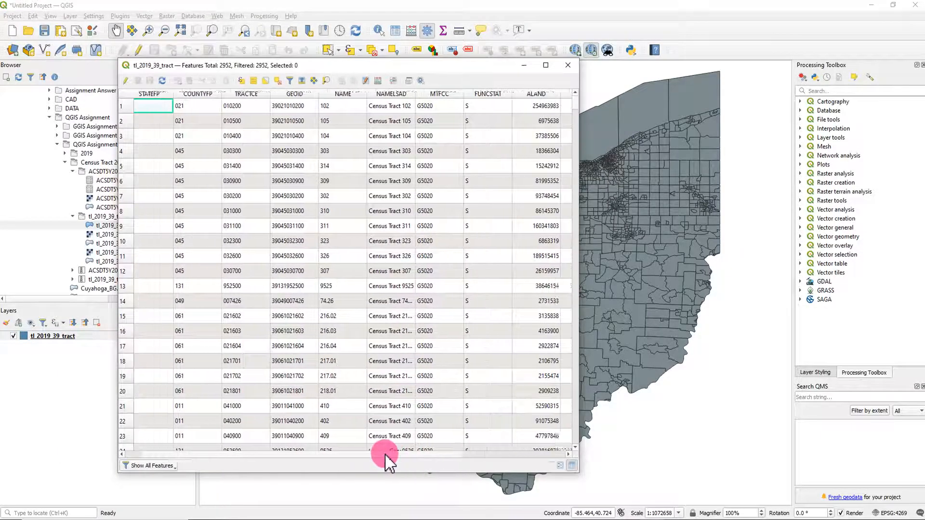
pyautogui.click(308, 94)
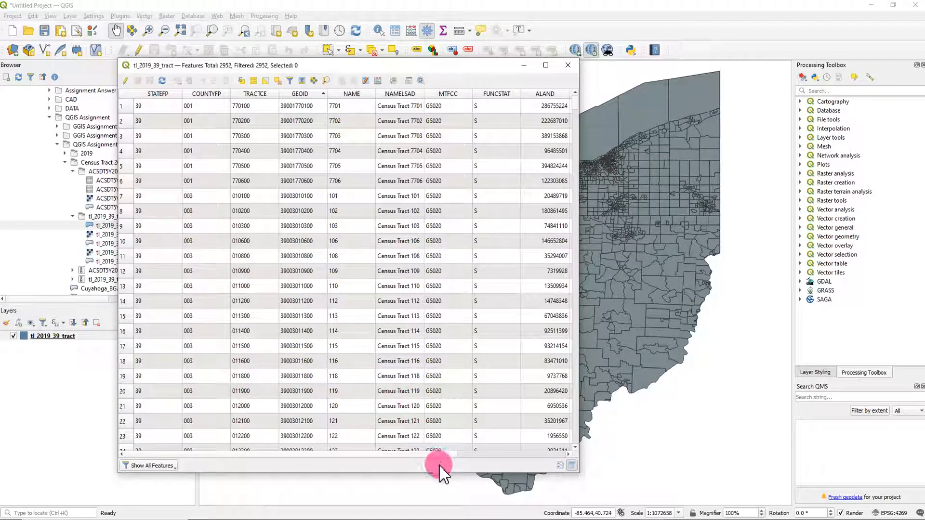
pyautogui.moveTo(440, 457); pyautogui.dragTo(561, 459)
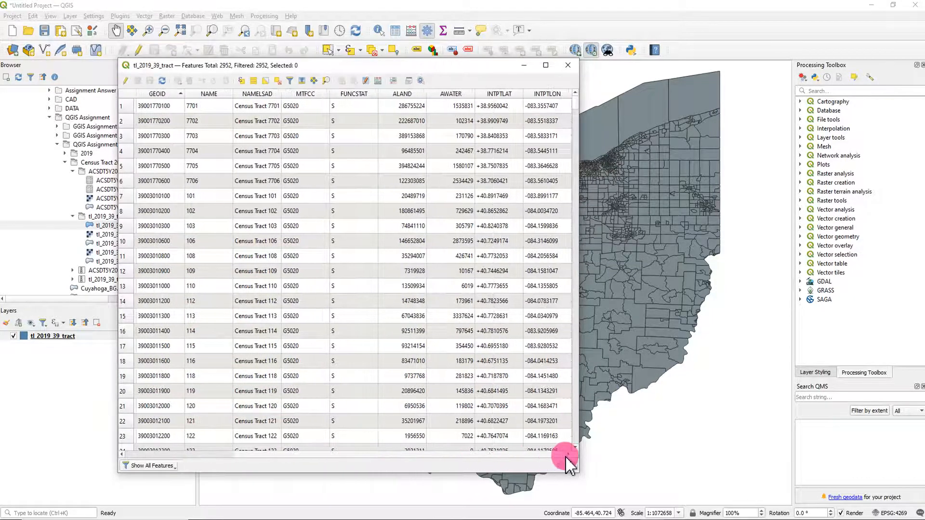
pyautogui.click(541, 95)
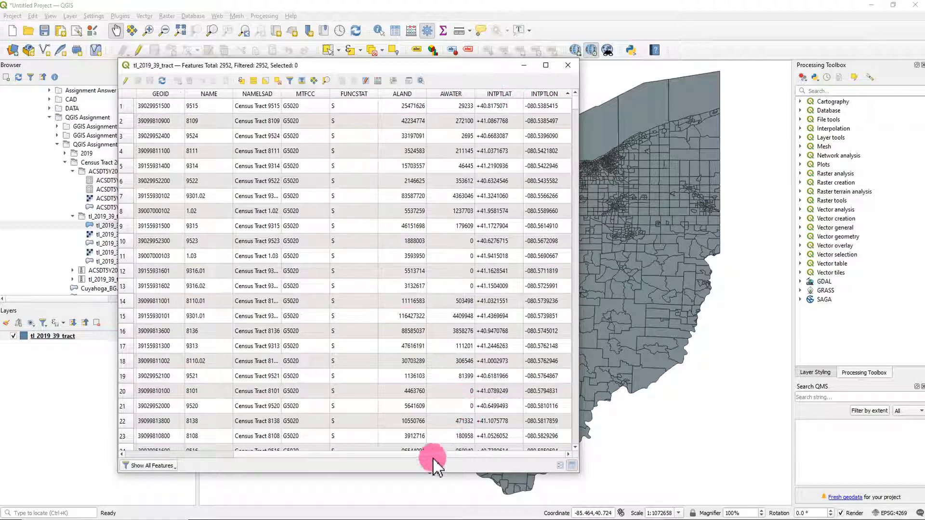
pyautogui.moveTo(361, 461); pyautogui.dragTo(283, 462)
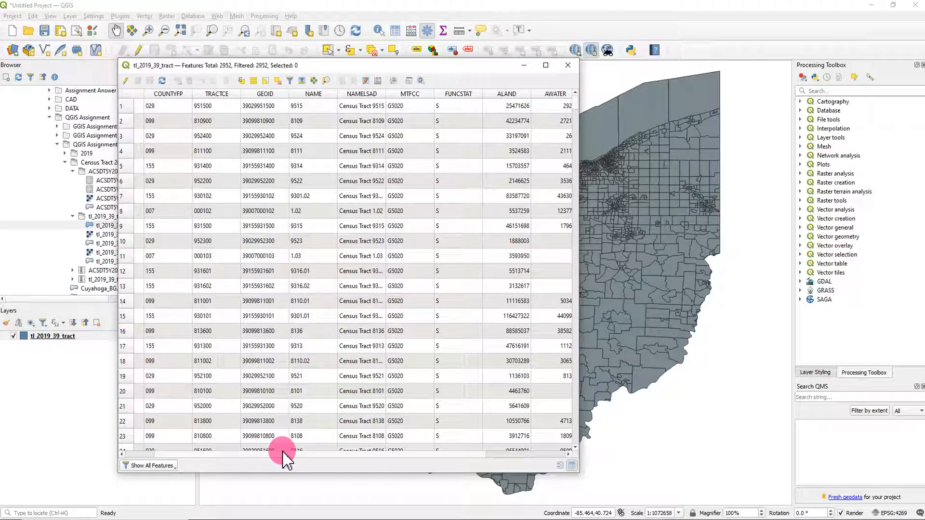
pyautogui.click(570, 66)
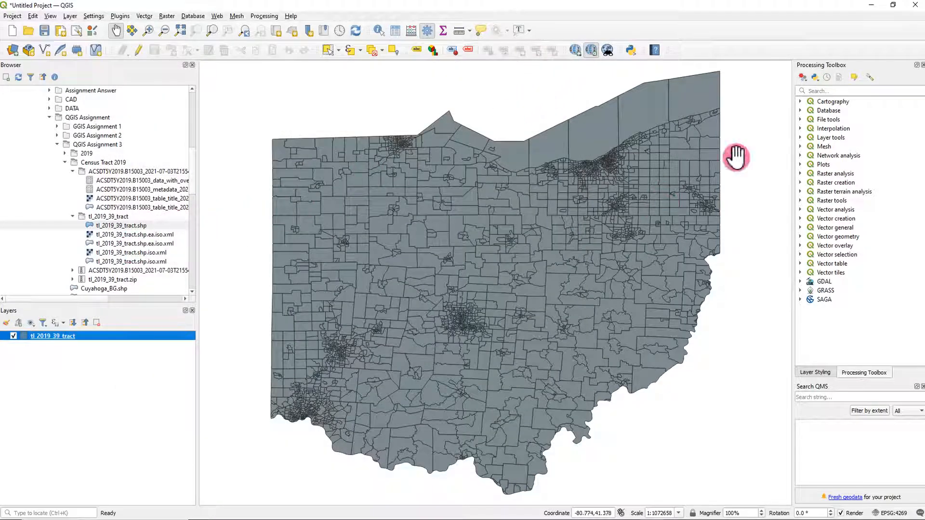
# - Switch to File Explorer, open the extracted ACSDT5Y2019.B15003_2021-07-03T215544 folder, and widen the Name column to show the full file names
pyautogui.moveTo(924, 27); pyautogui.dragTo(450, 29)
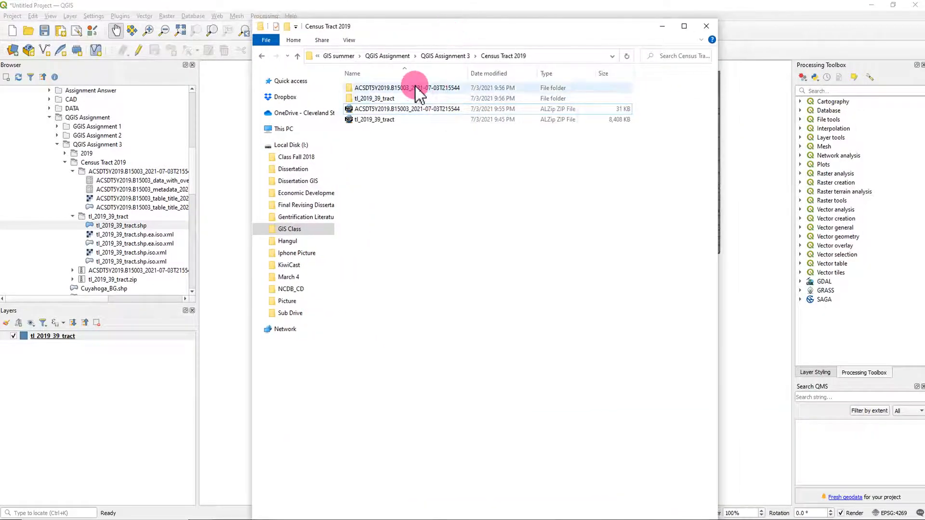
pyautogui.click(417, 90)
pyautogui.doubleClick(416, 89)
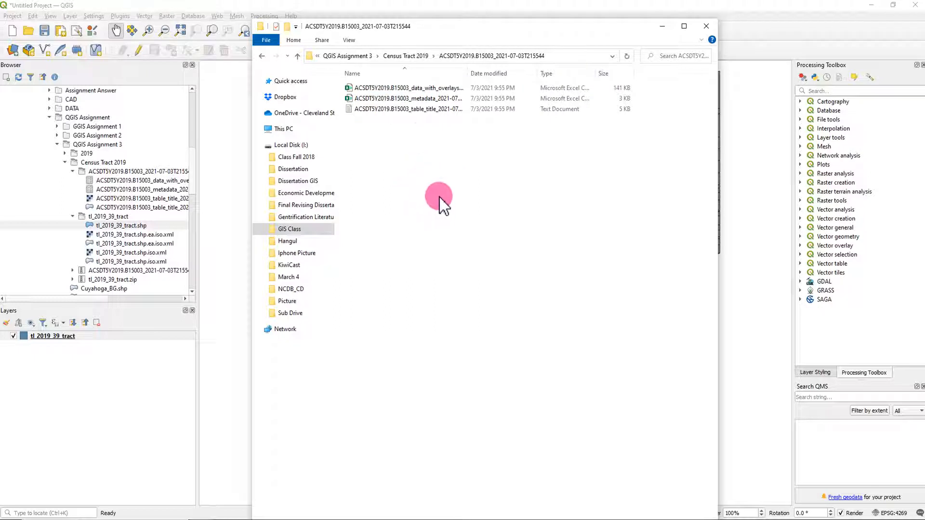
pyautogui.moveTo(468, 68); pyautogui.dragTo(514, 69)
pyautogui.click(419, 88)
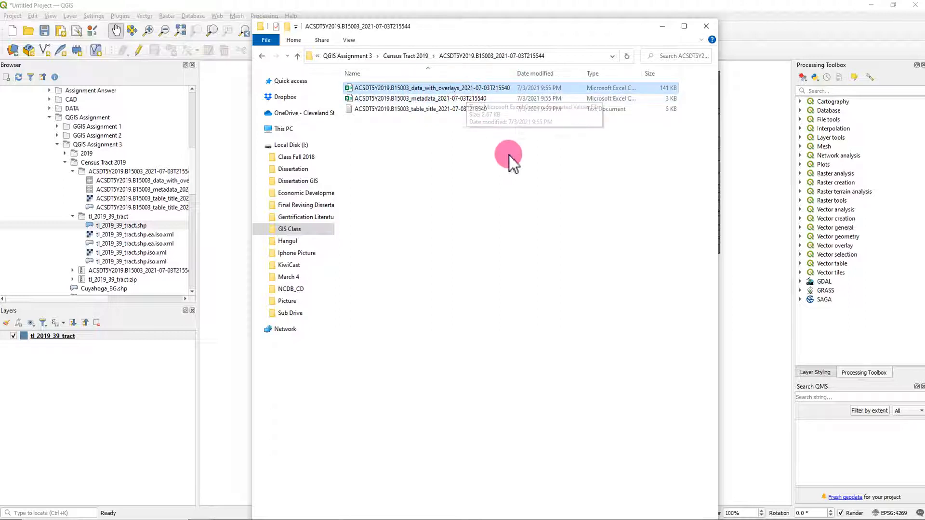
pyautogui.click(421, 99)
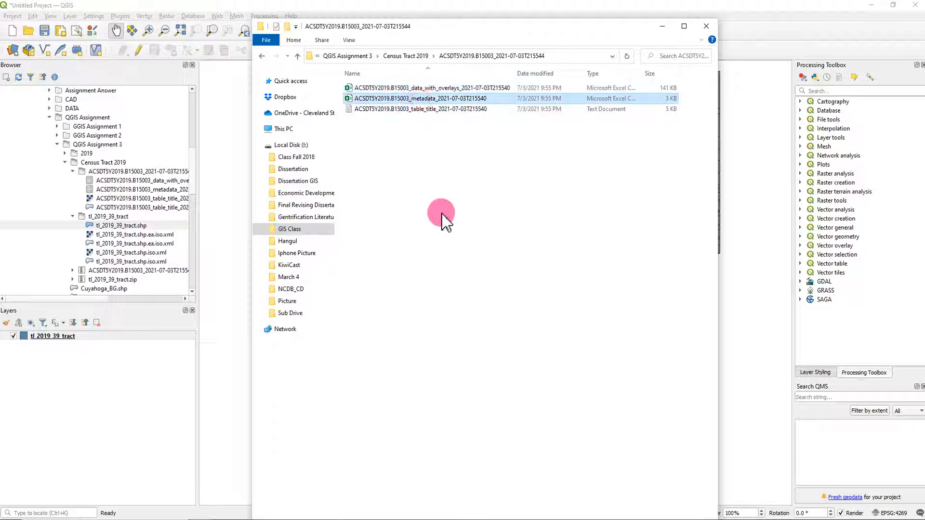
# - Open the ACSDT5Y2019.B15003_table_title text file, read the table ID, title and notes, and close it
pyautogui.click(423, 110)
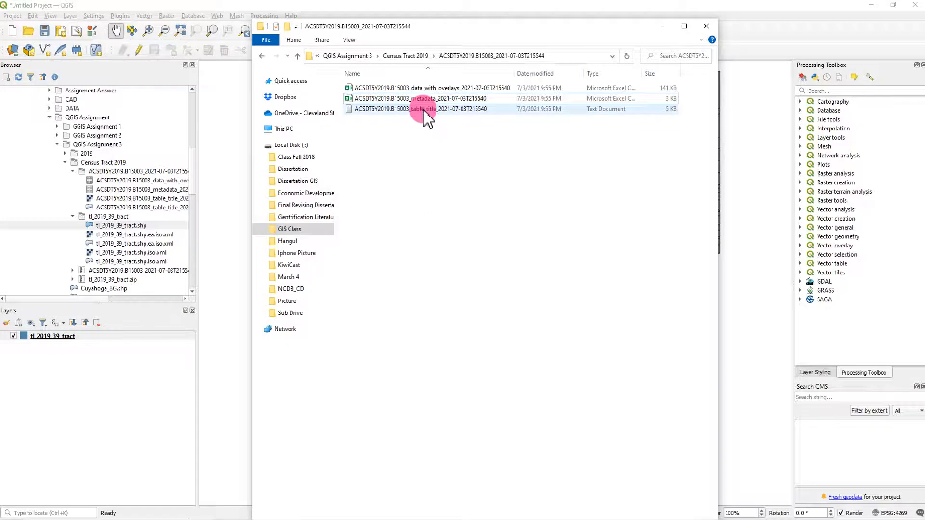
pyautogui.doubleClick(424, 110)
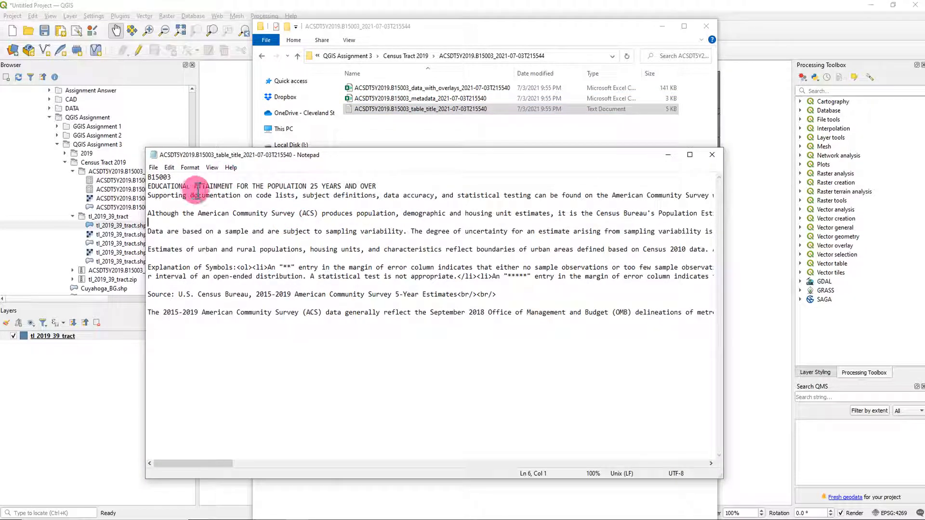
pyautogui.moveTo(148, 177); pyautogui.dragTo(378, 186)
pyautogui.click(230, 213)
pyautogui.click(388, 232)
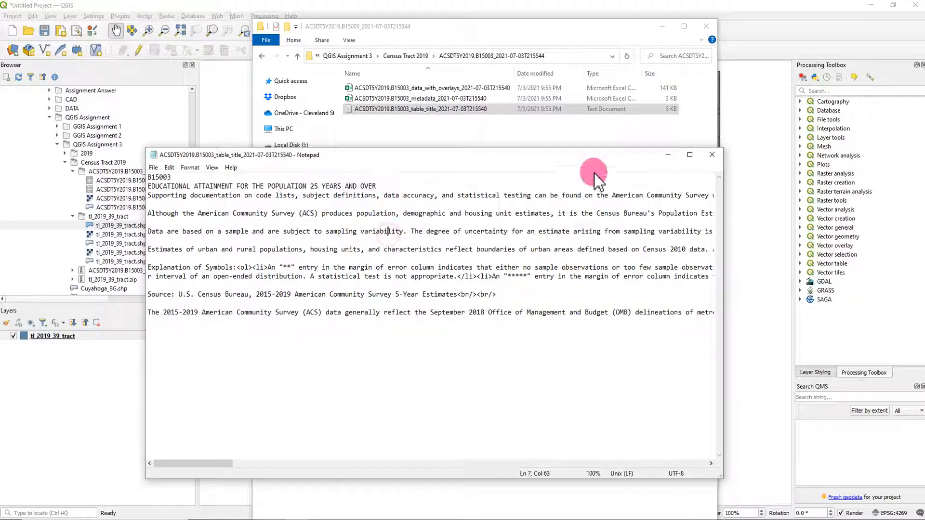
pyautogui.click(713, 154)
# - Open the ACSDT5Y2019.B15003_metadata CSV in Excel, fit column A to its contents, and examine the field codes with their descriptions
pyautogui.click(429, 97)
pyautogui.click(430, 99)
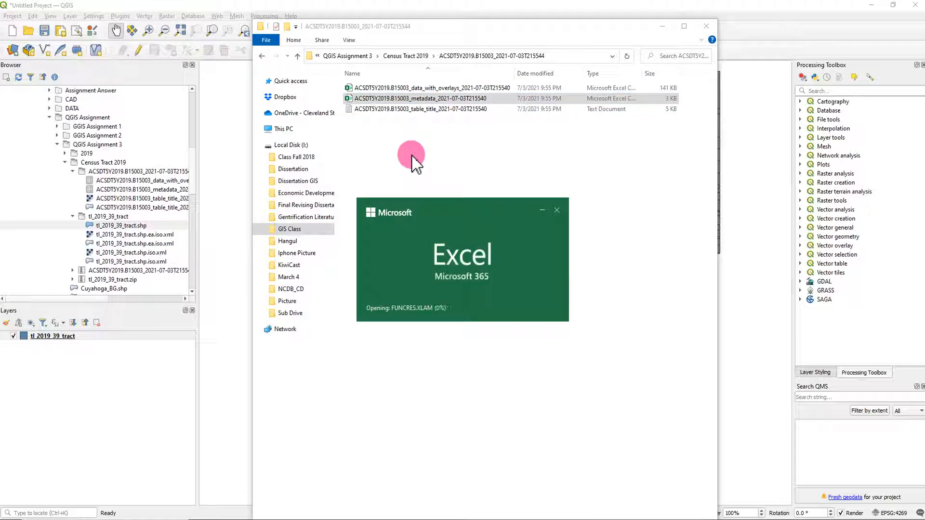
pyautogui.click(459, 241)
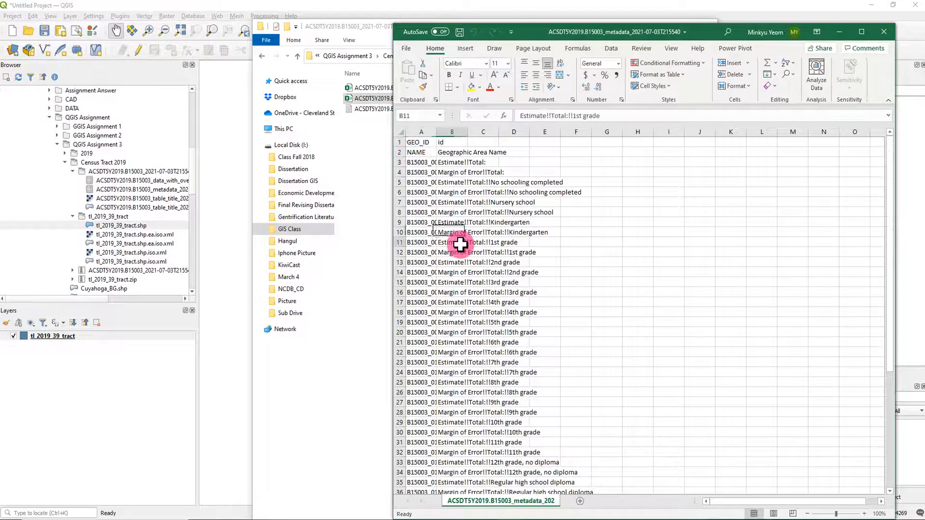
pyautogui.doubleClick(436, 132)
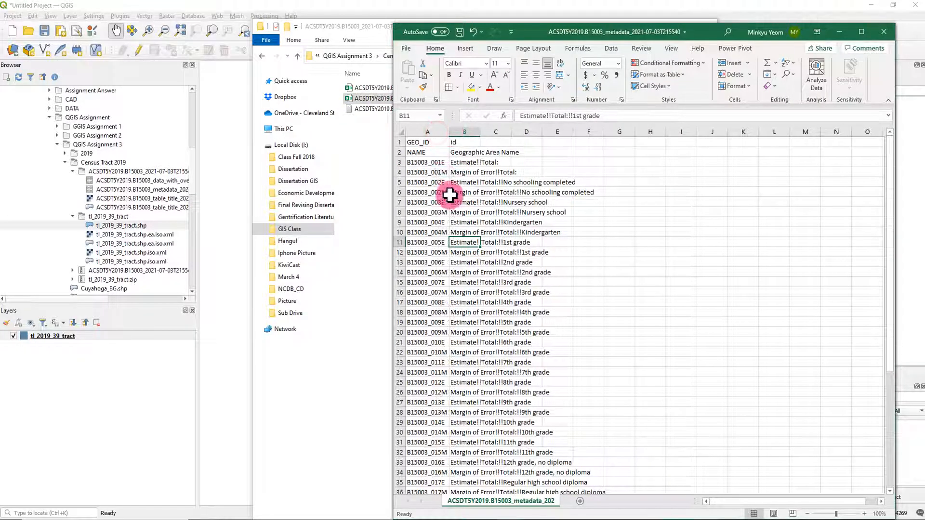
pyautogui.scroll(-4, 438, 298)
pyautogui.scroll(4, 438, 297)
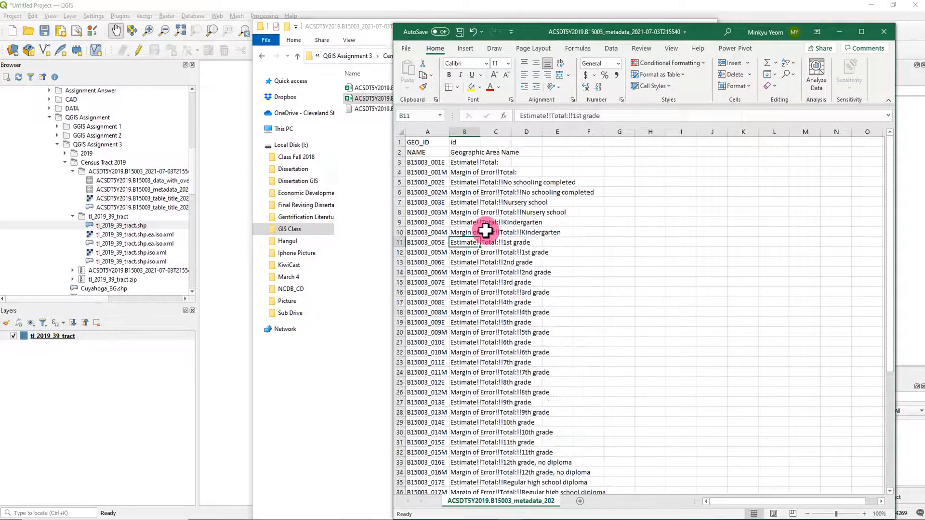
# - Fit column B of the metadata sheet to its descriptions and move the Excel window aside to reveal File Explorer
pyautogui.click(486, 179)
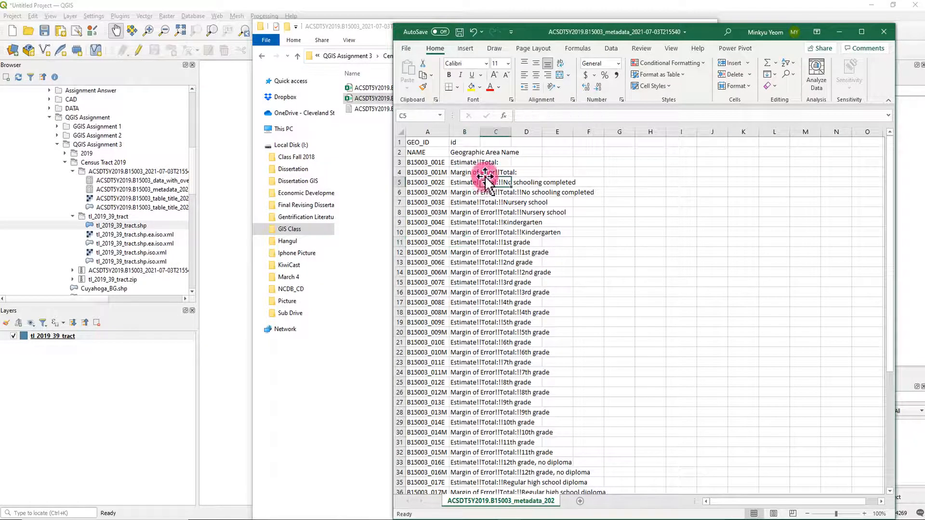
pyautogui.doubleClick(479, 131)
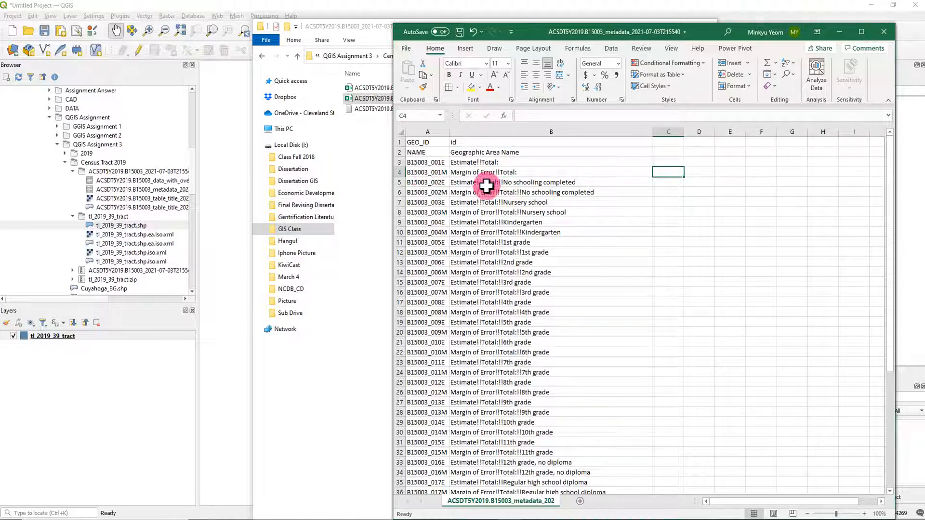
pyautogui.moveTo(707, 32); pyautogui.dragTo(924, 29)
# - Open the ACSDT5Y2019.B15003_data_with_overlays CSV in Excel and maximize its window
pyautogui.click(437, 87)
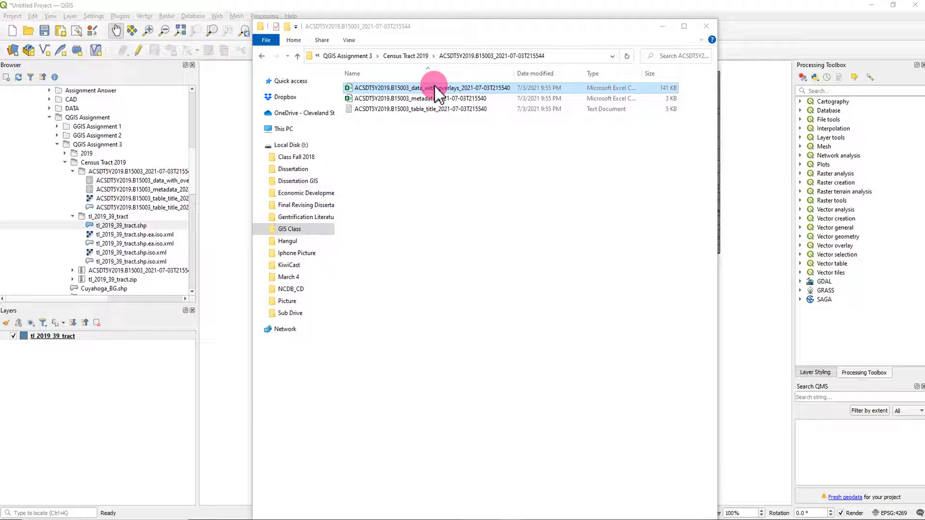
pyautogui.moveTo(485, 16); pyautogui.dragTo(310, 18)
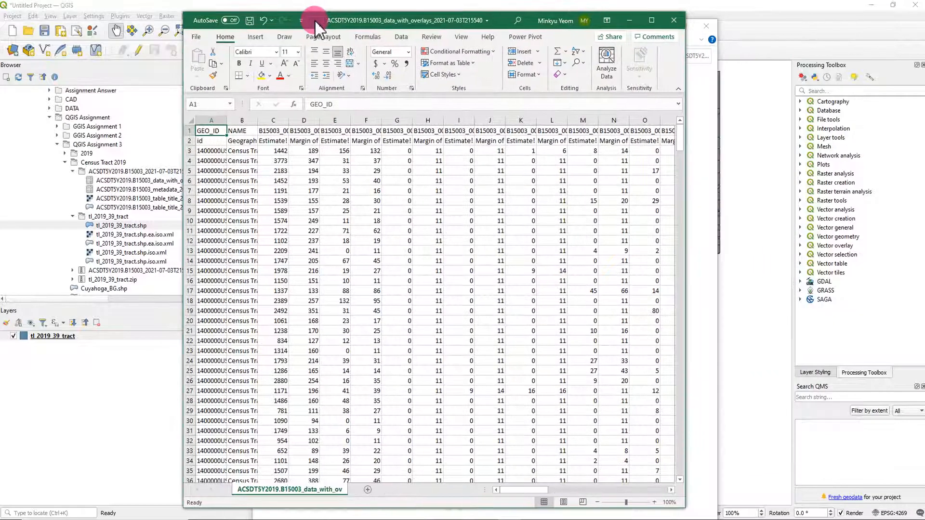
pyautogui.doubleClick(504, 19)
pyautogui.click(492, 219)
# - Examine the field codes in row 1 and their estimate and margin-of-error descriptions in row 2
pyautogui.click(94, 118)
pyautogui.click(120, 118)
pyautogui.click(149, 118)
pyautogui.click(181, 118)
pyautogui.click(270, 128)
pyautogui.click(209, 129)
pyautogui.click(237, 128)
pyautogui.click(268, 128)
pyautogui.click(318, 128)
pyautogui.click(340, 128)
pyautogui.click(399, 128)
pyautogui.click(459, 129)
pyautogui.click(491, 128)
pyautogui.click(522, 128)
pyautogui.click(580, 128)
pyautogui.click(400, 229)
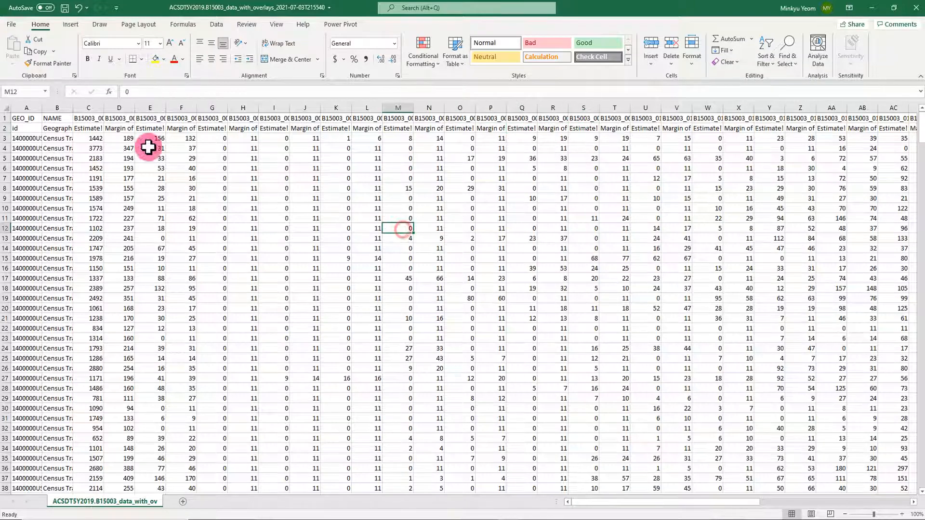
# - Fit the NAME and GEO_ID columns to their contents and review the Cuyahoga County tract entries
pyautogui.doubleClick(71, 108)
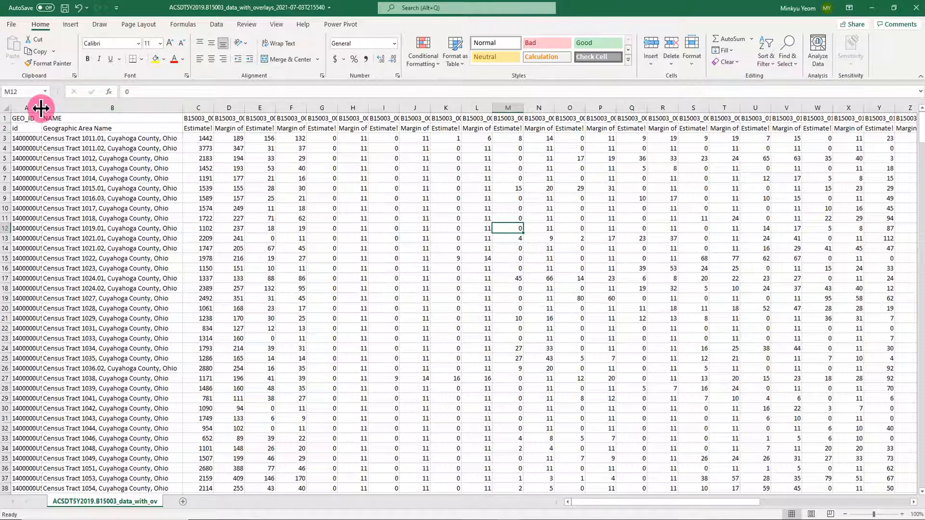
pyautogui.doubleClick(41, 108)
pyautogui.click(48, 108)
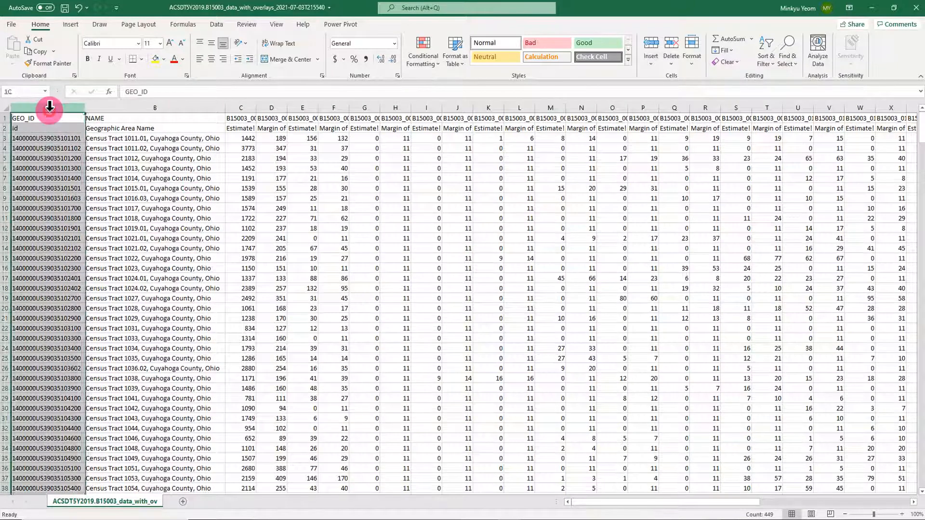
pyautogui.keyDown('shift'); pyautogui.click(166, 108); pyautogui.keyUp('shift')
pyautogui.click(166, 107)
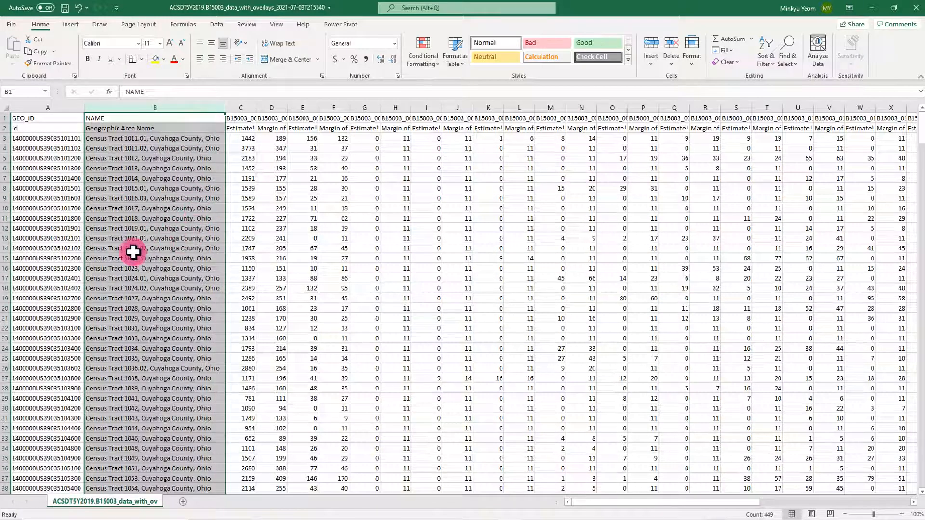
pyautogui.click(111, 249)
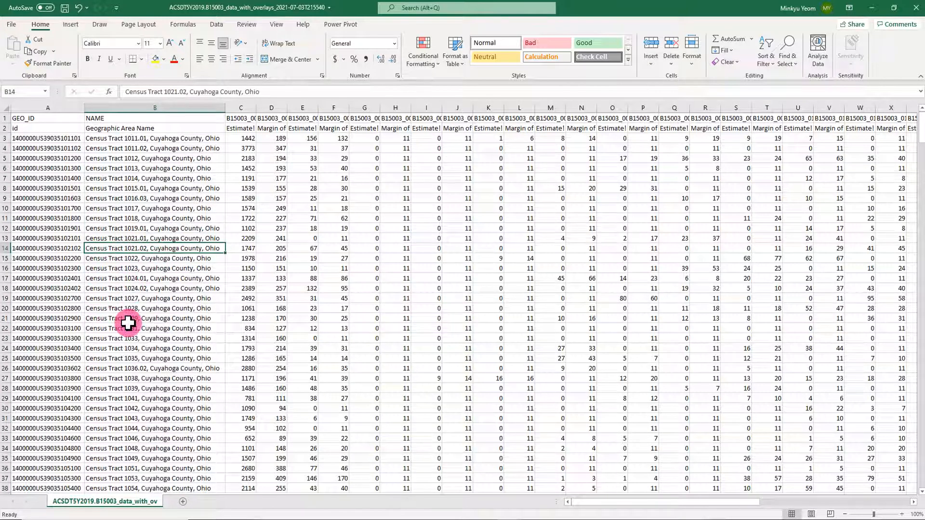
# - Restore the data workbook to a smaller window and move it and File Explorer aside to return to QGIS
pyautogui.doubleClick(359, 10)
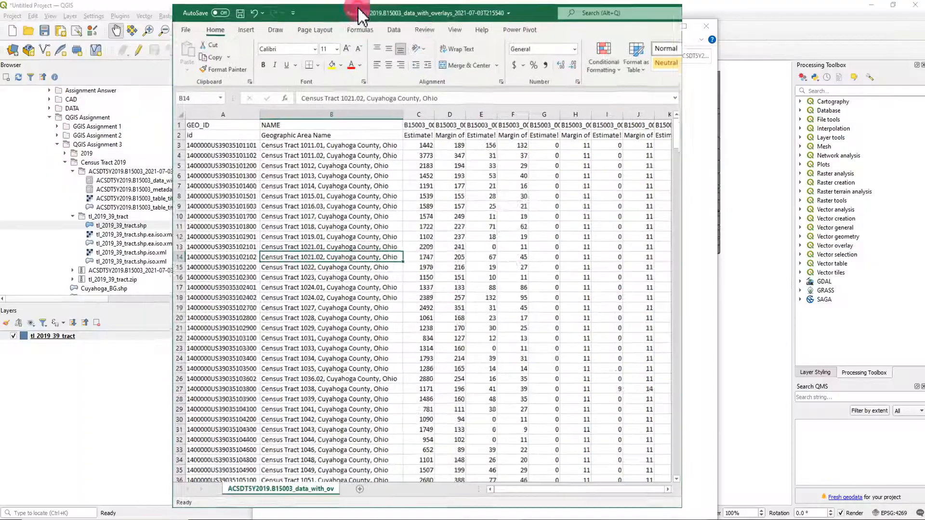
pyautogui.moveTo(313, 24); pyautogui.dragTo(924, 25)
pyautogui.moveTo(471, 26); pyautogui.dragTo(924, 28)
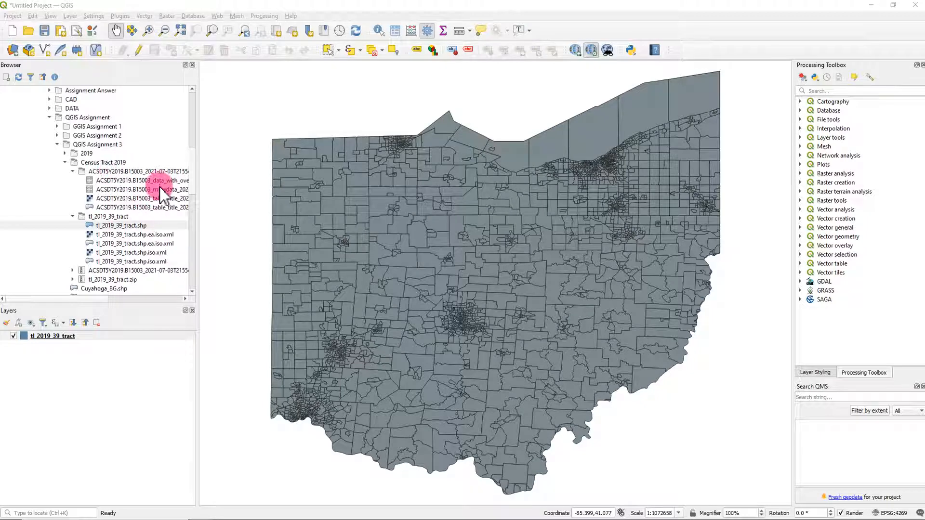
# - Add the B15003 data_with_overlays CSV to the project, open its attribute table, and widen the GEO_ID and NAME columns
pyautogui.moveTo(160, 181); pyautogui.dragTo(105, 372)
pyautogui.rightClick(95, 336)
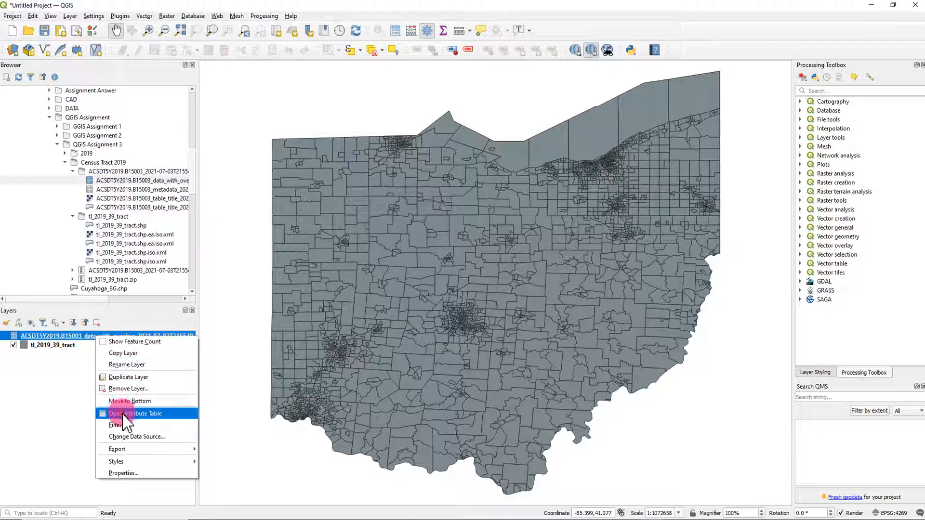
pyautogui.click(123, 414)
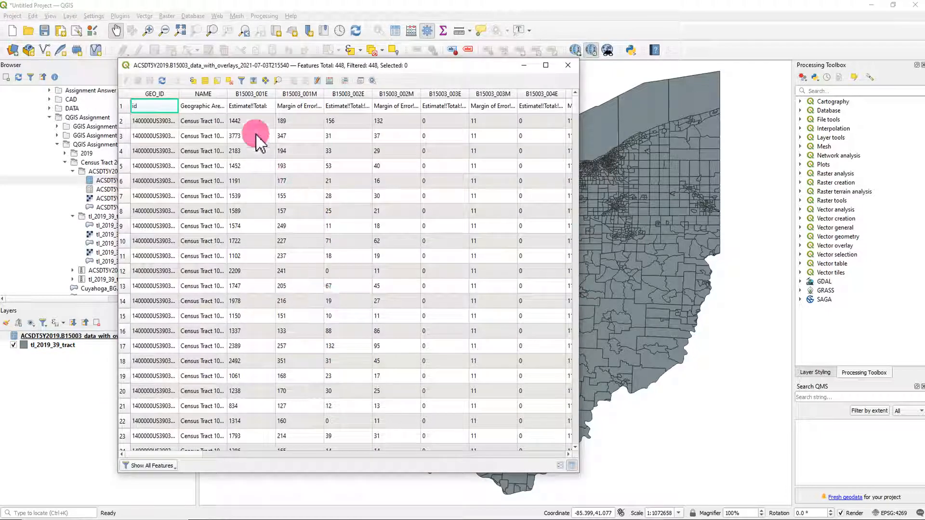
pyautogui.moveTo(178, 95); pyautogui.dragTo(346, 103)
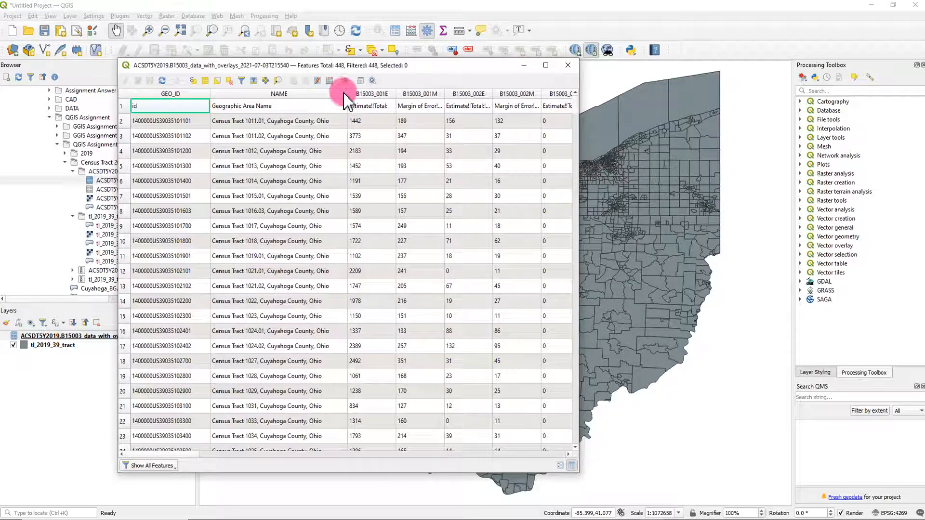
pyautogui.moveTo(403, 65); pyautogui.dragTo(631, 65)
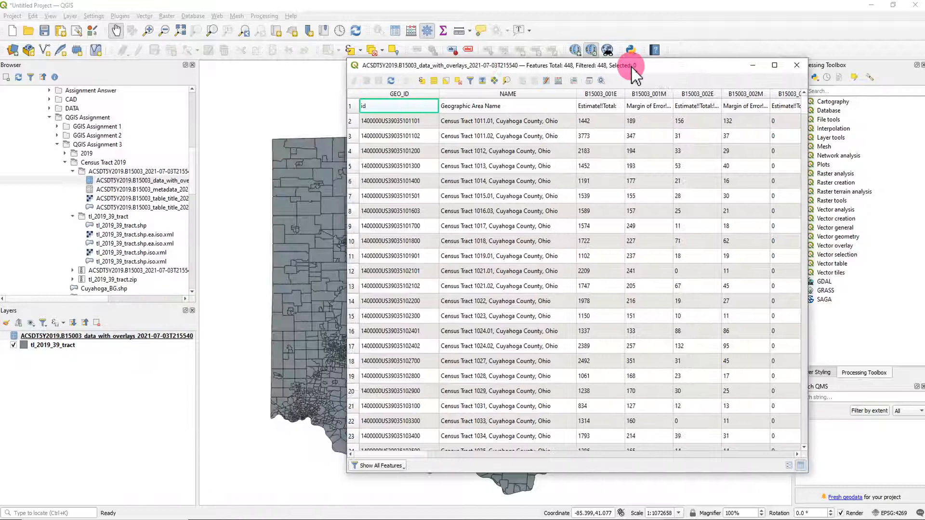
# - Open the attribute table of the tl_2019_39_tract layer and move its window clear of the layer list
pyautogui.click(52, 346)
pyautogui.rightClick(48, 345)
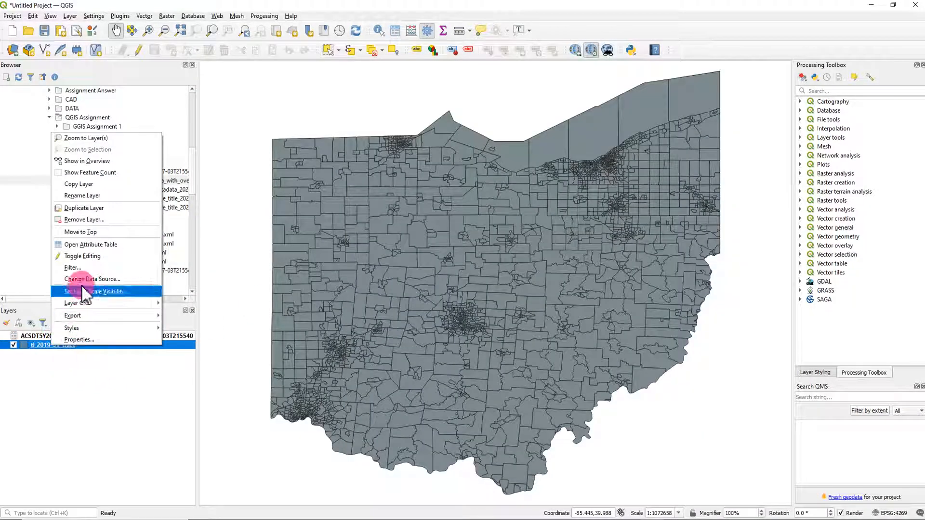
pyautogui.click(94, 245)
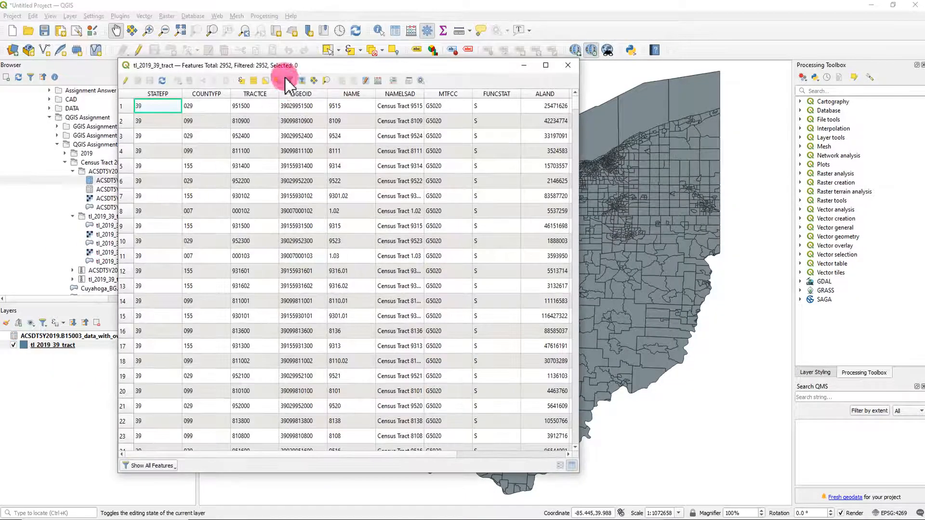
pyautogui.moveTo(329, 67); pyautogui.dragTo(259, 53)
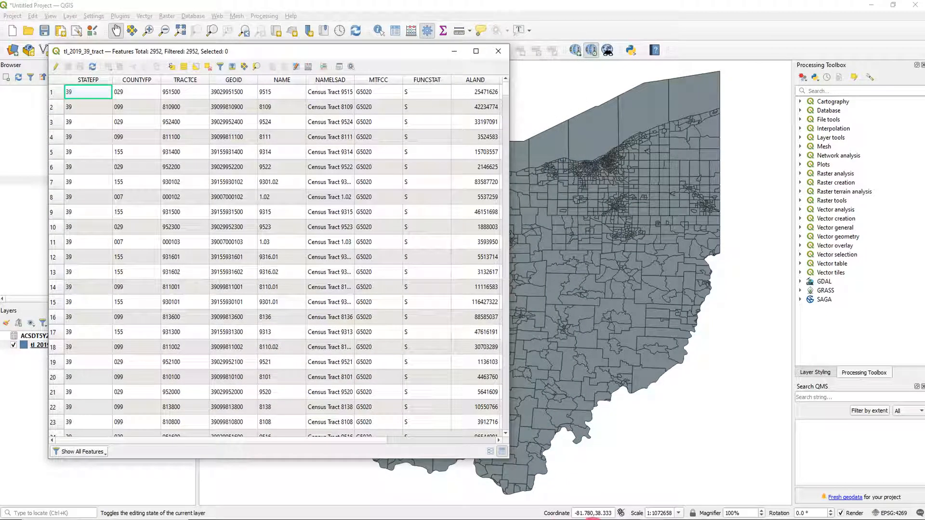
# - Bring the data_with_overlays attribute table forward and arrange it side by side with the tl_2019_39_tract table
pyautogui.click(652, 519)
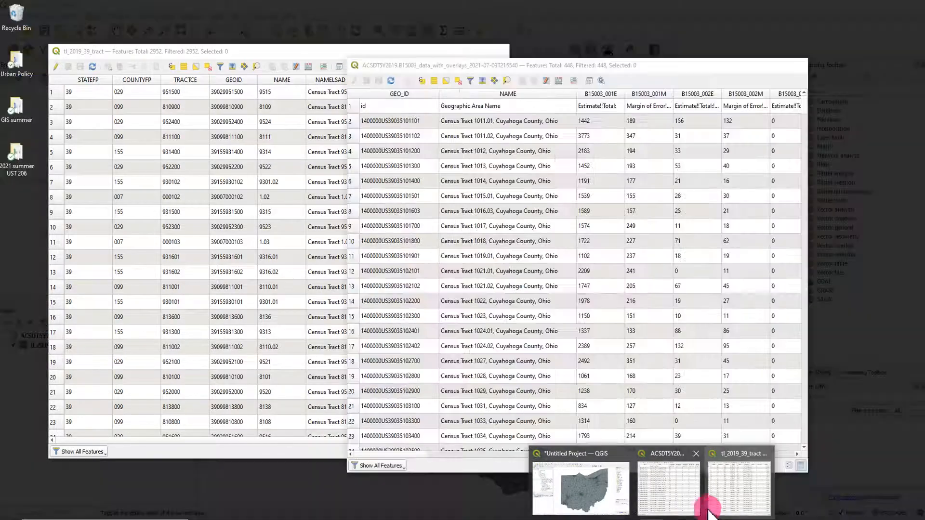
pyautogui.click(694, 496)
pyautogui.moveTo(609, 71); pyautogui.dragTo(711, 64)
pyautogui.click(331, 54)
pyautogui.moveTo(334, 60); pyautogui.dragTo(320, 82)
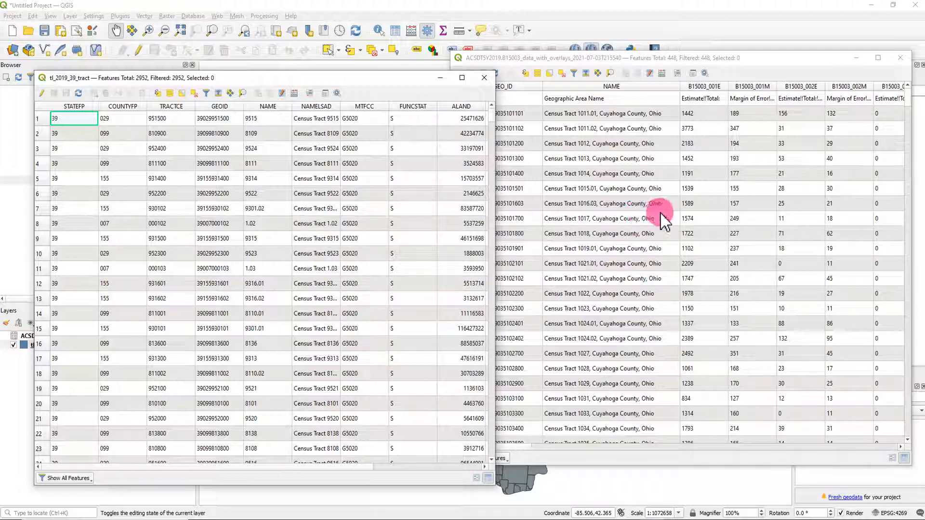
pyautogui.moveTo(677, 54); pyautogui.dragTo(687, 80)
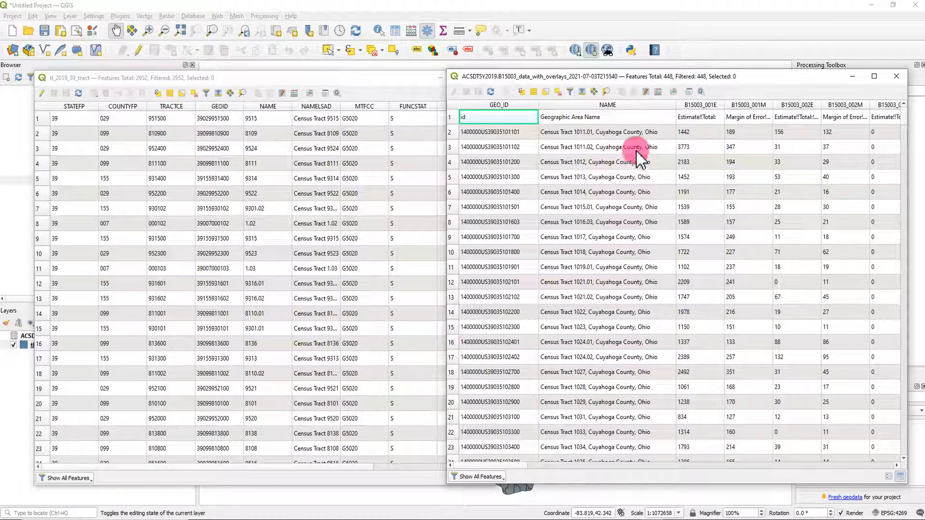
# - Compare the fields of the tl_2019_39_tract table with the B15003 estimate and margin-of-error fields of the census data table
pyautogui.click(376, 82)
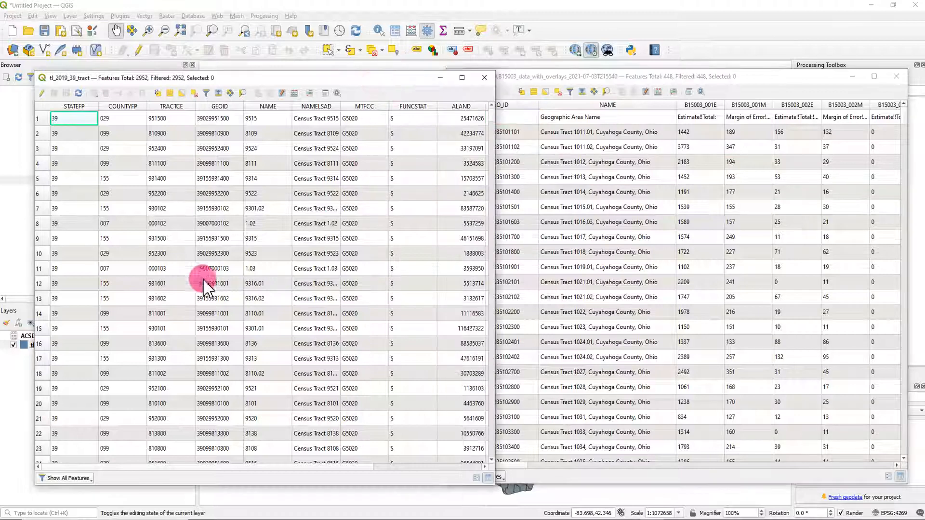
pyautogui.moveTo(202, 467); pyautogui.dragTo(395, 486)
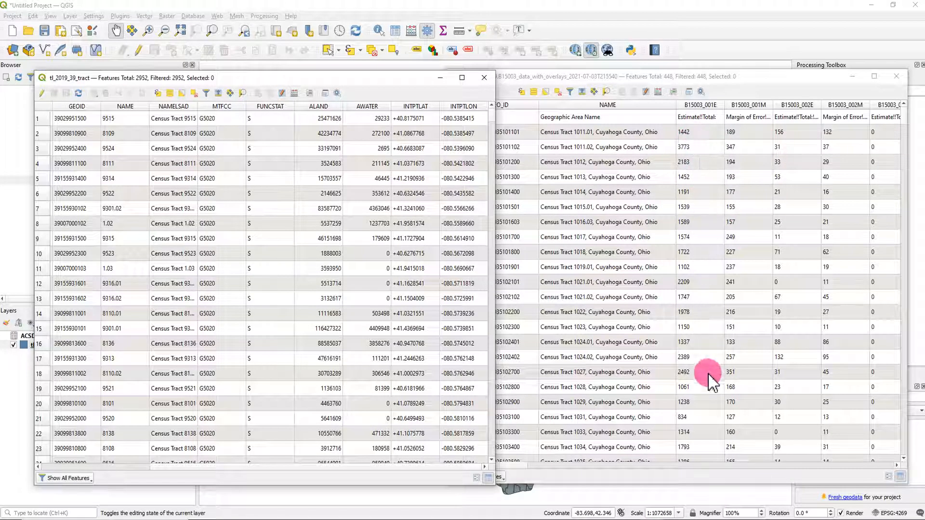
pyautogui.hscroll(-3, 206, 469)
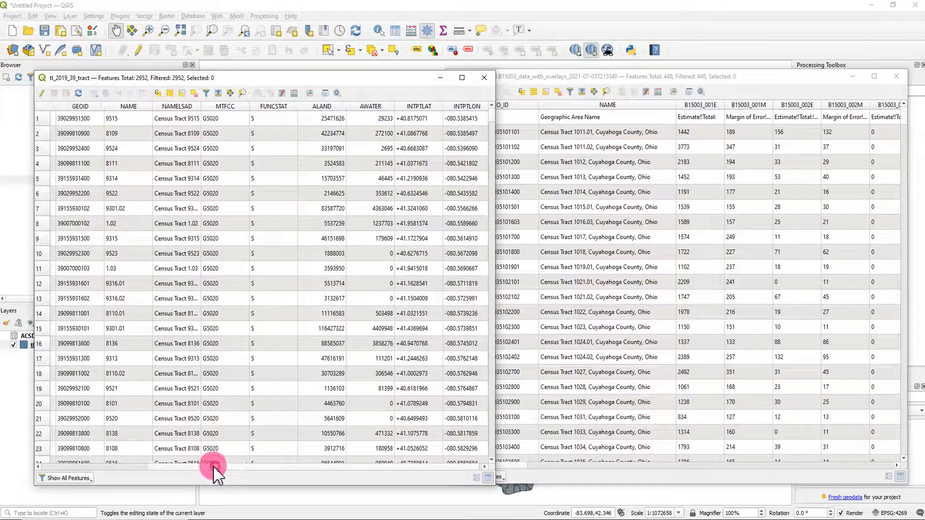
pyautogui.hscroll(3, 143, 466)
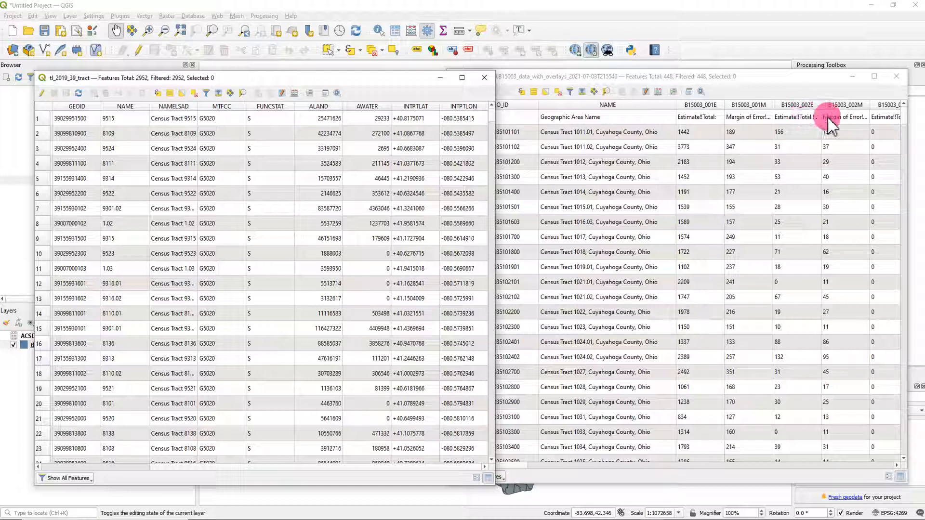
pyautogui.moveTo(514, 466); pyautogui.dragTo(567, 470)
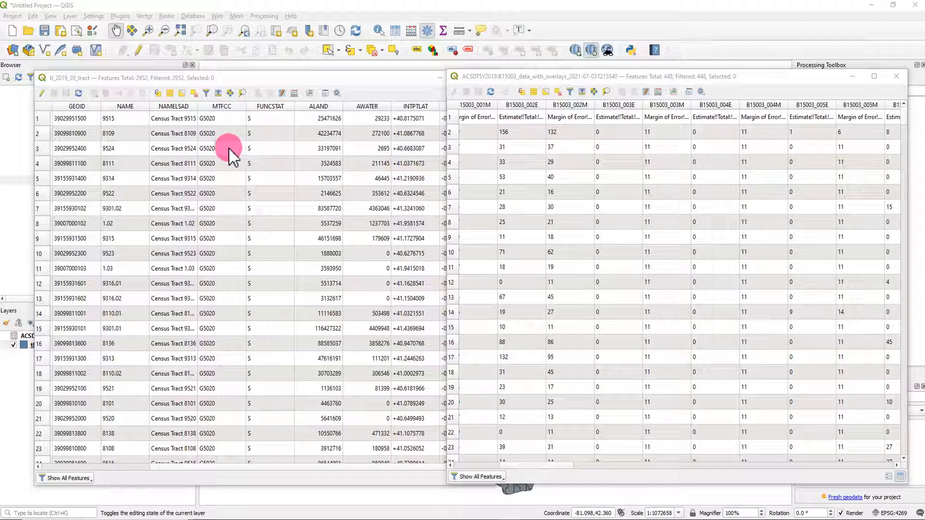
# - Reposition the tl_2019_39_tract attribute table and sort its records by GEOID in ascending order
pyautogui.moveTo(223, 77); pyautogui.dragTo(337, 130)
pyautogui.moveTo(219, 466); pyautogui.dragTo(76, 468)
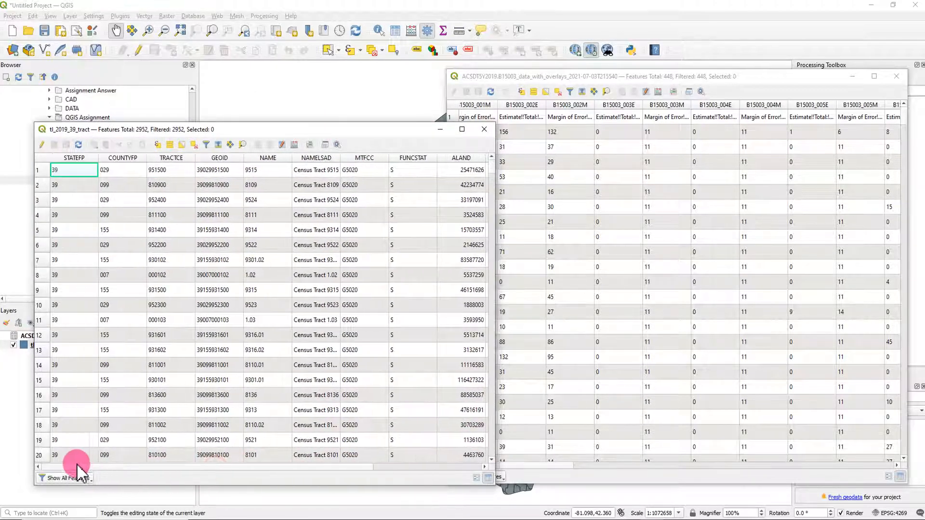
pyautogui.click(216, 158)
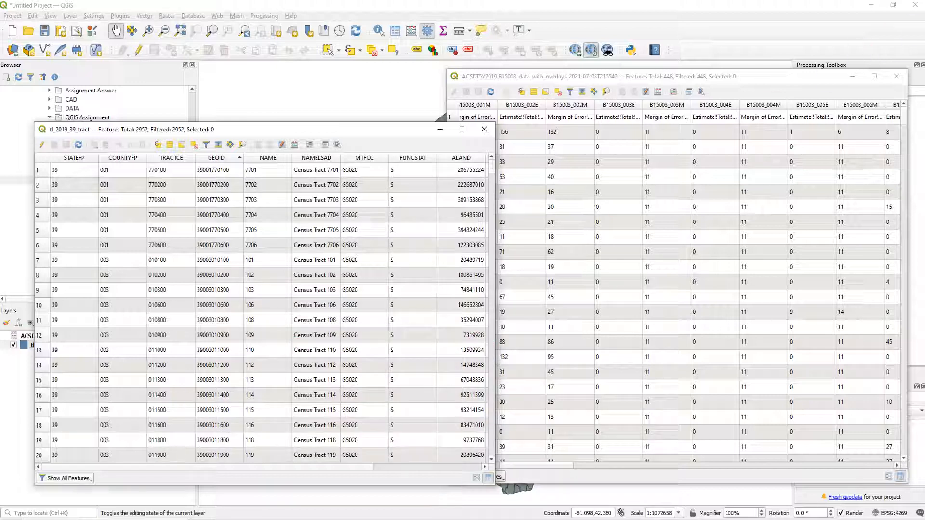
# - Examine the GEO_ID and NAME values in the data_with_overlays attribute table against the tract layer's GEOID values
pyautogui.moveTo(657, 76); pyautogui.dragTo(616, 72)
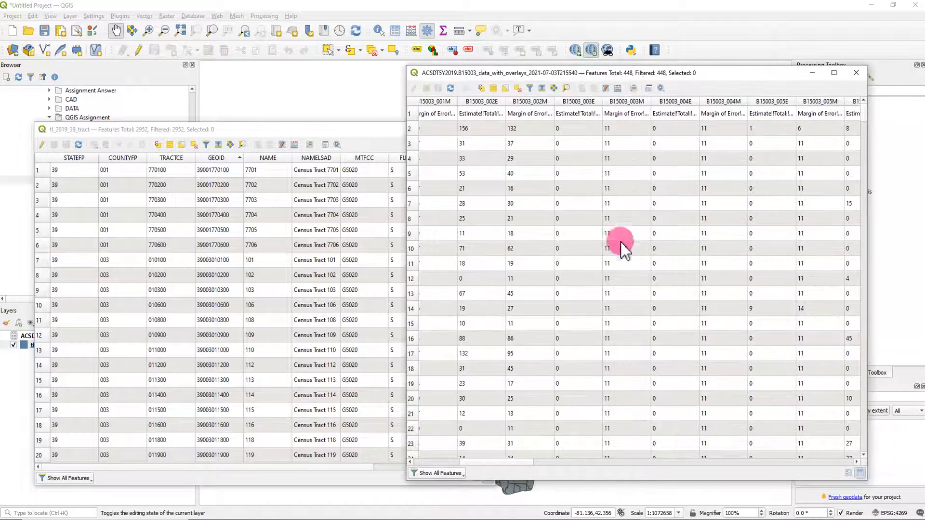
pyautogui.moveTo(492, 462); pyautogui.dragTo(440, 462)
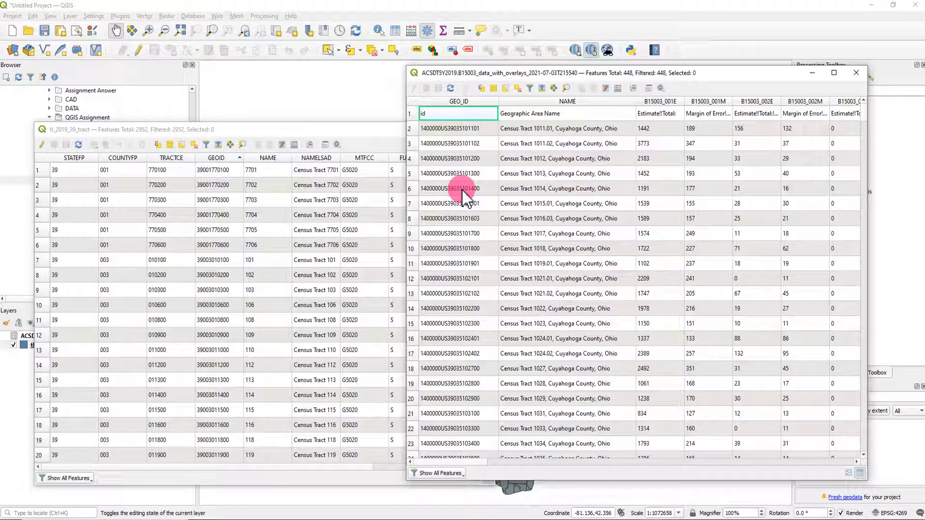
pyautogui.scroll(-5, 463, 198)
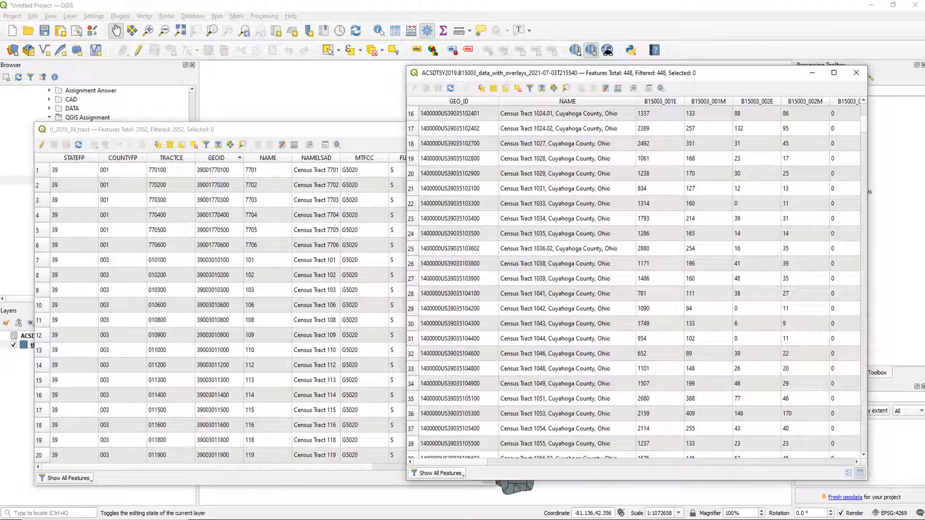
# - Switch to the B15003 data_with_overlays CSV in Excel and maximize its window
pyautogui.moveTo(924, 48); pyautogui.dragTo(410, 36)
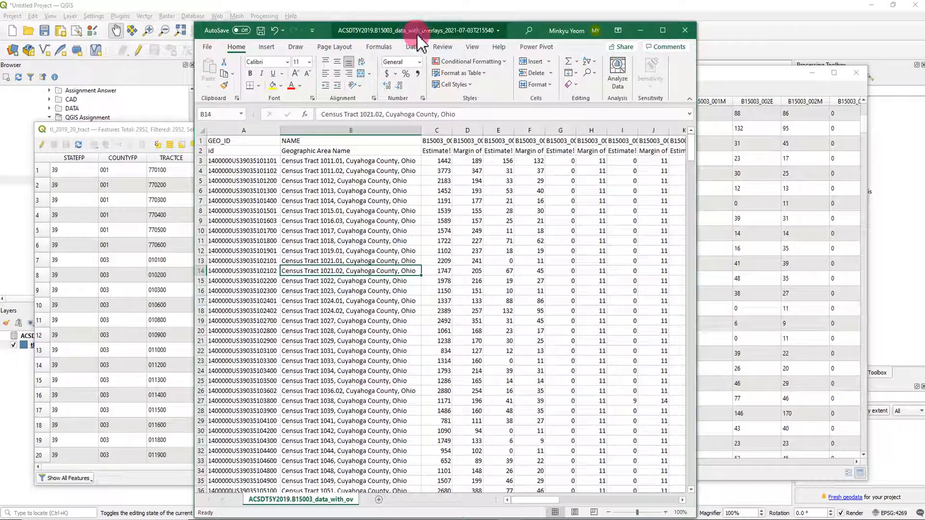
pyautogui.click(663, 31)
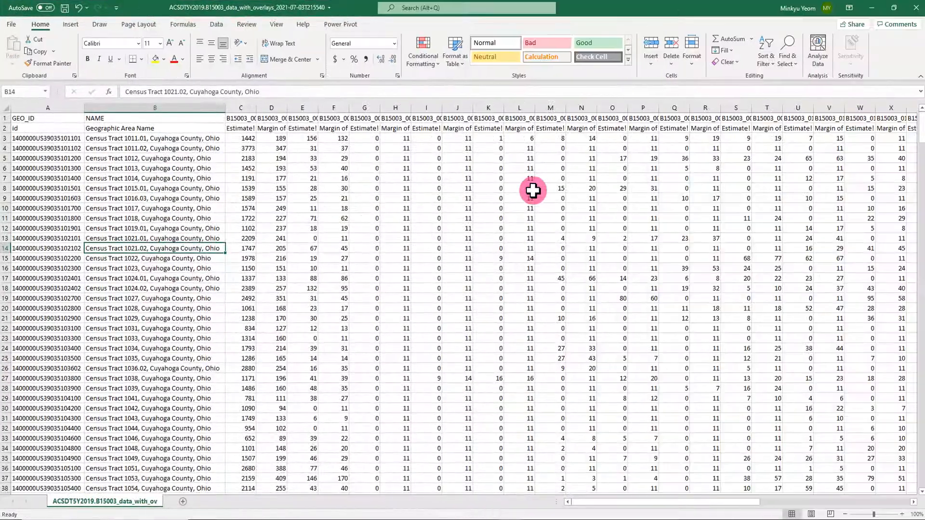
pyautogui.click(426, 238)
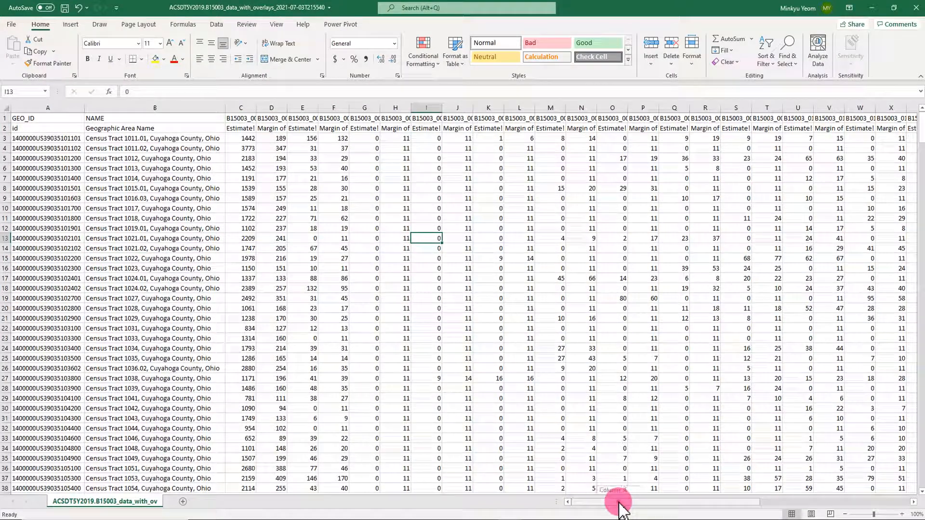
# - Insert an empty column between the GEO_ID and NAME columns and enter GEOID in both of its header rows
pyautogui.click(179, 107)
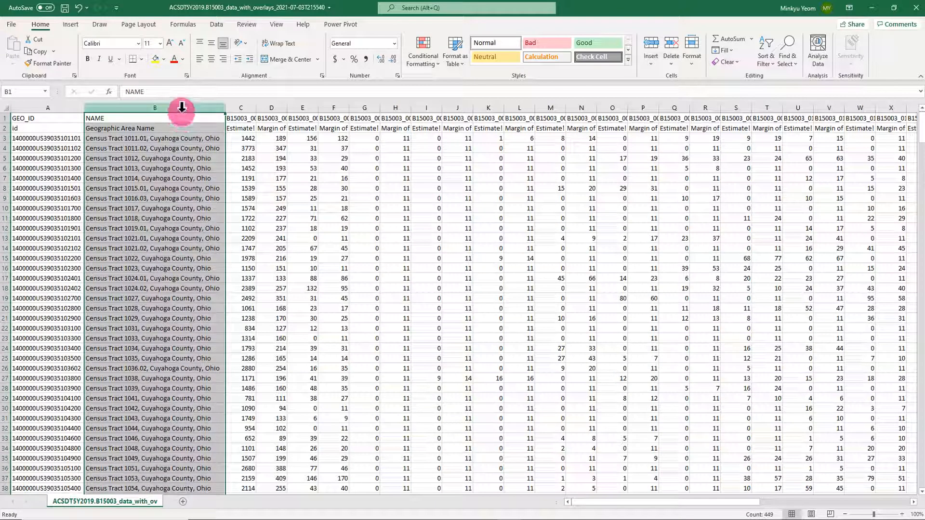
pyautogui.rightClick(181, 107)
pyautogui.click(208, 194)
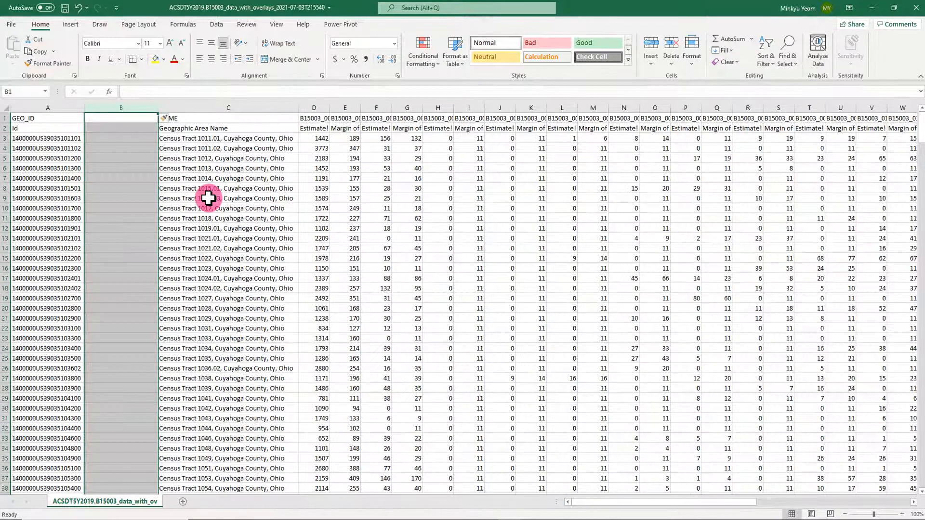
pyautogui.click(123, 118)
pyautogui.write('GEPOID')
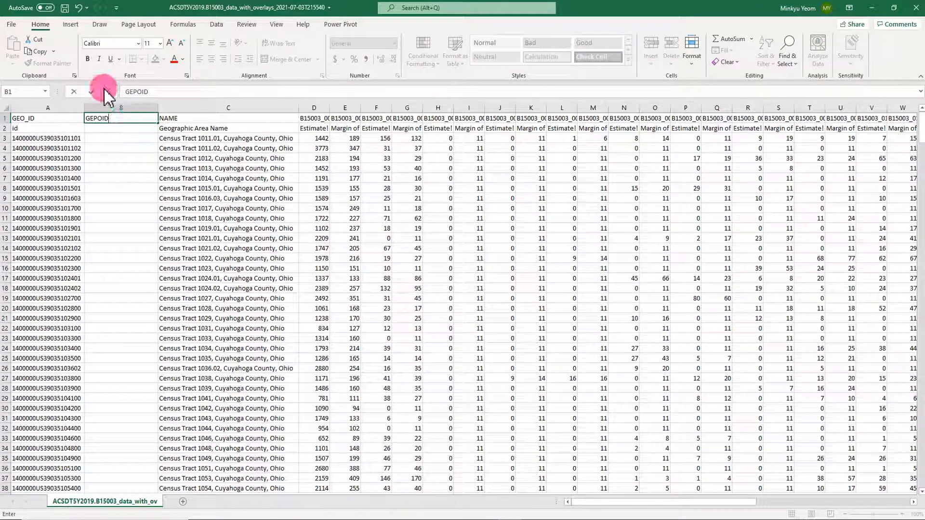
pyautogui.press('BackSpace')
pyautogui.press('BackSpace')
pyautogui.click(100, 126)
pyautogui.write('GEOID')
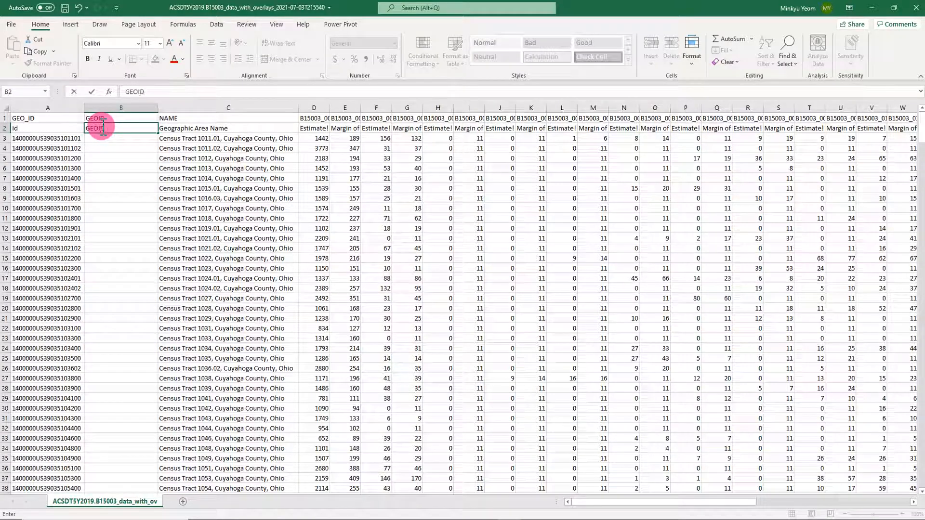
pyautogui.click(179, 258)
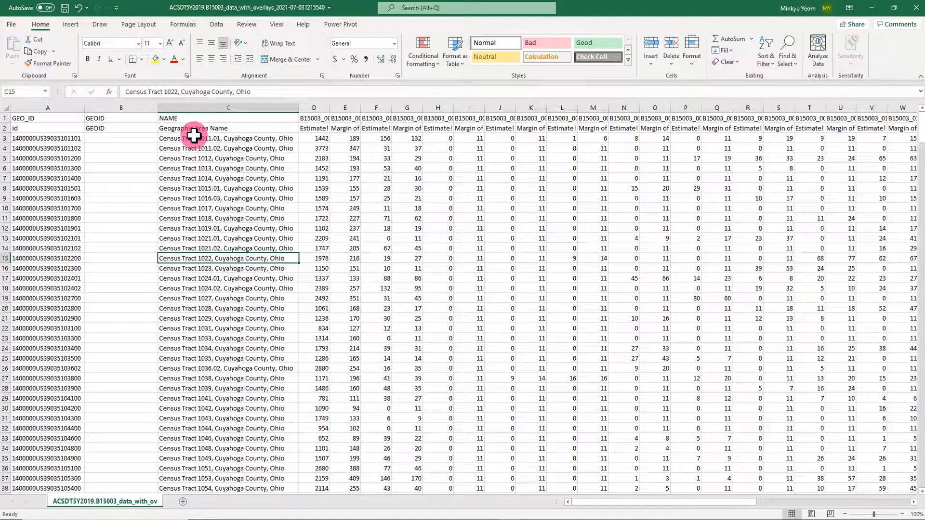
pyautogui.click(134, 138)
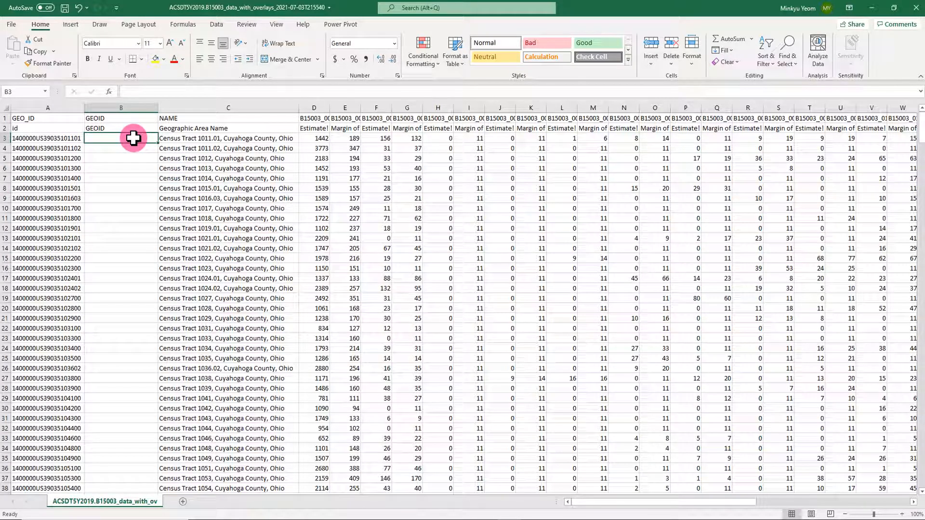
pyautogui.write('=')
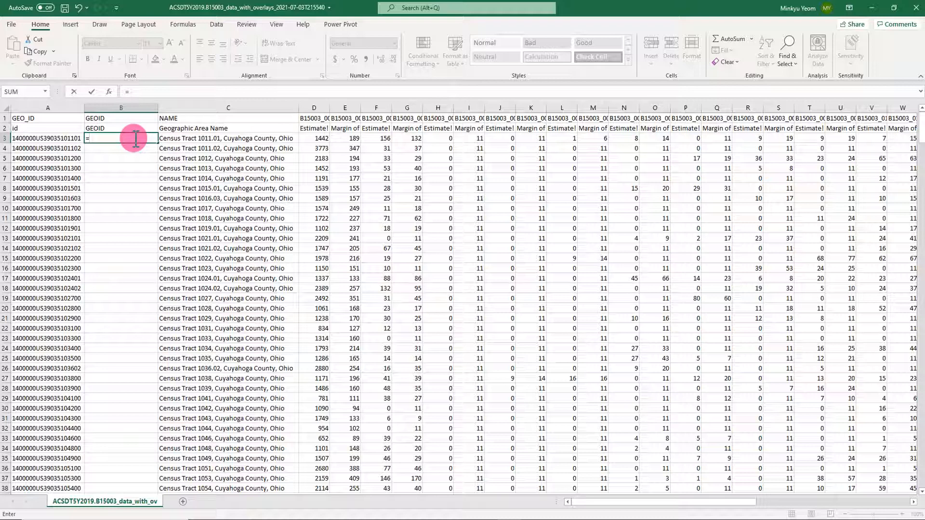
pyautogui.press('Escape')
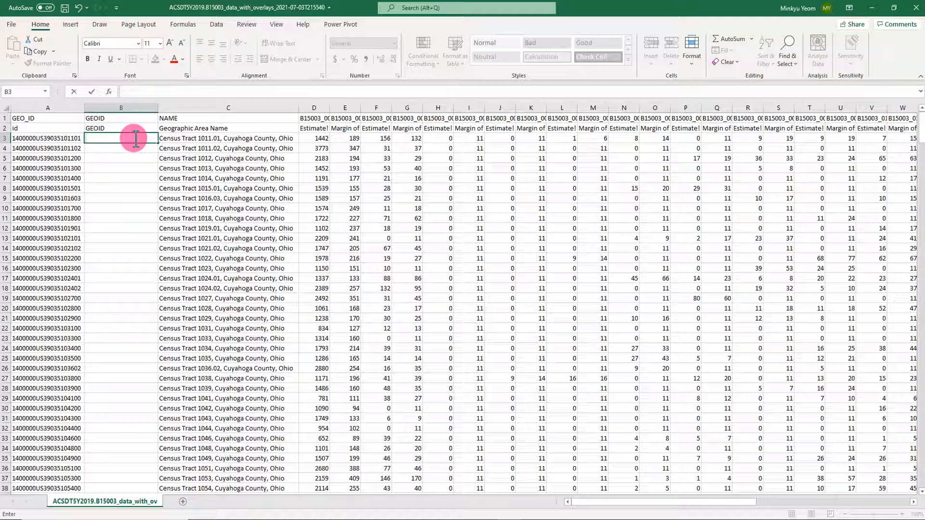
pyautogui.click(62, 138)
pyautogui.click(220, 92)
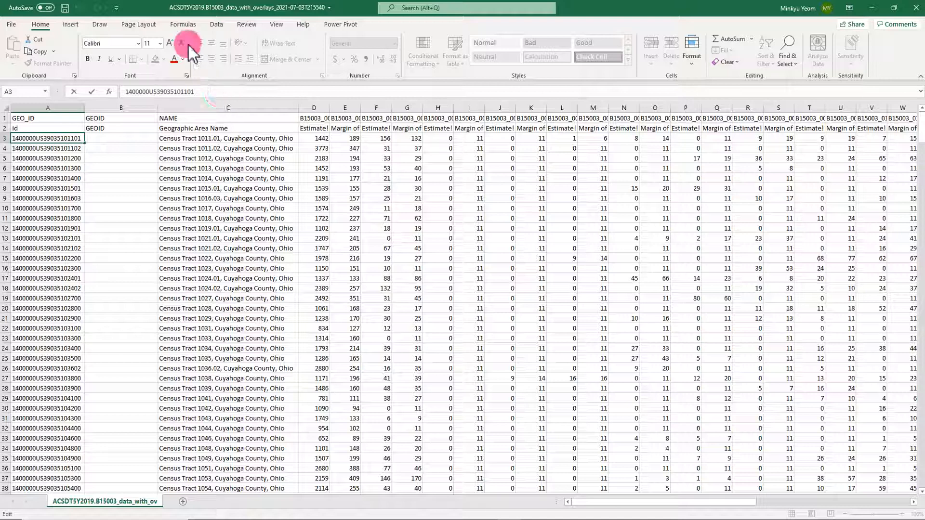
pyautogui.click(143, 197)
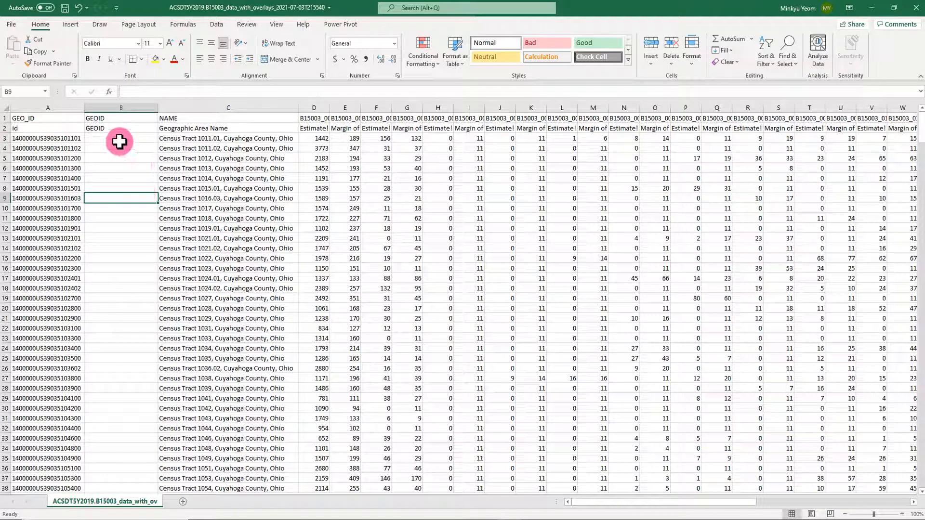
# - Enter the formula =RIGHT(A3,11) in cell B3 and fill it down the whole GEOID column
pyautogui.click(120, 140)
pyautogui.write('=')
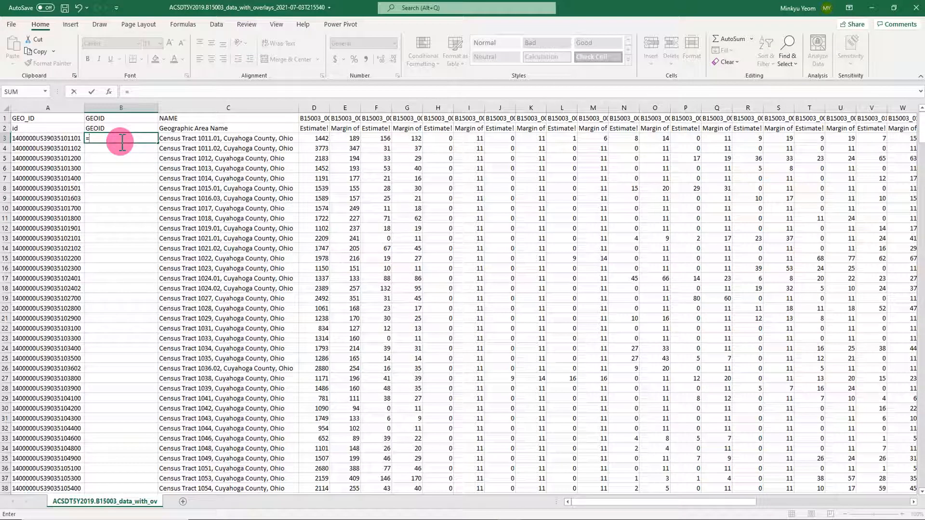
pyautogui.write('right')
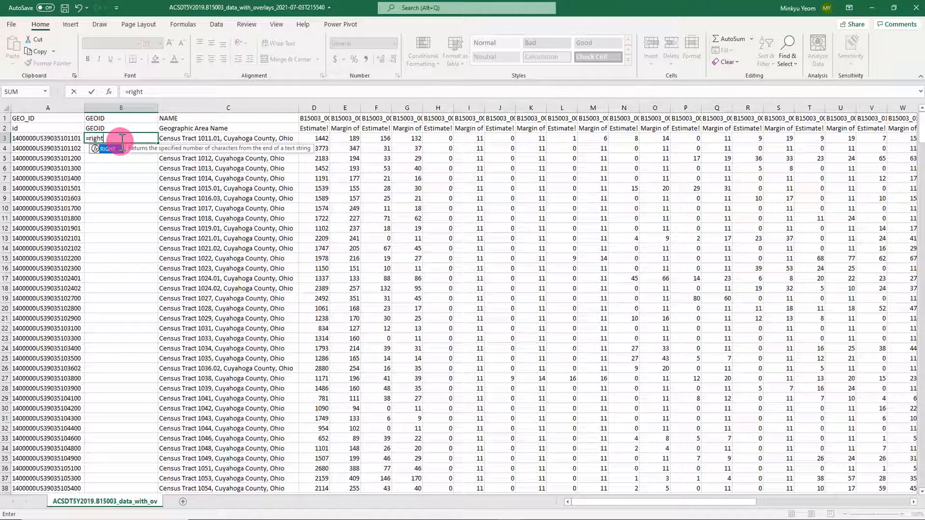
pyautogui.write('(')
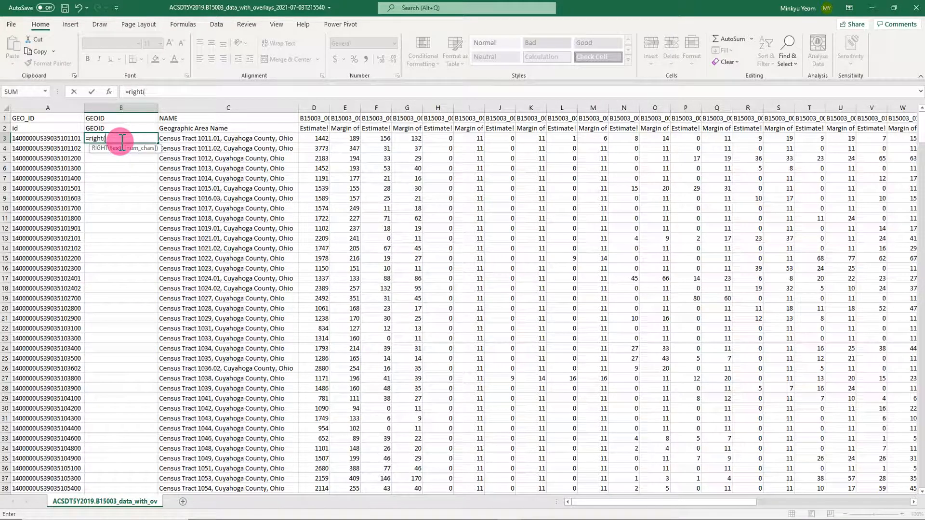
pyautogui.click(65, 139)
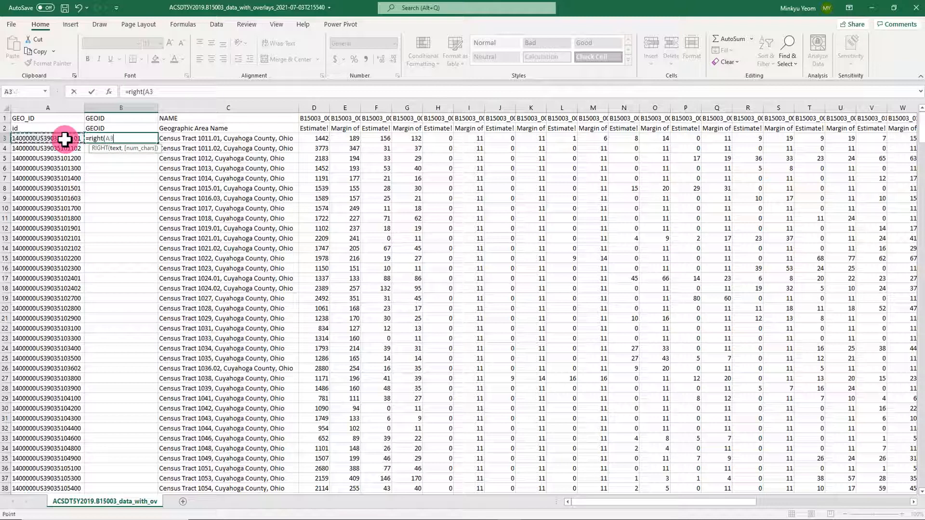
pyautogui.write(',')
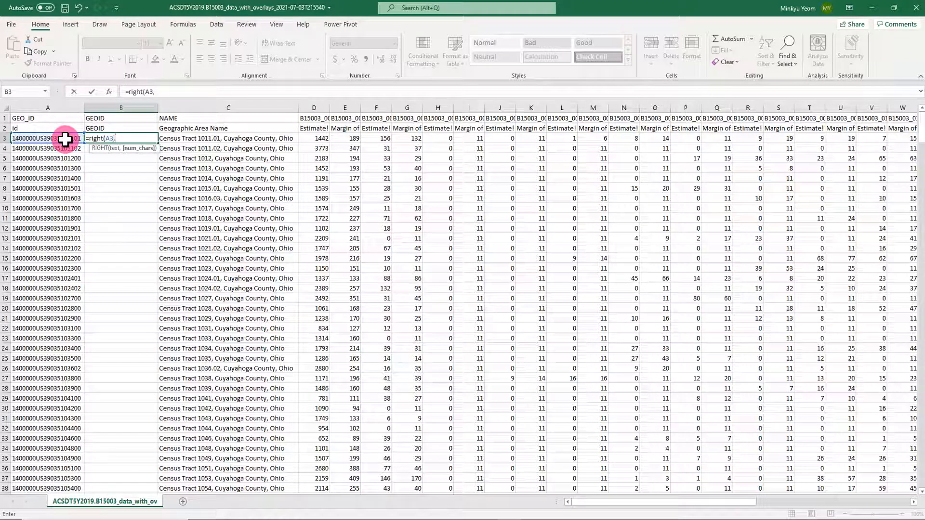
pyautogui.write('11)')
pyautogui.press('Return')
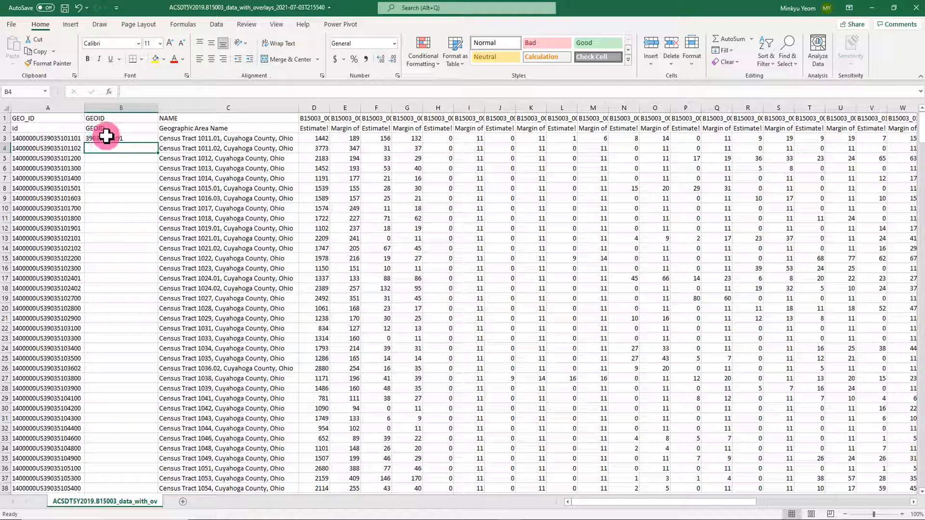
pyautogui.click(126, 139)
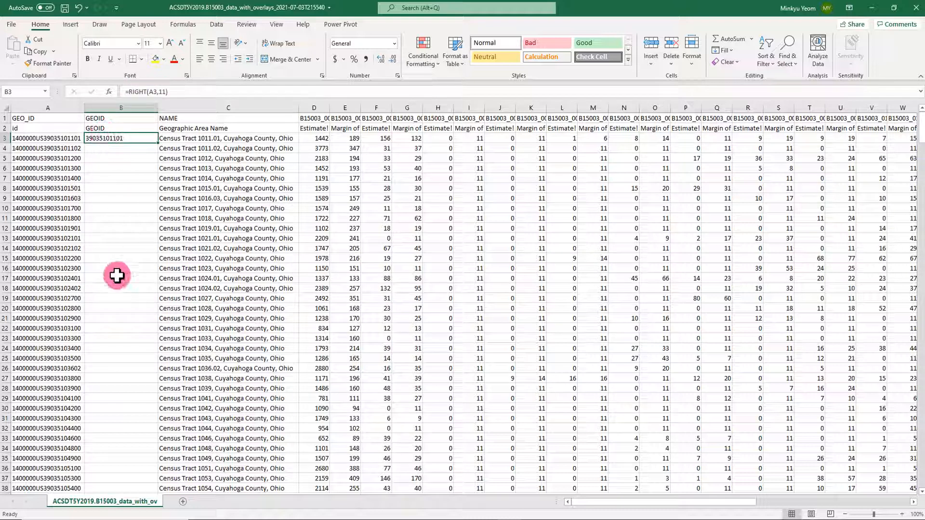
pyautogui.doubleClick(160, 144)
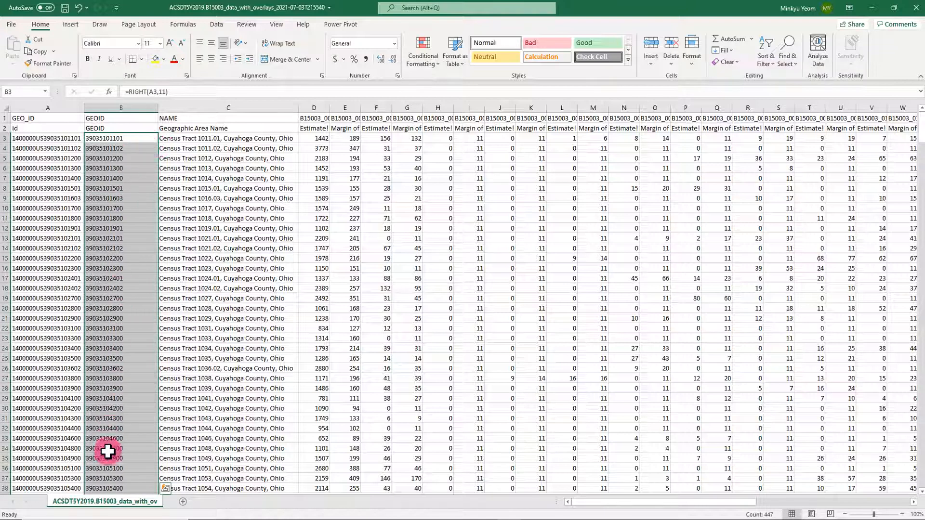
# - Replace the formulas in the GEOID column with their values by copying and pasting them in place as Values
pyautogui.hotkey('ctrl', 'c')
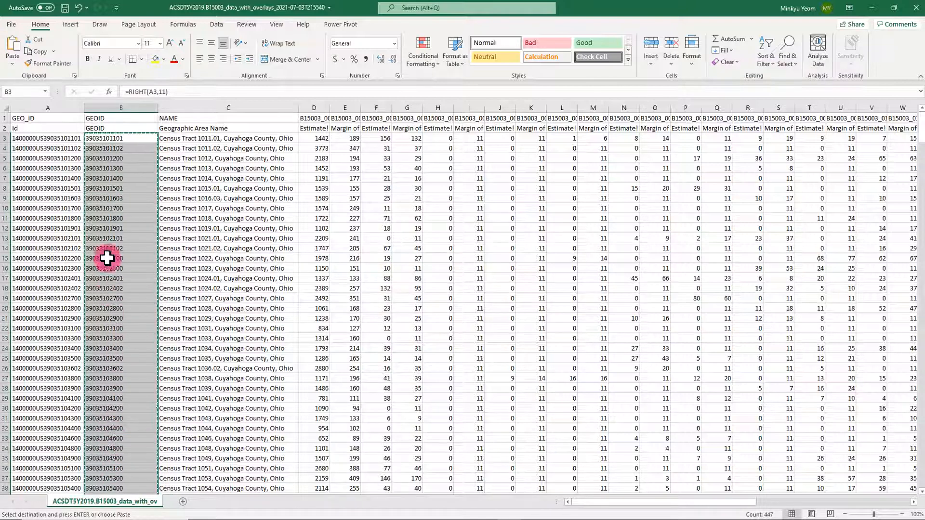
pyautogui.rightClick(106, 139)
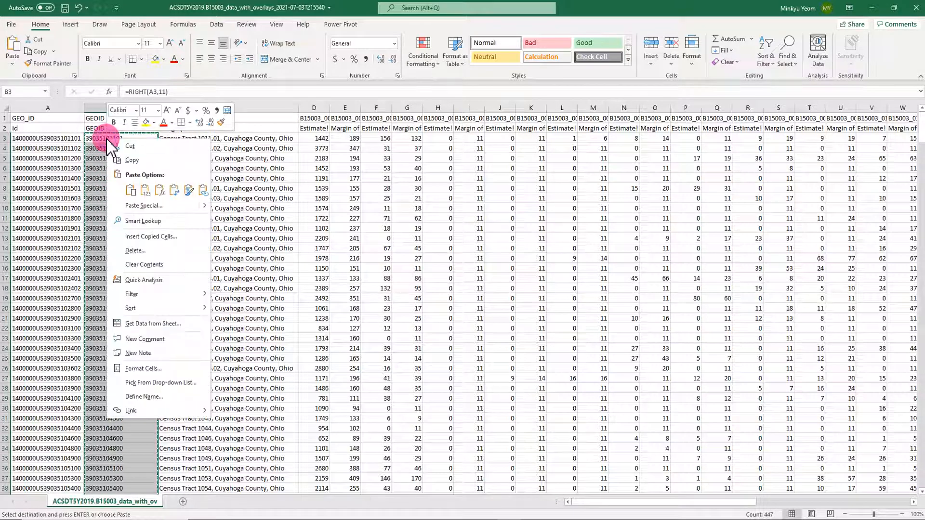
pyautogui.click(137, 206)
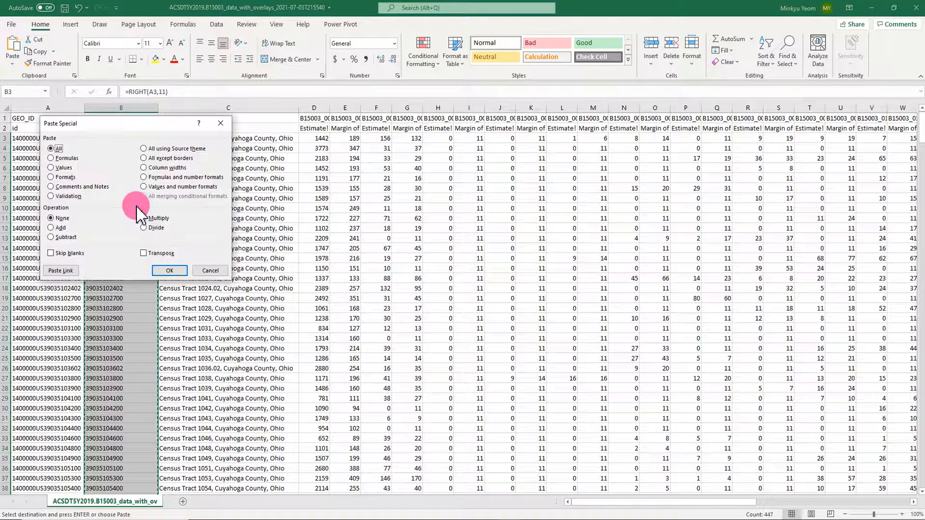
pyautogui.click(53, 168)
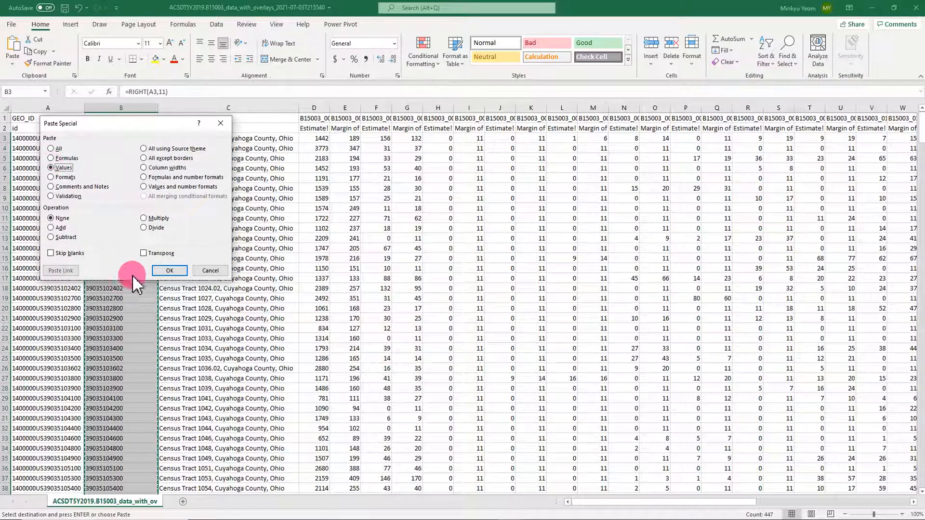
pyautogui.click(166, 271)
pyautogui.click(120, 309)
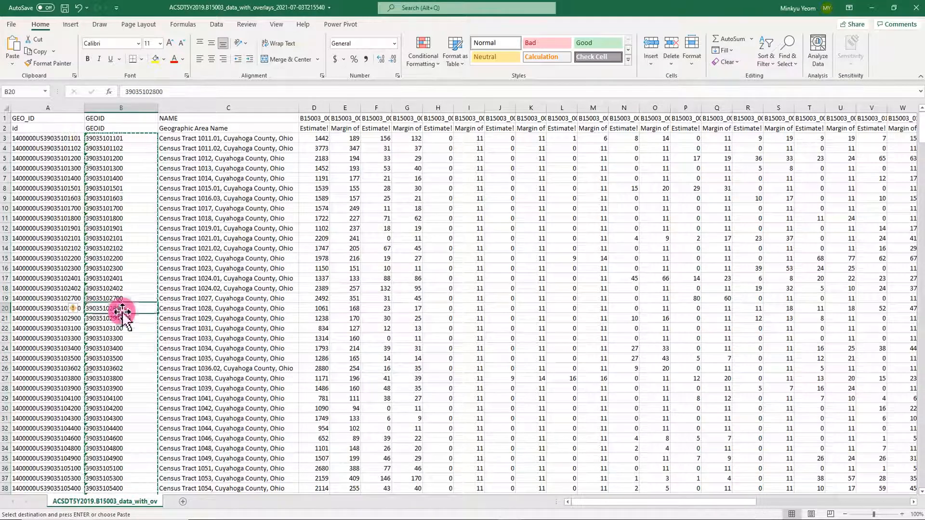
pyautogui.click(120, 207)
pyautogui.click(120, 247)
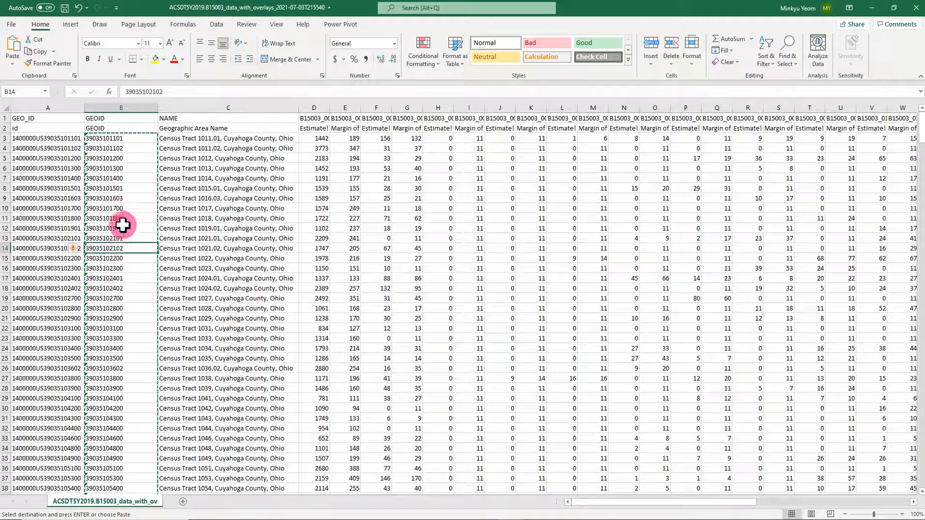
pyautogui.press('Escape')
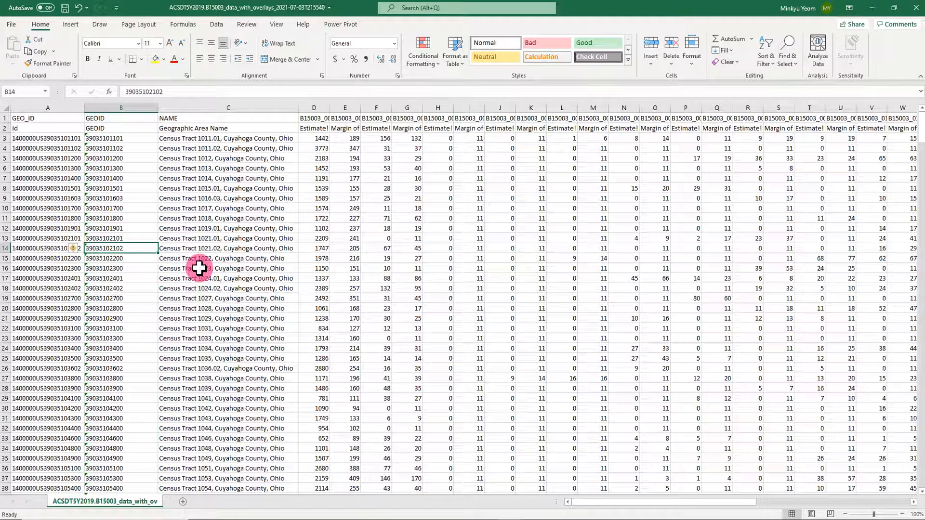
# - Delete the NAME column containing the geographic area names
pyautogui.click(212, 105)
pyautogui.rightClick(212, 107)
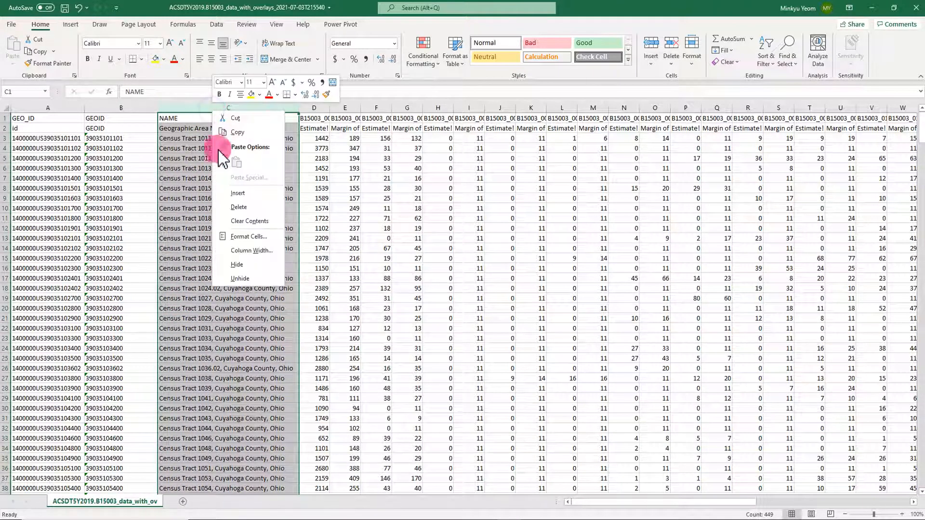
pyautogui.click(235, 209)
pyautogui.click(299, 227)
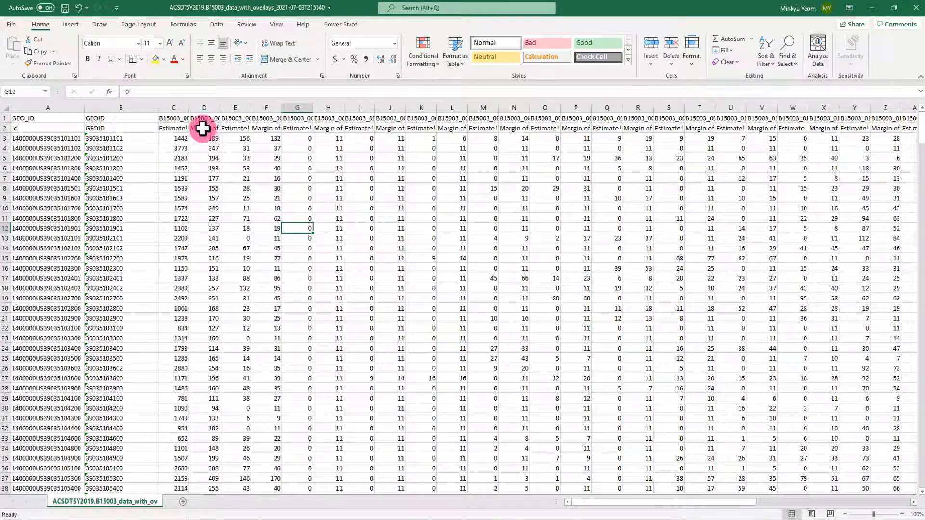
pyautogui.click(207, 104)
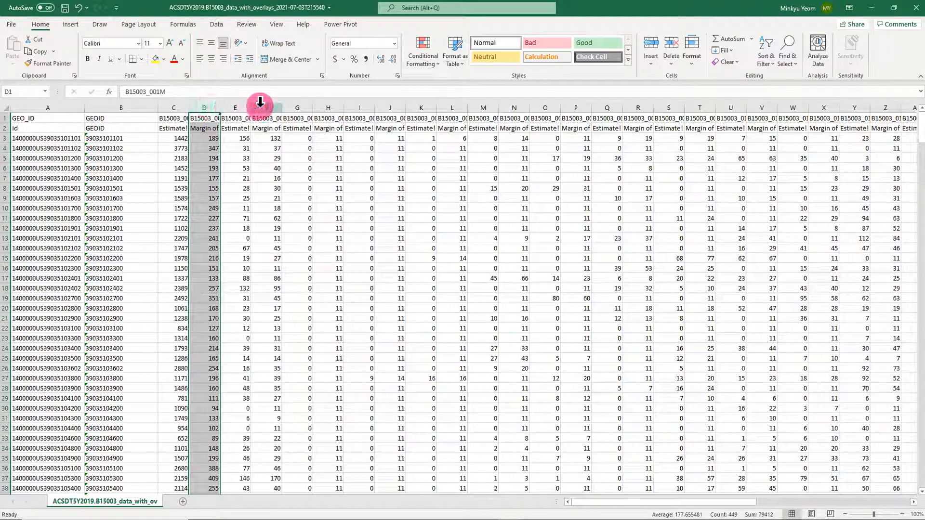
pyautogui.keyDown('ctrl'); pyautogui.click(263, 105); pyautogui.keyUp('ctrl')
pyautogui.keyDown('ctrl'); pyautogui.click(330, 105); pyautogui.keyUp('ctrl')
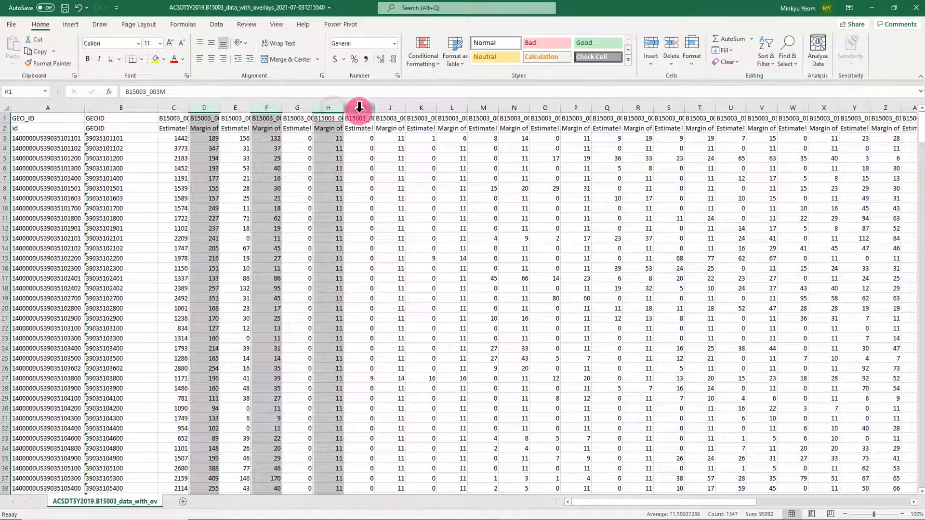
pyautogui.keyDown('ctrl'); pyautogui.click(394, 105); pyautogui.keyUp('ctrl')
pyautogui.rightClick(395, 105)
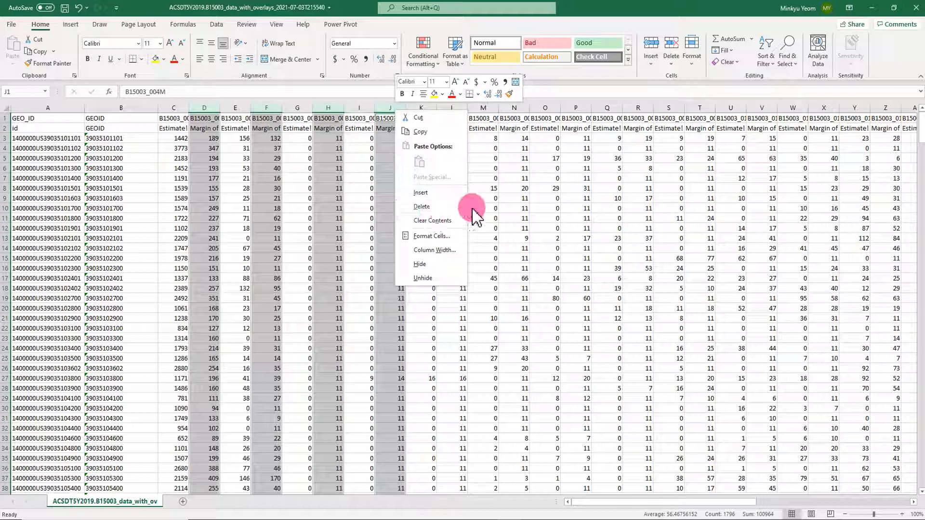
pyautogui.click(547, 200)
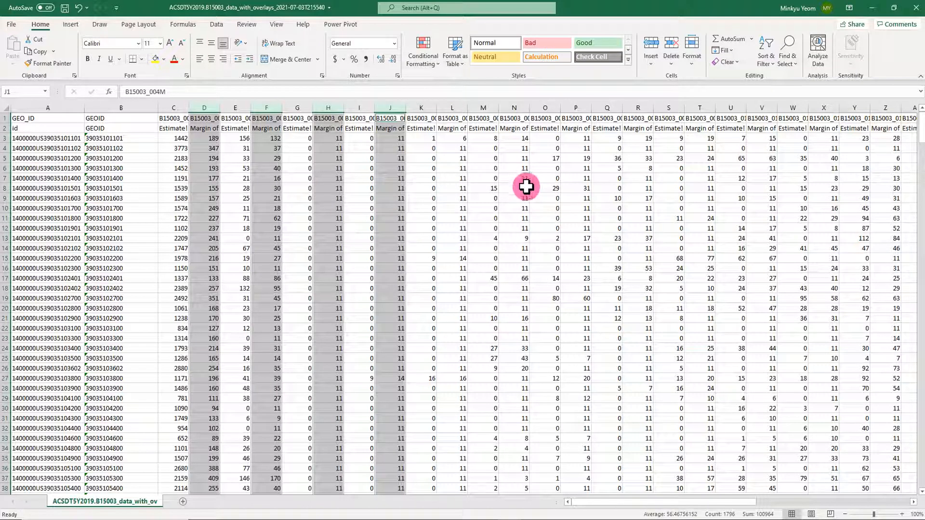
pyautogui.click(526, 187)
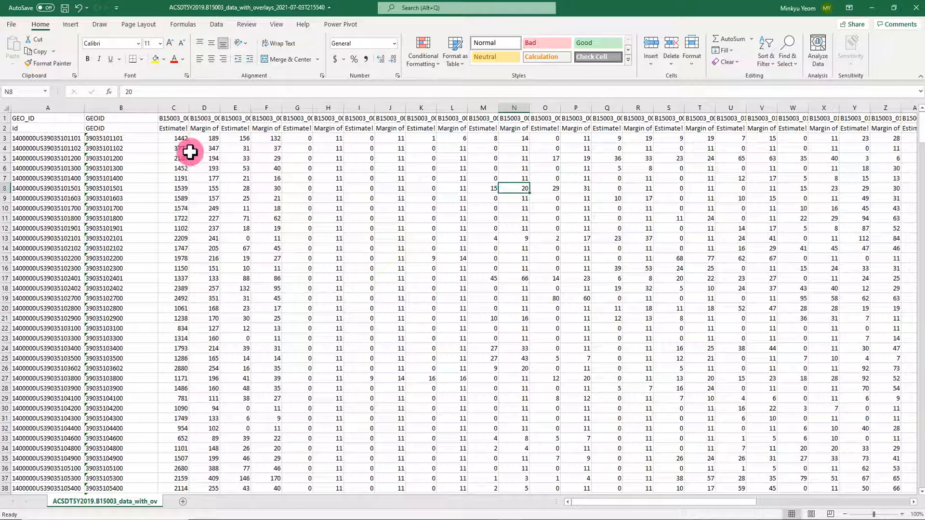
# - Copy the whole table from GEO_ID to its last row and column, and paste it transposed at A1 of a new sheet
pyautogui.click(42, 119)
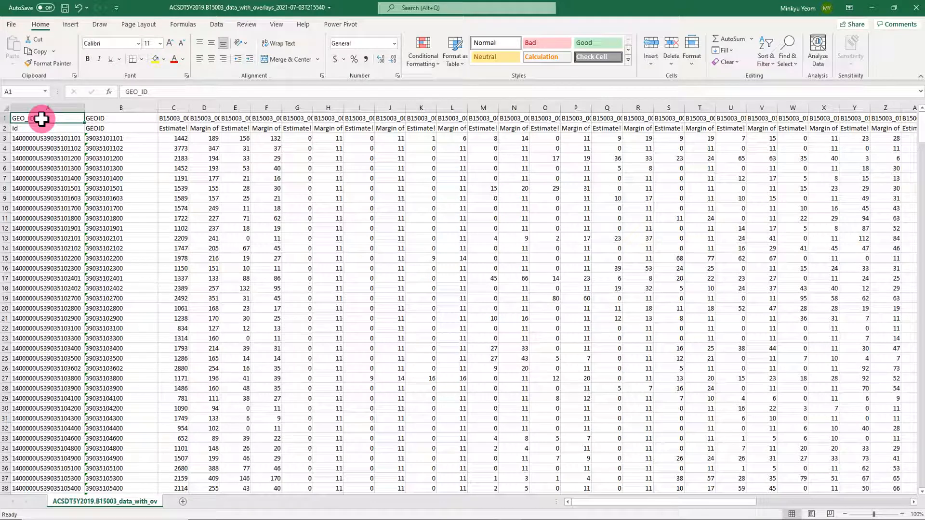
pyautogui.hotkey('ctrl', 'shift', 'Right')
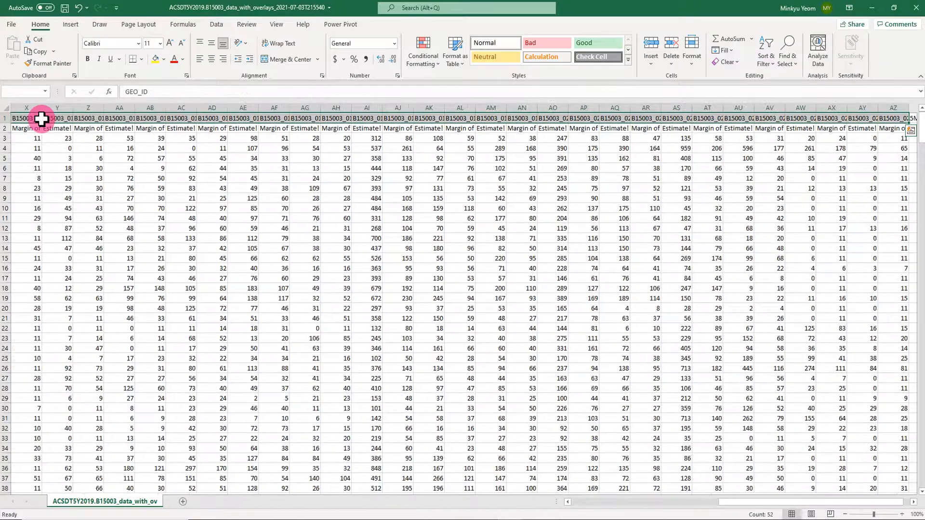
pyautogui.hotkey('ctrl', 'shift', 'Down')
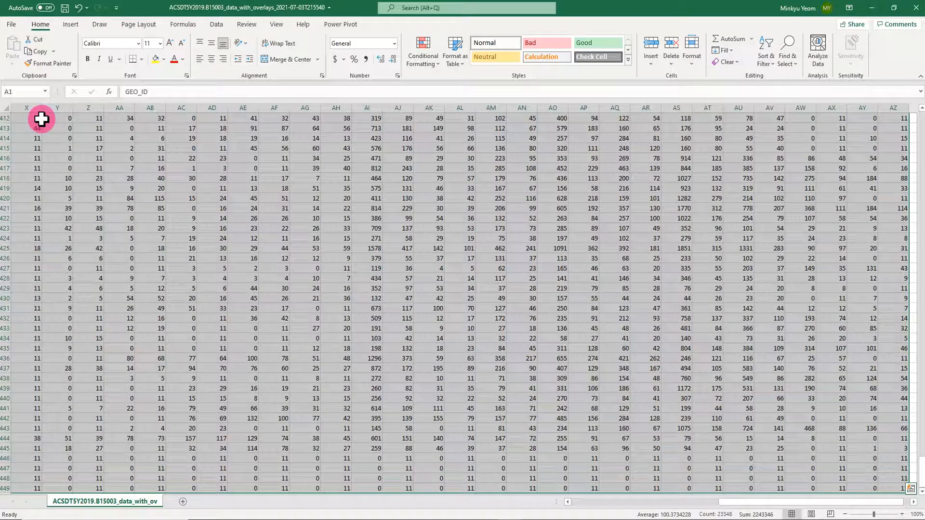
pyautogui.hotkey('ctrl', 'c')
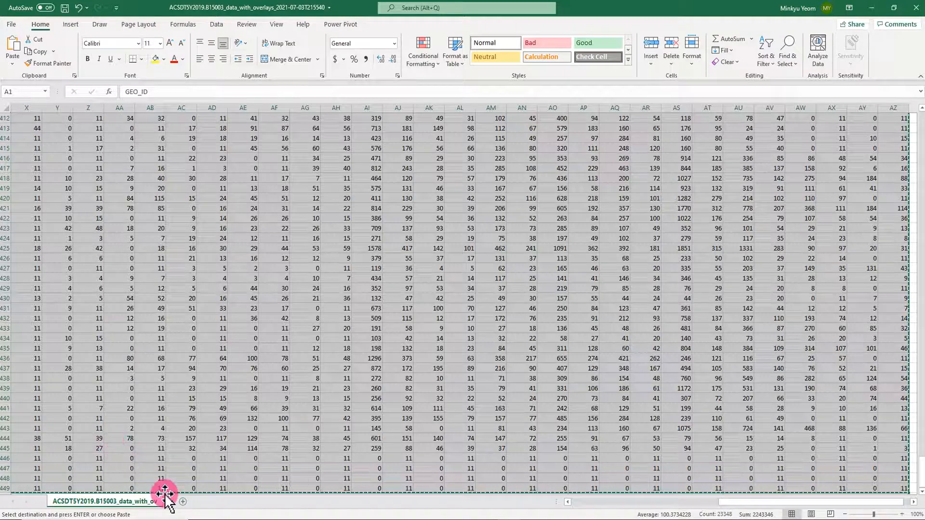
pyautogui.click(182, 503)
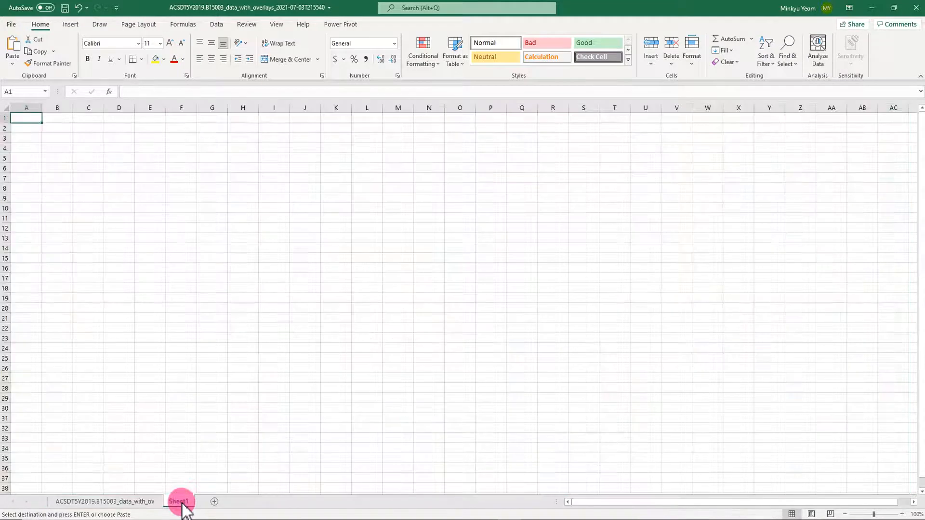
pyautogui.rightClick(37, 121)
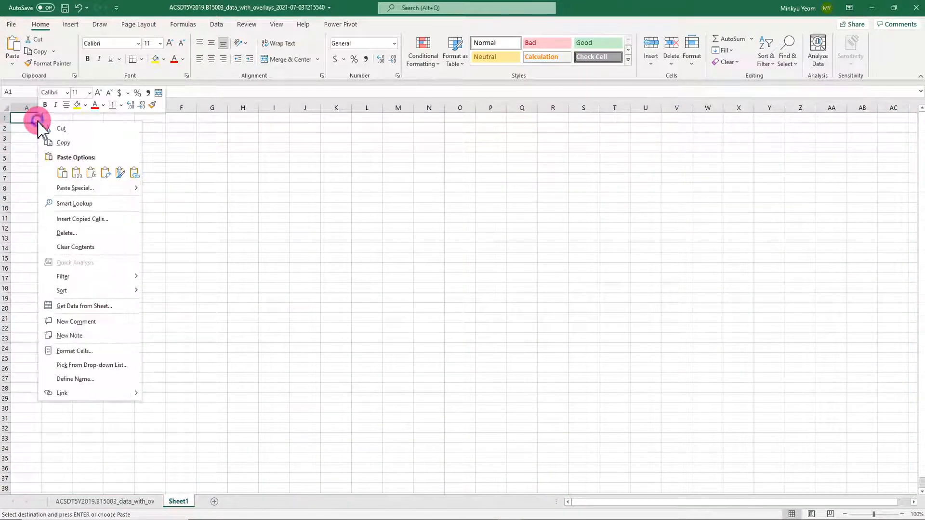
pyautogui.click(77, 189)
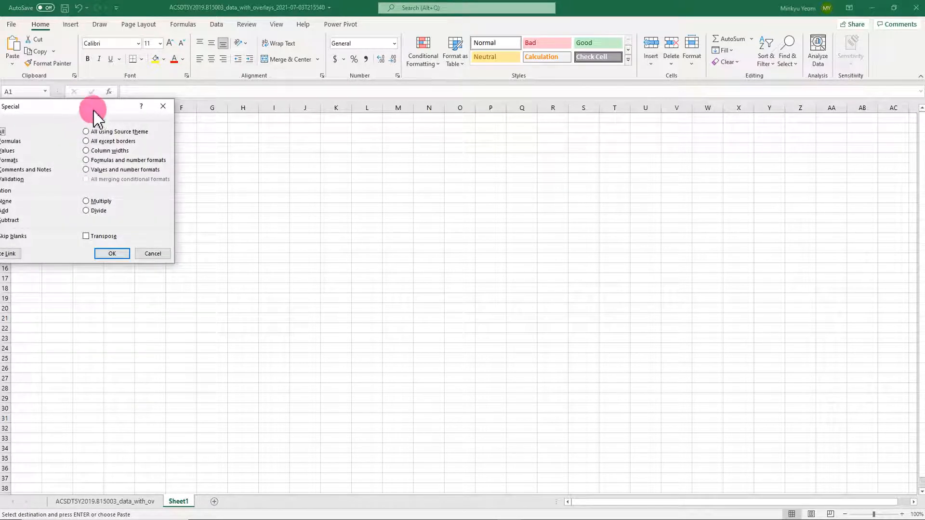
pyautogui.moveTo(94, 111); pyautogui.dragTo(258, 126)
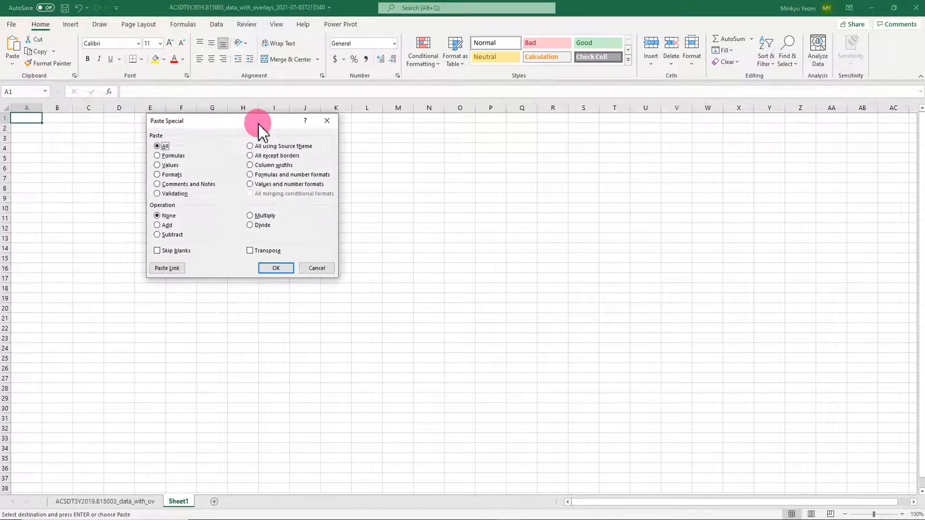
pyautogui.click(249, 251)
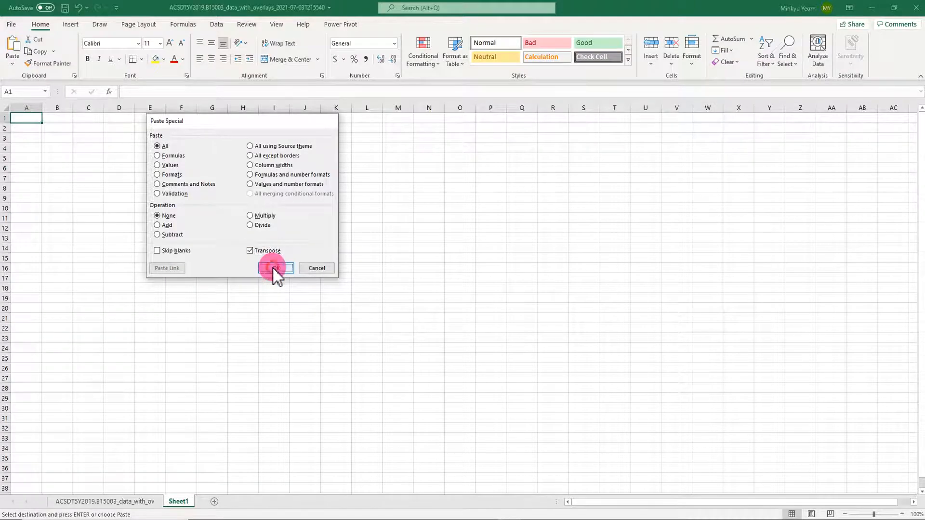
pyautogui.click(275, 268)
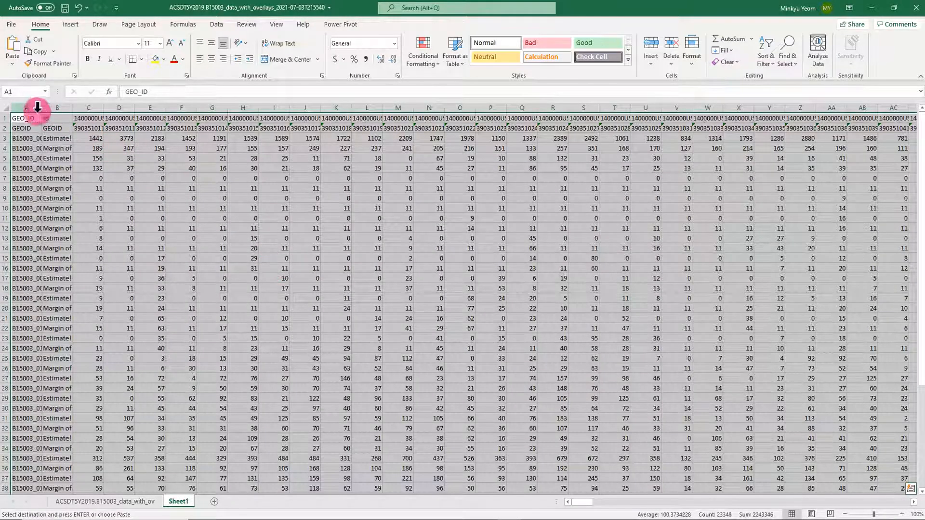
# - Widen columns A and B of the transposed table and sort its rows ascending by the column B labels, expanding the selection
pyautogui.moveTo(43, 107); pyautogui.dragTo(145, 107)
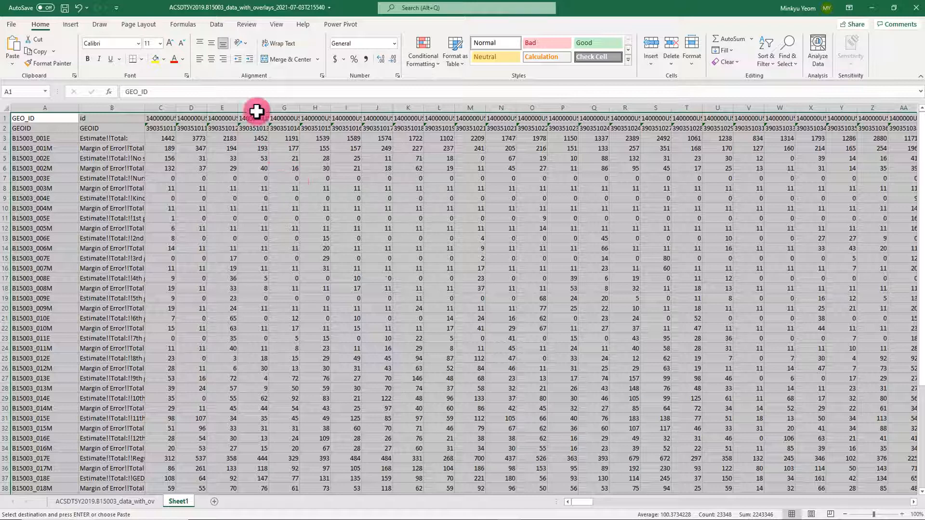
pyautogui.click(108, 103)
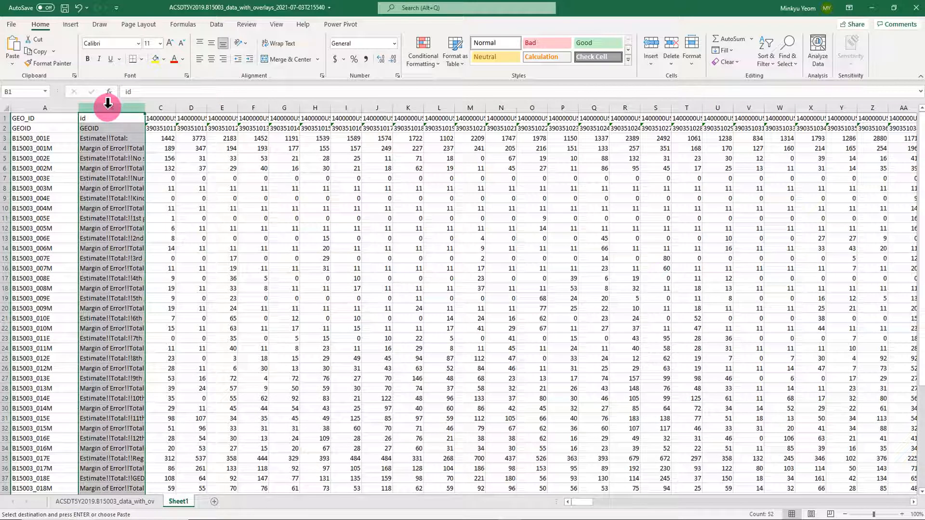
pyautogui.click(219, 25)
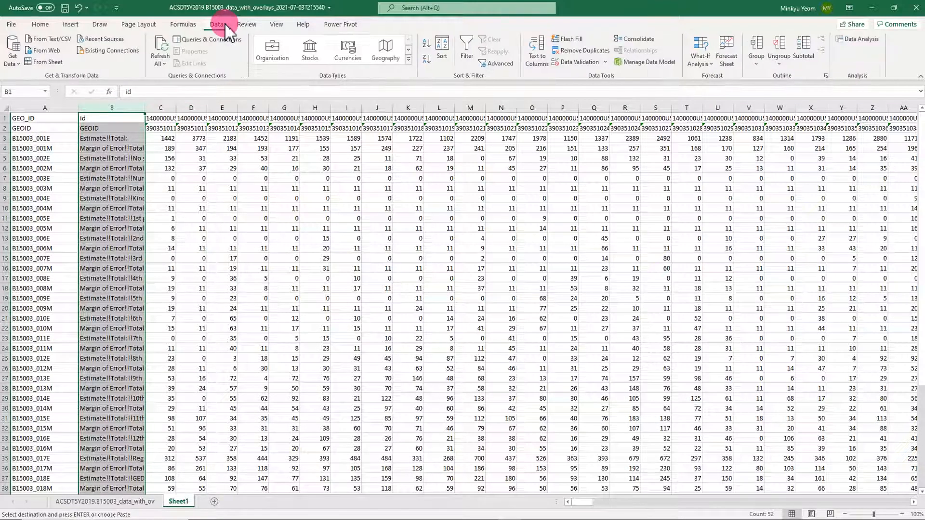
pyautogui.click(425, 45)
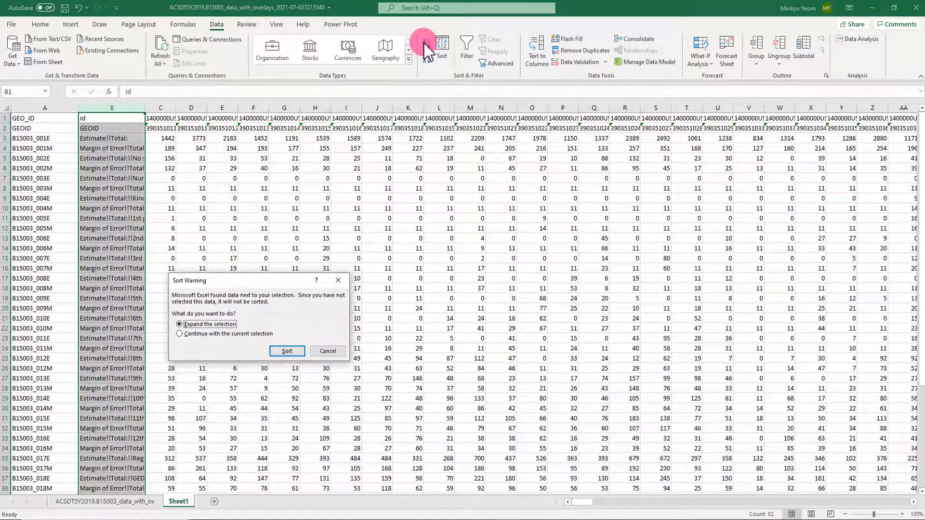
pyautogui.click(291, 351)
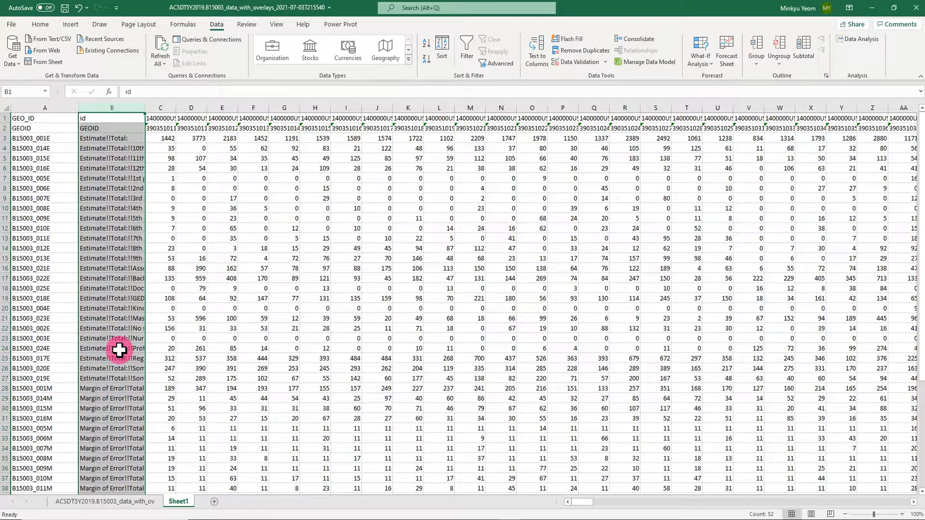
# - Delete the Margin of Error rows, 28 to 52, from the transposed table
pyautogui.scroll(-6, 120, 348)
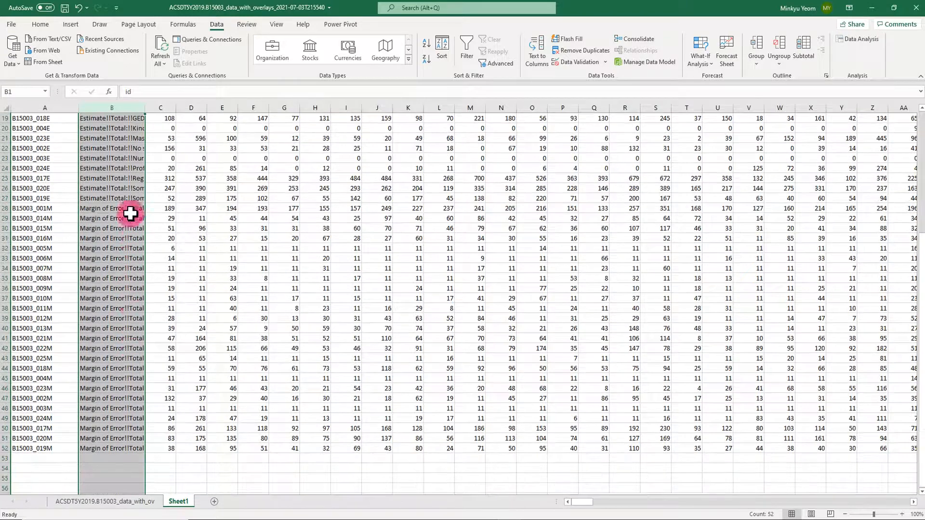
pyautogui.moveTo(6, 208); pyautogui.dragTo(6, 445)
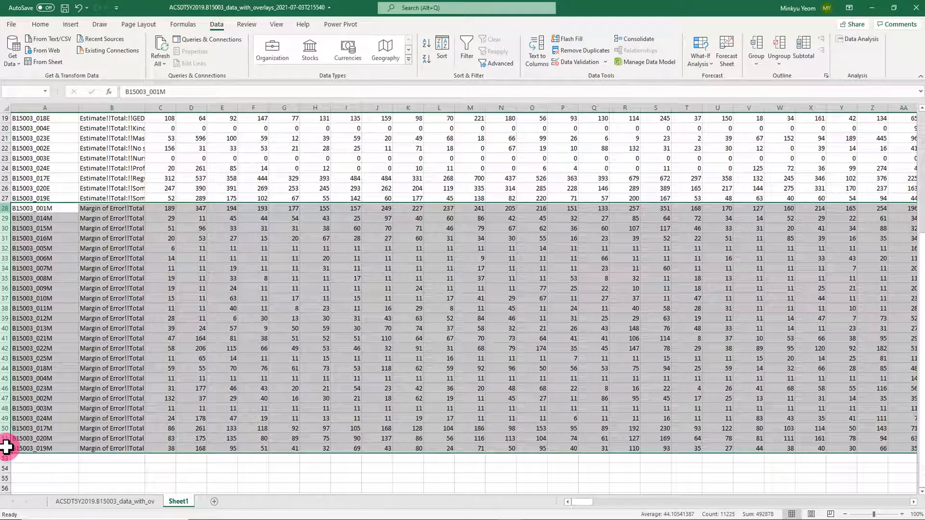
pyautogui.rightClick(3, 398)
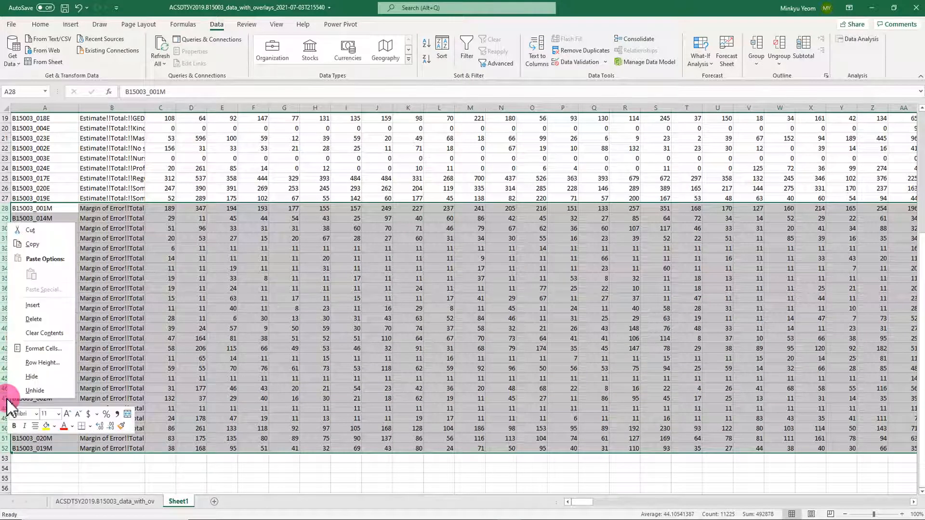
pyautogui.click(38, 321)
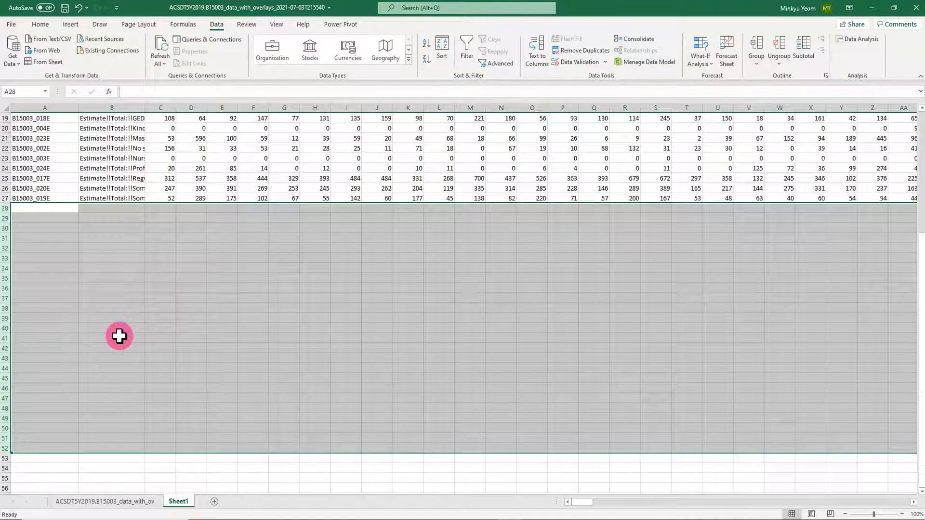
pyautogui.click(120, 336)
pyautogui.scroll(4, 126, 345)
pyautogui.scroll(2, 127, 345)
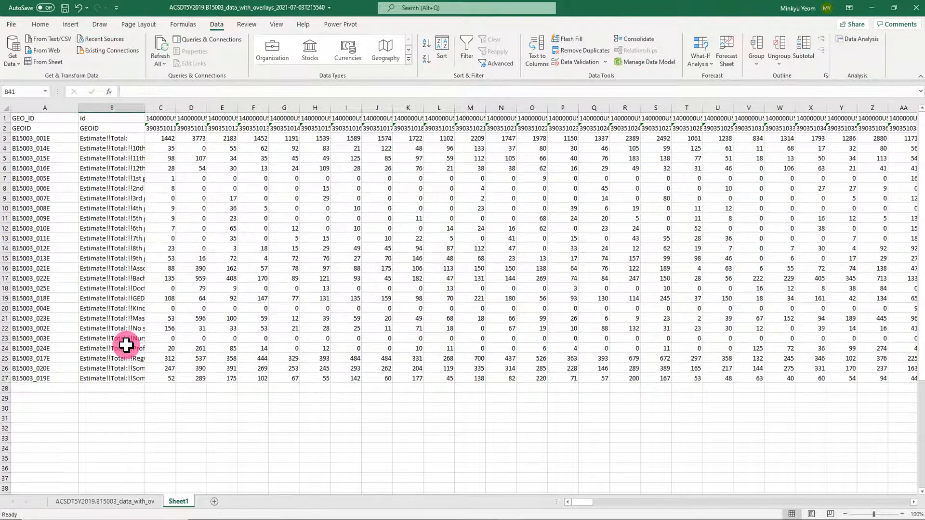
# - Copy the remaining GEO_ID, GEOID and Estimate data and paste it transposed at A1 of another new sheet
pyautogui.click(53, 117)
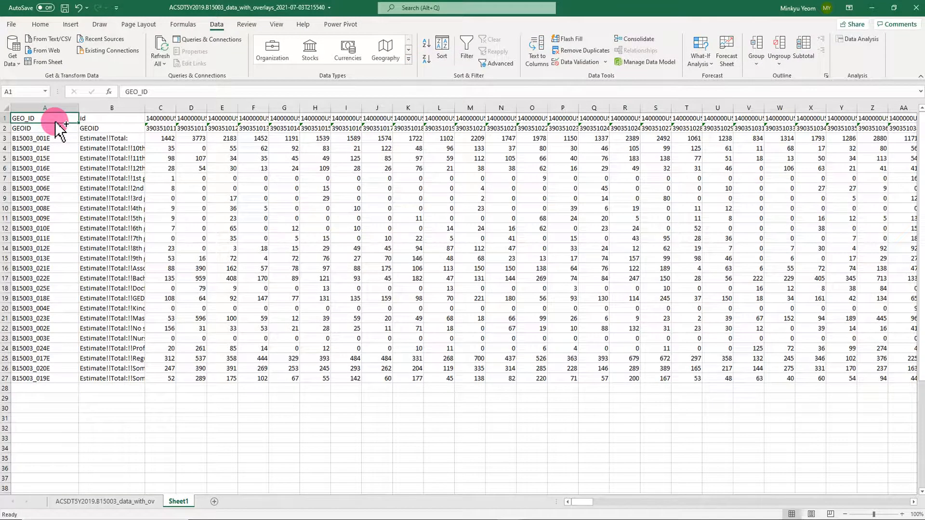
pyautogui.hotkey('ctrl', 'shift', 'Right')
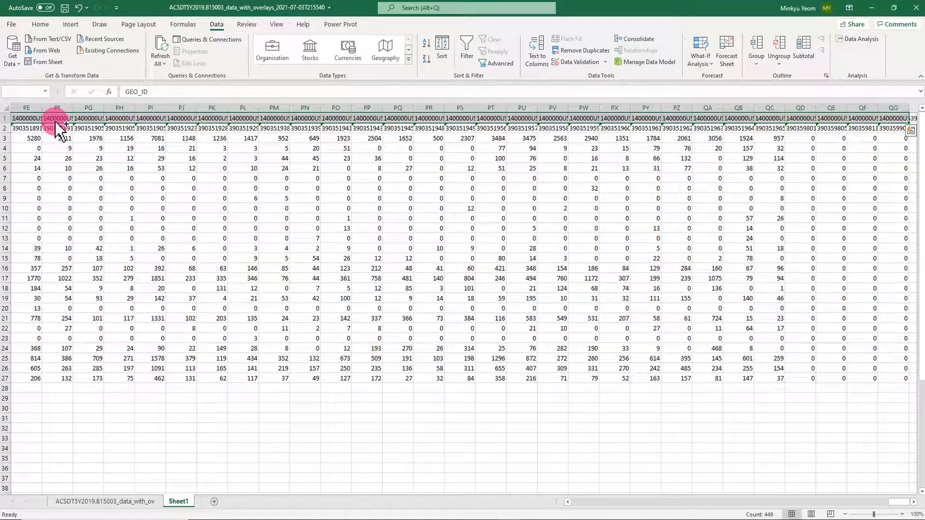
pyautogui.hotkey('ctrl', 'shift', 'Down')
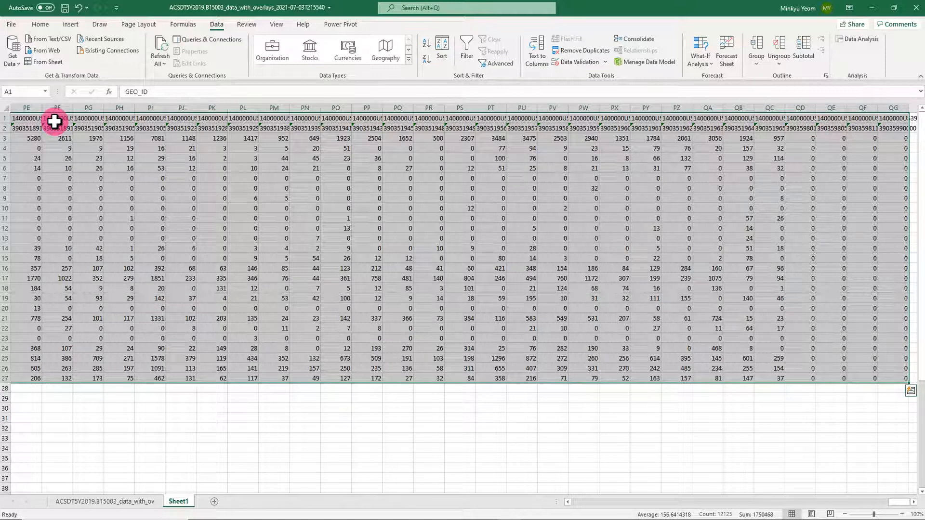
pyautogui.hotkey('ctrl', 'c')
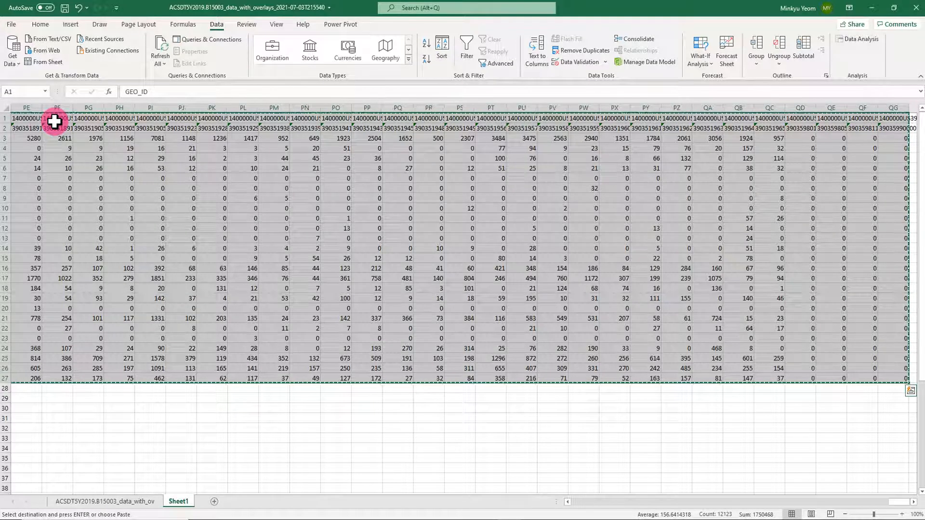
pyautogui.click(219, 503)
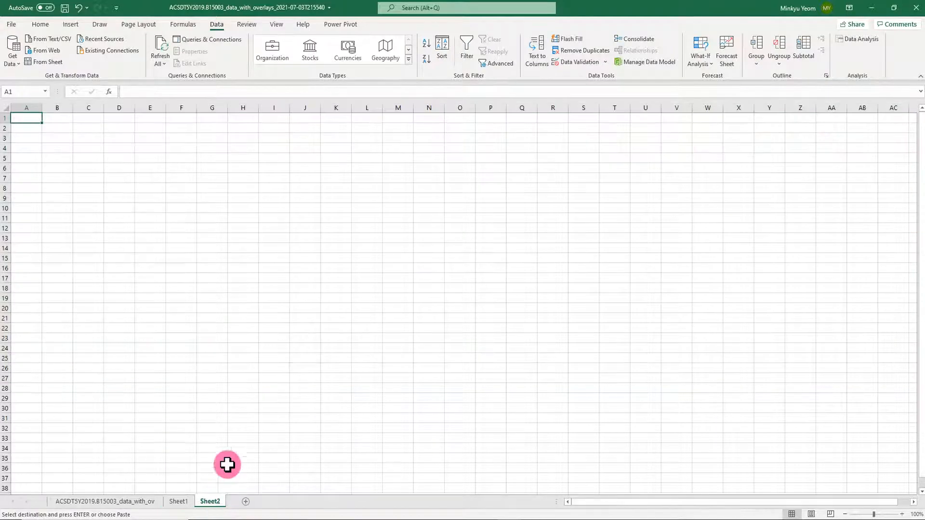
pyautogui.rightClick(34, 118)
pyautogui.click(68, 187)
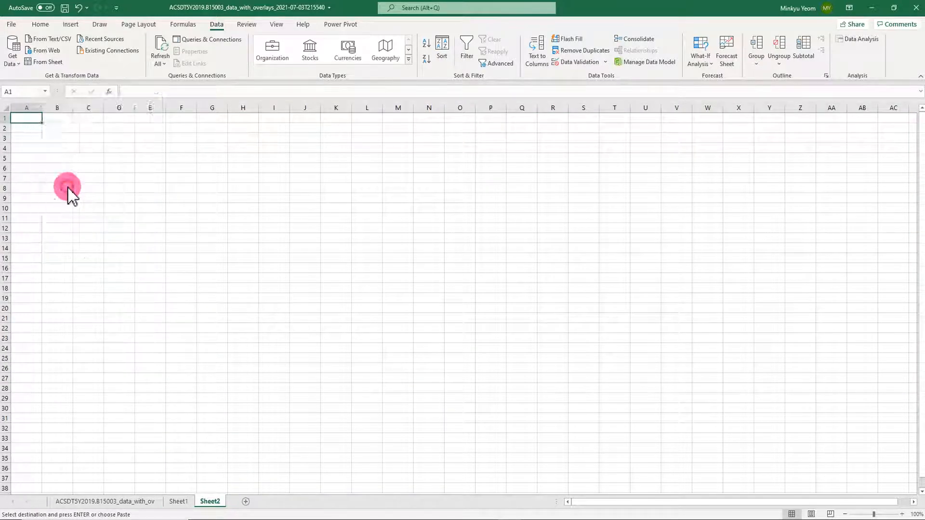
pyautogui.click(75, 234)
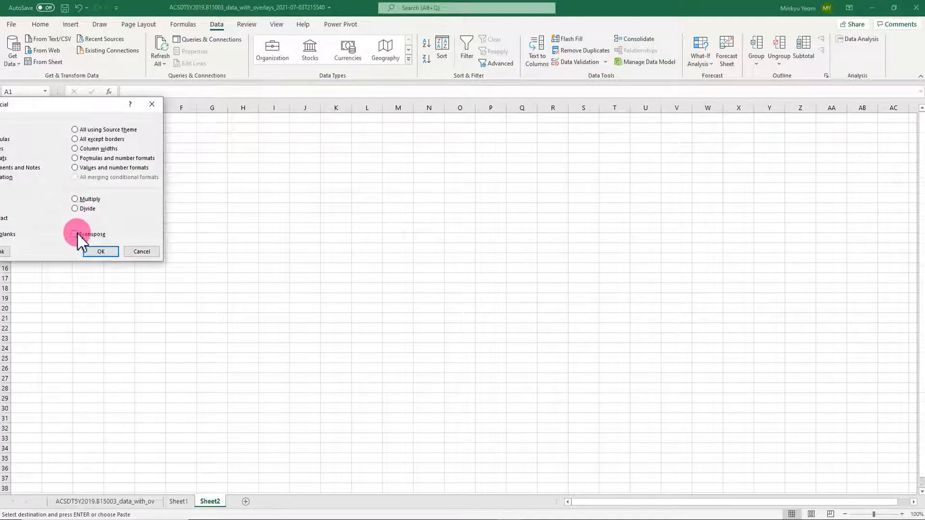
pyautogui.click(99, 252)
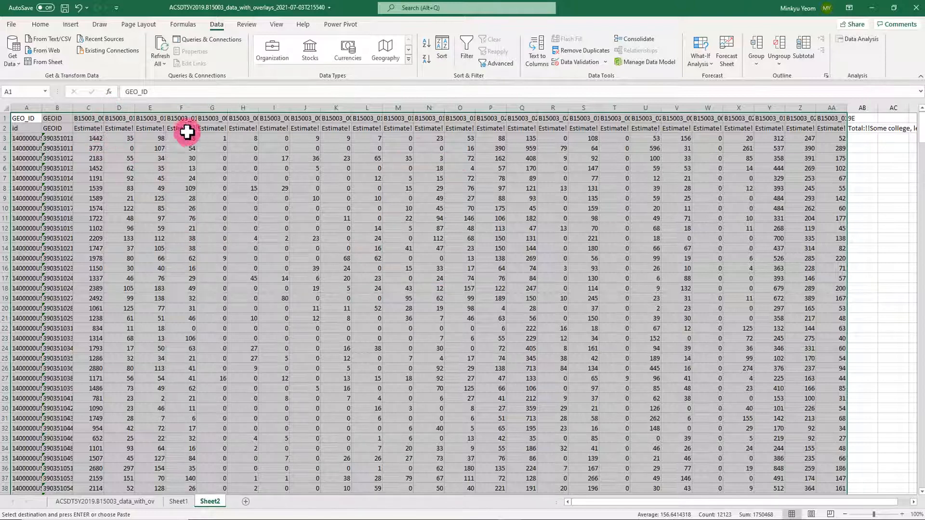
# - Fit the widths of all the Estimate columns, from B15003_001E onward, to their contents
pyautogui.moveTo(91, 108); pyautogui.dragTo(846, 120)
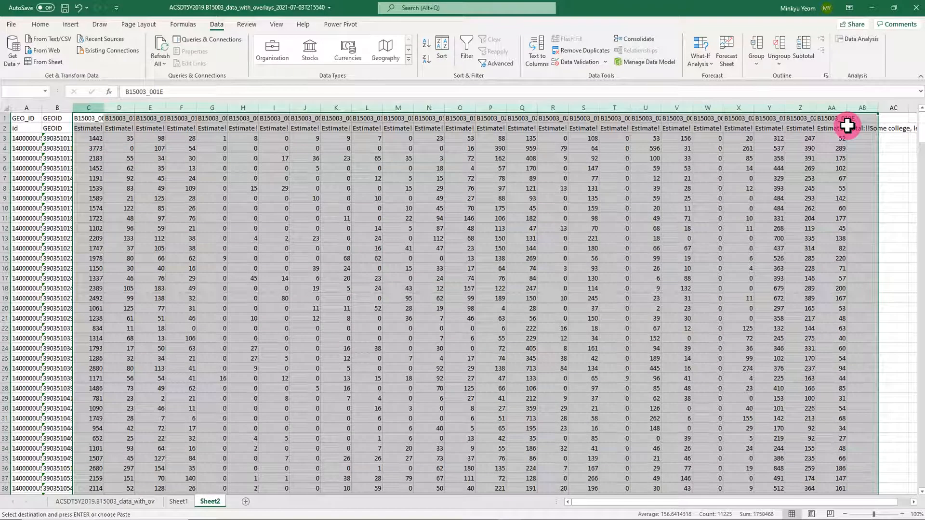
pyautogui.doubleClick(847, 108)
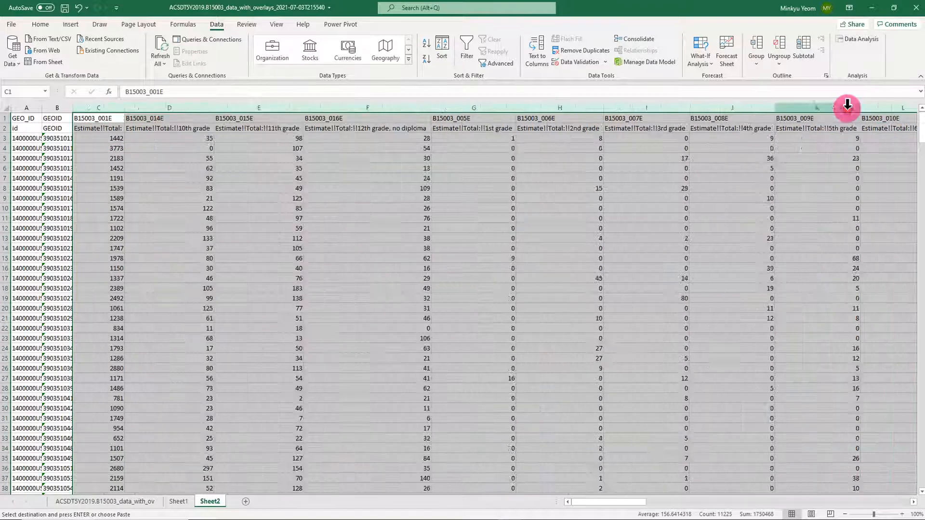
pyautogui.click(410, 230)
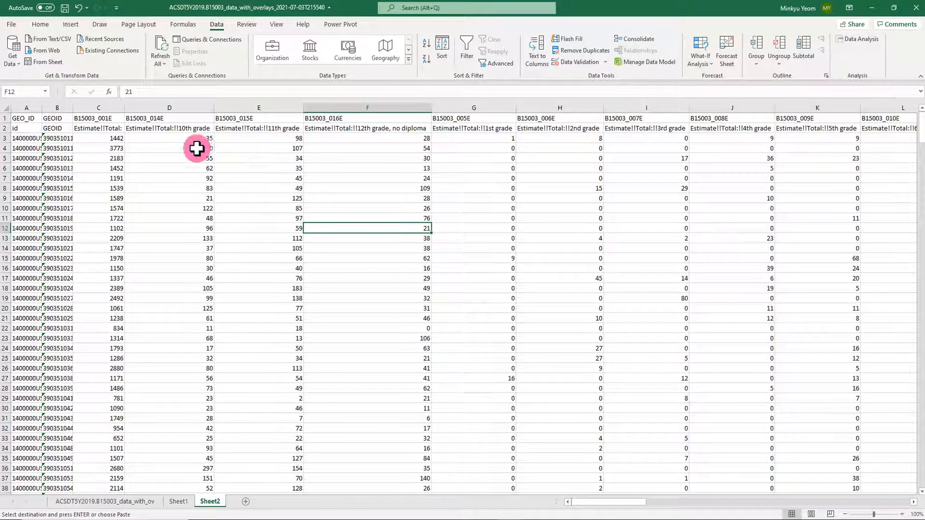
# - Examine the education-level labels in row 2, from 10th grade through 6th grade
pyautogui.click(166, 132)
pyautogui.click(258, 130)
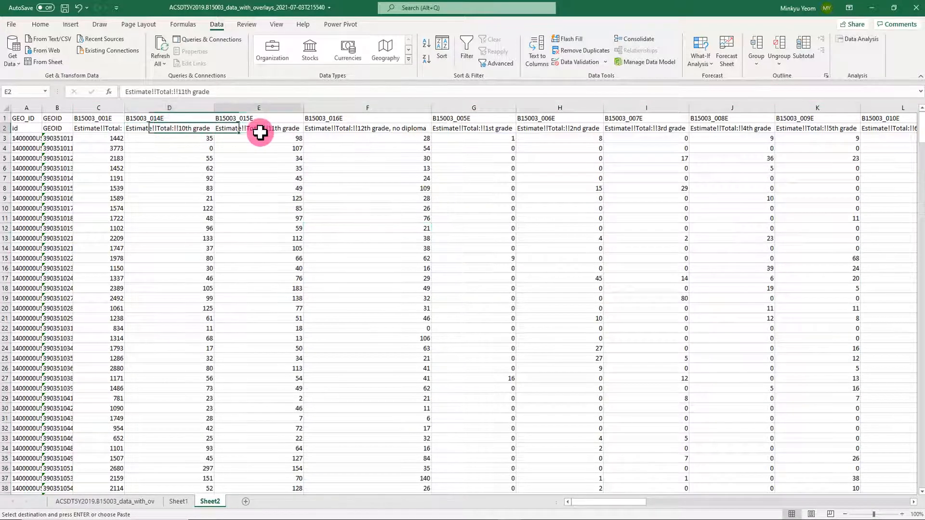
pyautogui.click(350, 129)
pyautogui.click(477, 130)
pyautogui.click(550, 130)
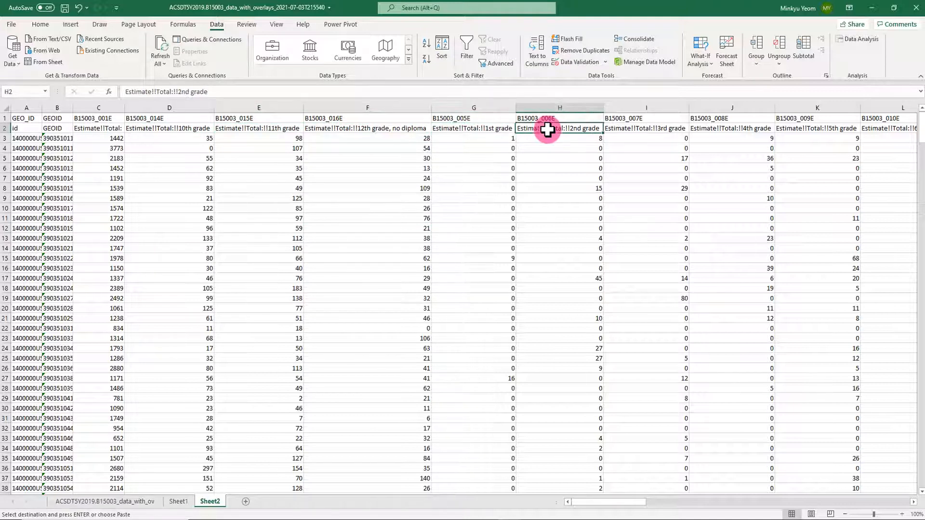
pyautogui.click(626, 131)
pyautogui.click(726, 130)
pyautogui.click(809, 130)
pyautogui.click(875, 130)
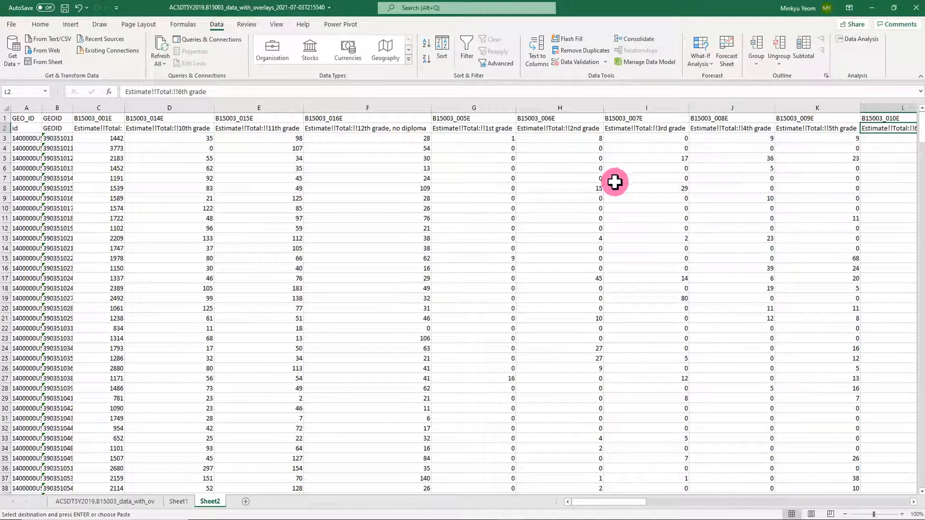
# - Examine the order of the education-level labels in row 2, from 10th grade through Associate's degree
pyautogui.click(362, 107)
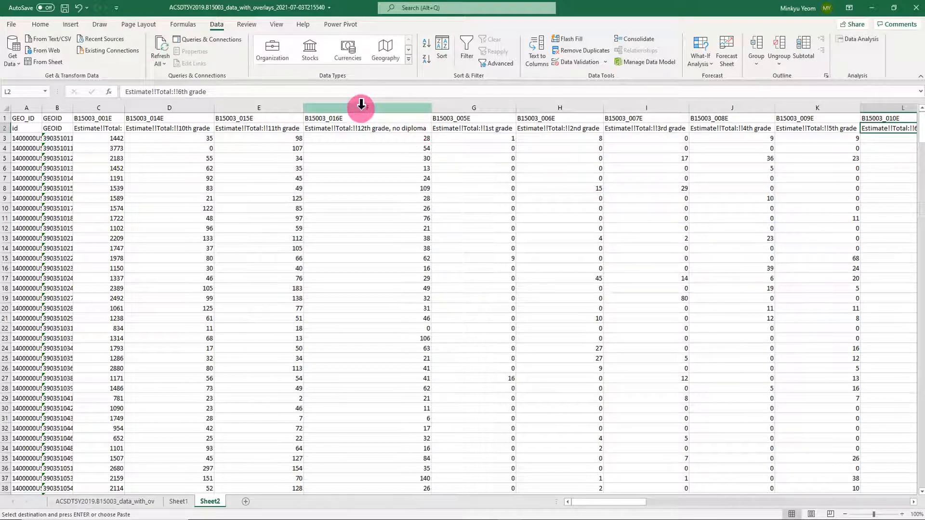
pyautogui.moveTo(361, 108); pyautogui.dragTo(186, 110)
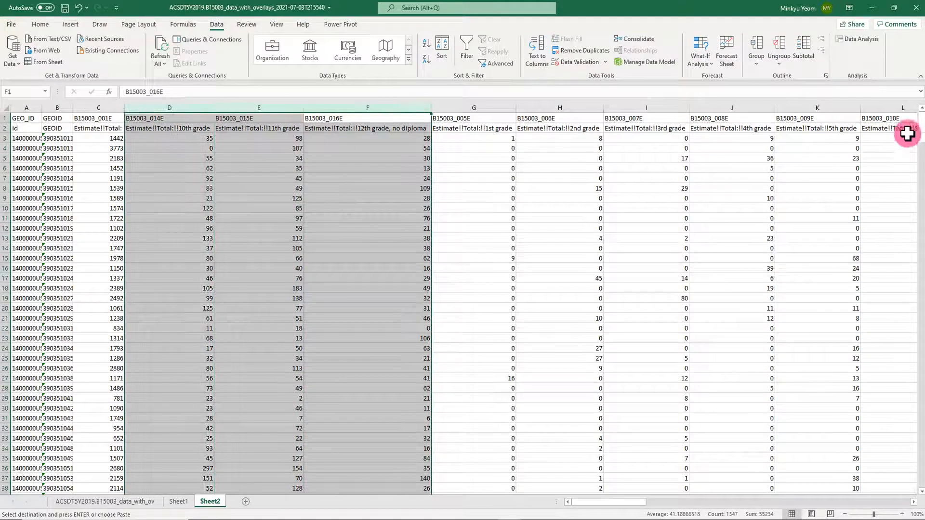
pyautogui.moveTo(621, 501); pyautogui.dragTo(711, 502)
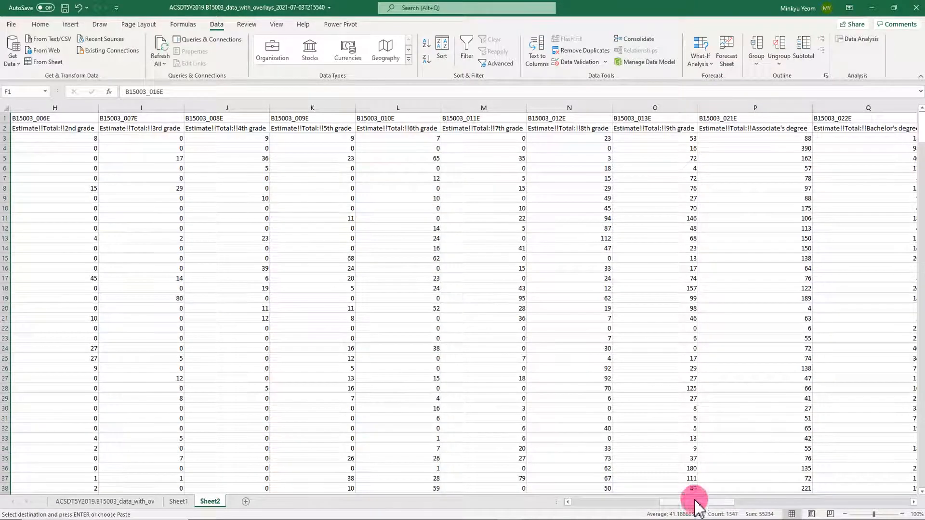
pyautogui.click(639, 133)
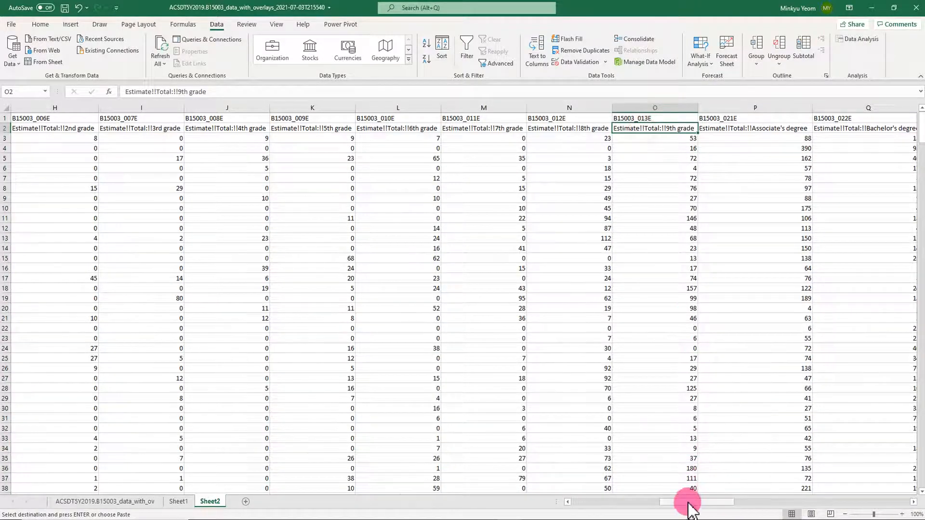
pyautogui.moveTo(692, 502); pyautogui.dragTo(597, 512)
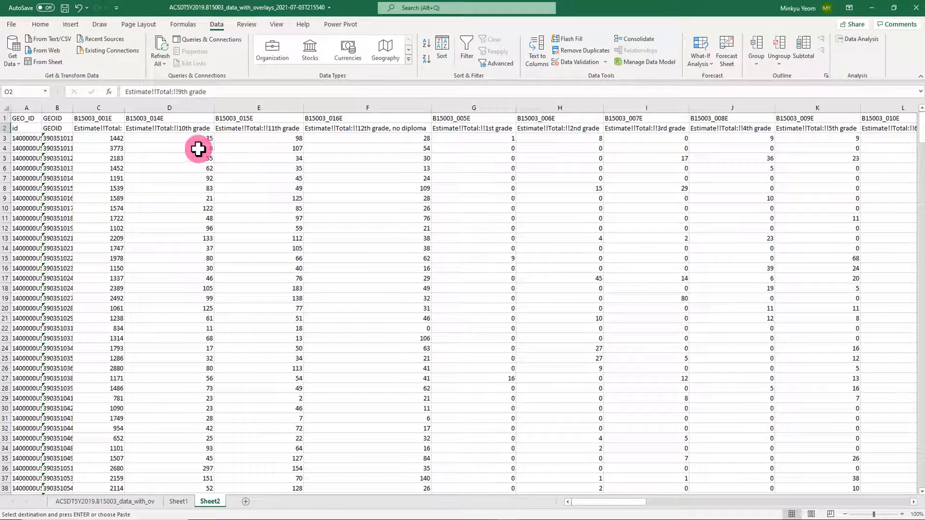
pyautogui.click(181, 132)
pyautogui.click(245, 134)
pyautogui.click(344, 128)
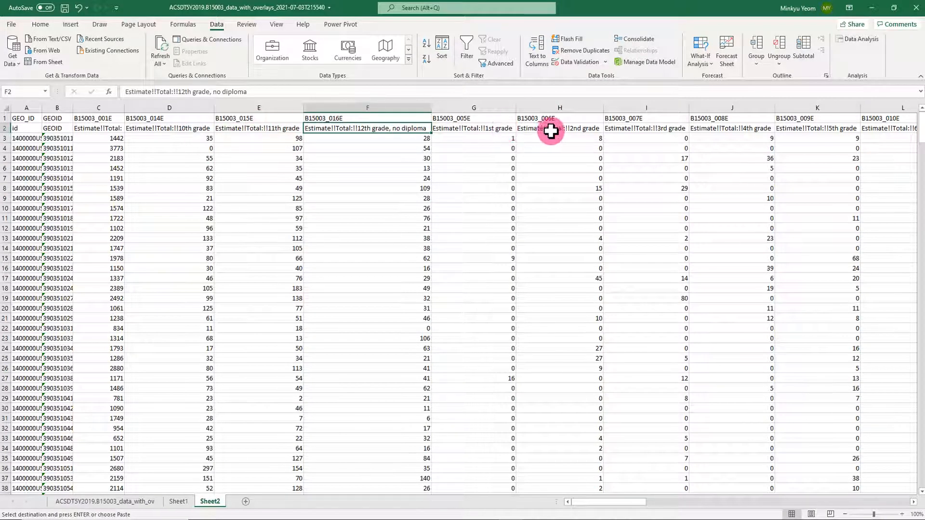
# - On the original ACSDT5Y2019.B15003 data sheet, fit the widths of columns C through AZ to their contents
pyautogui.click(130, 510)
pyautogui.click(334, 387)
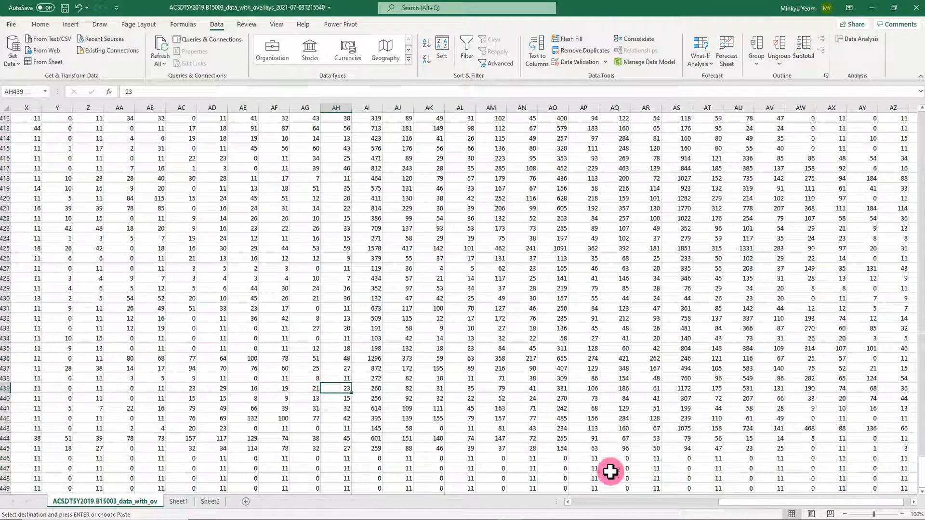
pyautogui.moveTo(742, 510); pyautogui.dragTo(531, 508)
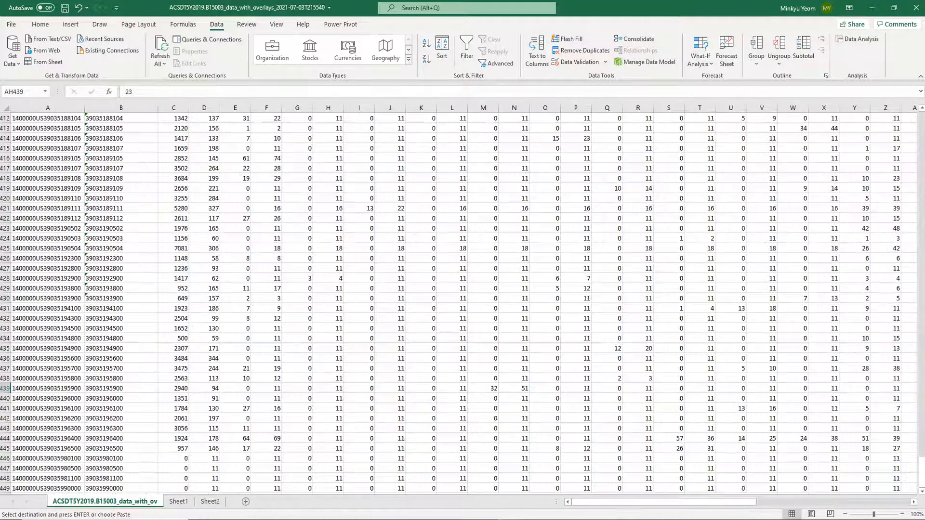
pyautogui.moveTo(920, 468); pyautogui.dragTo(920, 78)
pyautogui.click(455, 237)
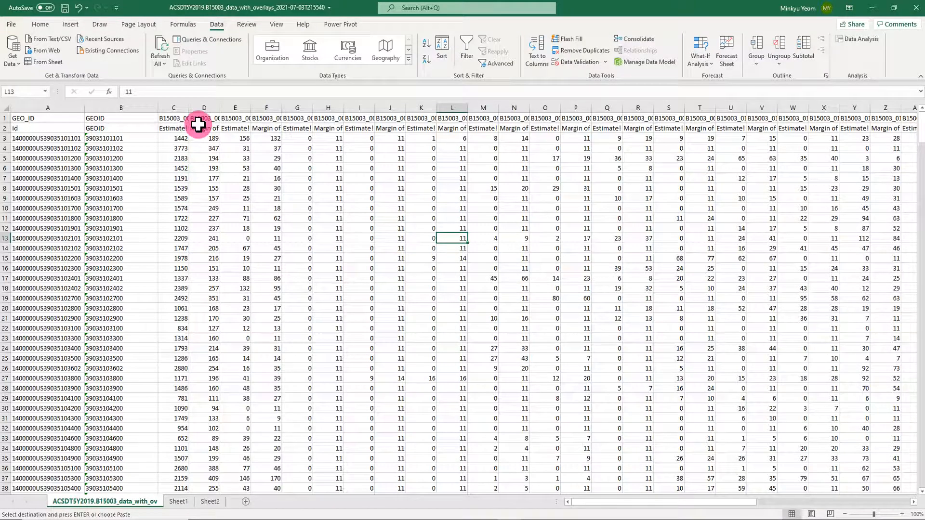
pyautogui.moveTo(173, 109); pyautogui.dragTo(847, 114)
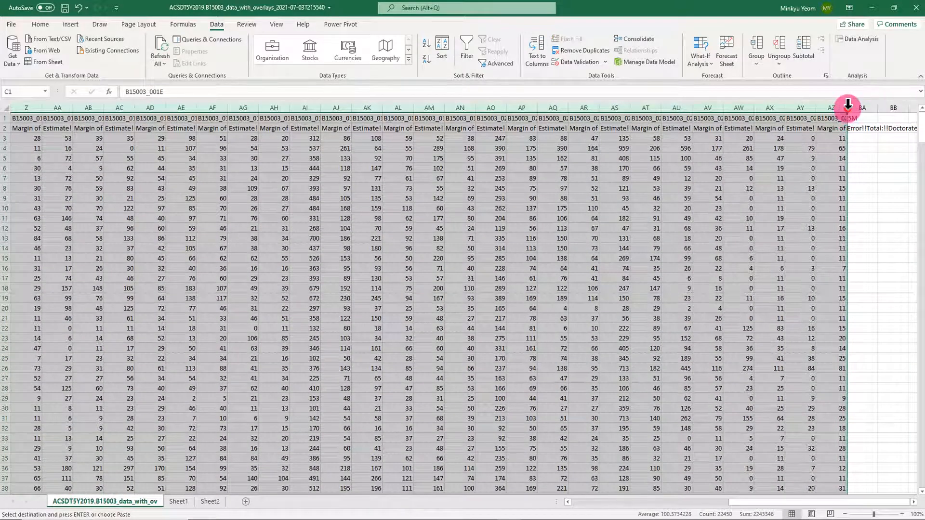
pyautogui.doubleClick(847, 107)
pyautogui.moveTo(766, 501); pyautogui.dragTo(577, 505)
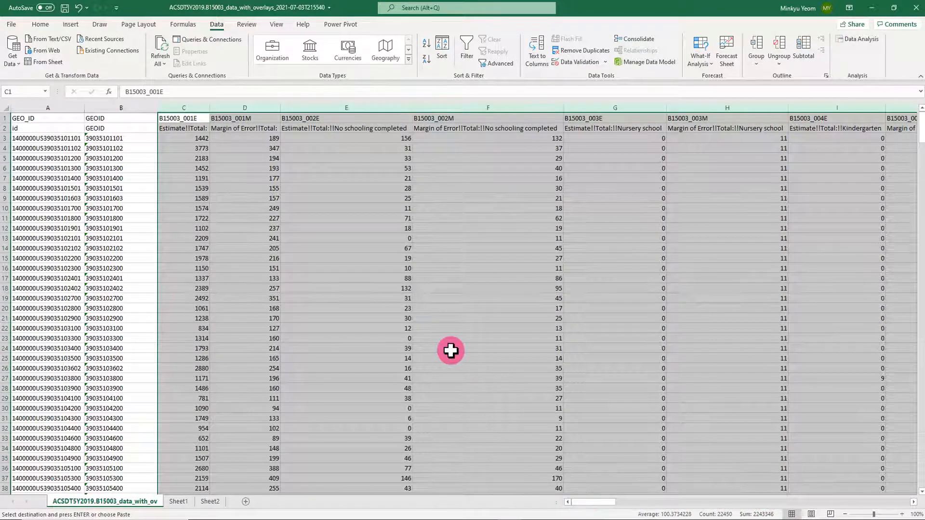
pyautogui.click(450, 348)
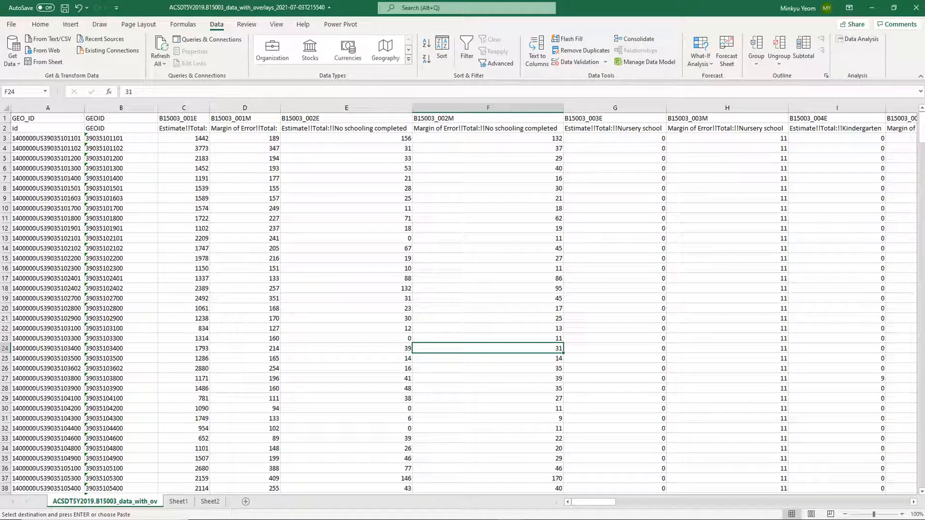
# - On Sheet2, fill the Bachelor's degree (B15003_022E) and Doctorate degree (B15003_025E) columns with yellow
pyautogui.hotkey('alt', 'Tab')
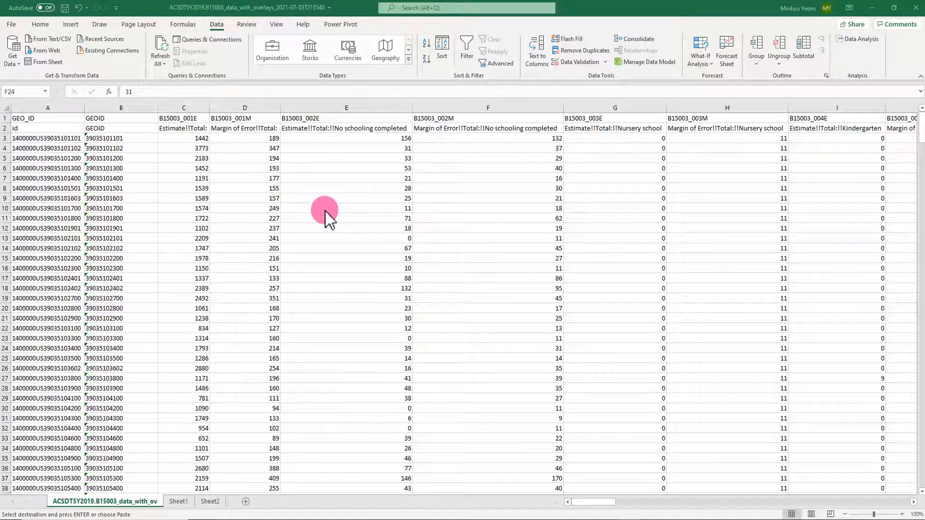
pyautogui.click(205, 503)
pyautogui.click(211, 502)
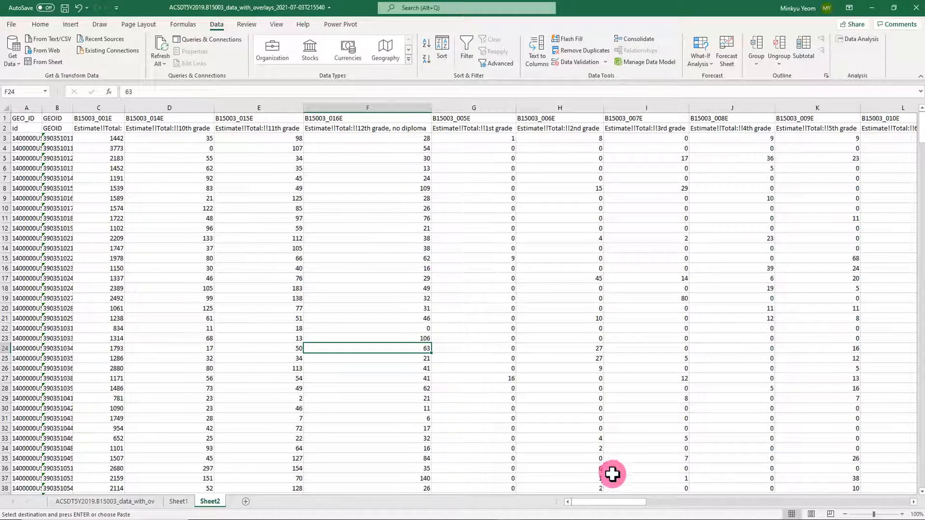
pyautogui.moveTo(603, 508); pyautogui.dragTo(566, 512)
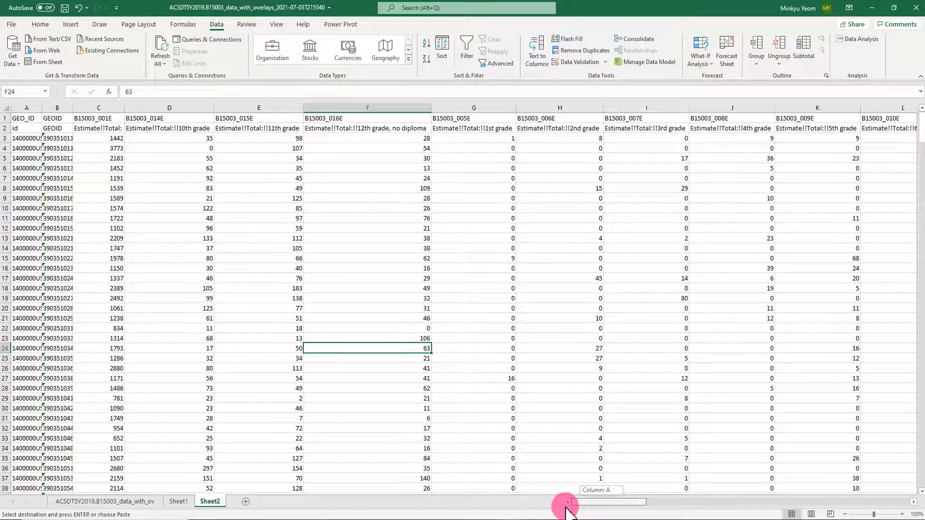
pyautogui.moveTo(603, 510); pyautogui.dragTo(786, 506)
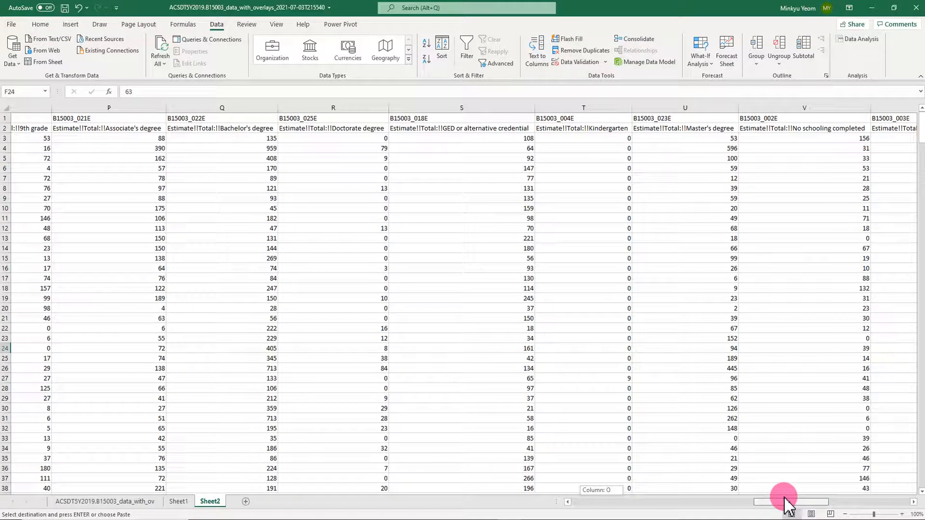
pyautogui.moveTo(786, 506); pyautogui.dragTo(766, 504)
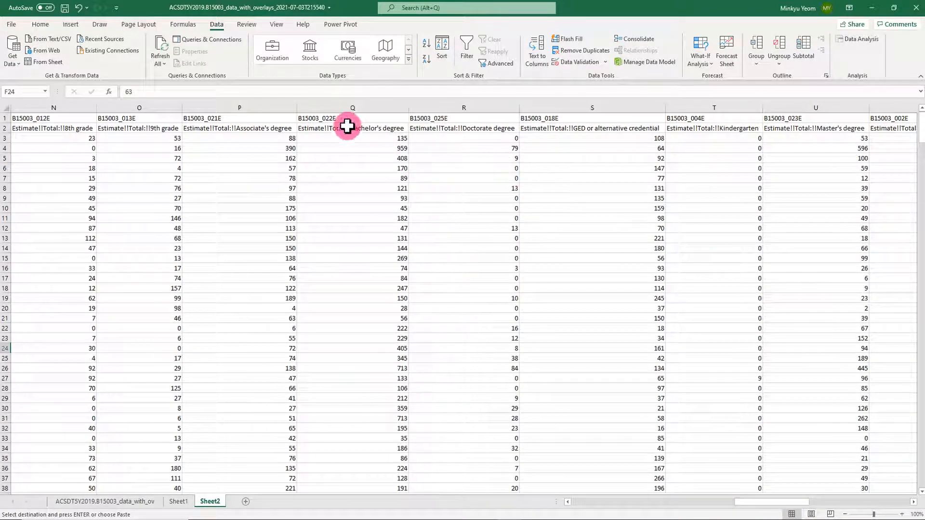
pyautogui.click(340, 107)
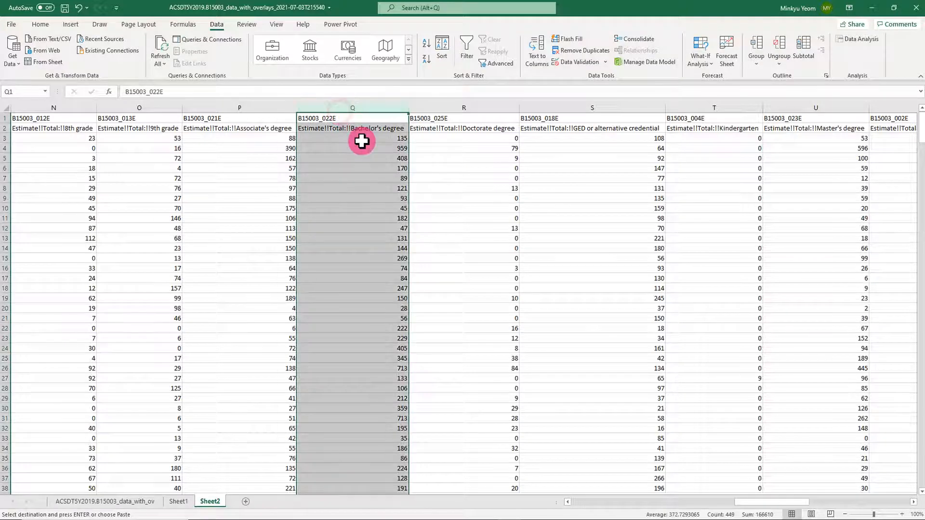
pyautogui.click(41, 24)
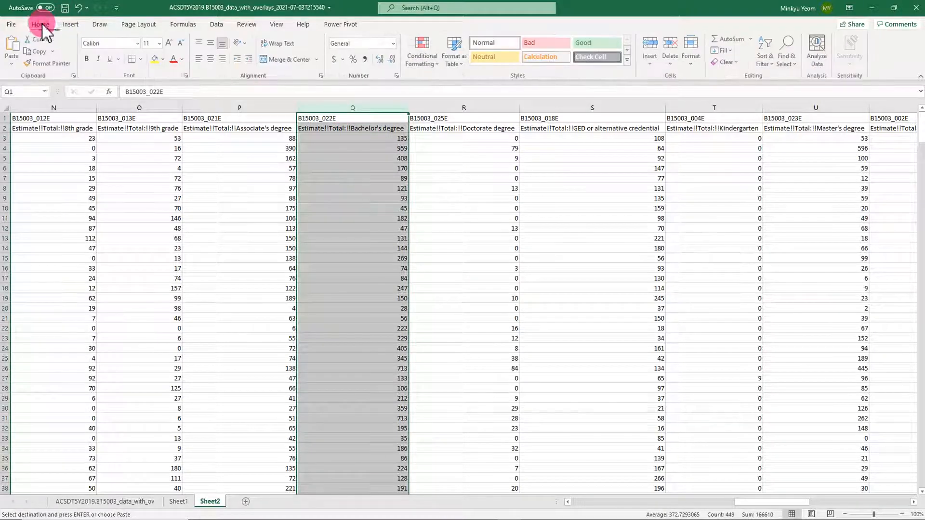
pyautogui.click(153, 59)
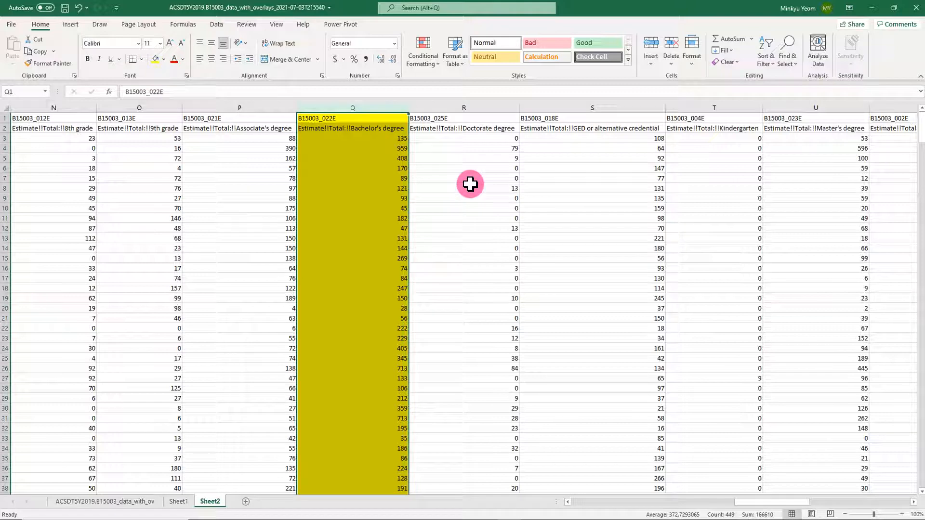
pyautogui.click(460, 105)
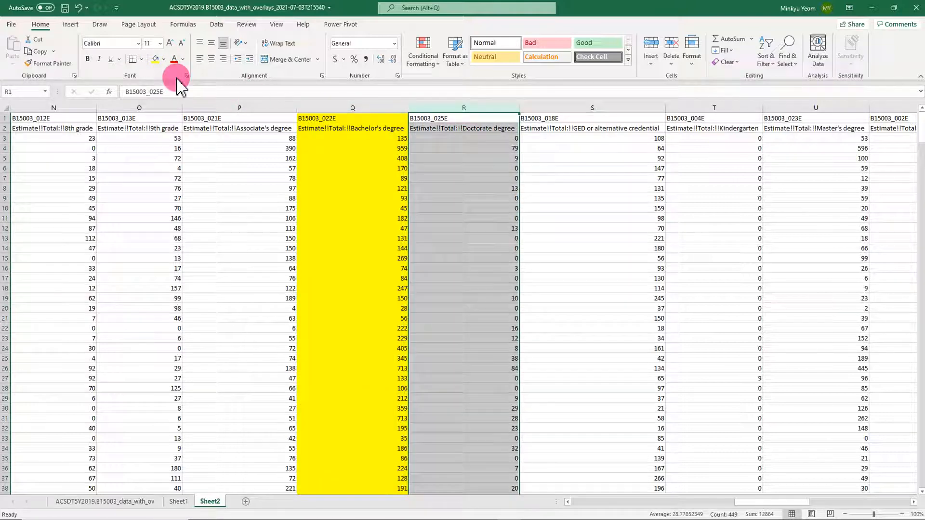
pyautogui.click(155, 59)
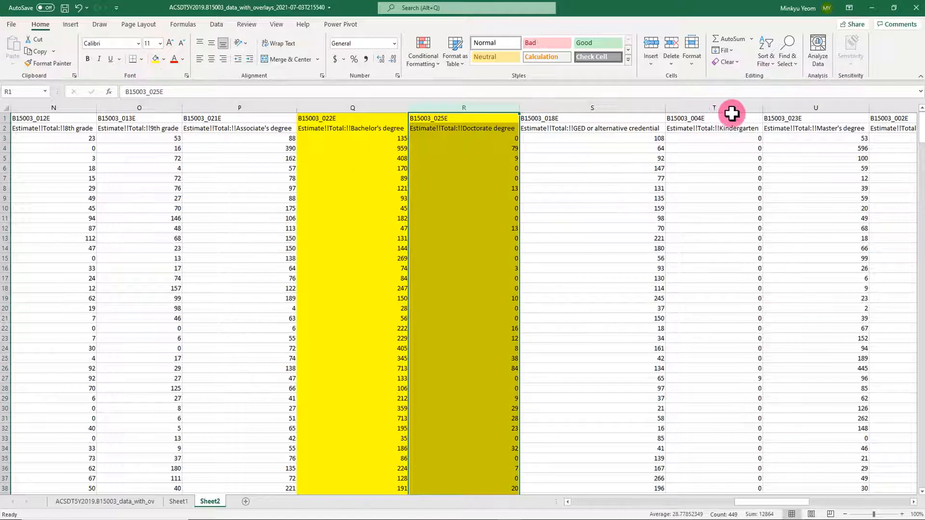
# - Fill the Master's degree (B15003_023E) and Professional school degree (B15003_024E) columns with yellow
pyautogui.click(797, 107)
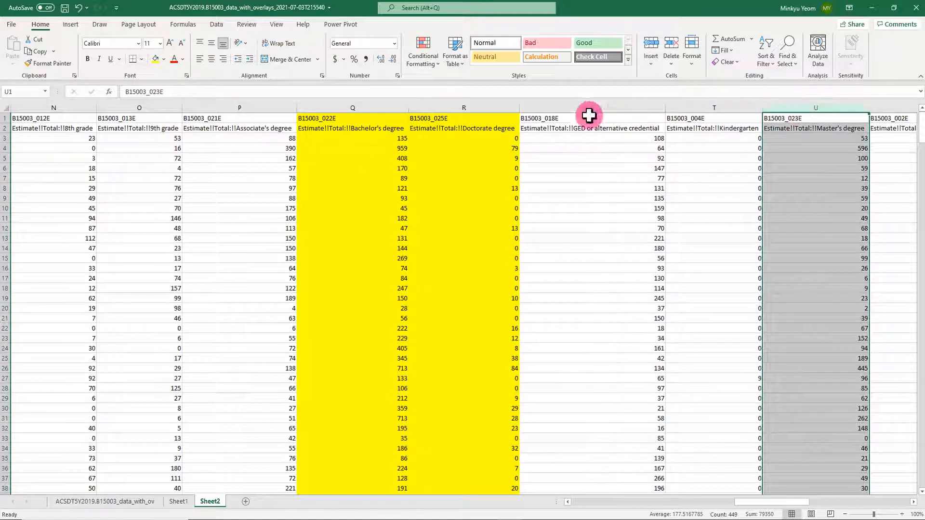
pyautogui.click(155, 59)
pyautogui.moveTo(741, 503); pyautogui.dragTo(793, 503)
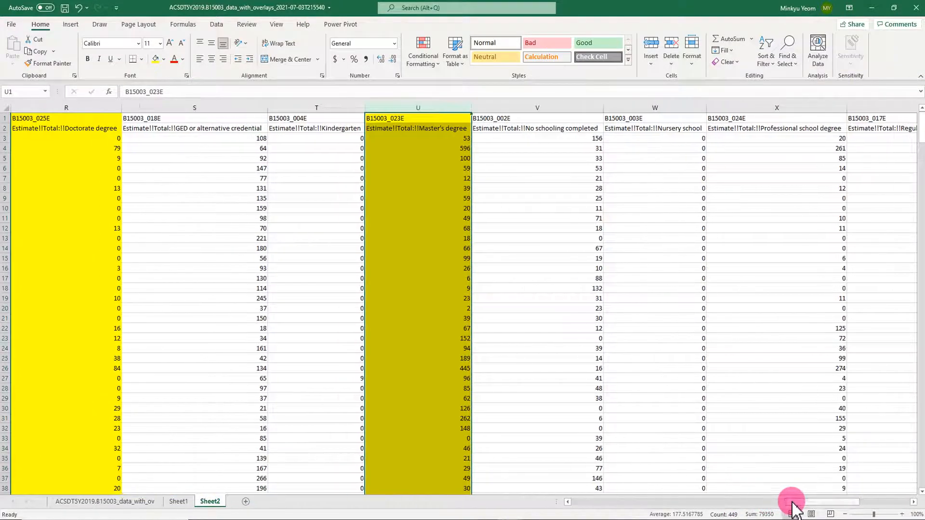
pyautogui.click(750, 105)
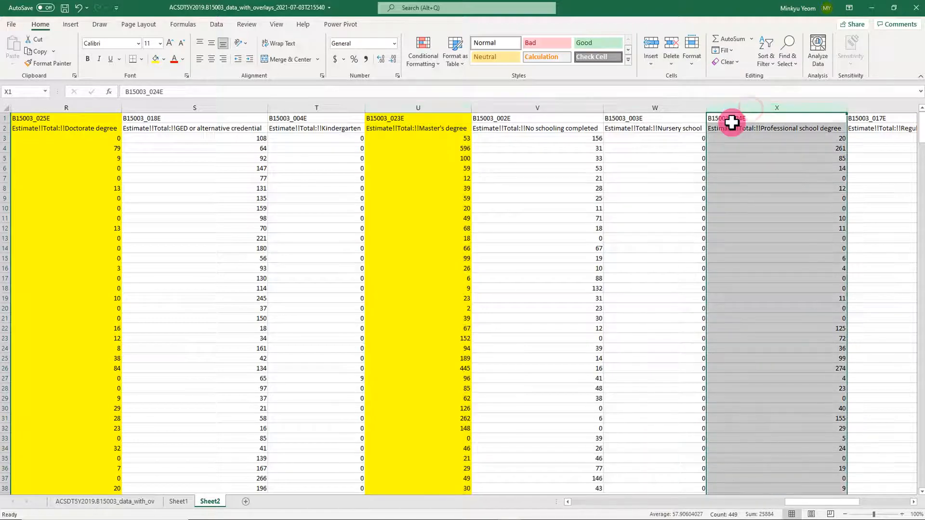
pyautogui.click(156, 59)
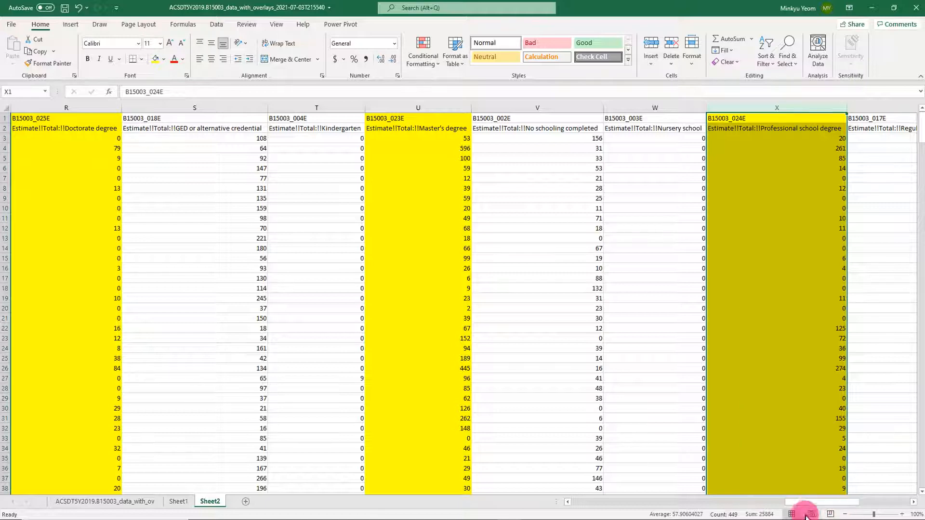
# - Narrow all the Estimate columns, C through AA, to one equal width
pyautogui.moveTo(818, 502); pyautogui.dragTo(858, 502)
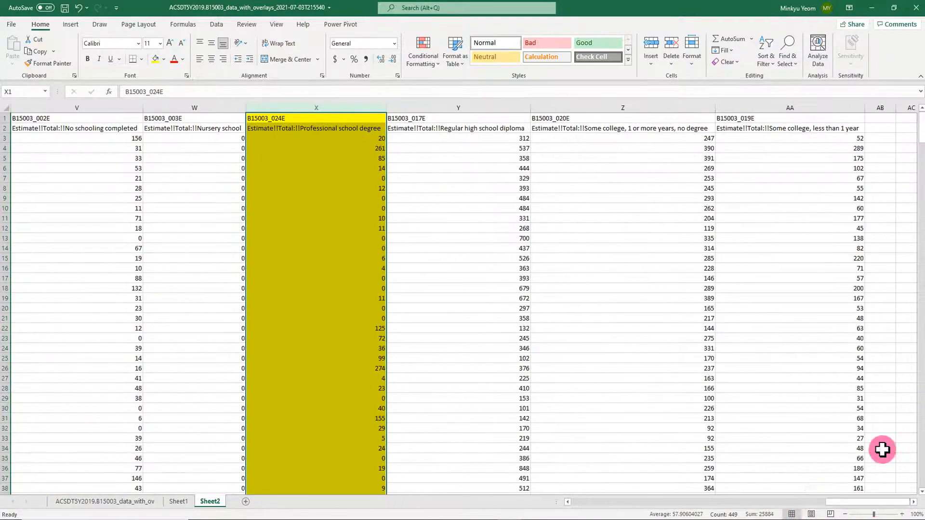
pyautogui.moveTo(855, 107); pyautogui.dragTo(100, 117)
pyautogui.moveTo(429, 106); pyautogui.dragTo(387, 106)
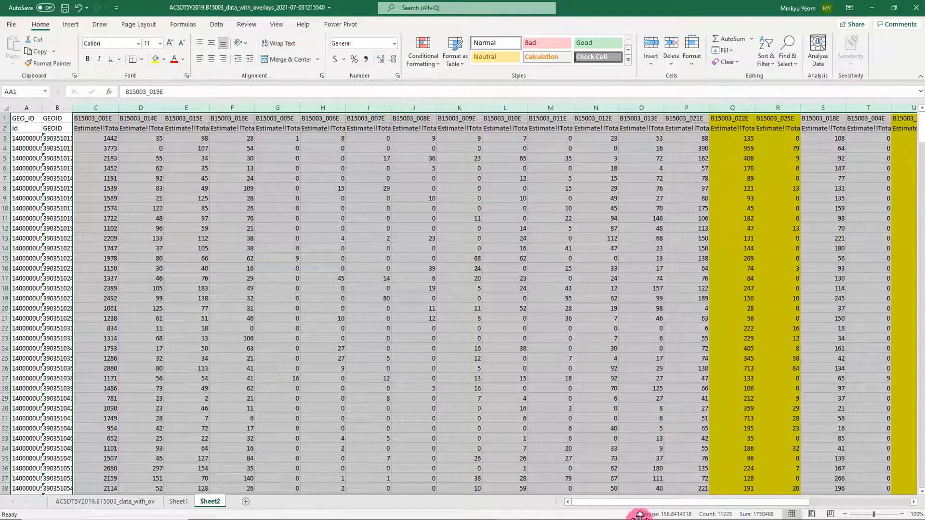
# - Move the four yellow degree columns after B15003_019E, in the order B15003_022E, B15003_025E, B15003_023E, B15003_024E
pyautogui.moveTo(604, 507); pyautogui.dragTo(915, 507)
pyautogui.click(818, 419)
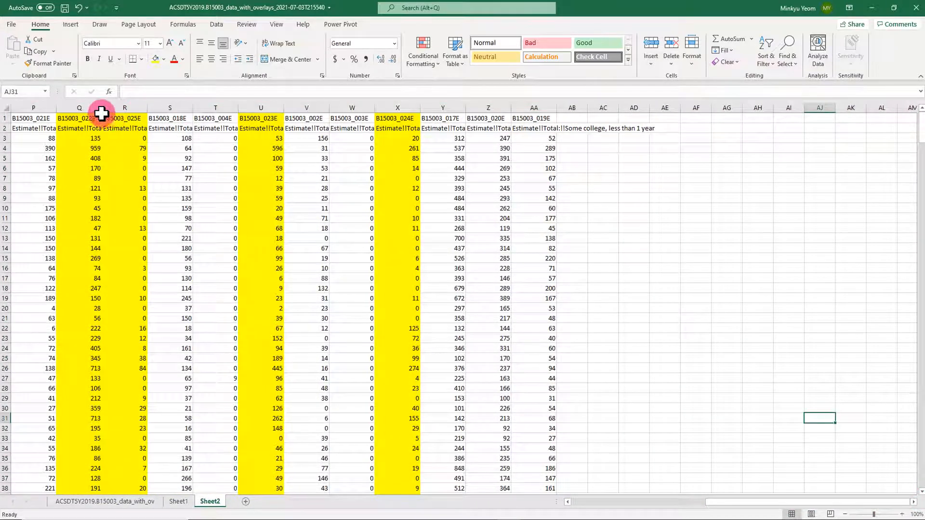
pyautogui.moveTo(90, 111)
pyautogui.mouseDown()
pyautogui.moveTo(130, 106)
pyautogui.moveTo(326, 128)
pyautogui.moveTo(601, 120)
pyautogui.mouseUp()
pyautogui.click(235, 106)
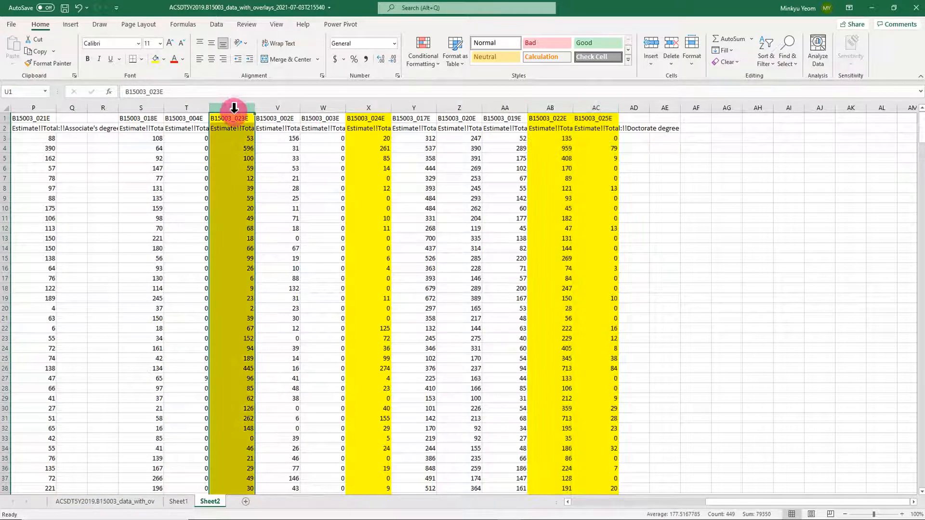
pyautogui.moveTo(237, 114); pyautogui.dragTo(626, 121)
pyautogui.click(360, 106)
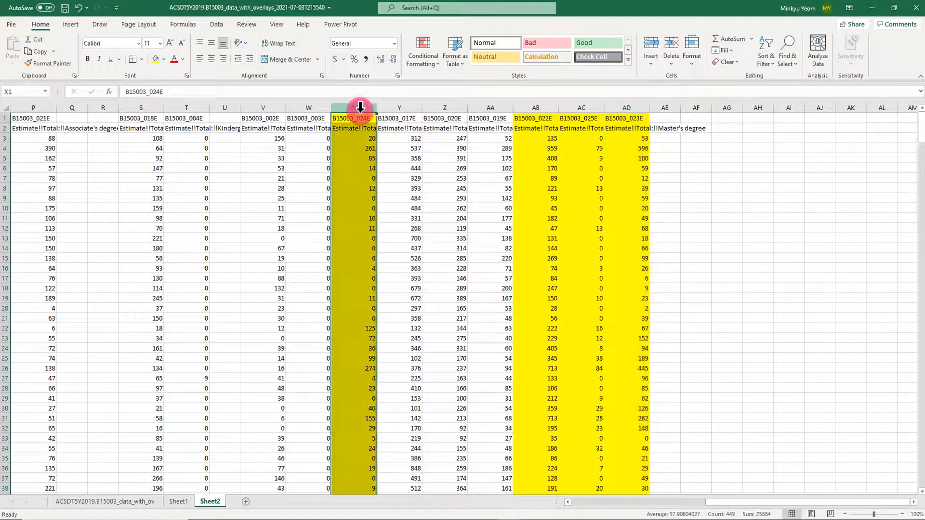
pyautogui.moveTo(365, 114); pyautogui.dragTo(666, 118)
pyautogui.click(725, 155)
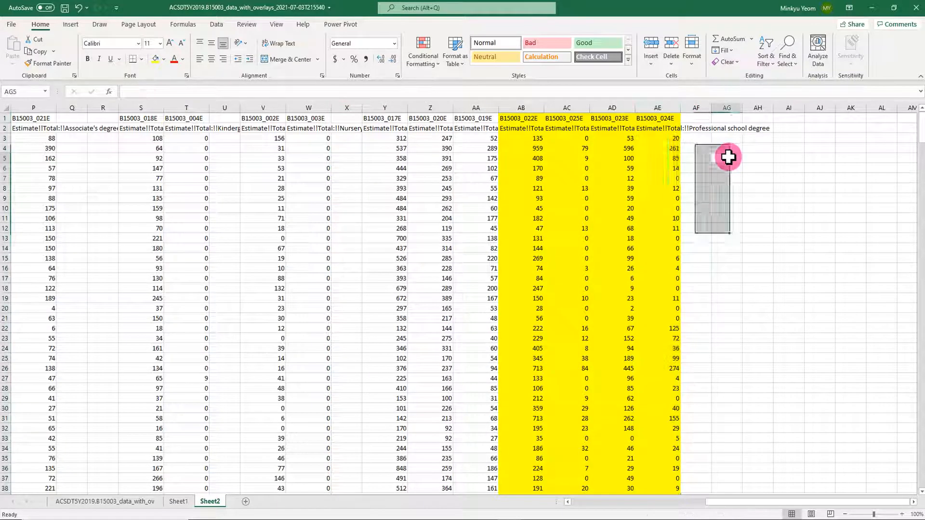
# - Delete the two empty columns after B15003_021E and the empty column after B15003_004E
pyautogui.moveTo(79, 104); pyautogui.dragTo(99, 106)
pyautogui.rightClick(100, 107)
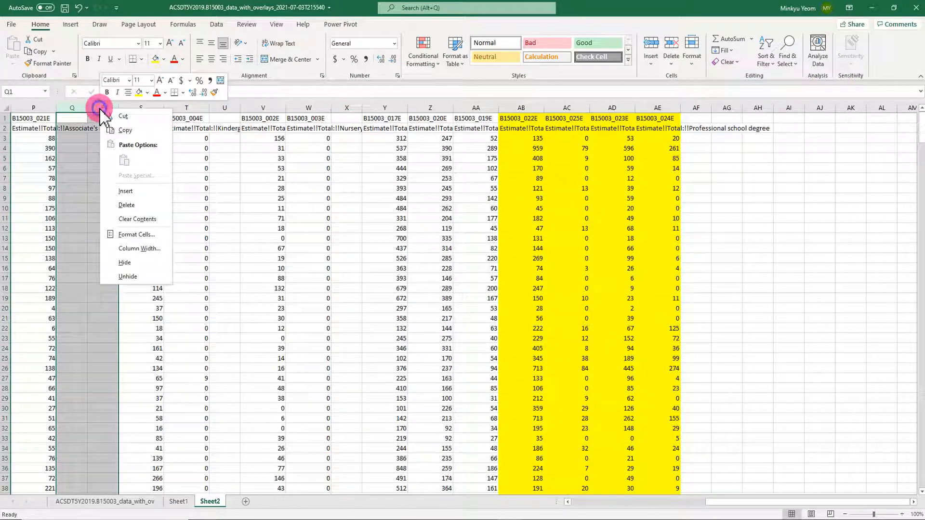
pyautogui.click(127, 205)
pyautogui.click(160, 109)
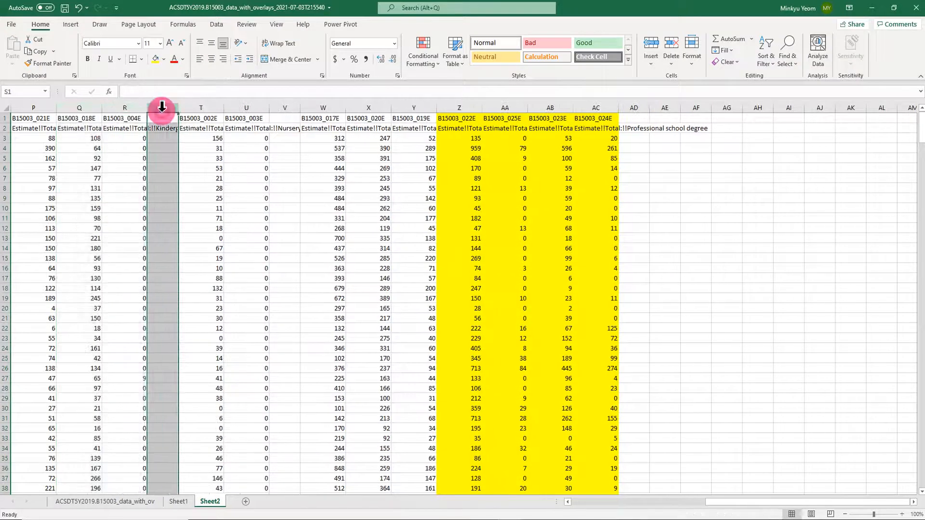
pyautogui.rightClick(163, 110)
pyautogui.click(188, 207)
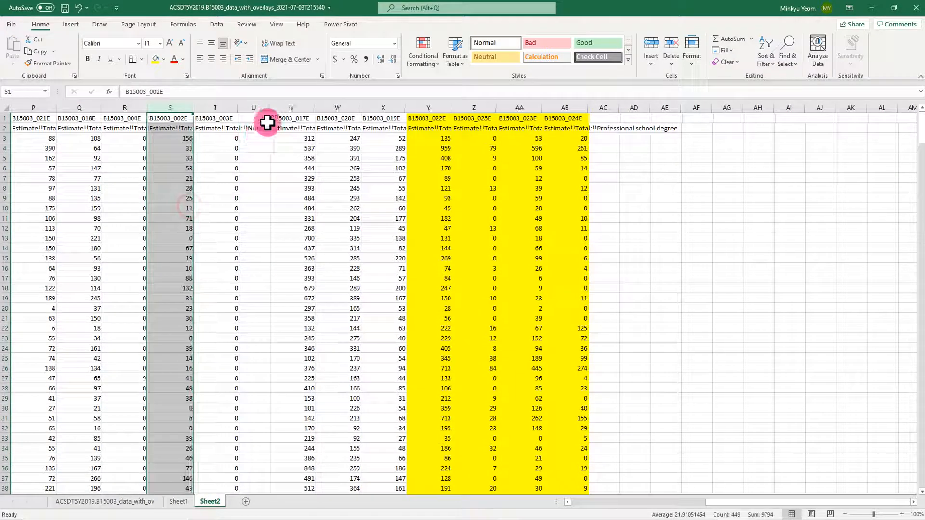
# - Delete the empty column after B15003_003E
pyautogui.click(249, 104)
pyautogui.rightClick(248, 106)
pyautogui.click(273, 205)
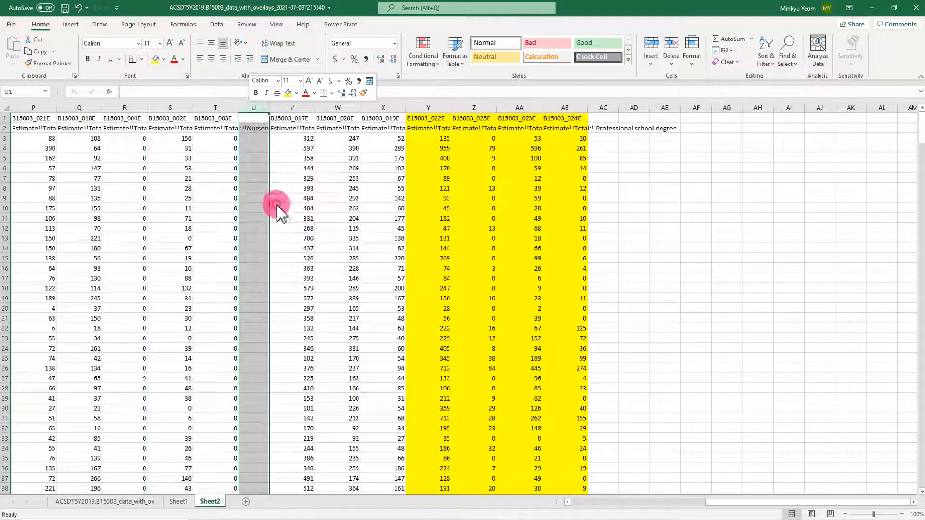
# - Widen the four yellow degree columns to fit their full row 2 descriptions
pyautogui.moveTo(411, 109); pyautogui.dragTo(553, 104)
pyautogui.doubleClick(557, 108)
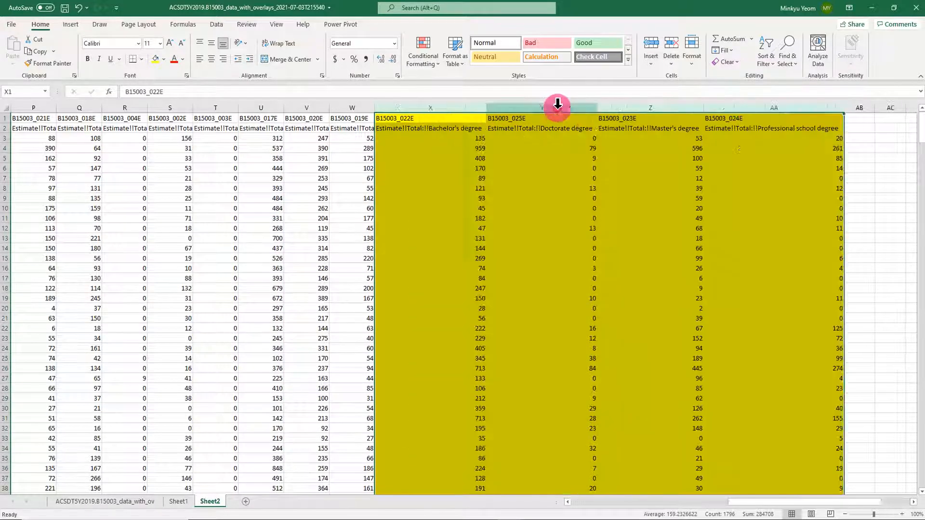
pyautogui.click(875, 198)
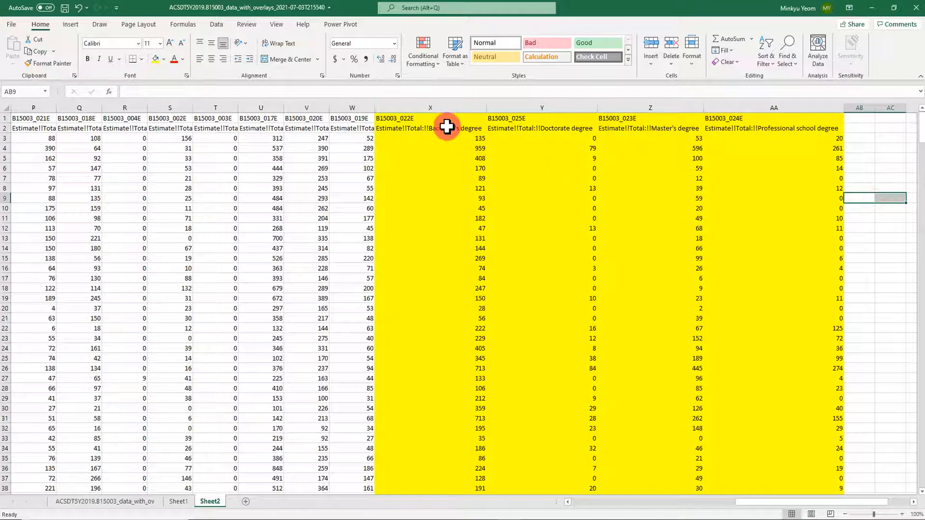
# - Relabel the row 2 descriptions of B15003_022E, B15003_025E, B15003_023E and B15003_024E as BA, PHD, MA and PROF
pyautogui.click(463, 129)
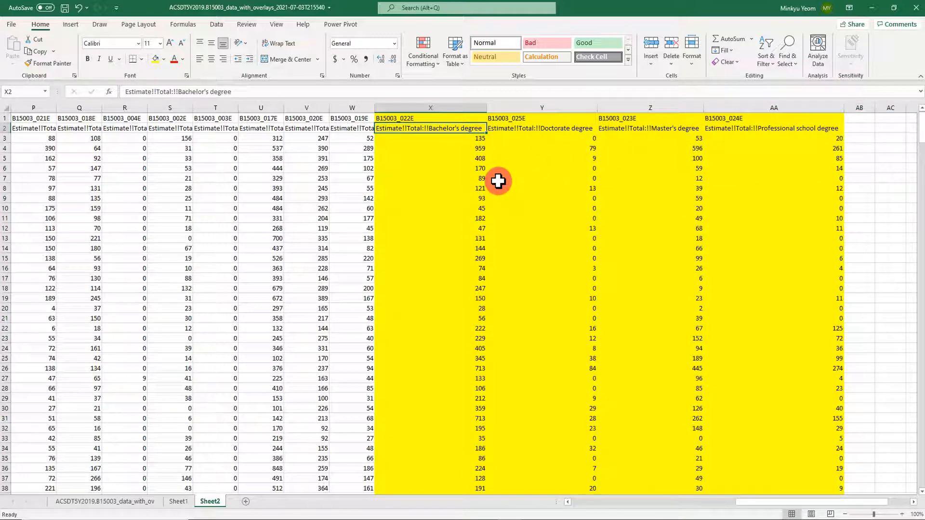
pyautogui.write('BA')
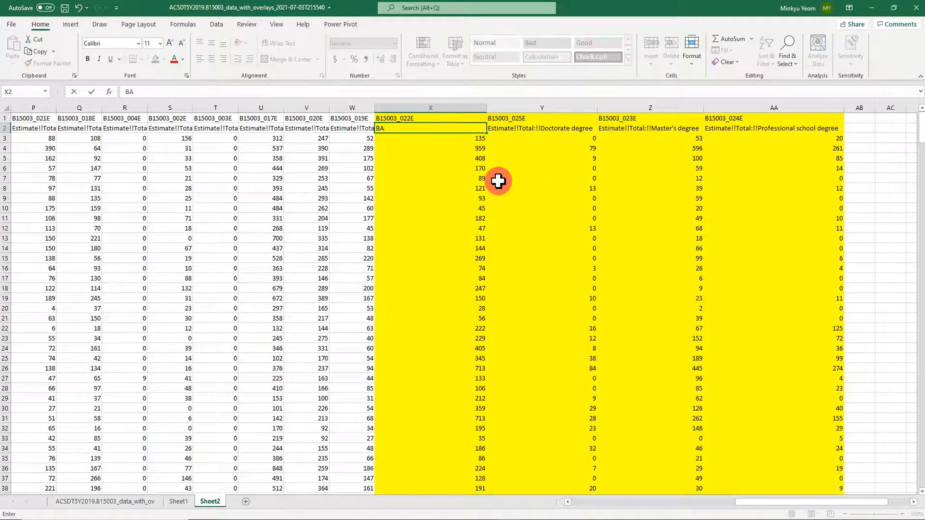
pyautogui.click(562, 129)
pyautogui.write('PHD')
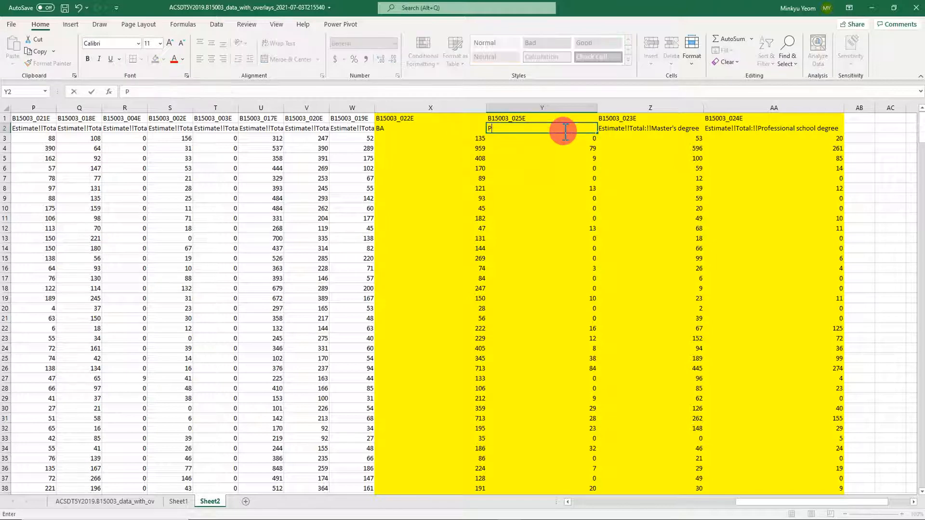
pyautogui.click(629, 129)
pyautogui.write('MA')
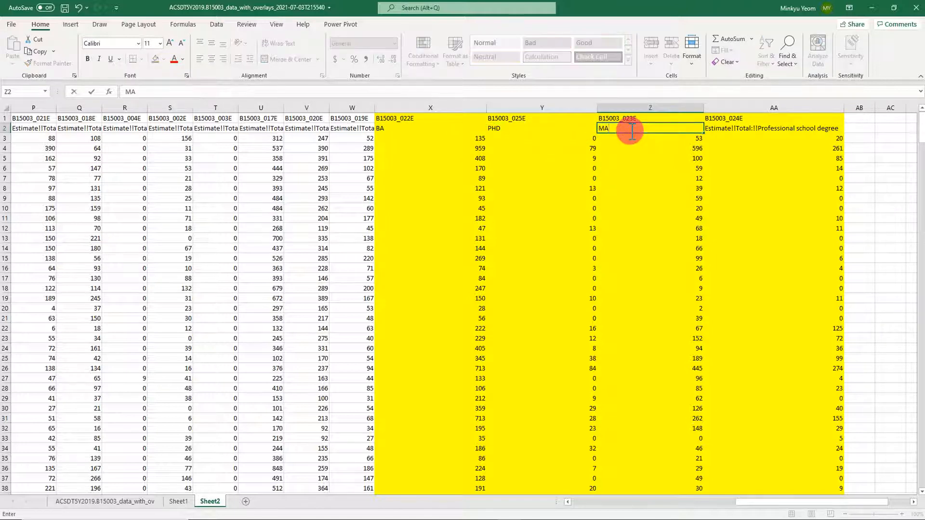
pyautogui.click(728, 130)
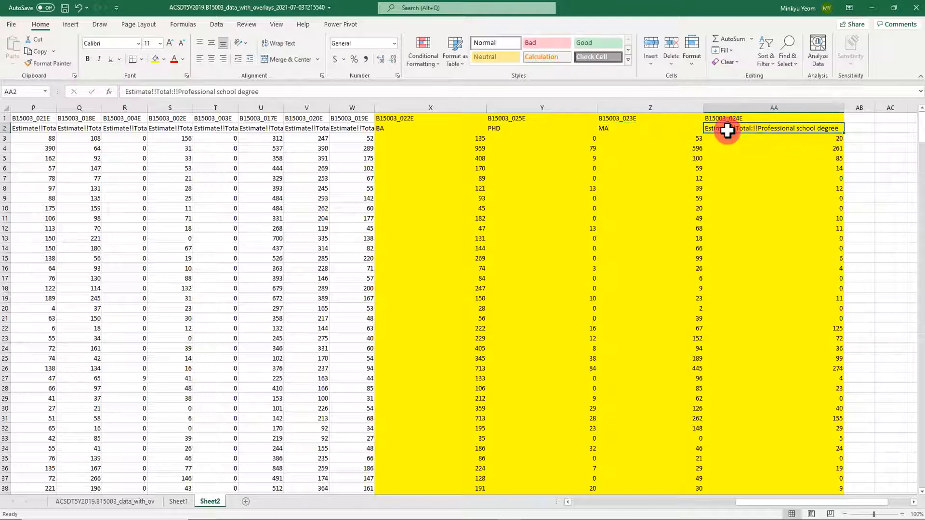
pyautogui.write('P')
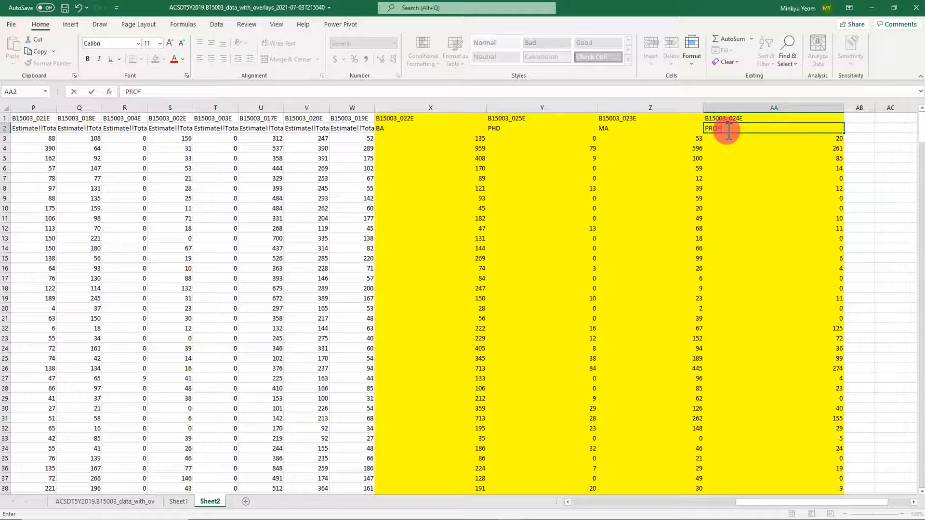
pyautogui.write('ROF')
pyautogui.click(669, 258)
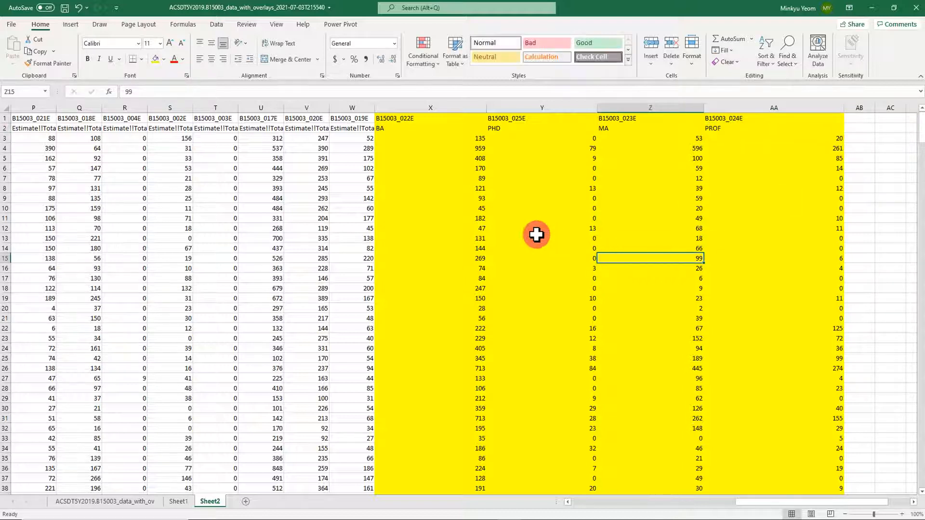
# - Widen the B15003_019E column slightly and relabel the row 2 description of B15003_001E as TOTAL
pyautogui.moveTo(377, 106); pyautogui.dragTo(401, 104)
pyautogui.moveTo(743, 501); pyautogui.dragTo(506, 502)
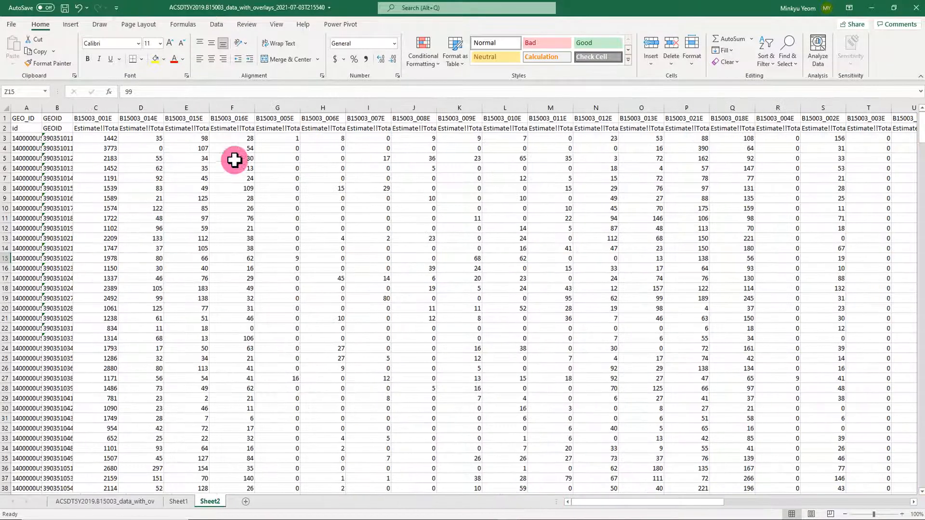
pyautogui.moveTo(118, 106); pyautogui.dragTo(150, 106)
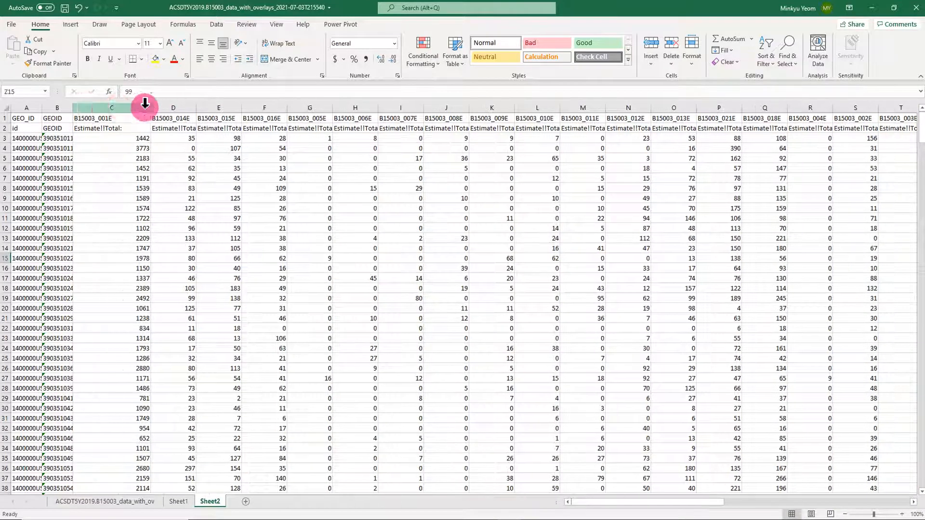
pyautogui.click(99, 107)
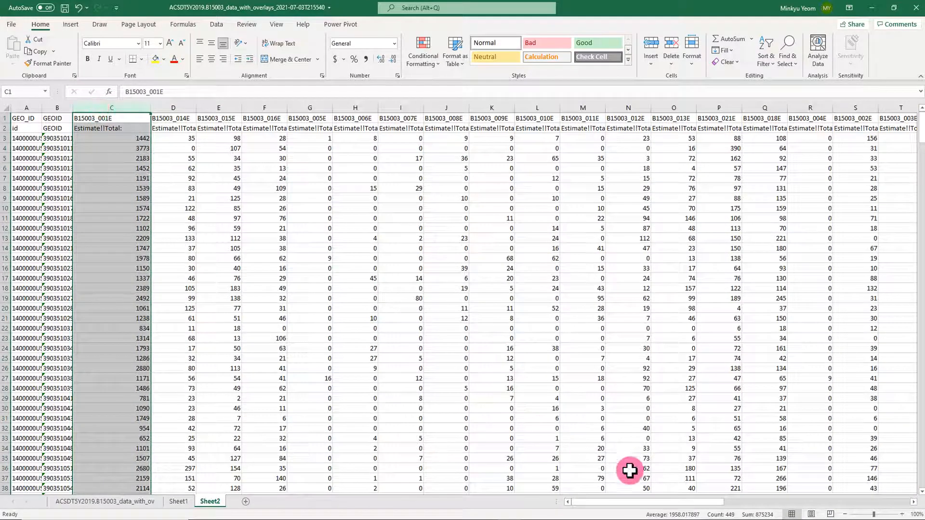
pyautogui.click(108, 127)
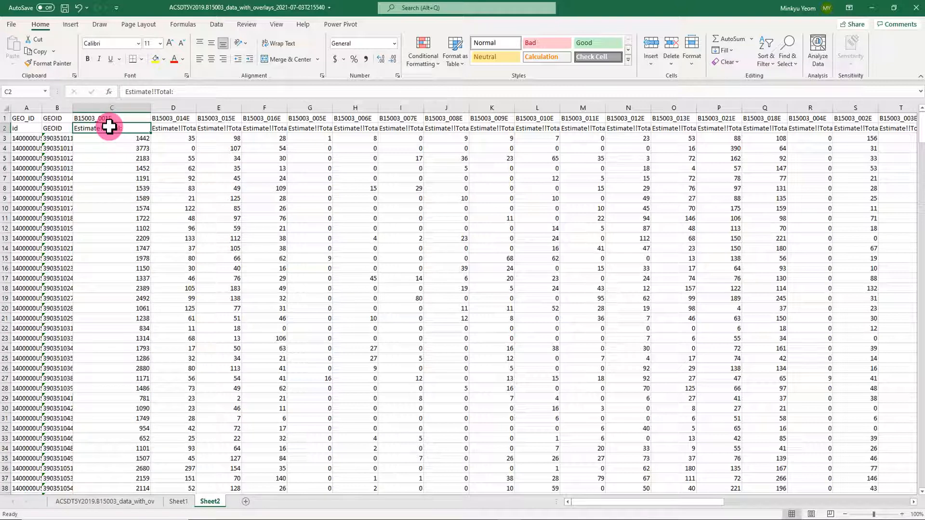
pyautogui.write('TOTAL')
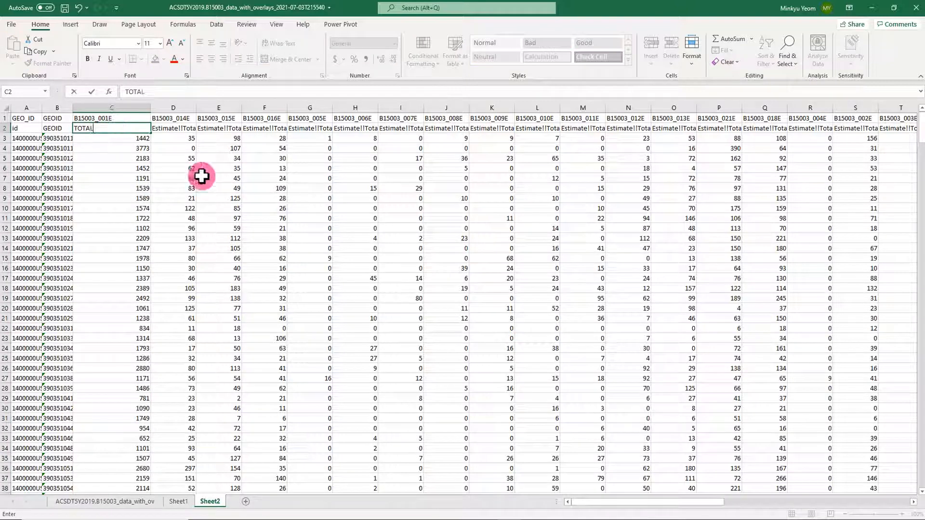
pyautogui.click(280, 199)
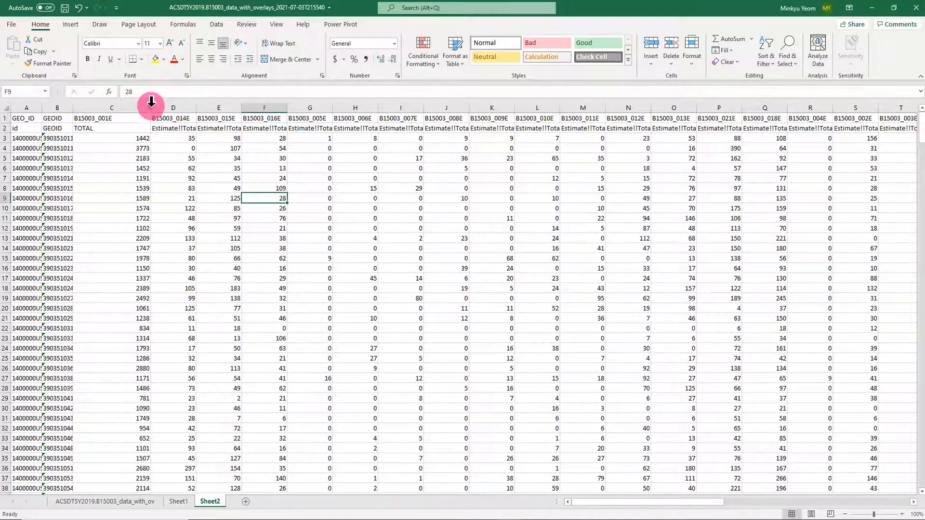
pyautogui.click(337, 238)
# - Move the MA column (B15003_023E) between BA and PHD using an inserted column, and delete the emptied column before PROF
pyautogui.moveTo(671, 501); pyautogui.dragTo(780, 502)
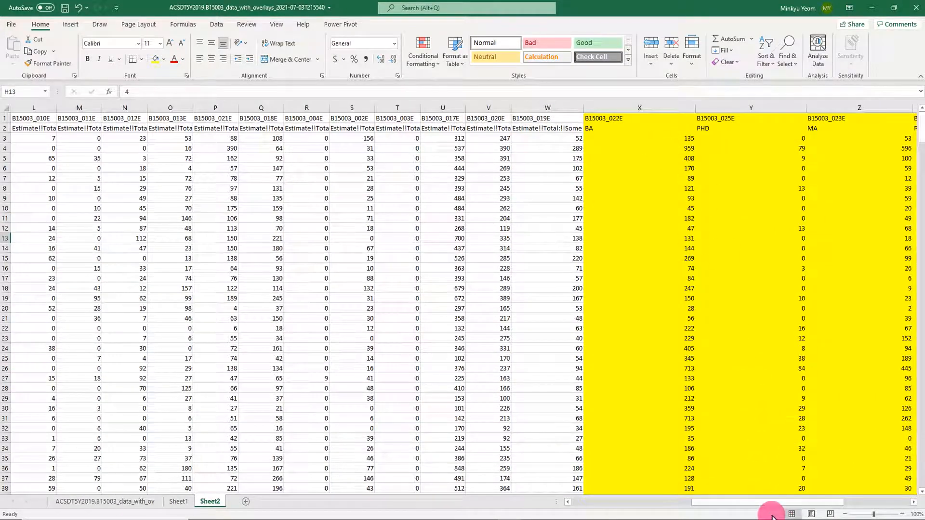
pyautogui.moveTo(773, 503); pyautogui.dragTo(877, 501)
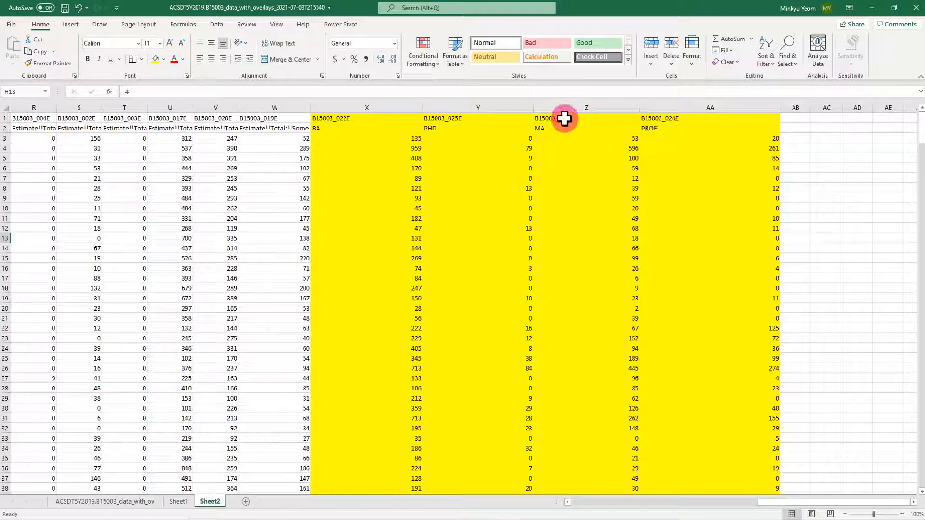
pyautogui.rightClick(482, 108)
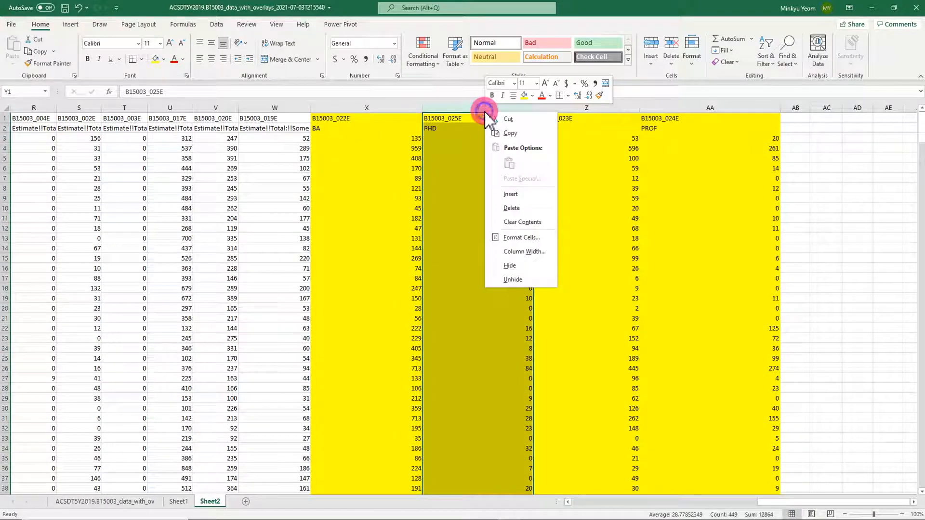
pyautogui.click(504, 195)
pyautogui.click(675, 107)
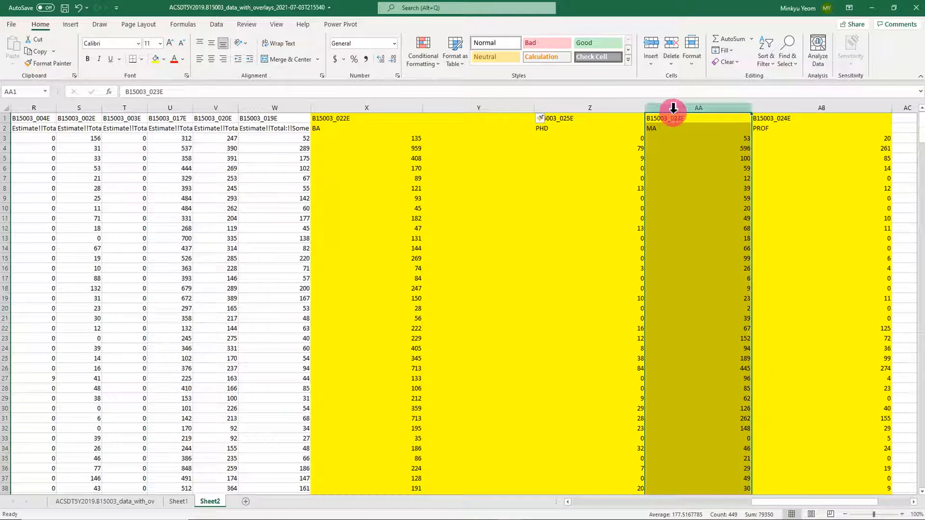
pyautogui.moveTo(671, 123); pyautogui.dragTo(503, 119)
pyautogui.click(653, 105)
pyautogui.rightClick(654, 105)
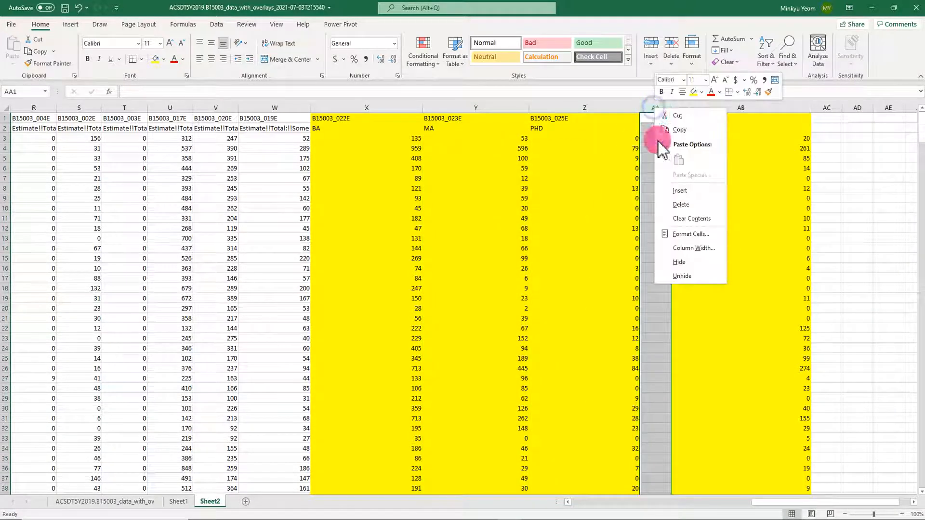
pyautogui.click(681, 207)
pyautogui.click(808, 211)
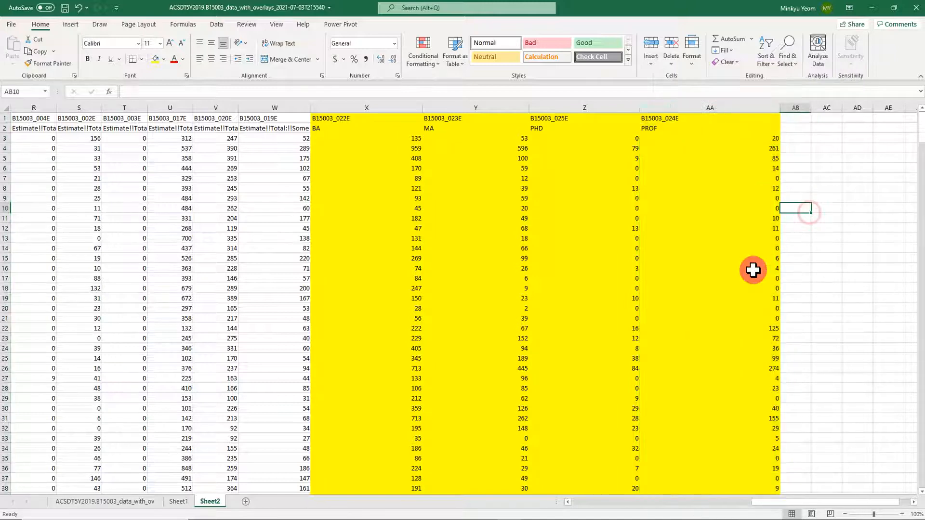
# - Insert an empty column before the yellow BA column (B15003_022E)
pyautogui.click(345, 107)
pyautogui.rightClick(345, 108)
pyautogui.click(371, 190)
# - Enter a SUM formula in X3 that adds the non-bachelor's estimates in D3:W3
pyautogui.click(352, 166)
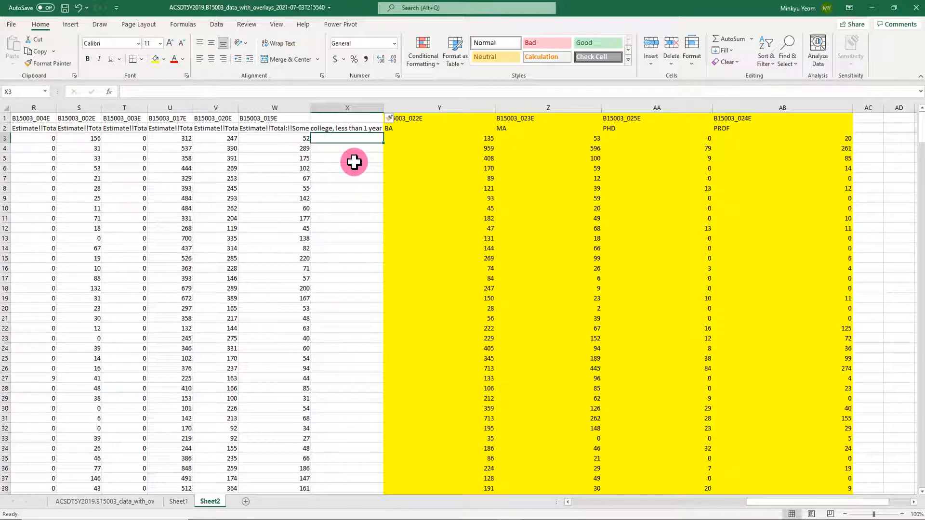
pyautogui.write('=')
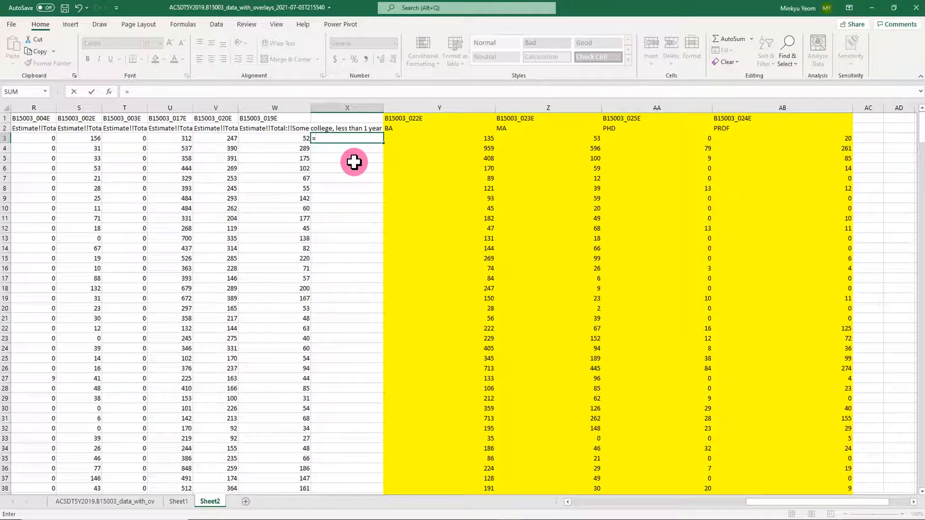
pyautogui.write('sum')
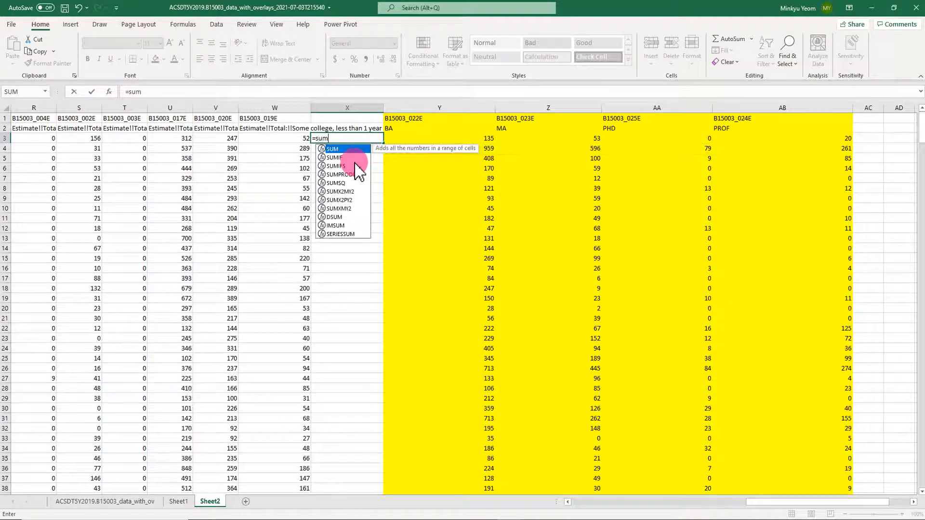
pyautogui.write('(')
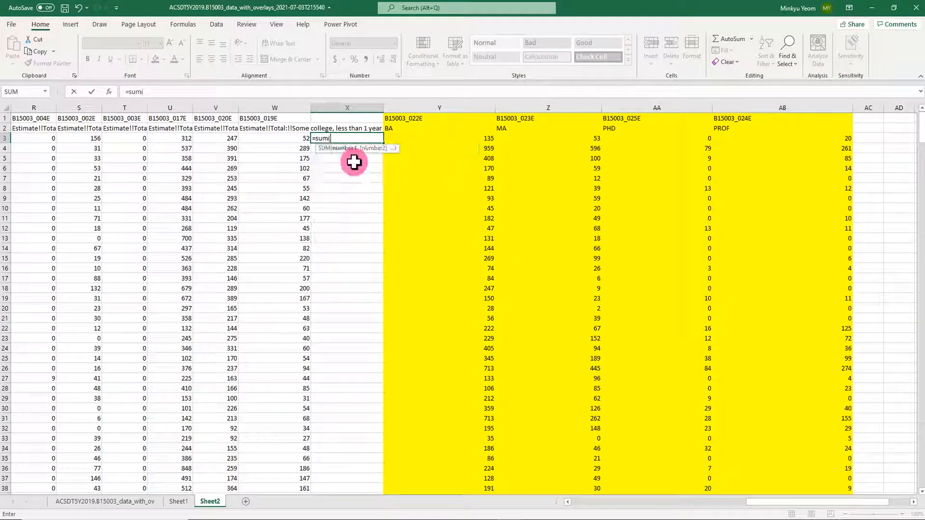
pyautogui.moveTo(776, 506); pyautogui.dragTo(579, 509)
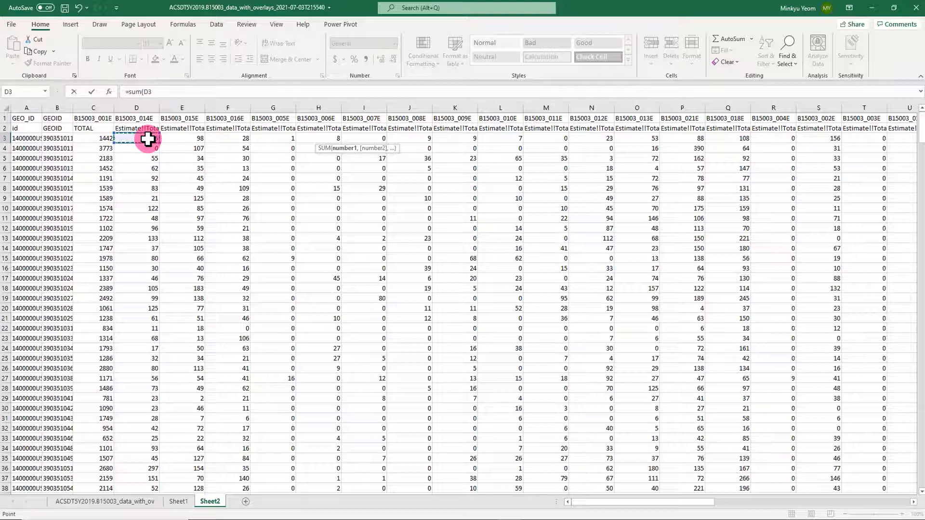
pyautogui.hotkey('ctrl', 'shift', 'Right')
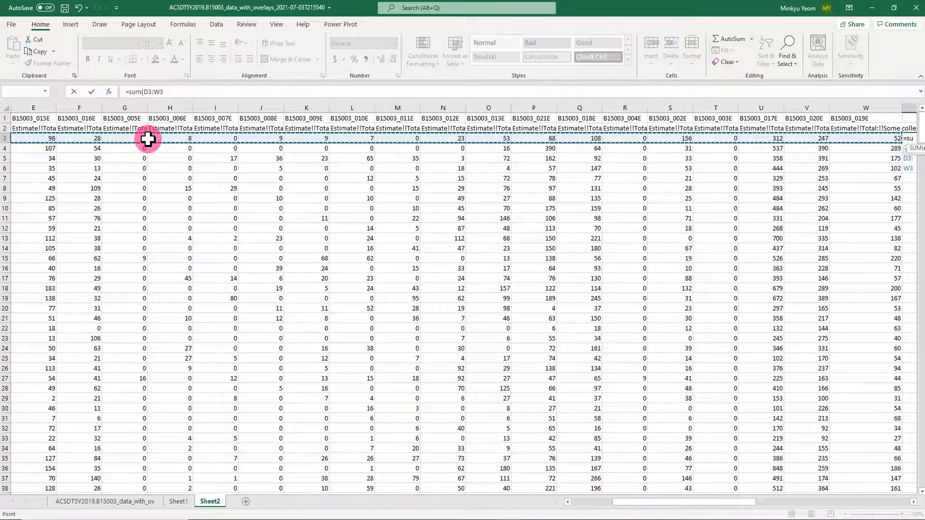
pyautogui.click(174, 91)
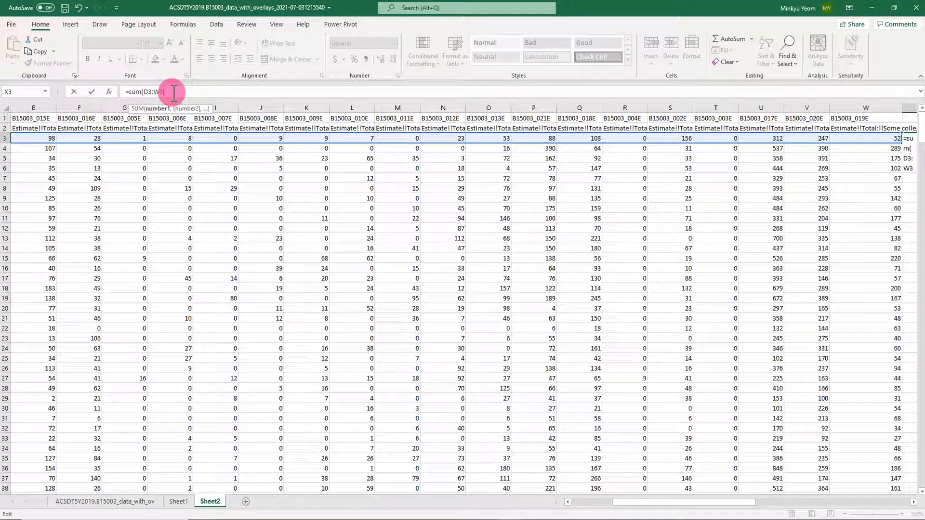
pyautogui.press('Return')
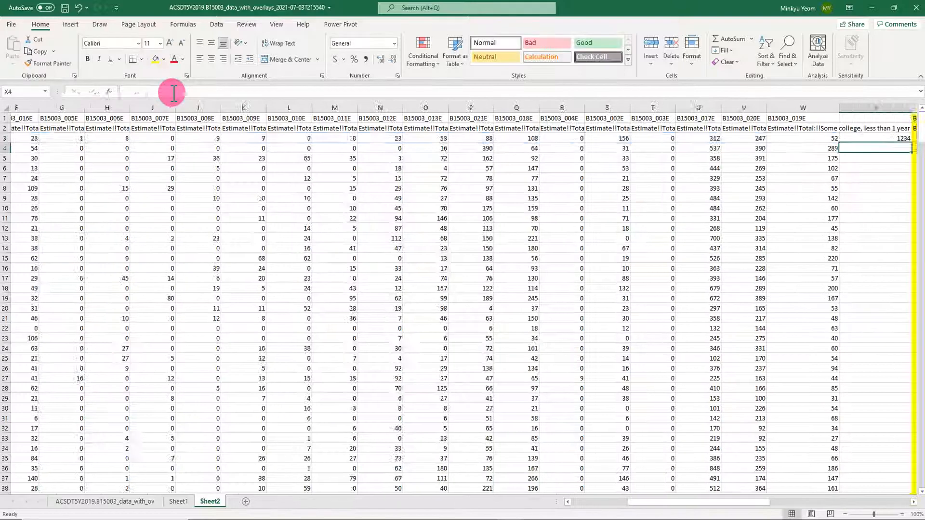
# - Fill the X3 sum formula down column X for all tract rows
pyautogui.moveTo(691, 504); pyautogui.dragTo(775, 502)
pyautogui.click(510, 140)
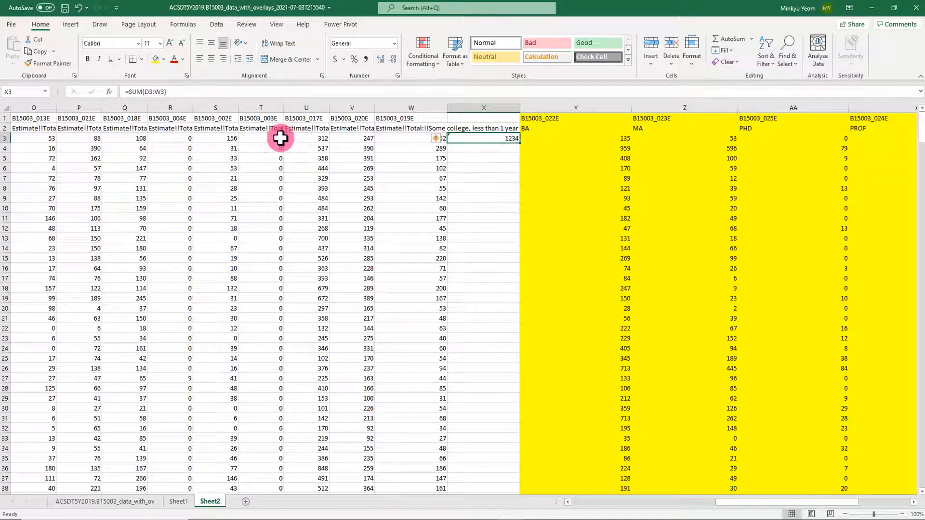
pyautogui.doubleClick(522, 144)
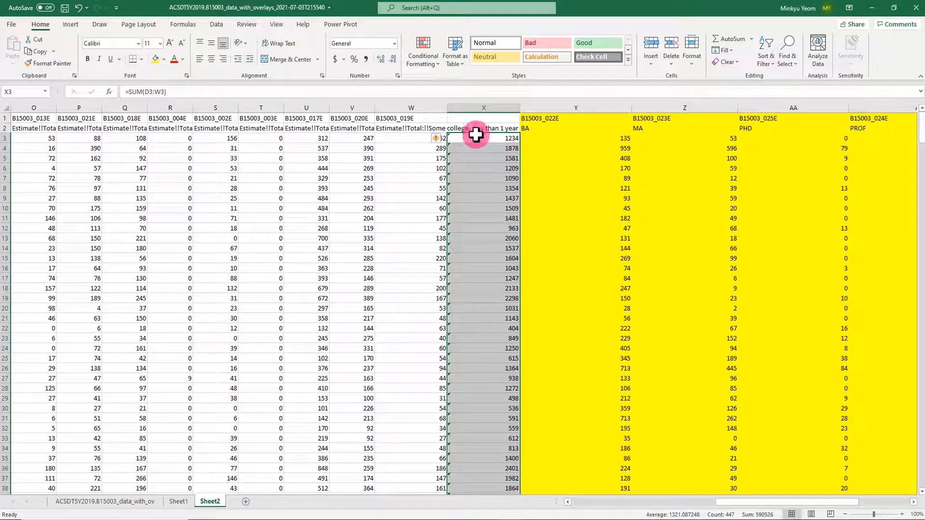
# - Replace the sum formulas in column X with their values and label the column UNDER_HEDU in X2
pyautogui.hotkey('ctrl', 'c')
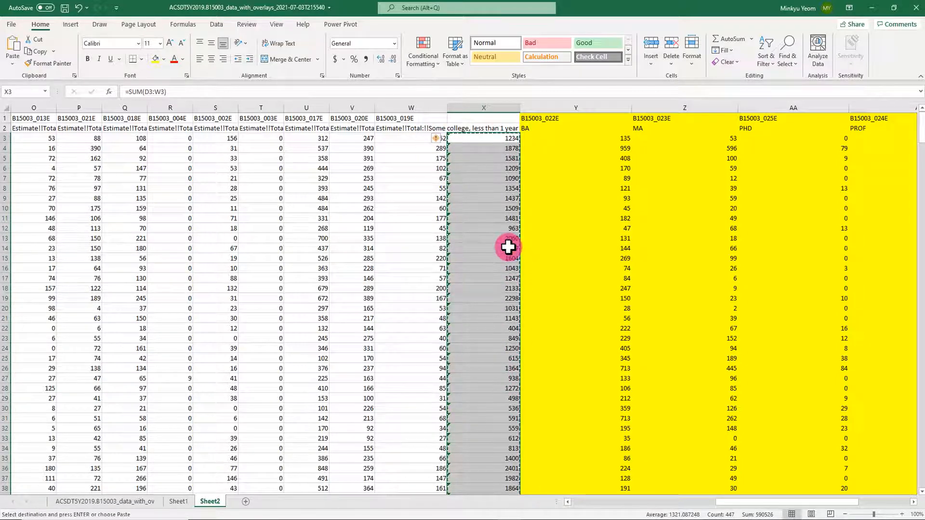
pyautogui.rightClick(461, 140)
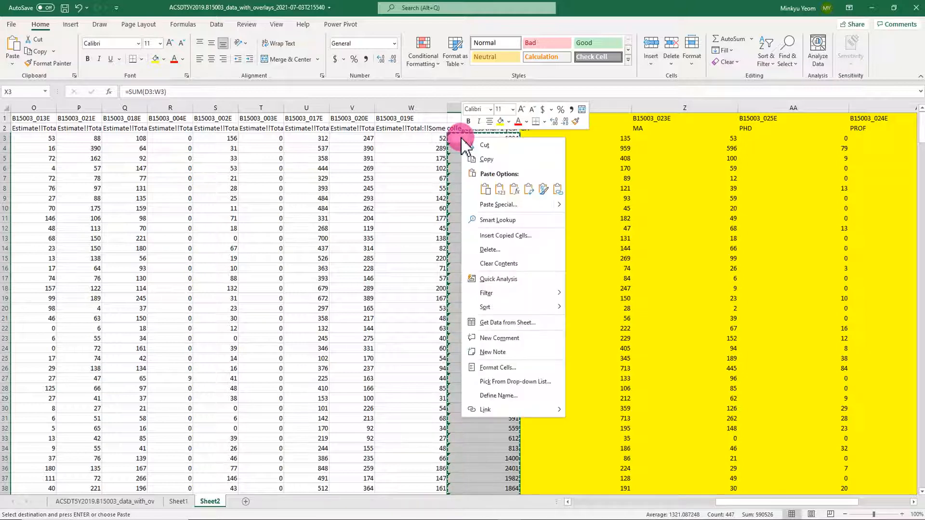
pyautogui.click(484, 203)
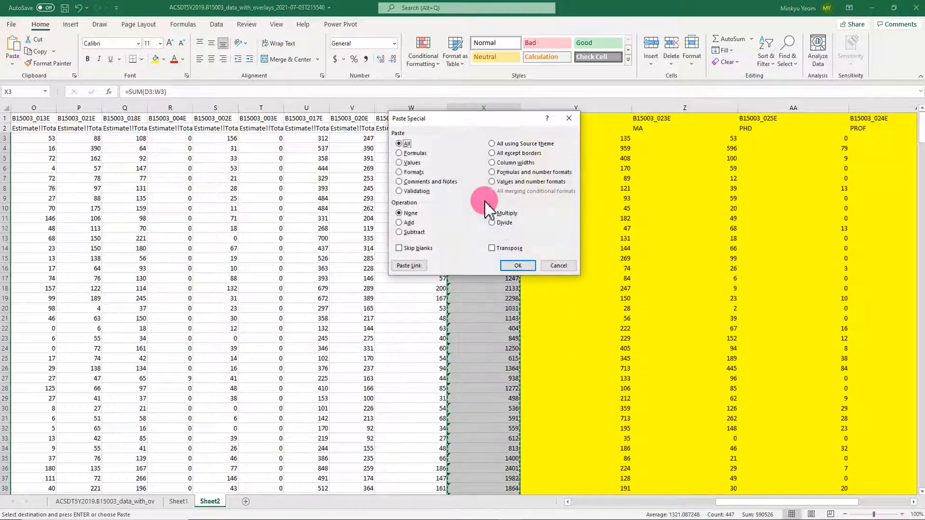
pyautogui.click(420, 163)
pyautogui.click(516, 266)
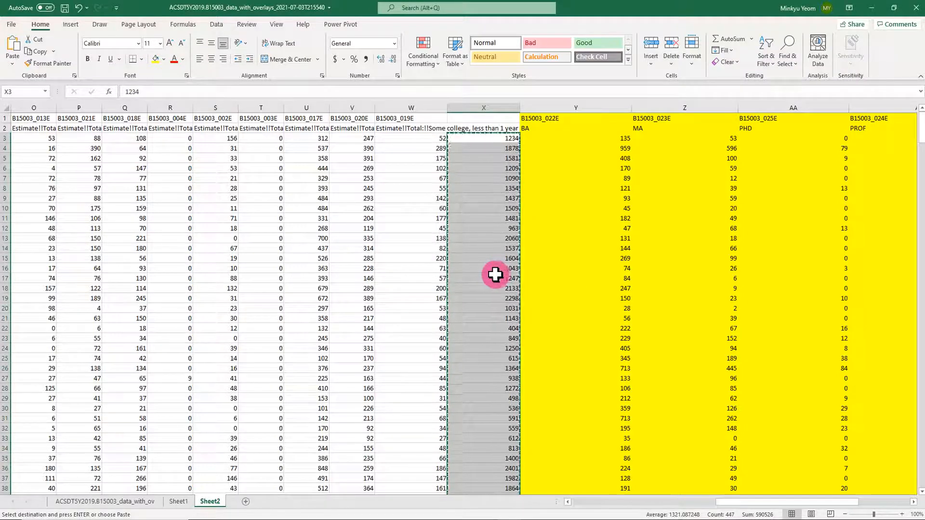
pyautogui.click(487, 128)
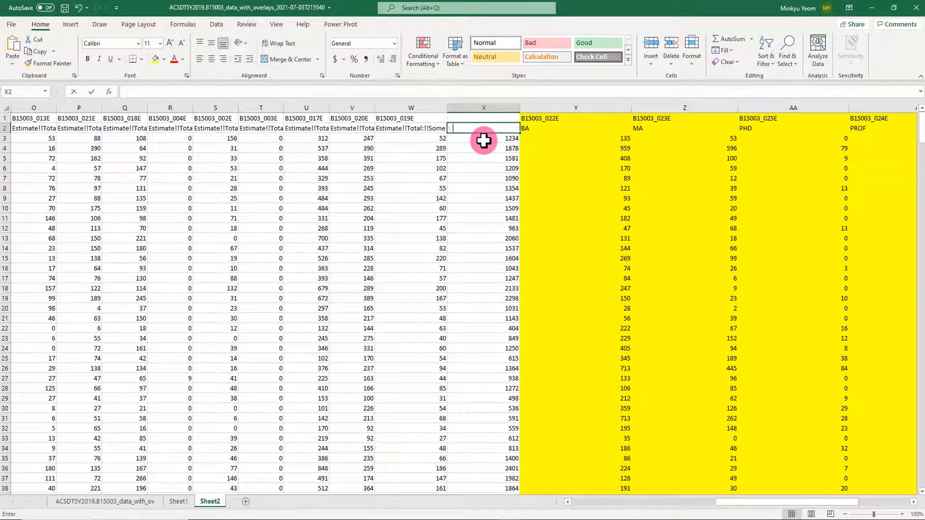
pyautogui.write('UNDER_HEDU')
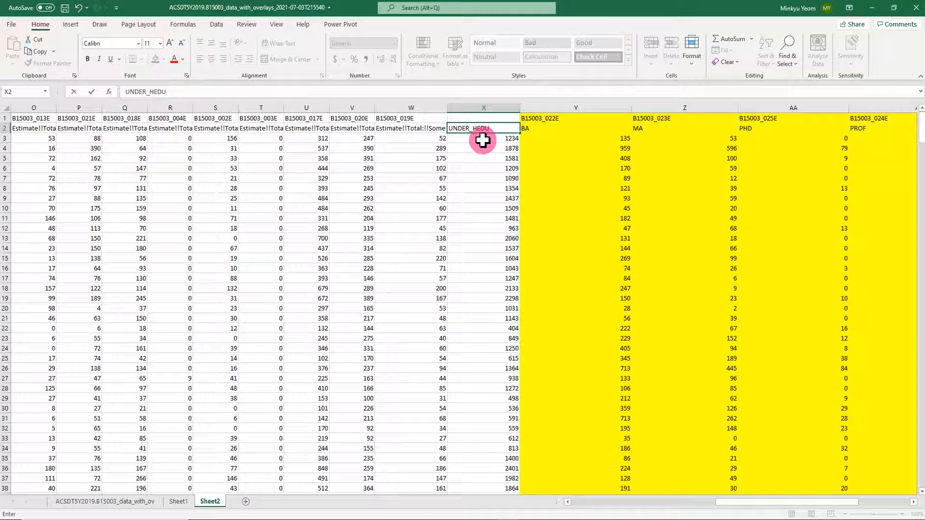
# - Delete all individual below-bachelor's estimate columns between TOTAL and UNDER_HEDU
pyautogui.click(415, 107)
pyautogui.moveTo(415, 108); pyautogui.dragTo(136, 108)
pyautogui.rightClick(136, 108)
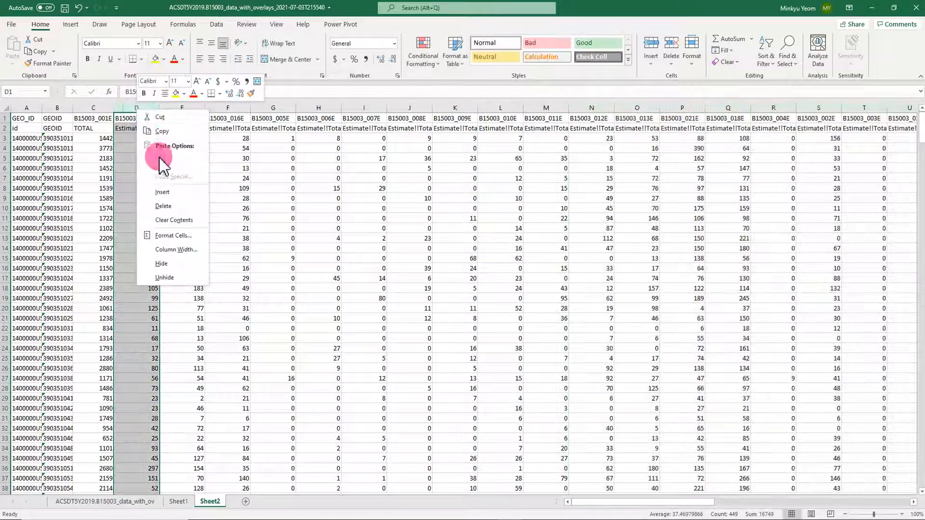
pyautogui.click(167, 206)
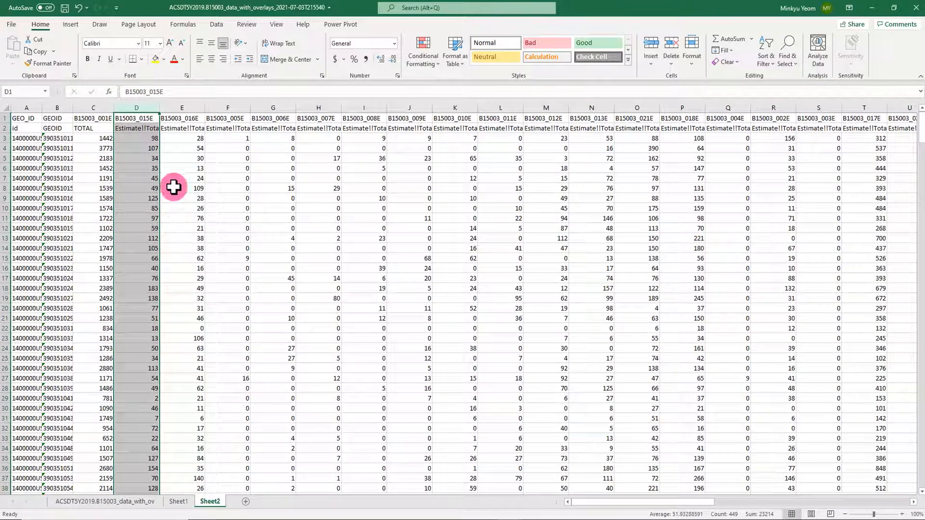
pyautogui.moveTo(137, 103); pyautogui.dragTo(669, 105)
pyautogui.rightClick(671, 109)
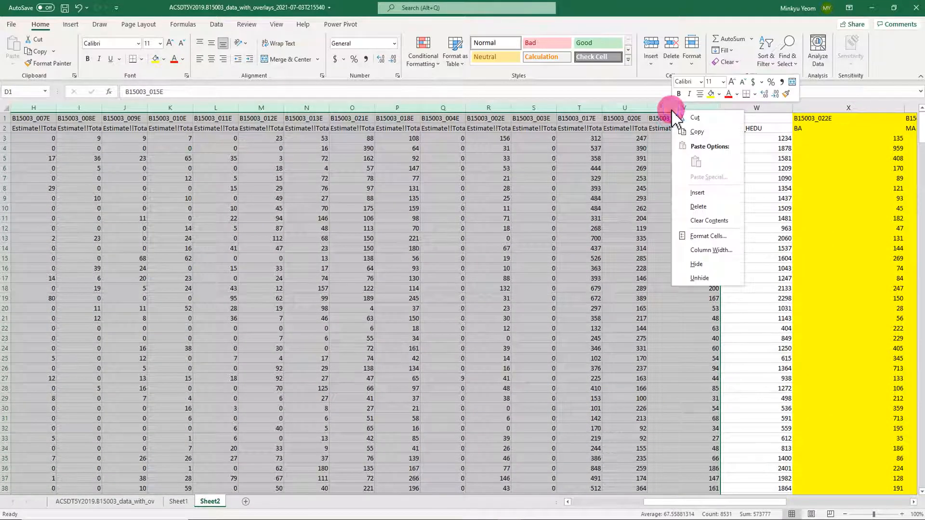
pyautogui.click(699, 207)
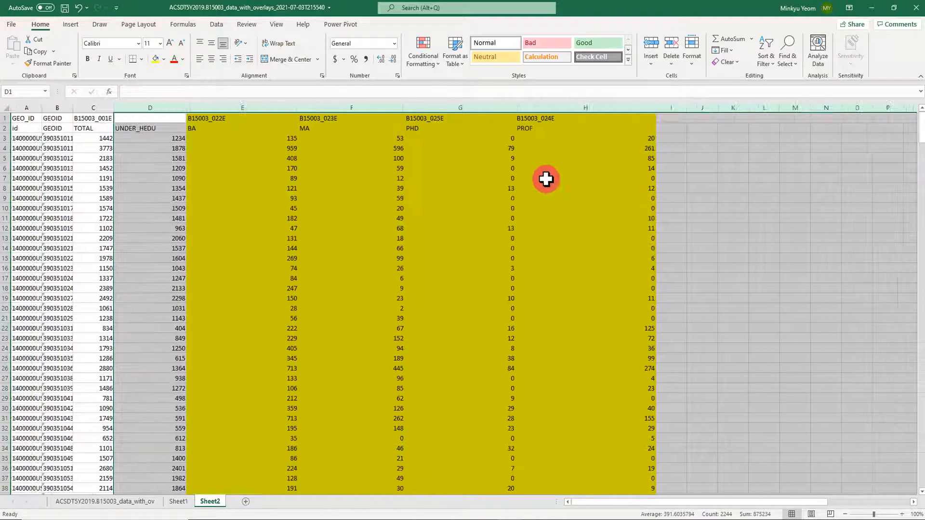
pyautogui.click(786, 207)
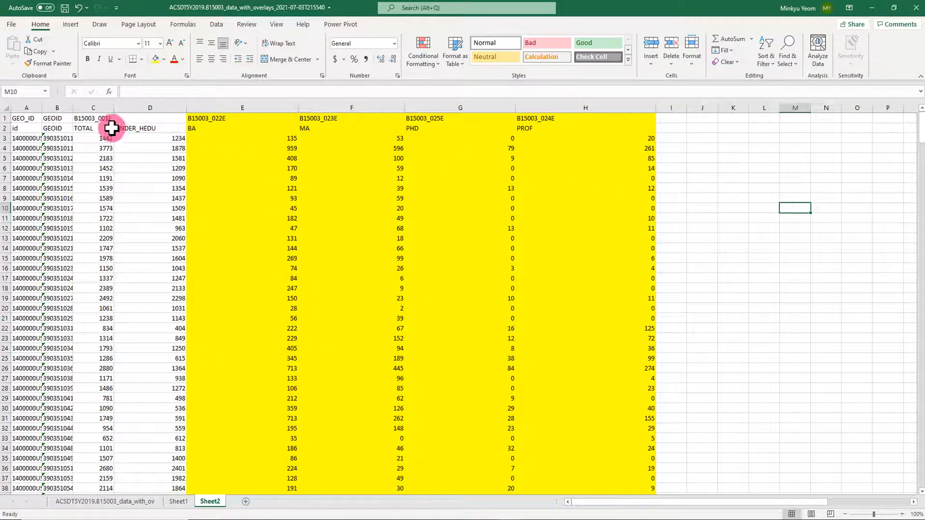
# - Delete the first row containing the B15003 variable codes
pyautogui.click(2, 118)
pyautogui.rightClick(3, 118)
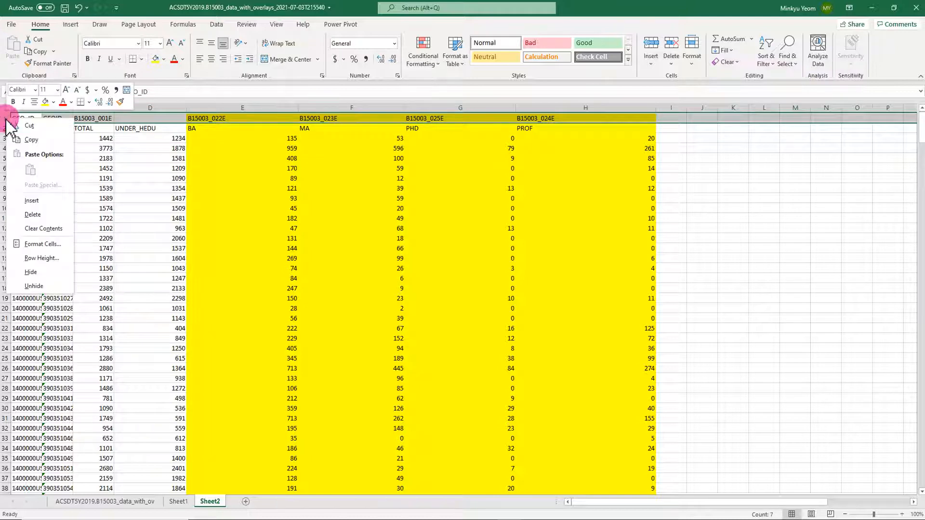
pyautogui.click(41, 214)
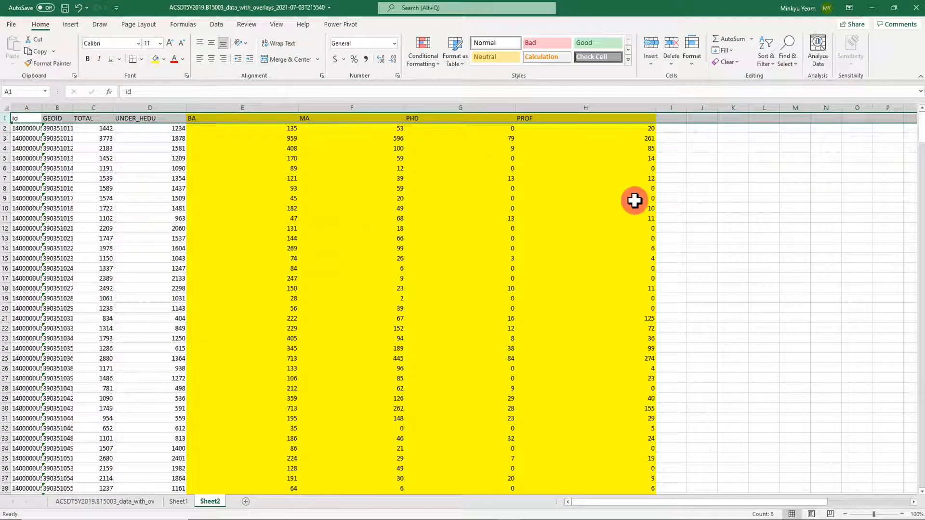
# - Remove the yellow fill from the BA, MA, PHD and PROF columns
pyautogui.click(260, 109)
pyautogui.moveTo(260, 110); pyautogui.dragTo(574, 108)
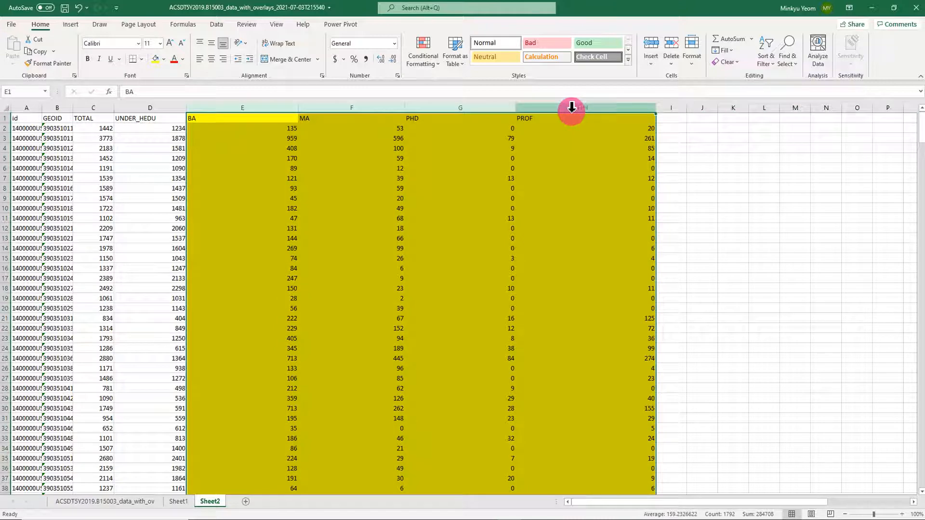
pyautogui.click(166, 59)
pyautogui.click(177, 168)
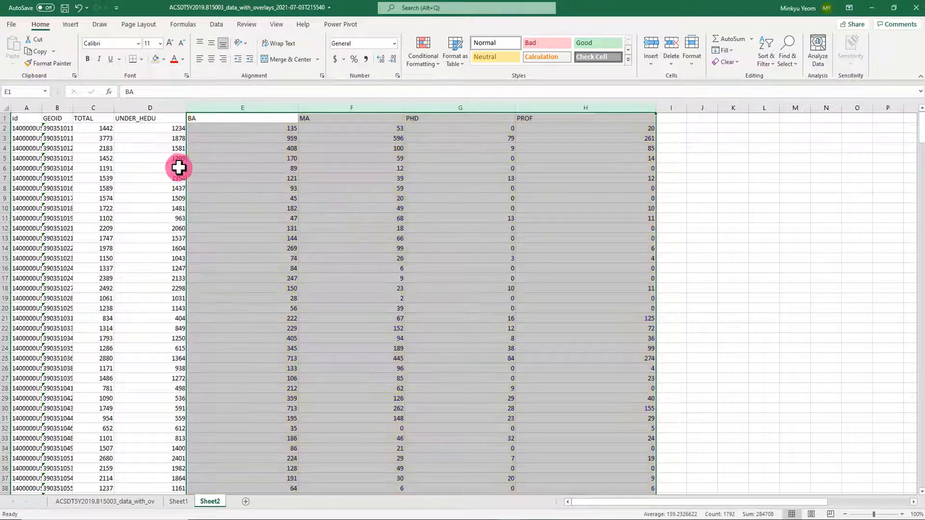
pyautogui.click(355, 200)
# - Autofit the widths of columns A through H to their contents
pyautogui.moveTo(22, 107); pyautogui.dragTo(657, 107)
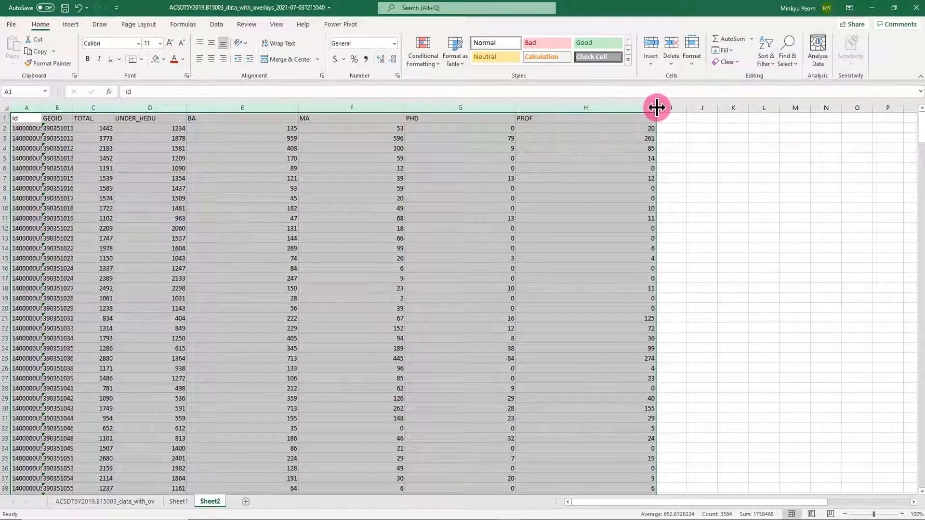
pyautogui.doubleClick(657, 107)
pyautogui.click(532, 168)
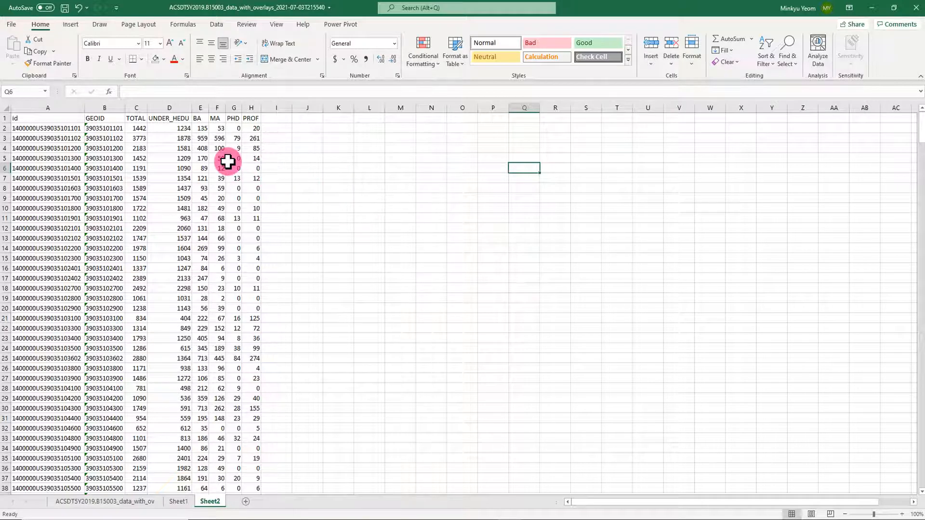
# - Shorten the header in D1 to UN_HEDU
pyautogui.click(167, 119)
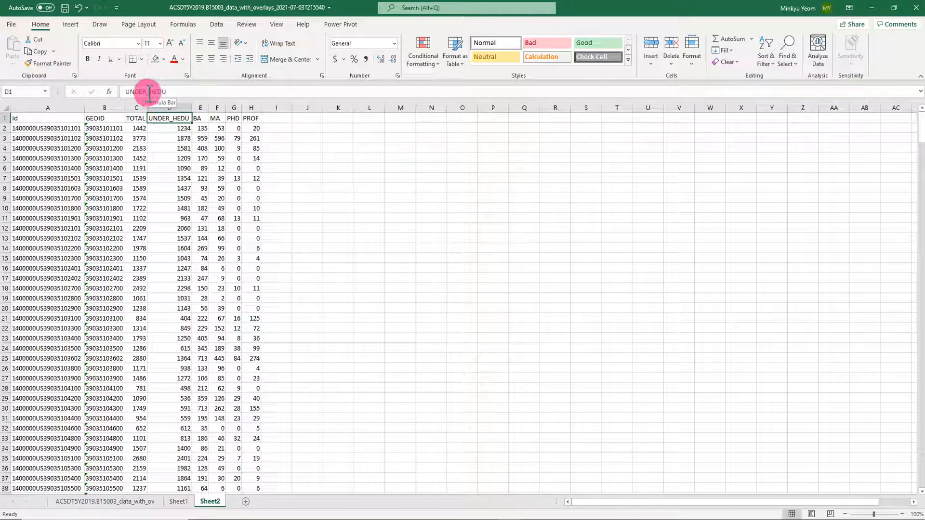
pyautogui.click(149, 92)
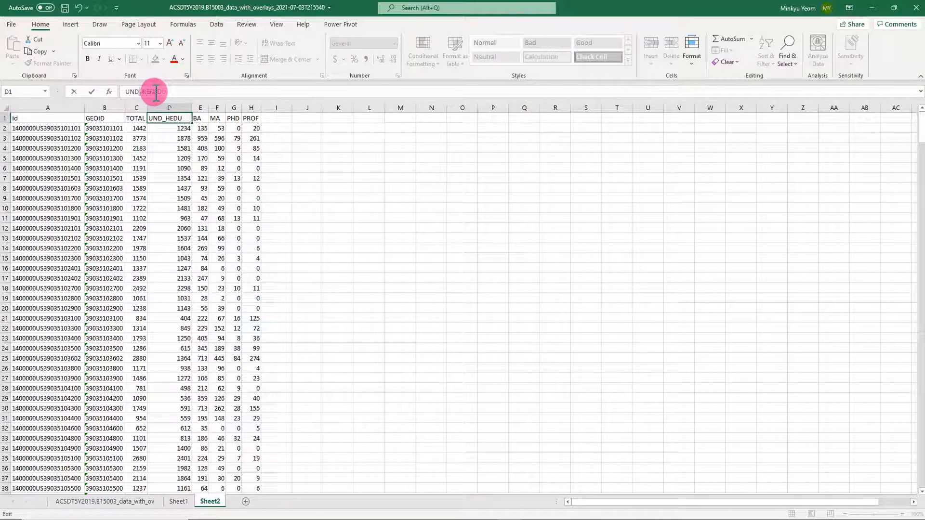
pyautogui.click(364, 146)
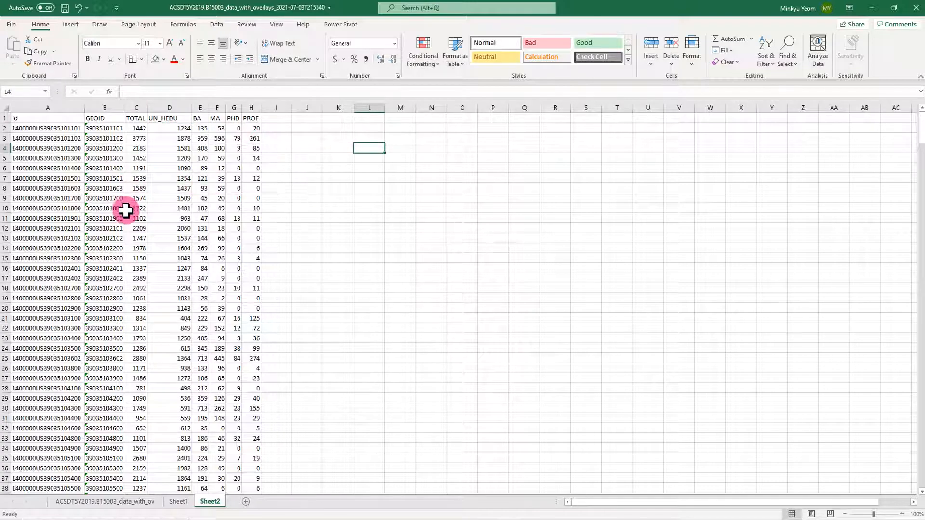
pyautogui.scroll(-20, 127, 221)
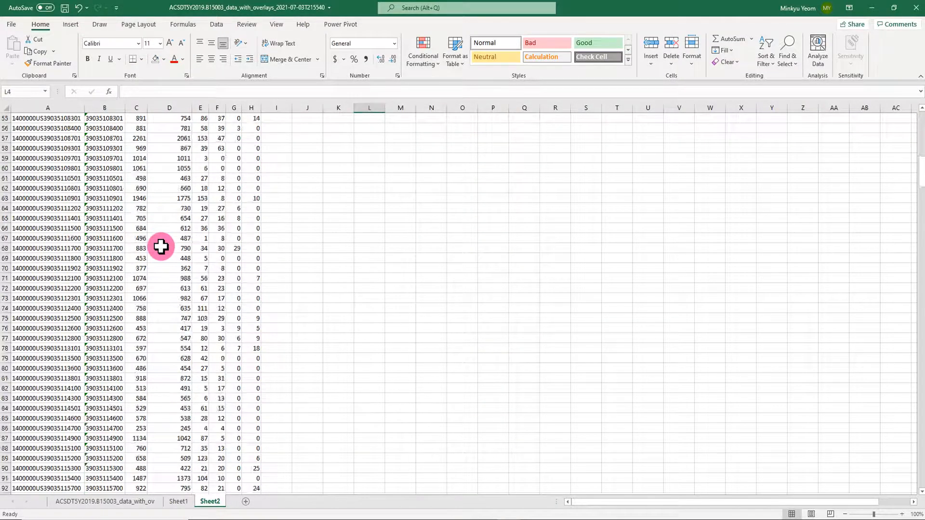
pyautogui.scroll(-5, 169, 251)
pyautogui.scroll(-5, 171, 263)
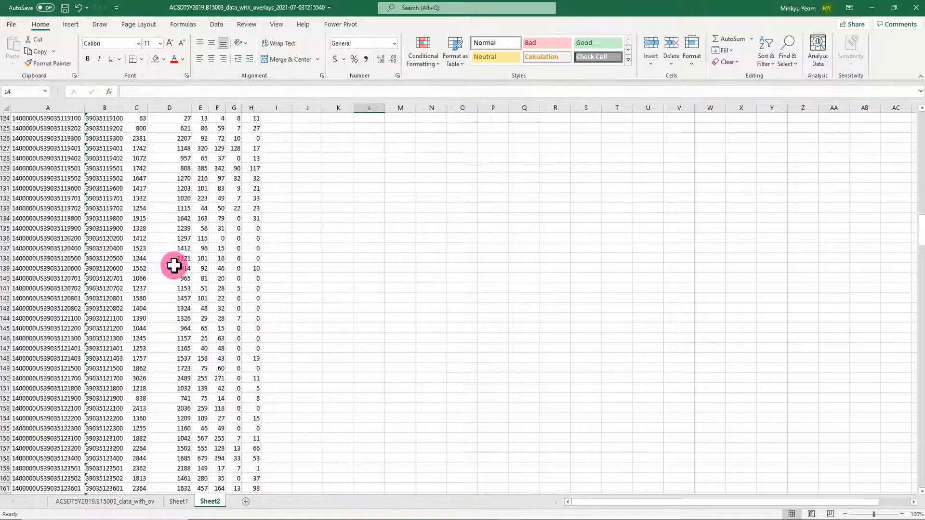
pyautogui.scroll(13, 182, 268)
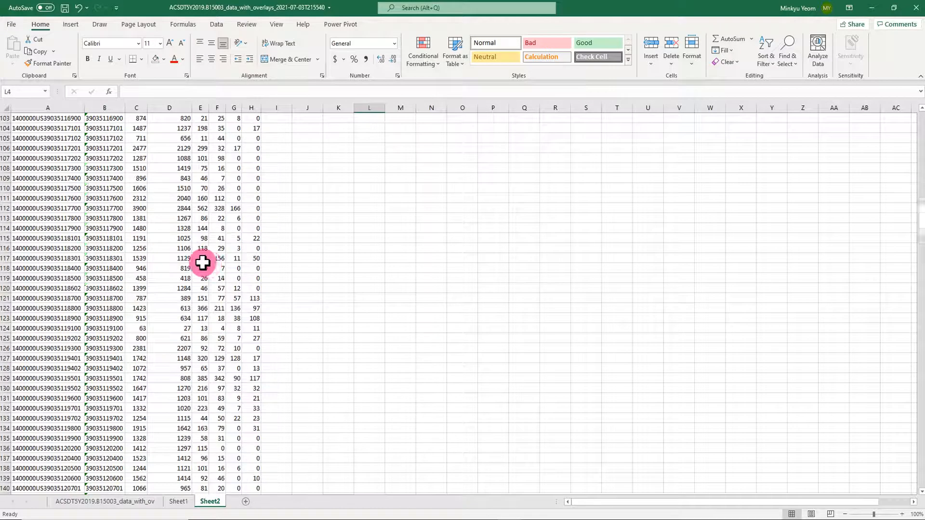
pyautogui.scroll(20, 216, 263)
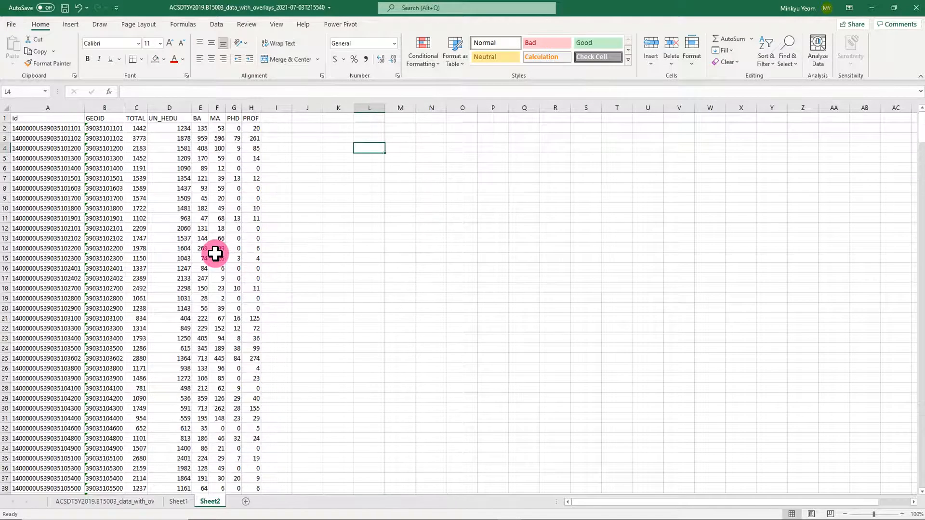
pyautogui.click(431, 257)
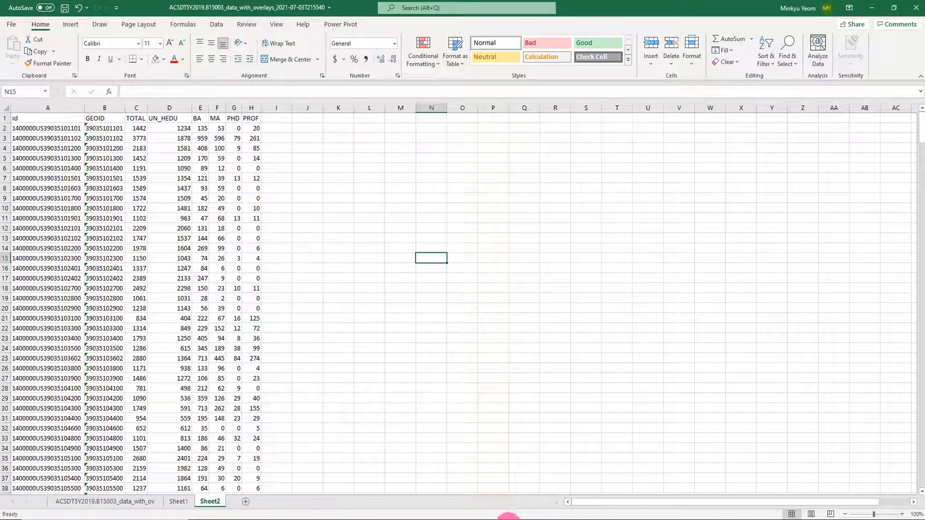
# - Open a new blank workbook and place its window beside the source table
pyautogui.rightClick(508, 518)
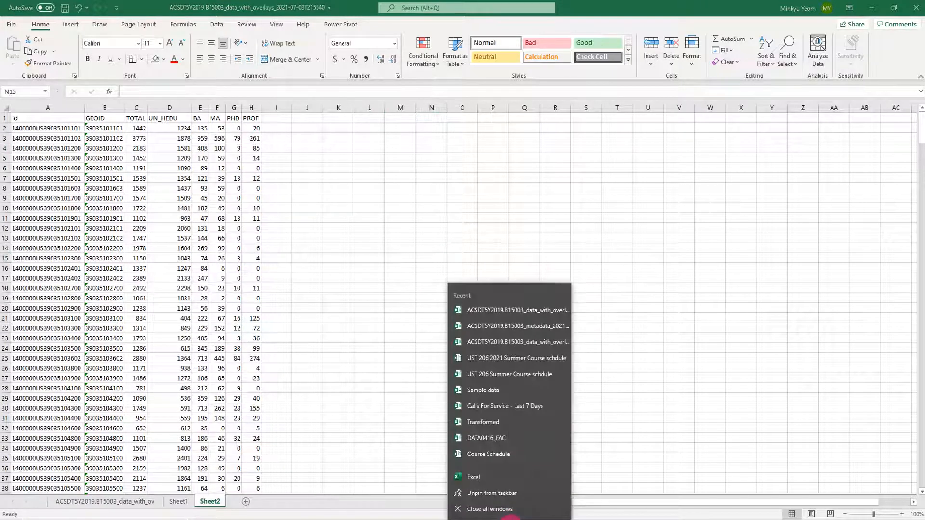
pyautogui.click(510, 480)
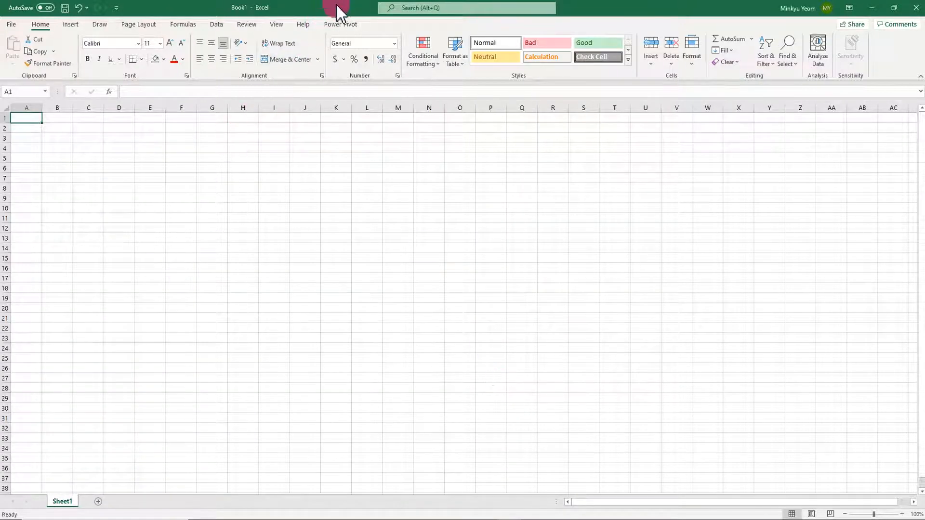
pyautogui.moveTo(338, 8); pyautogui.dragTo(672, 42)
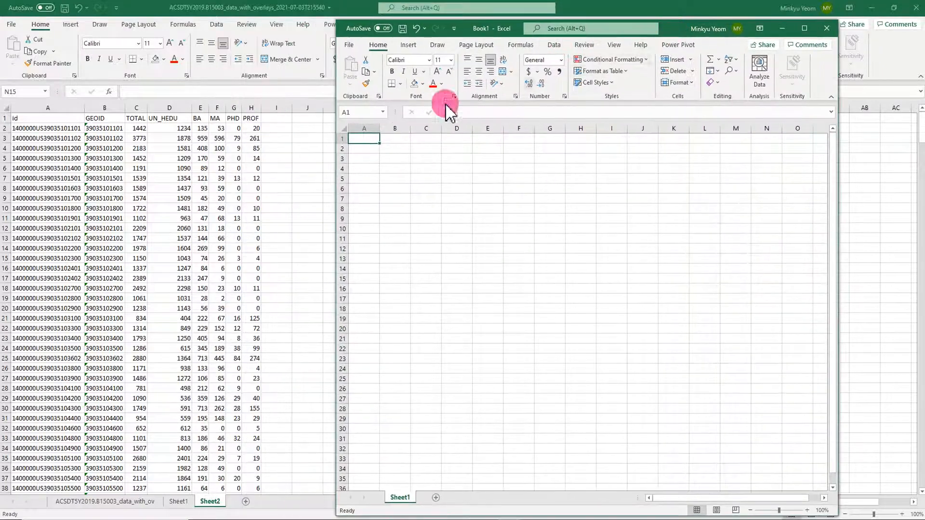
# - Copy the whole Sheet2 table, id through PROF, into the new workbook at A1 and widen column A to fit
pyautogui.click(48, 115)
pyautogui.click(37, 117)
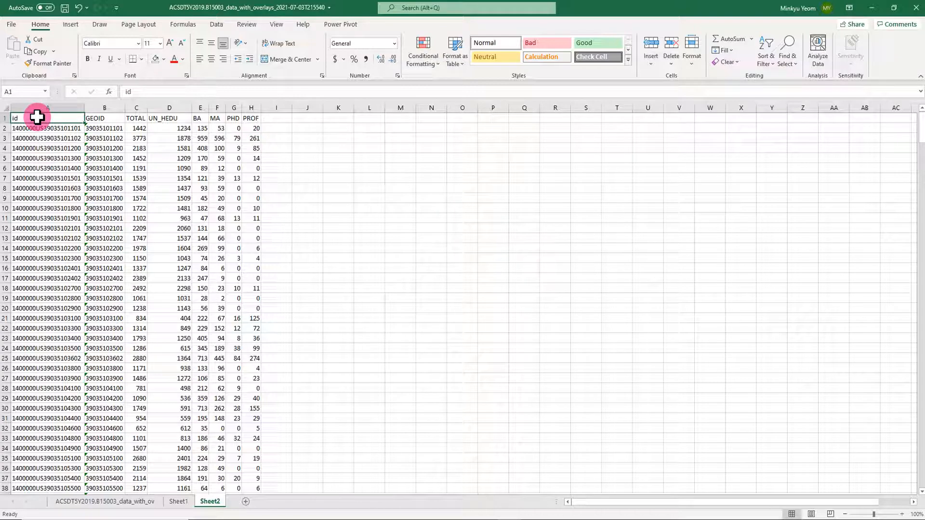
pyautogui.hotkey('ctrl', 'shift', 'Right')
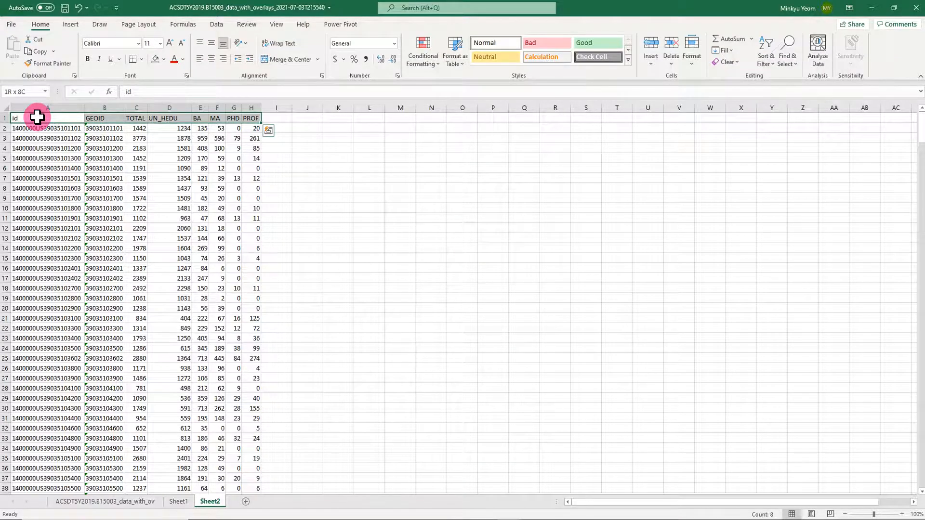
pyautogui.hotkey('ctrl', 'shift', 'Down')
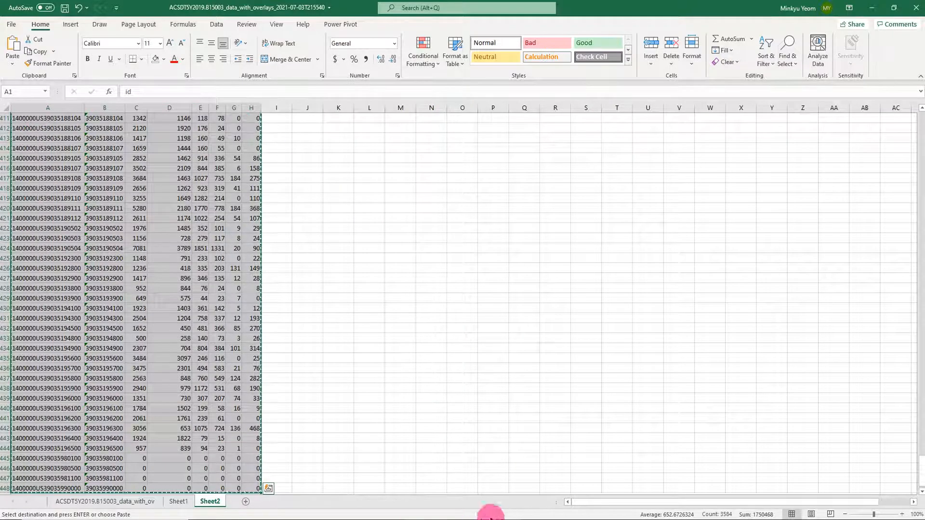
pyautogui.moveTo(508, 518)
pyautogui.click(585, 496)
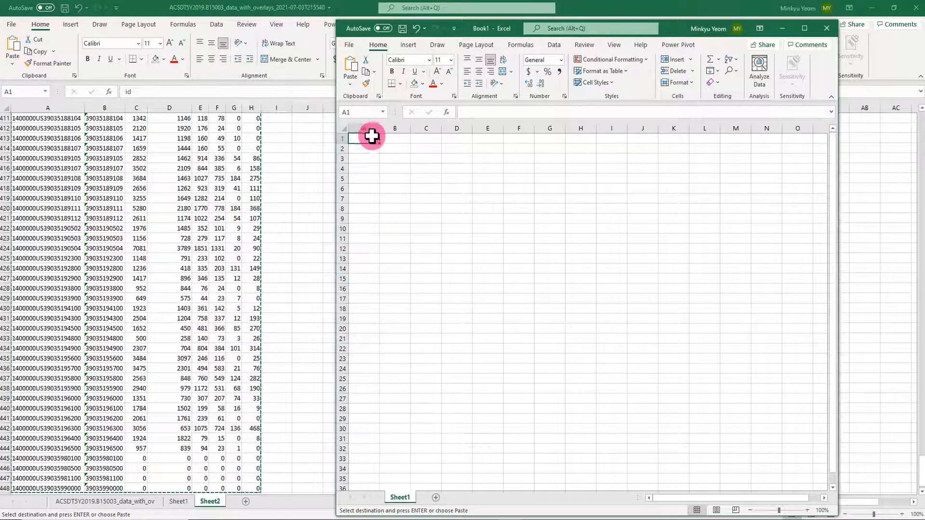
pyautogui.hotkey('ctrl', 'v')
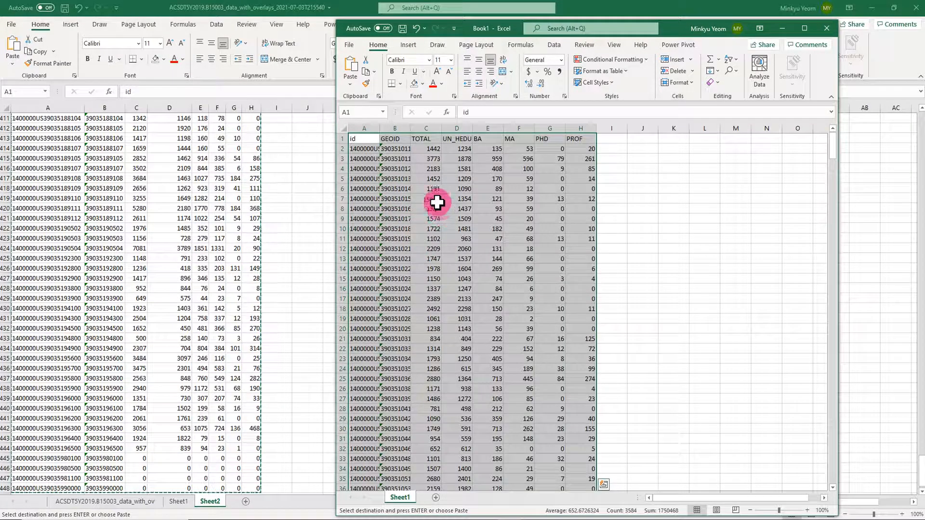
pyautogui.doubleClick(376, 128)
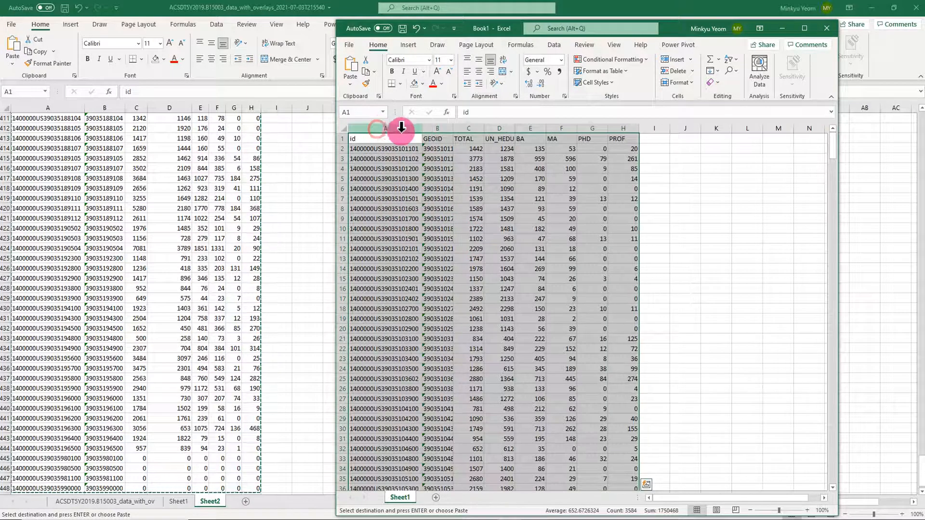
# - Start saving the new workbook in the Census Tract 2019 folder under QGIS Assignment 3, with the file name ready for editing
pyautogui.click(350, 47)
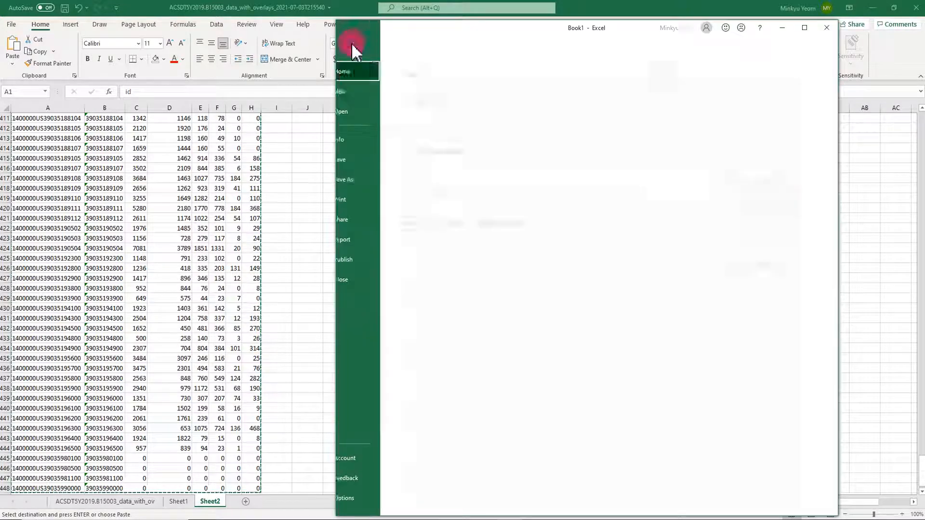
pyautogui.click(383, 179)
pyautogui.click(455, 245)
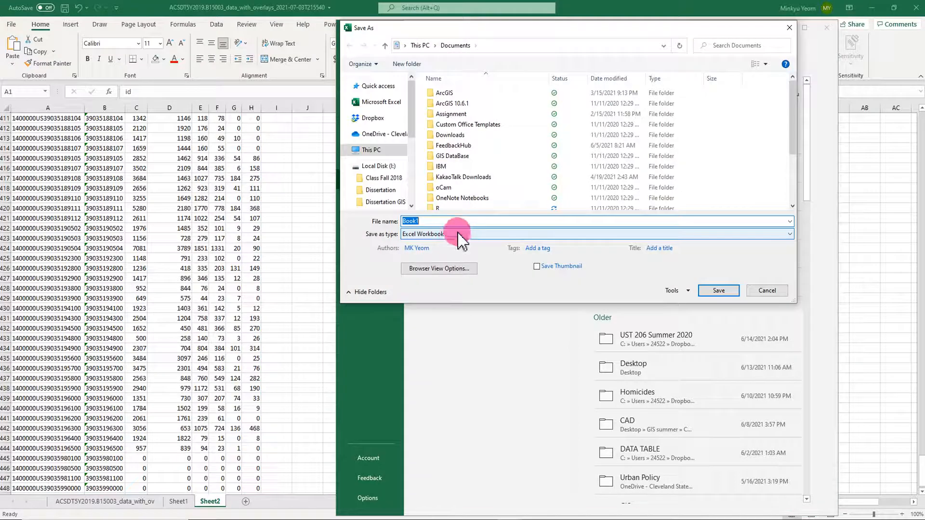
pyautogui.click(379, 165)
pyautogui.doubleClick(455, 156)
pyautogui.doubleClick(475, 114)
pyautogui.doubleClick(507, 163)
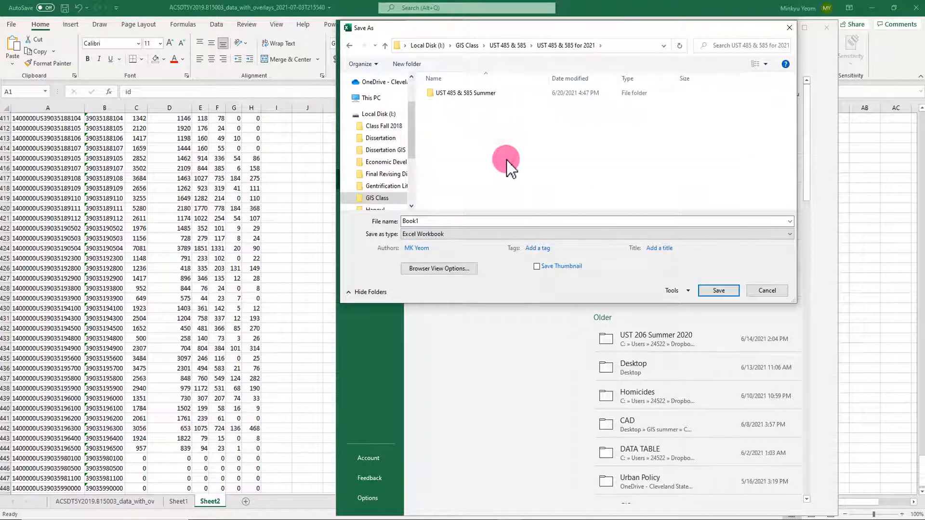
pyautogui.doubleClick(478, 93)
pyautogui.click(465, 95)
pyautogui.doubleClick(463, 94)
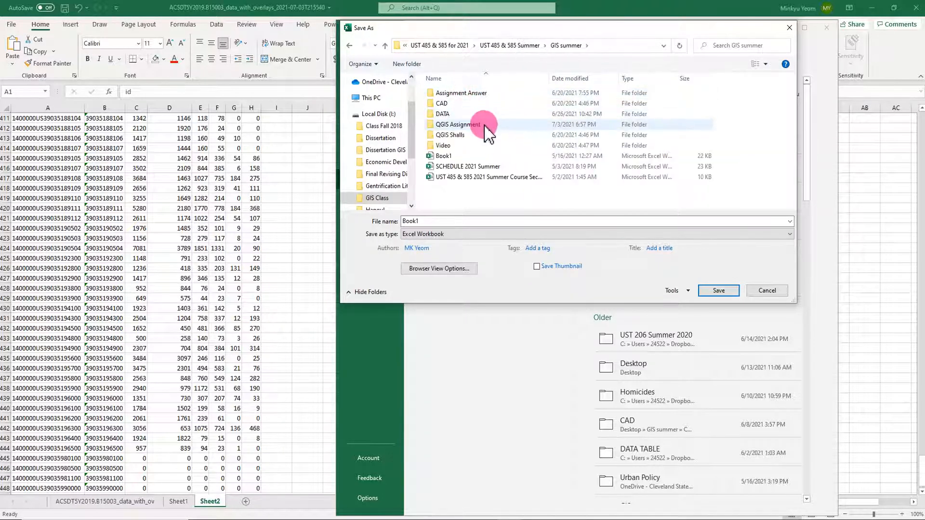
pyautogui.doubleClick(483, 127)
pyautogui.doubleClick(485, 115)
pyautogui.doubleClick(477, 105)
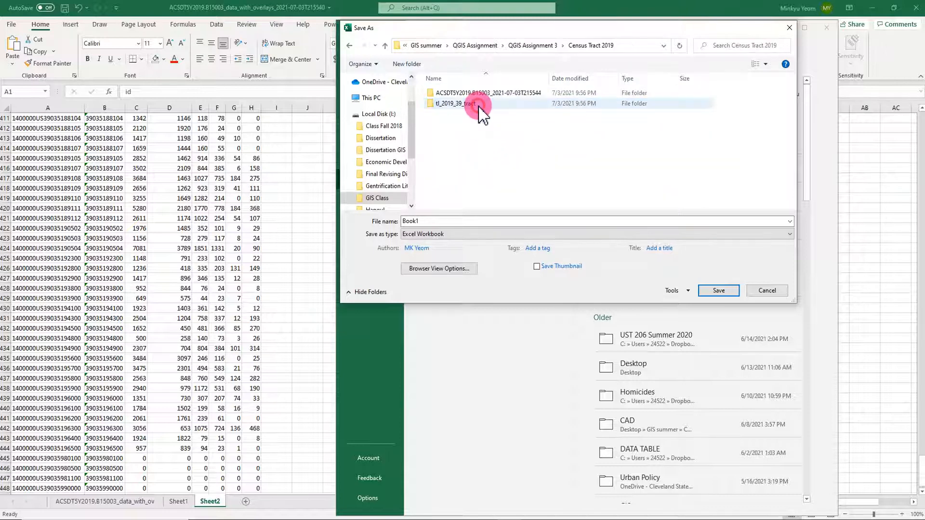
pyautogui.click(457, 222)
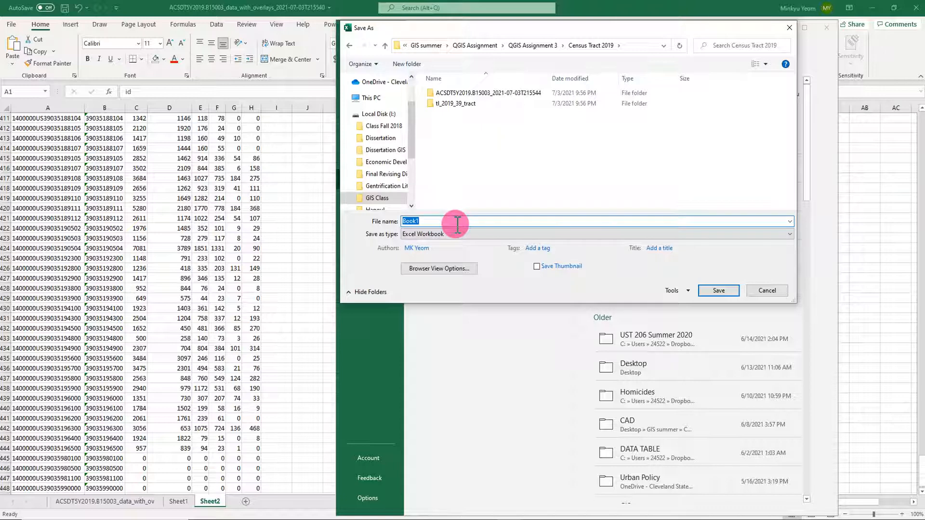
# - Save the new workbook as DATA_EDU in Excel Workbook format inside the ACSDT5Y2019.B15003_2021-07-03T215544 folder
pyautogui.doubleClick(509, 94)
pyautogui.click(440, 221)
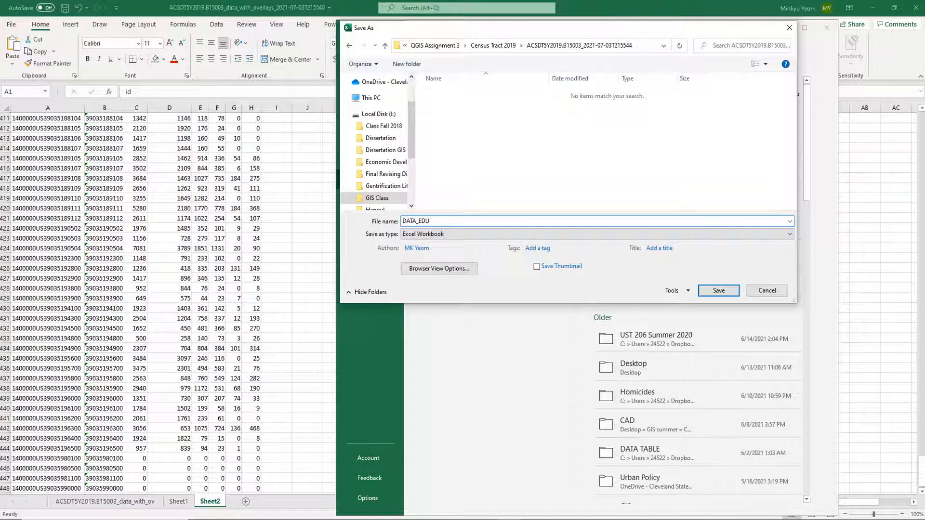
pyautogui.click(719, 290)
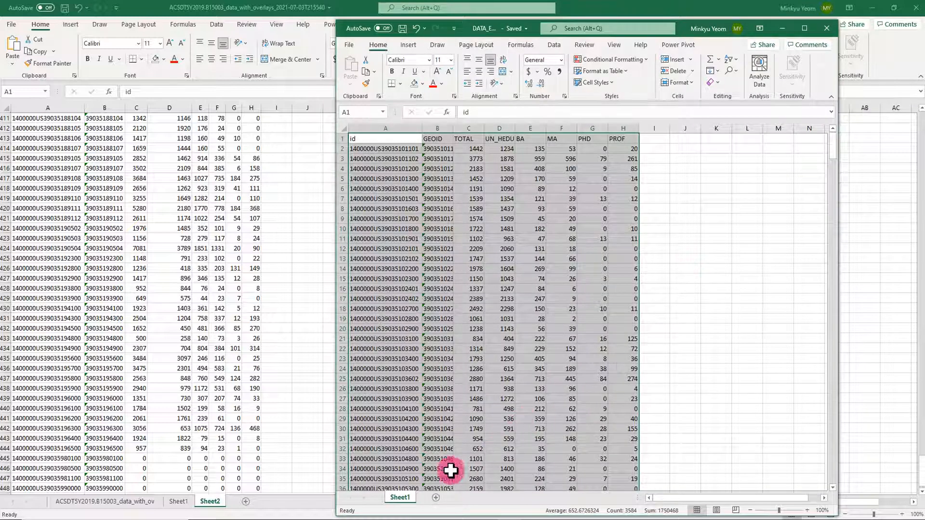
# - Rename the worksheet Sheet1 to DATA_EDU and save the workbook
pyautogui.doubleClick(400, 498)
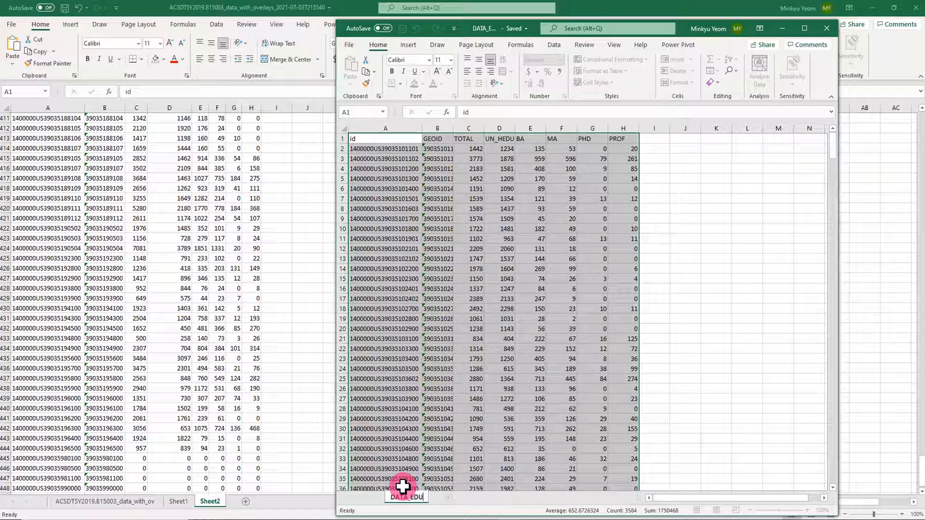
pyautogui.click(689, 348)
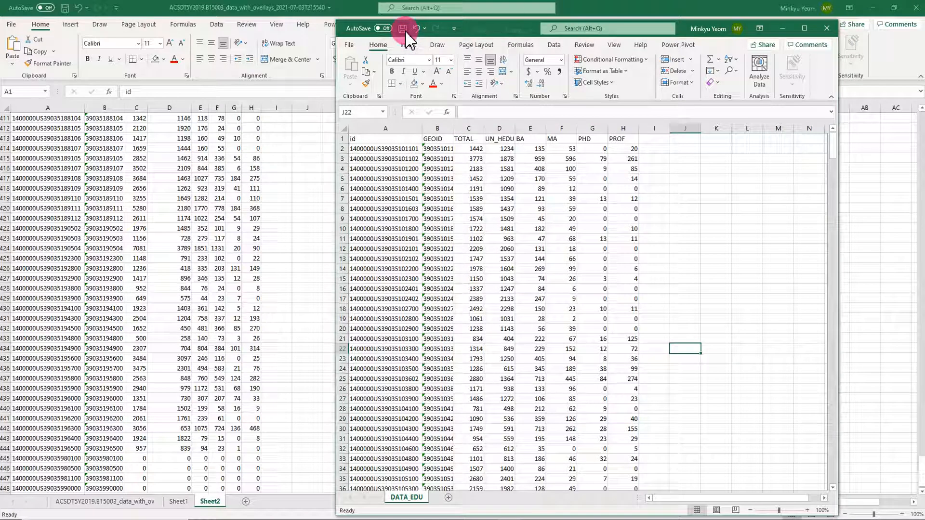
pyautogui.click(791, 29)
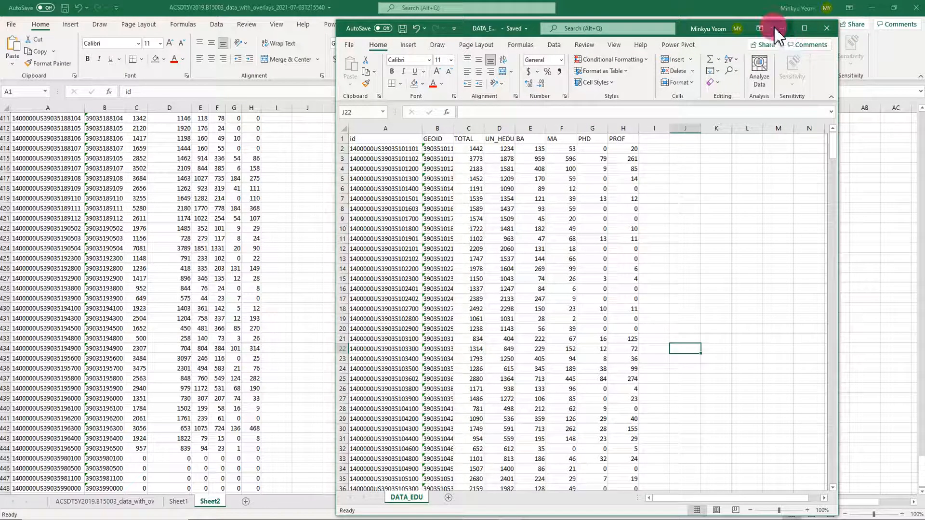
# - Switch to QGIS and close the two open attribute tables
pyautogui.click(871, 8)
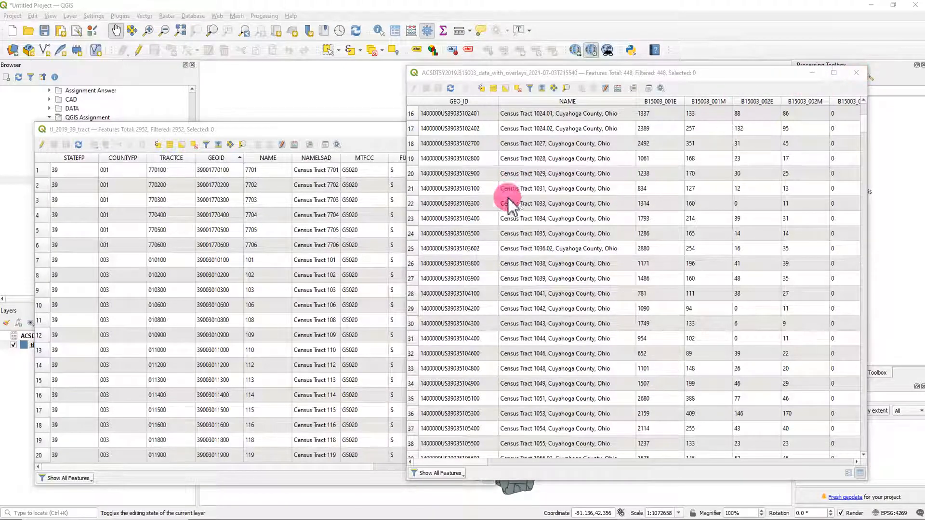
pyautogui.click(856, 73)
pyautogui.click(483, 129)
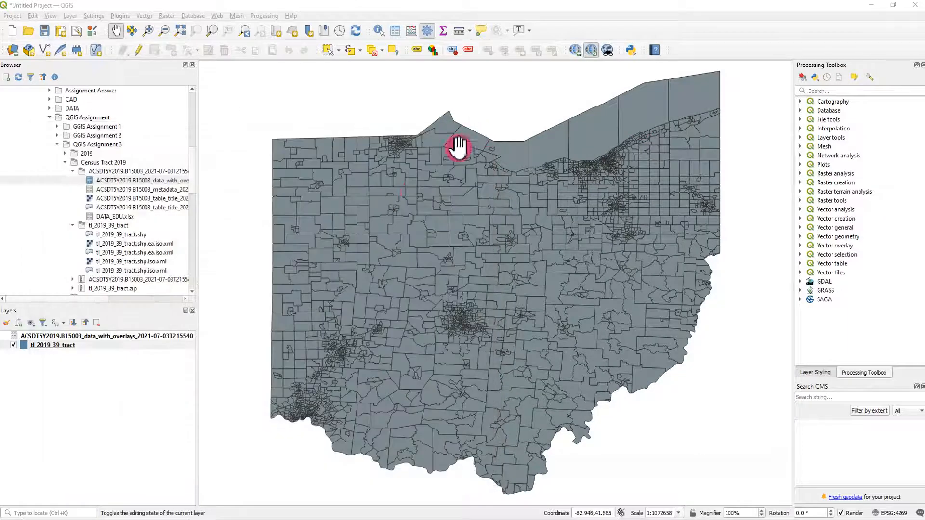
# - Remove the ACSDT5Y2019.B15003_data_with_overlays layer from the project
pyautogui.rightClick(115, 337)
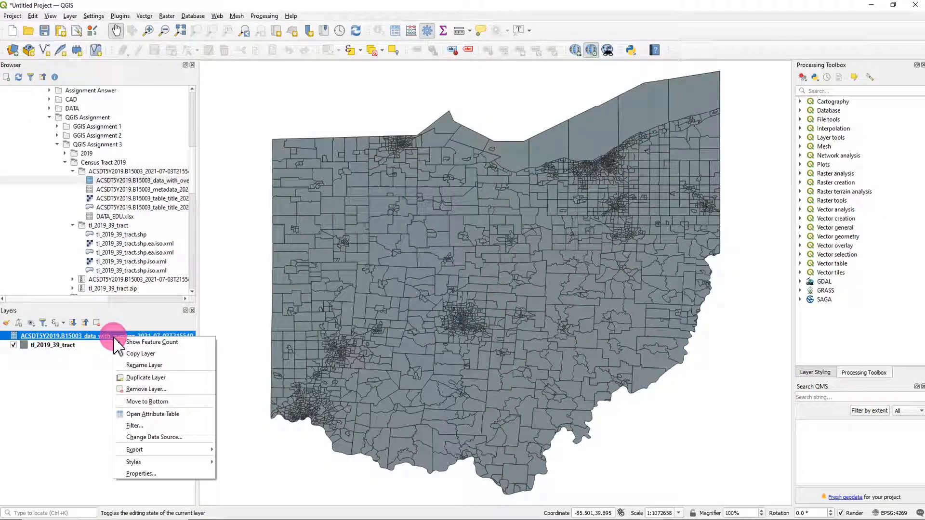
pyautogui.click(157, 392)
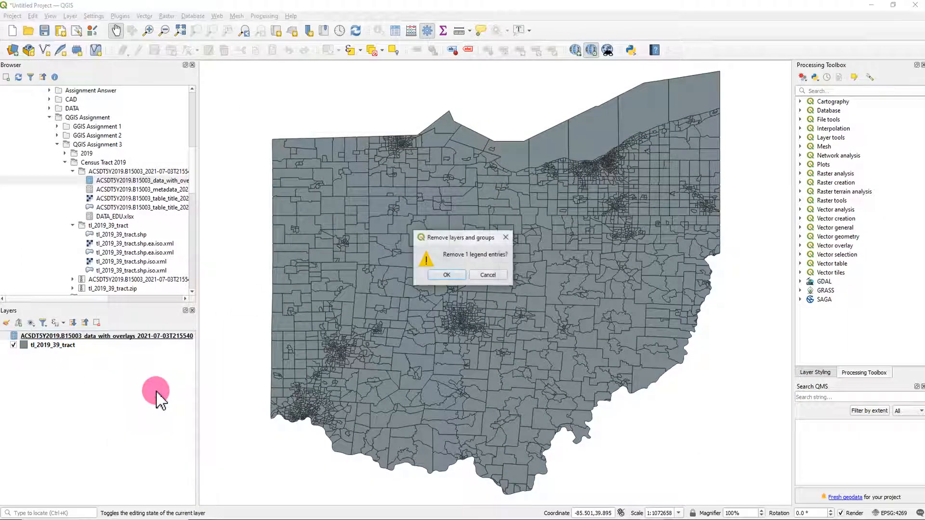
pyautogui.click(446, 274)
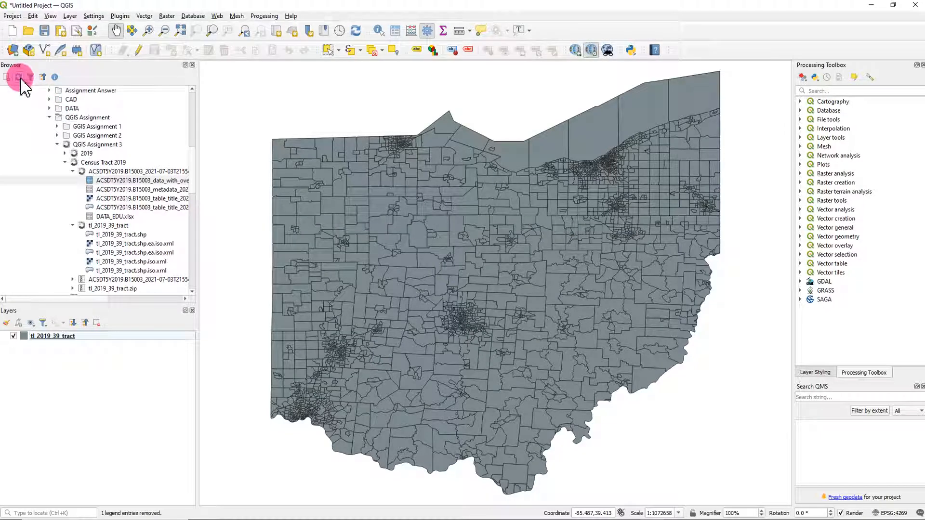
# - Add DATA_EDU.xlsx from the project files as a layer and open its attribute table
pyautogui.click(127, 216)
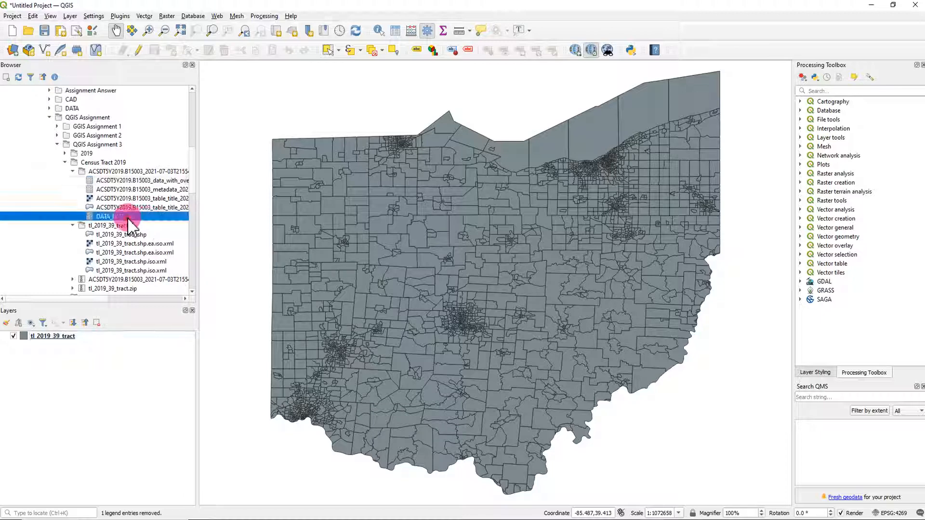
pyautogui.moveTo(121, 216); pyautogui.dragTo(125, 353)
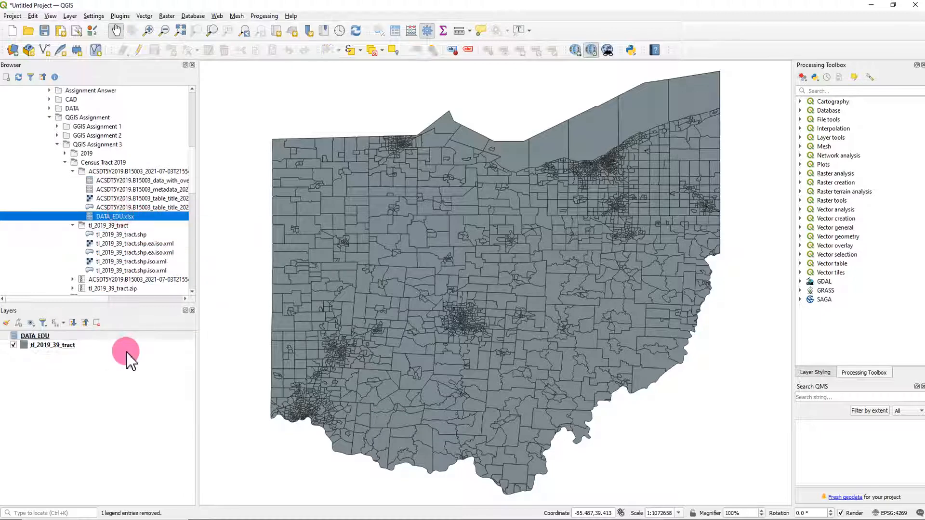
pyautogui.click(44, 338)
pyautogui.rightClick(43, 337)
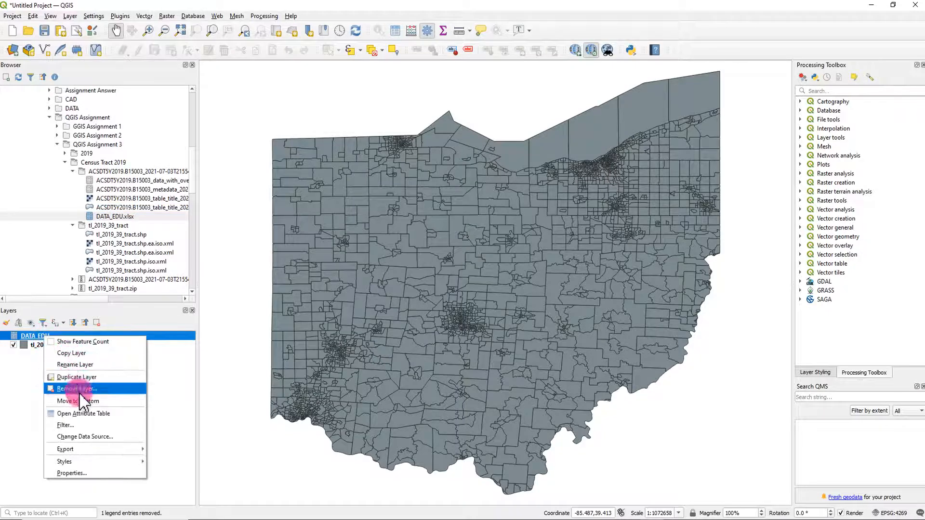
pyautogui.click(85, 414)
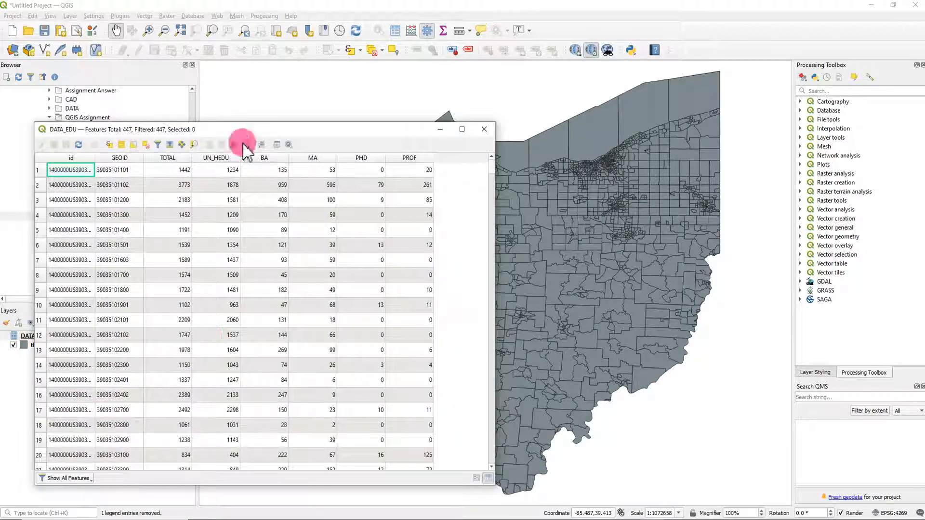
pyautogui.moveTo(269, 128); pyautogui.dragTo(385, 109)
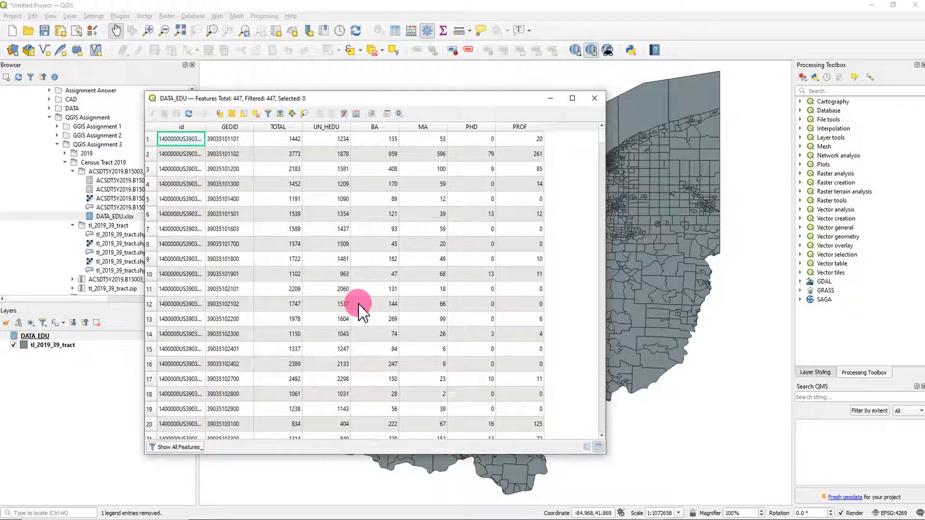
# - Open the attribute table of the tl_2019_39_tract layer and look through its fields
pyautogui.click(65, 348)
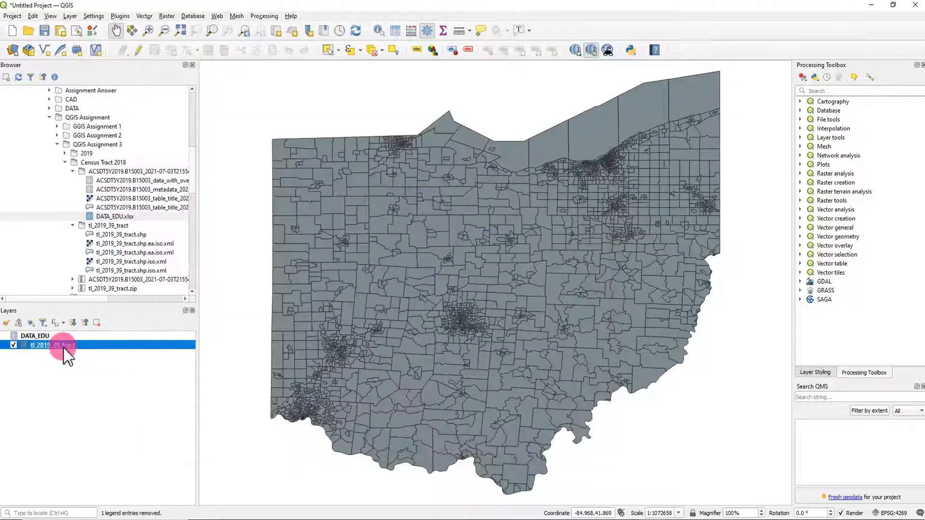
pyautogui.rightClick(65, 348)
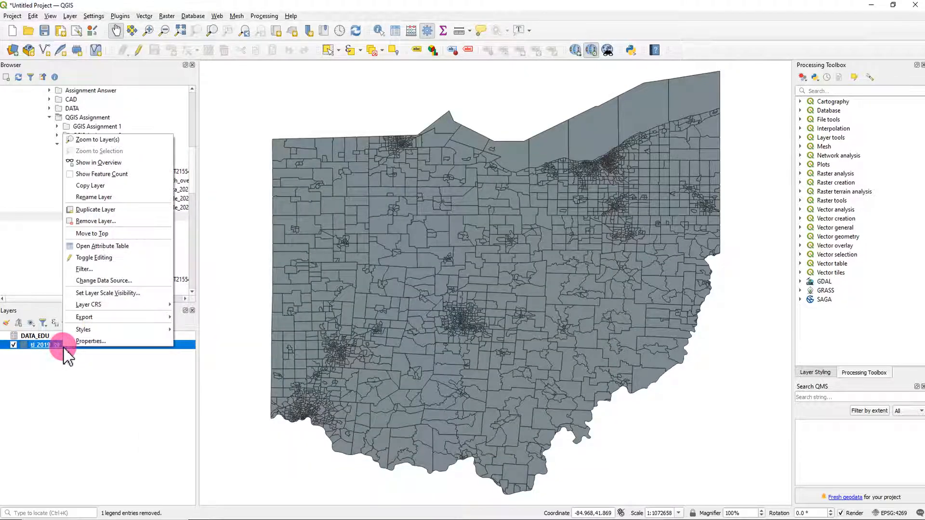
pyautogui.click(112, 246)
pyautogui.moveTo(301, 128); pyautogui.dragTo(399, 107)
pyautogui.moveTo(440, 438); pyautogui.dragTo(475, 440)
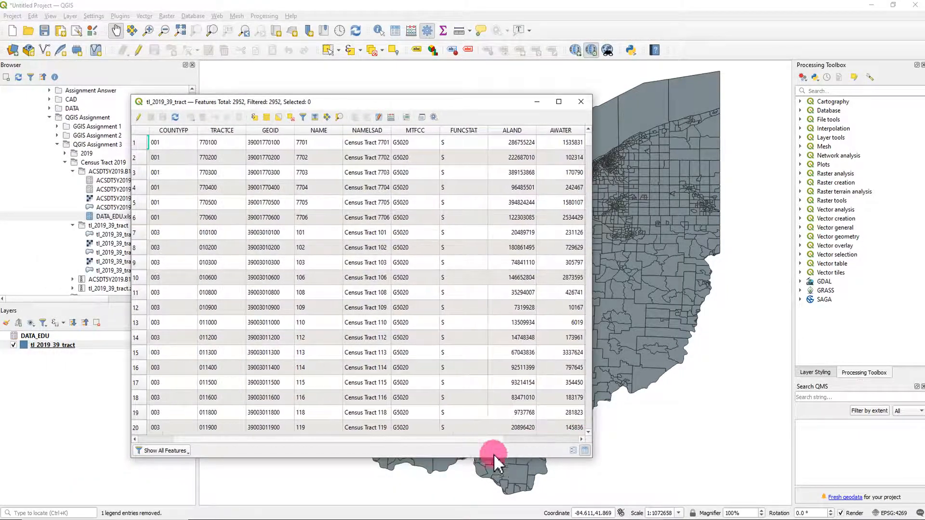
# - Arrange the DATA_EDU and tl_2019_39_tract attribute tables side by side for comparison
pyautogui.click(677, 516)
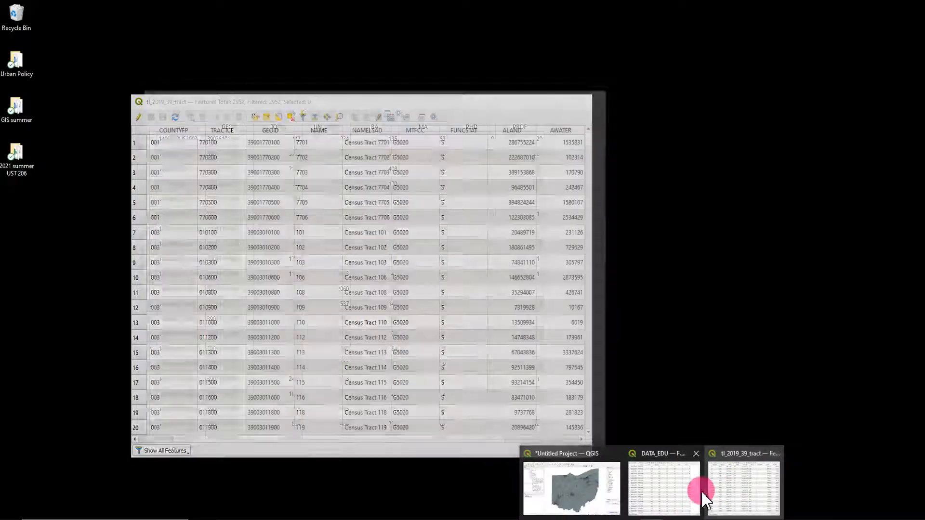
pyautogui.click(682, 494)
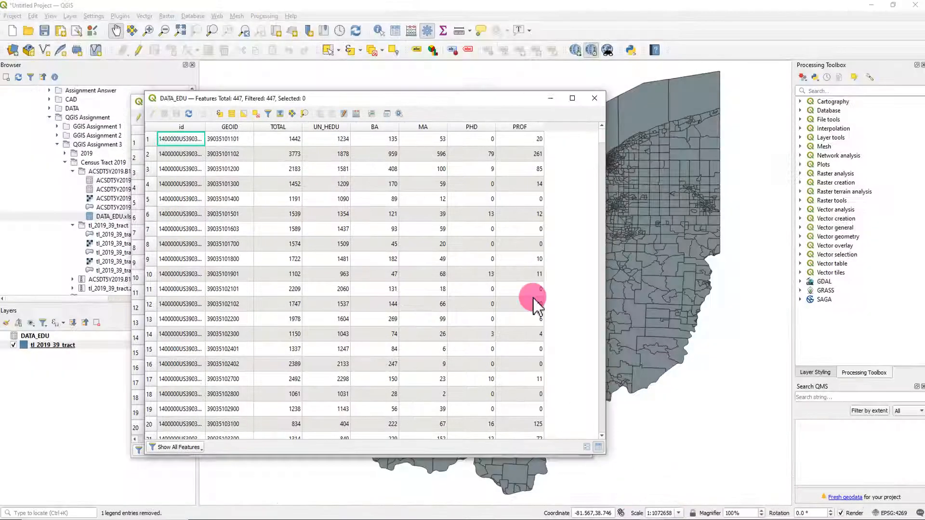
pyautogui.moveTo(392, 99); pyautogui.dragTo(661, 110)
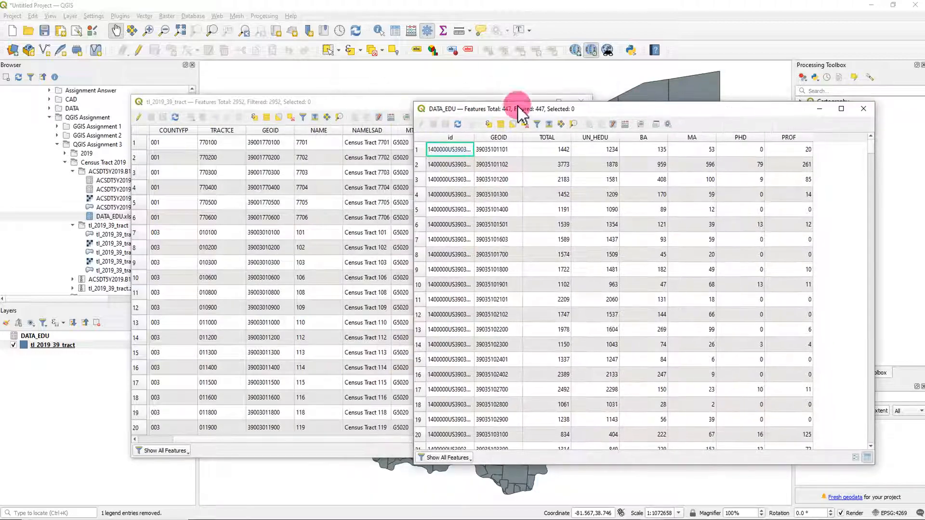
pyautogui.moveTo(415, 96); pyautogui.dragTo(306, 94)
pyautogui.moveTo(625, 112); pyautogui.dragTo(673, 101)
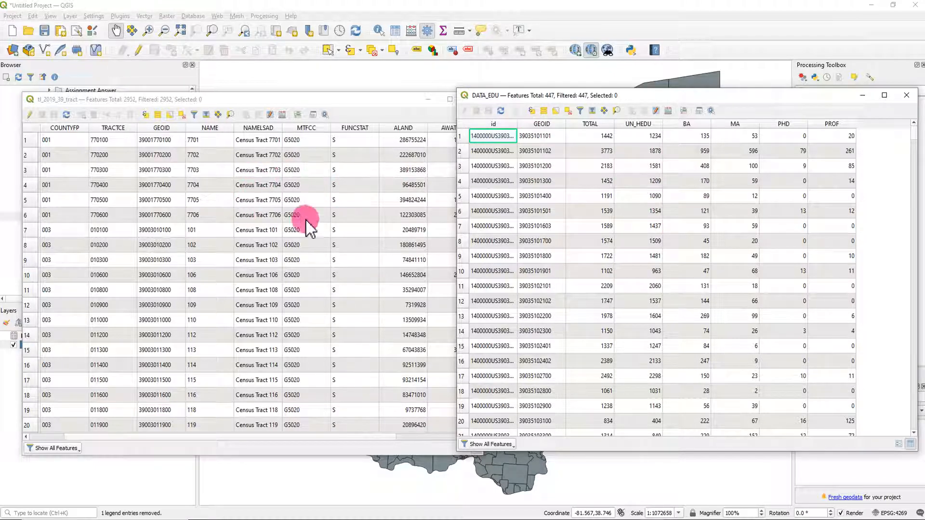
# - Sort both attribute tables by GEOID, compare their GEOID values as a common key, and close both tables
pyautogui.click(150, 128)
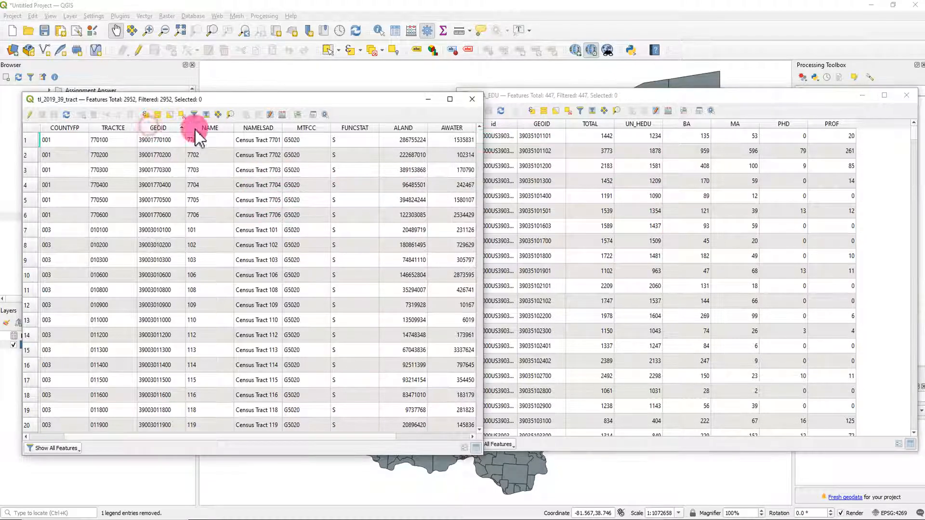
pyautogui.click(544, 125)
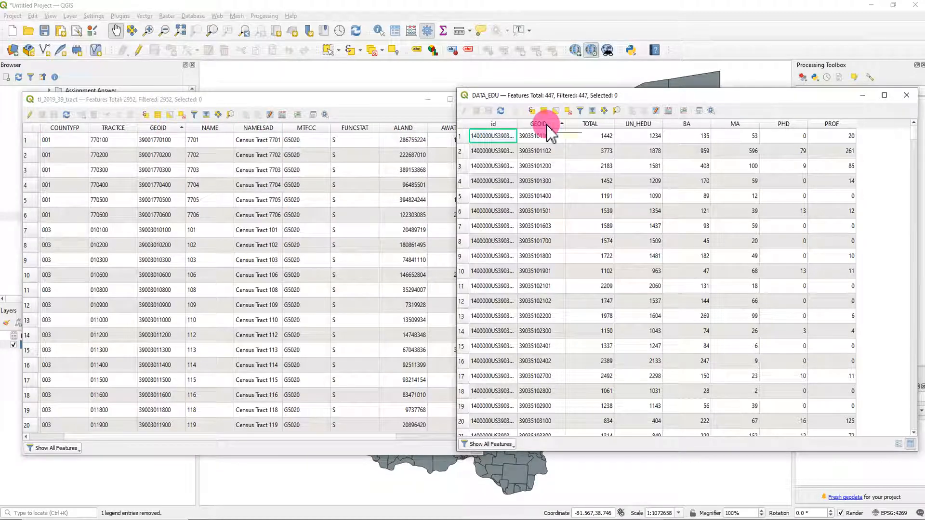
pyautogui.scroll(-3, 188, 203)
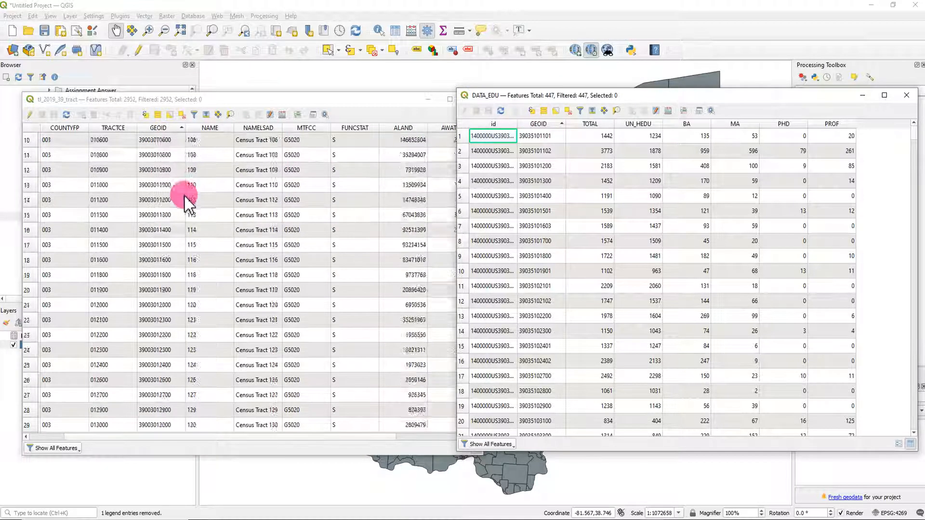
pyautogui.scroll(3, 415, 237)
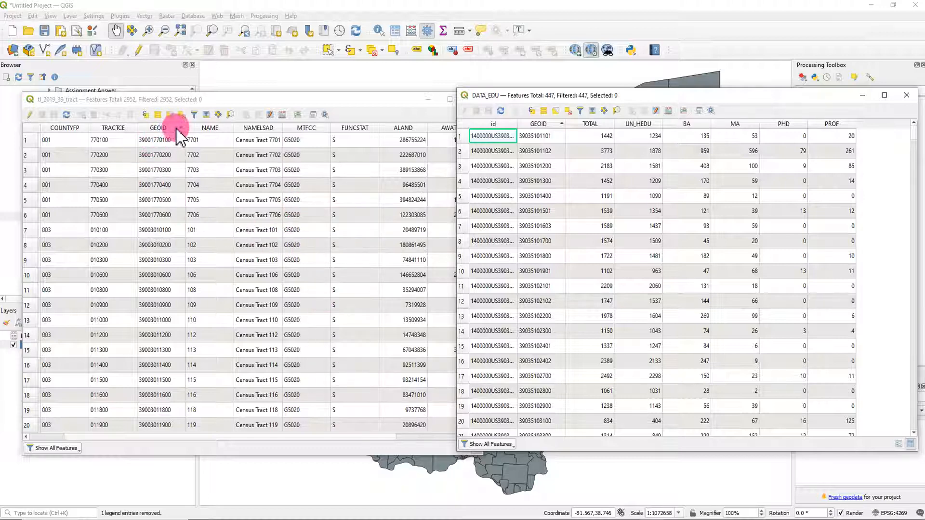
pyautogui.moveTo(185, 128); pyautogui.dragTo(201, 128)
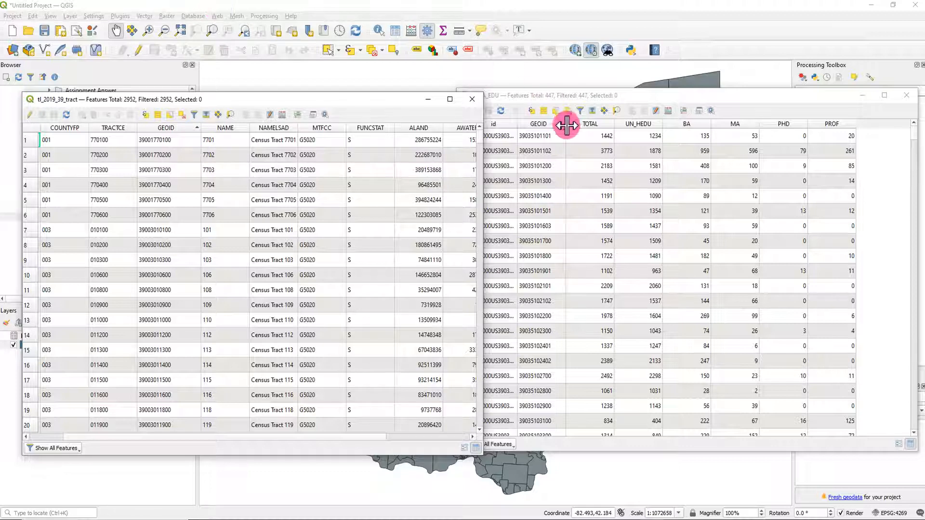
pyautogui.click(538, 125)
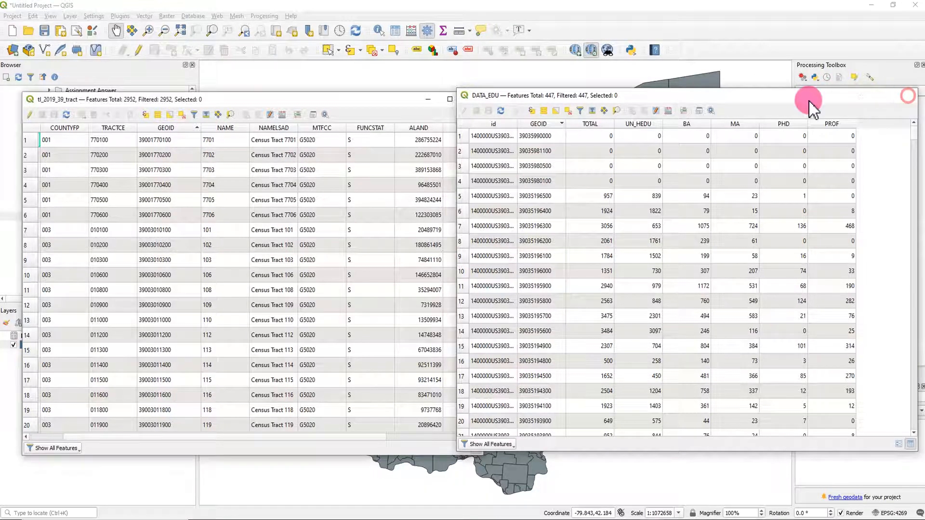
pyautogui.click(906, 95)
pyautogui.click(473, 98)
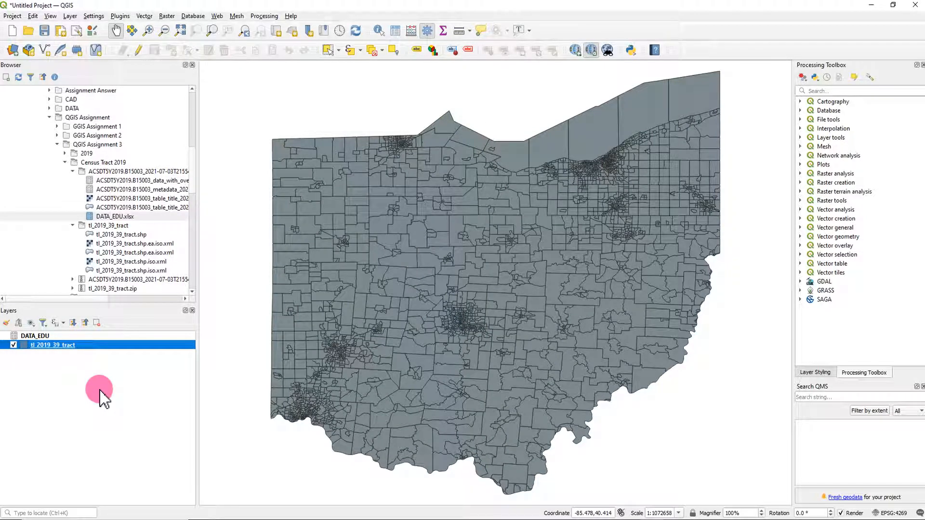
# - Reopen the tl_2019_39_tract attribute table, check its fields through INTPTLON, and close it
pyautogui.rightClick(72, 345)
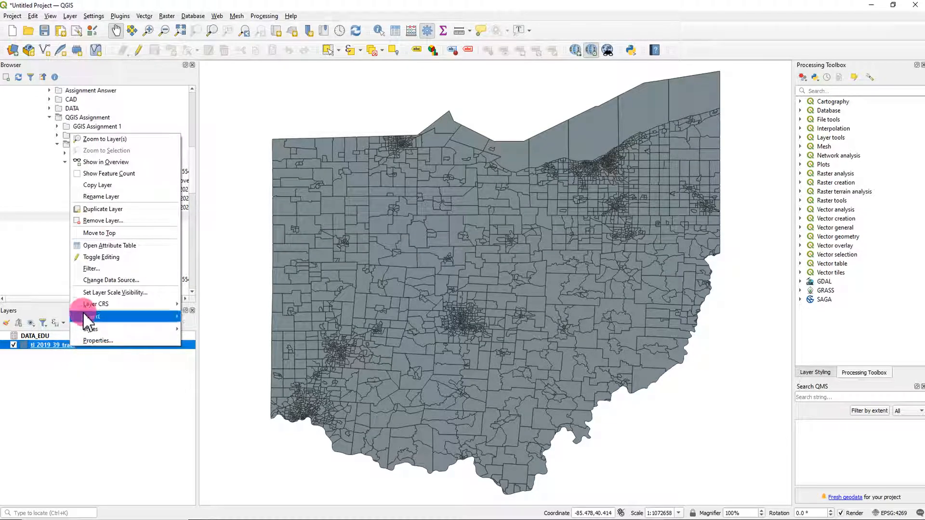
pyautogui.click(99, 246)
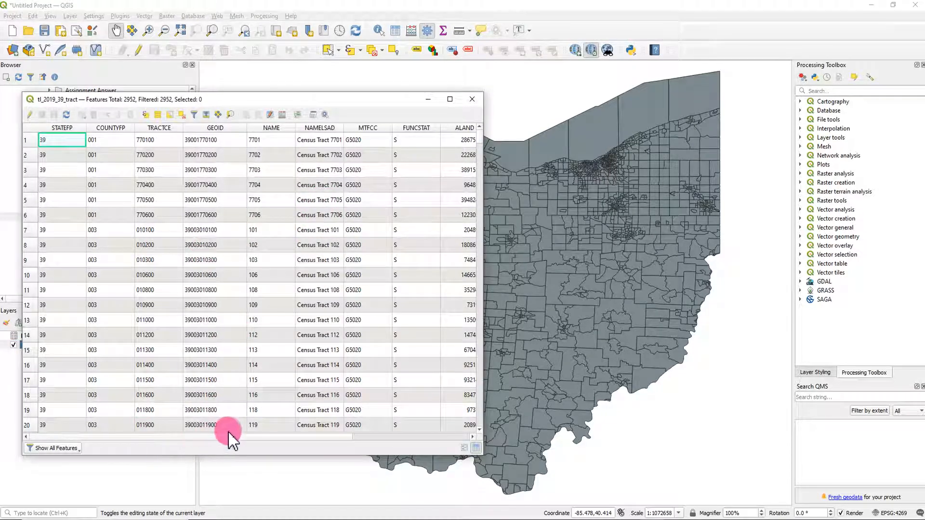
pyautogui.moveTo(248, 435); pyautogui.dragTo(423, 436)
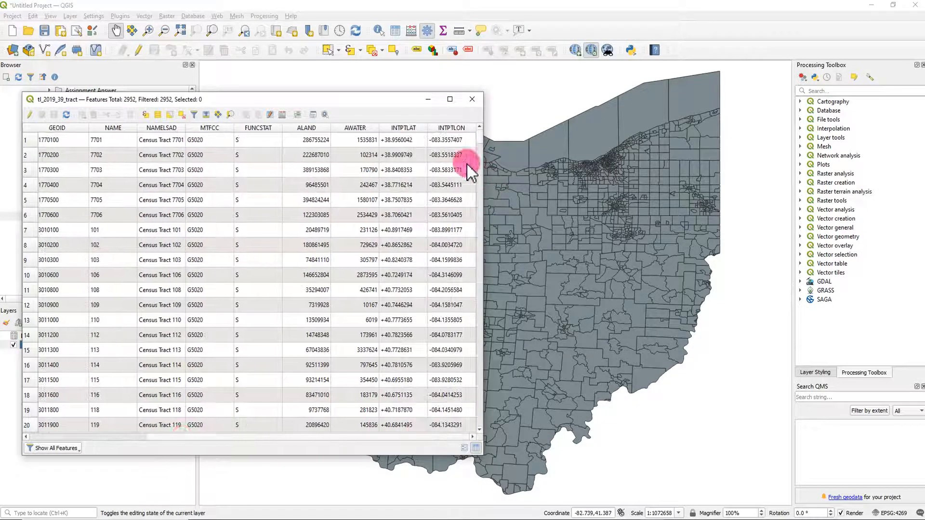
pyautogui.click(473, 99)
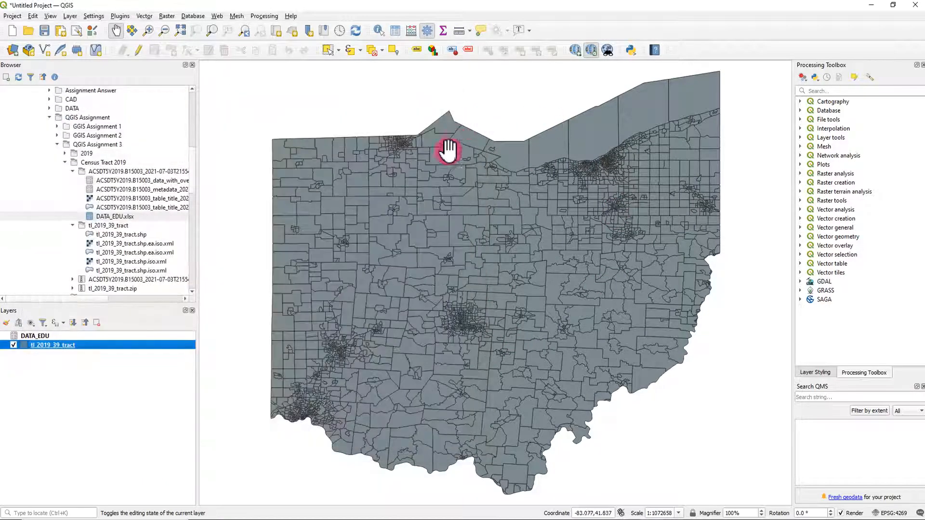
# - Set up a vector join on the tl_2019_39_tract layer with DATA_EDU as join layer and GEOID as both join and target field
pyautogui.doubleClick(67, 346)
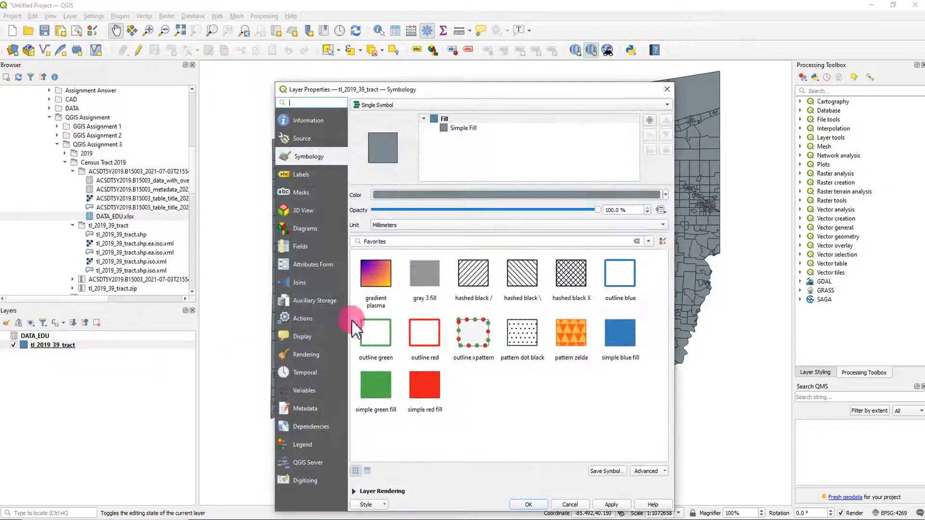
pyautogui.click(295, 283)
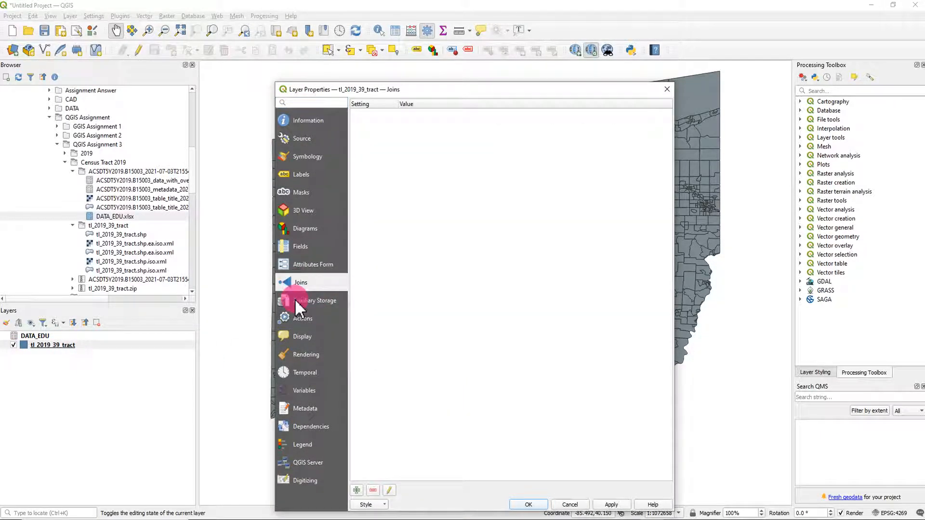
pyautogui.moveTo(404, 88); pyautogui.dragTo(399, 50)
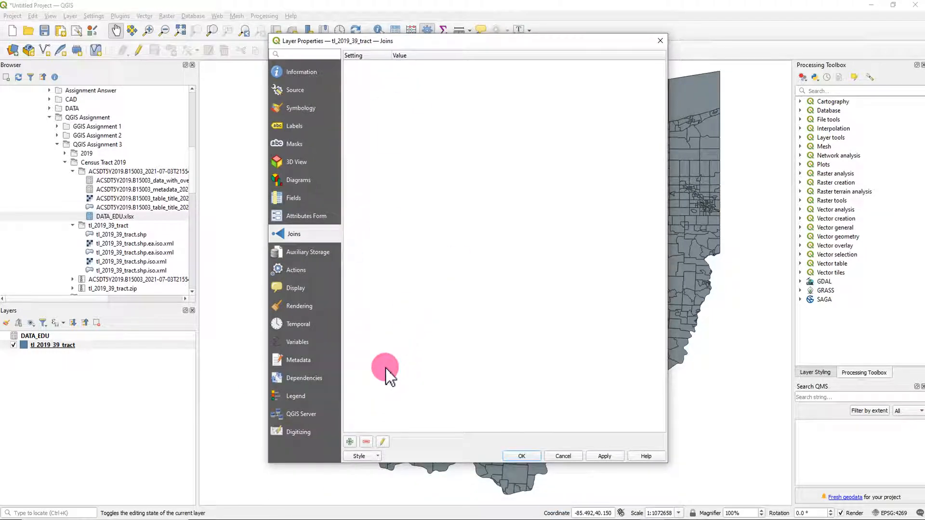
pyautogui.click(350, 442)
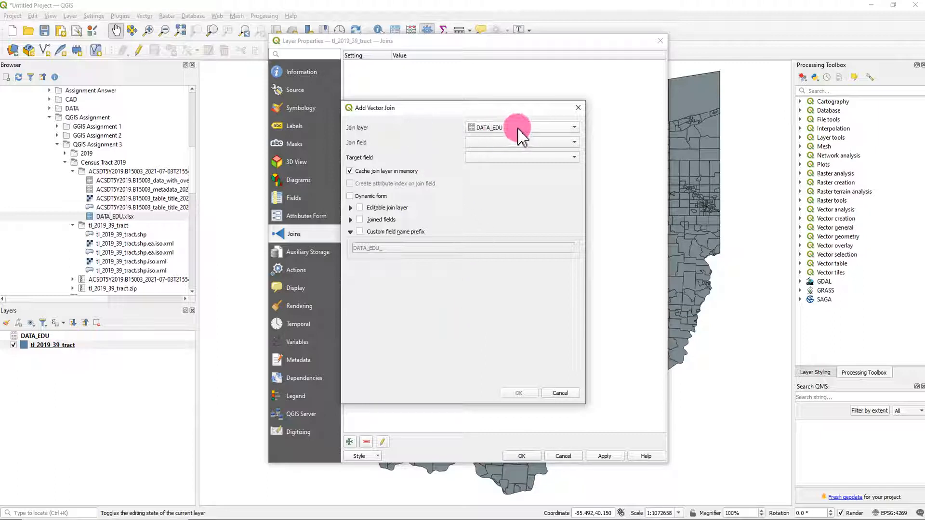
pyautogui.click(520, 143)
pyautogui.click(515, 151)
pyautogui.click(476, 158)
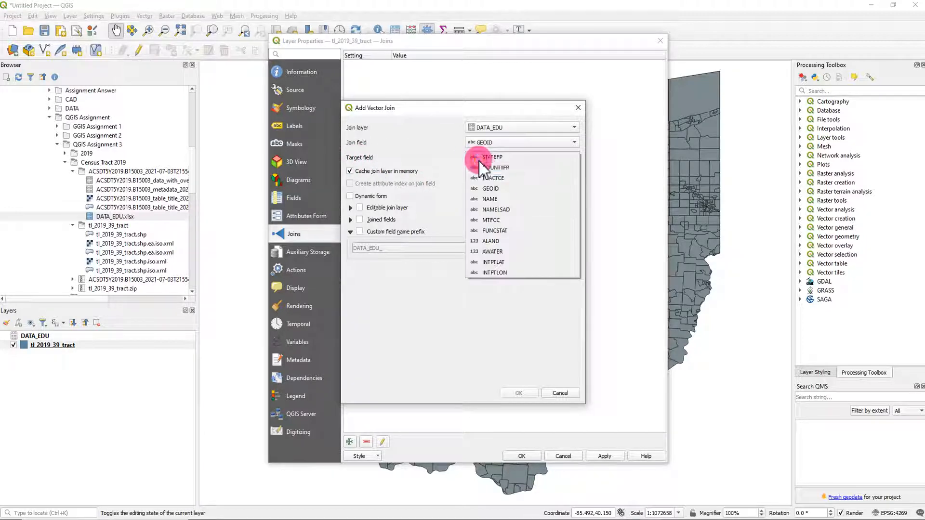
pyautogui.click(498, 188)
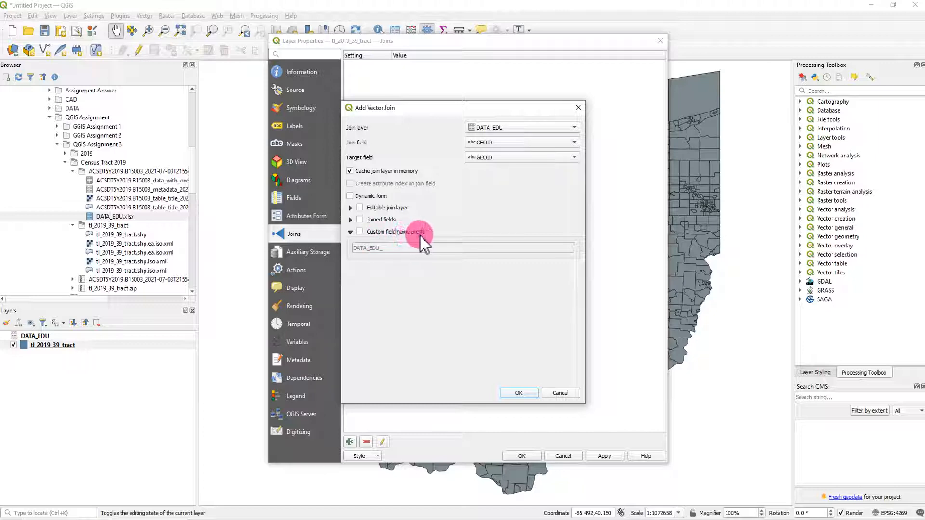
# - Leave the custom field name prefix off and apply the DATA_EDU join to the tract layer
pyautogui.click(360, 232)
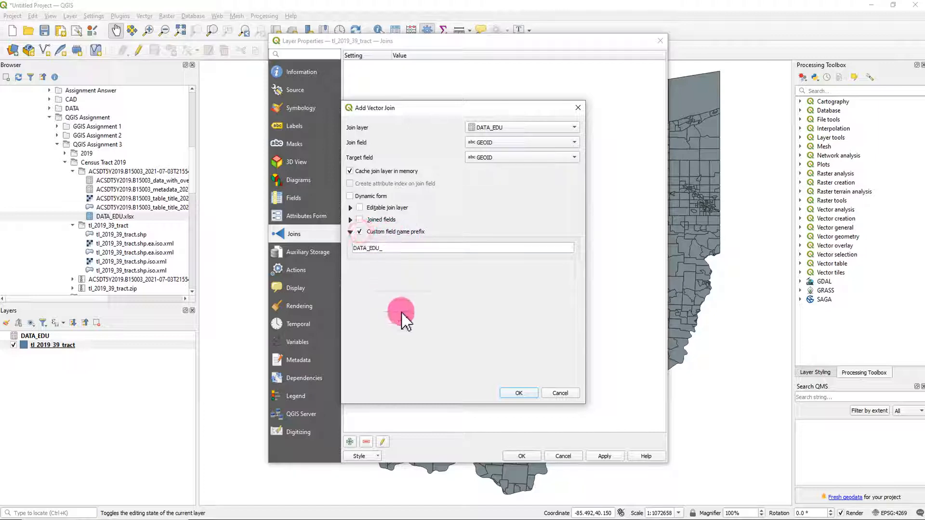
pyautogui.moveTo(388, 247); pyautogui.dragTo(346, 252)
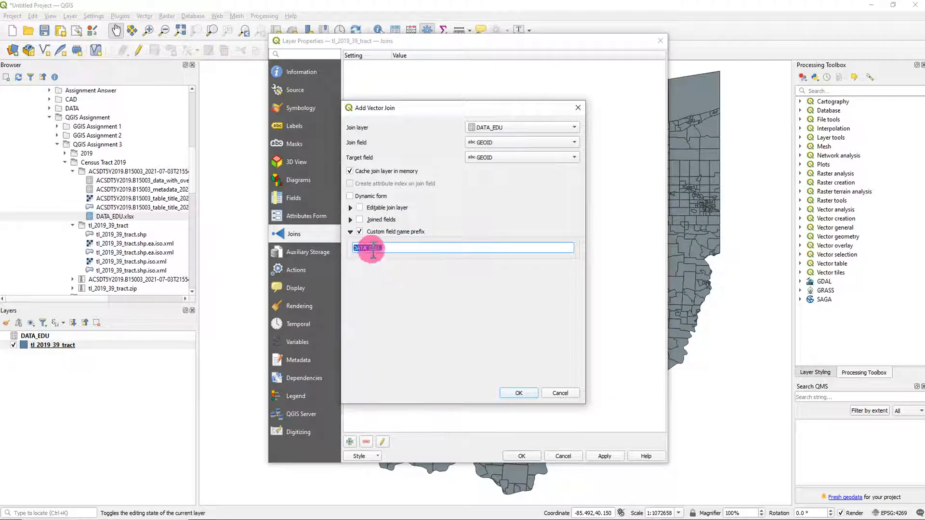
pyautogui.click(359, 232)
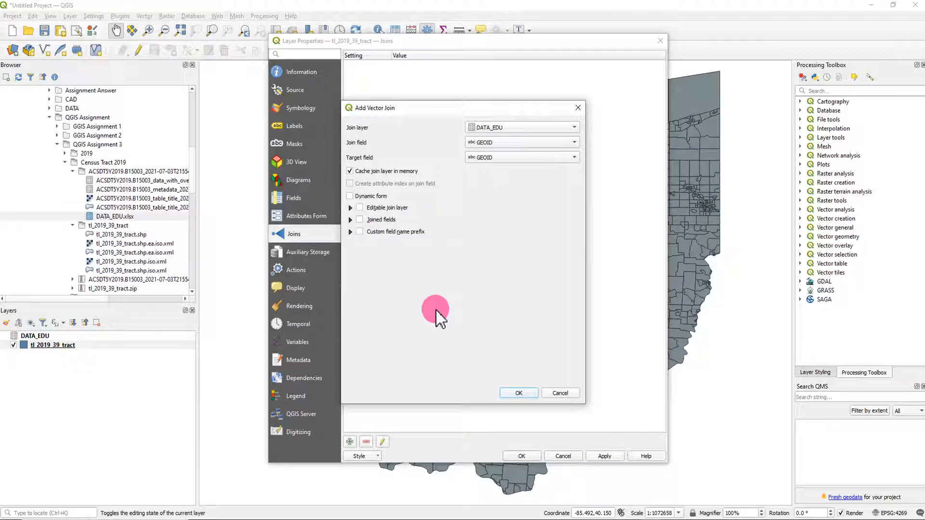
pyautogui.click(519, 393)
pyautogui.click(521, 456)
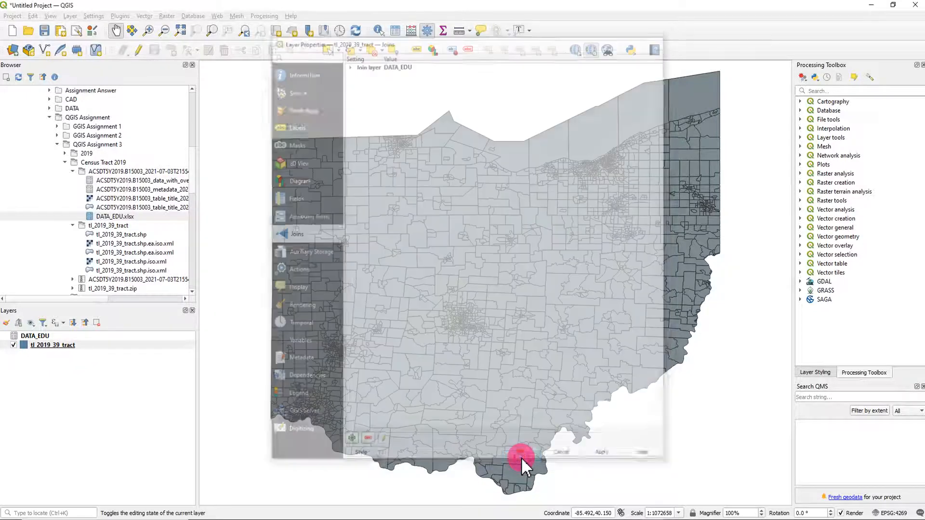
# - Check the joined DATA_EDU columns in the tl_2019_39_tract attribute table, sort by DATA_EDU_id, and close the table
pyautogui.rightClick(52, 352)
pyautogui.click(105, 245)
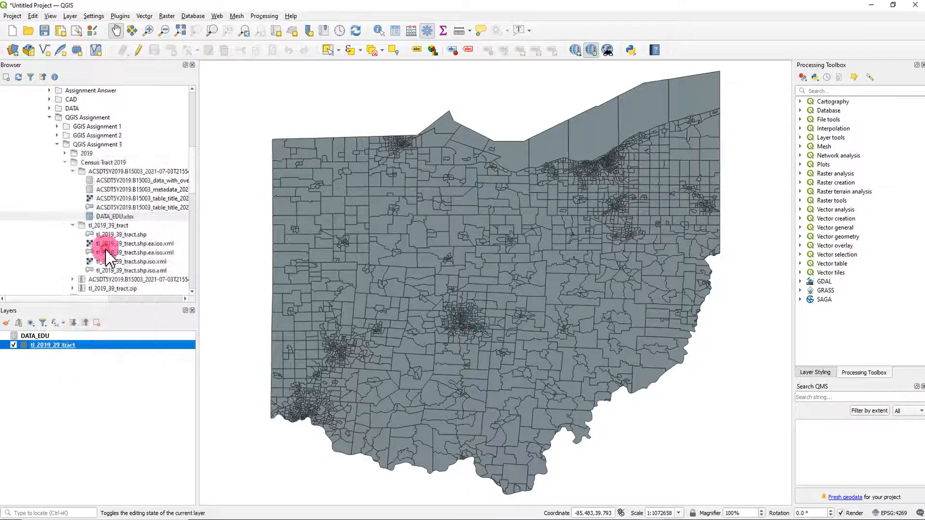
pyautogui.moveTo(163, 437); pyautogui.dragTo(420, 453)
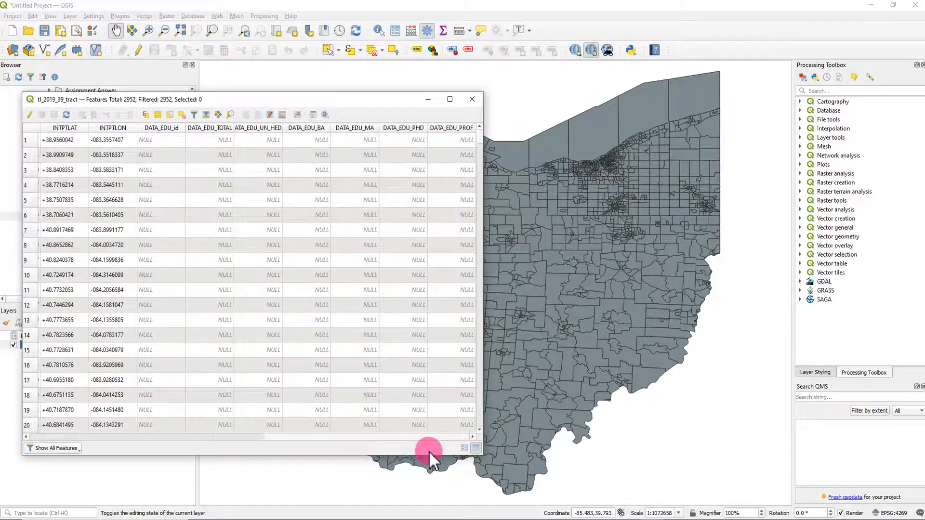
pyautogui.scroll(-3, 363, 278)
pyautogui.click(364, 278)
pyautogui.scroll(-9, 367, 288)
pyautogui.scroll(8, 371, 293)
pyautogui.scroll(4, 372, 297)
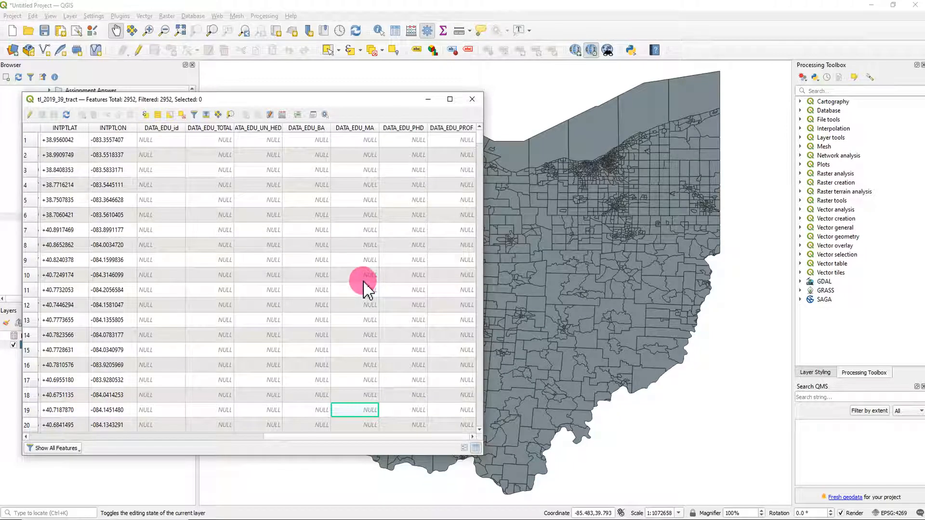
pyautogui.moveTo(388, 101); pyautogui.dragTo(463, 104)
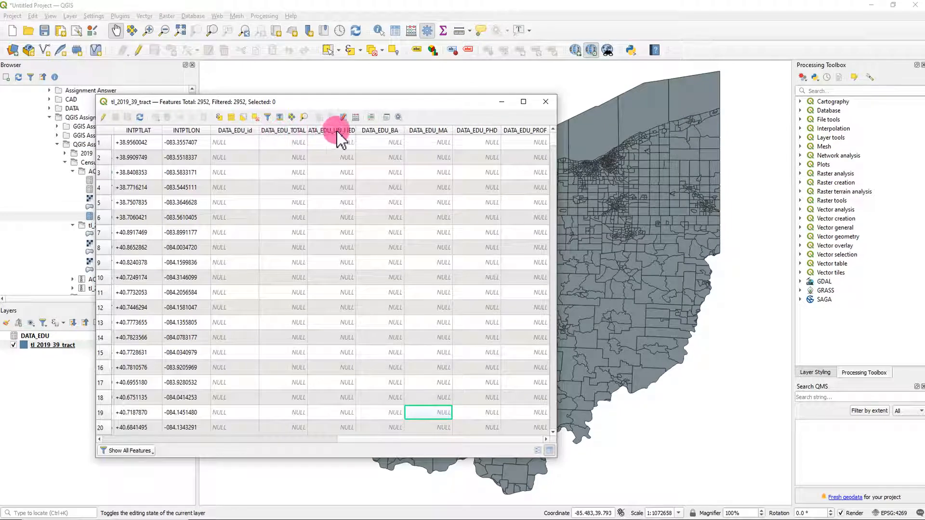
pyautogui.click(247, 135)
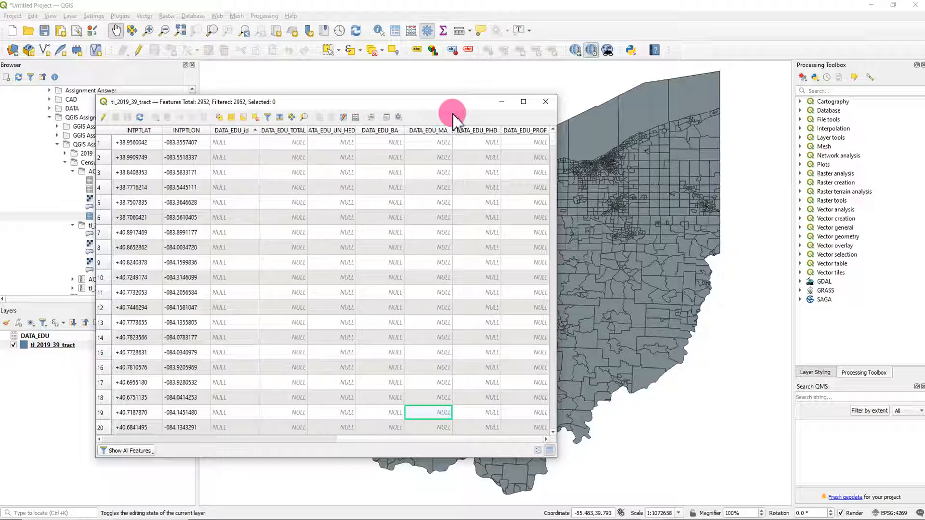
pyautogui.click(545, 101)
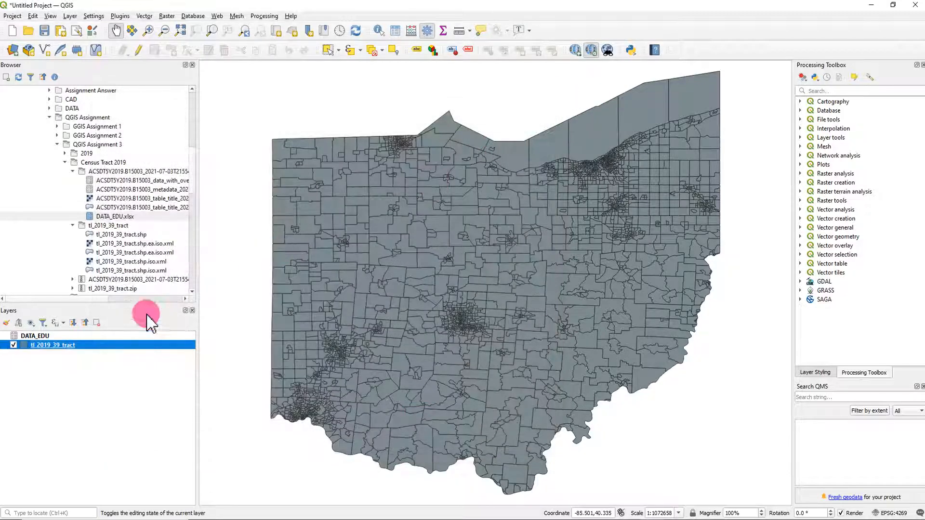
# - Review the settings of the DATA_EDU join on the tl_2019_39_tract layer and remove the join
pyautogui.rightClick(72, 350)
pyautogui.click(88, 350)
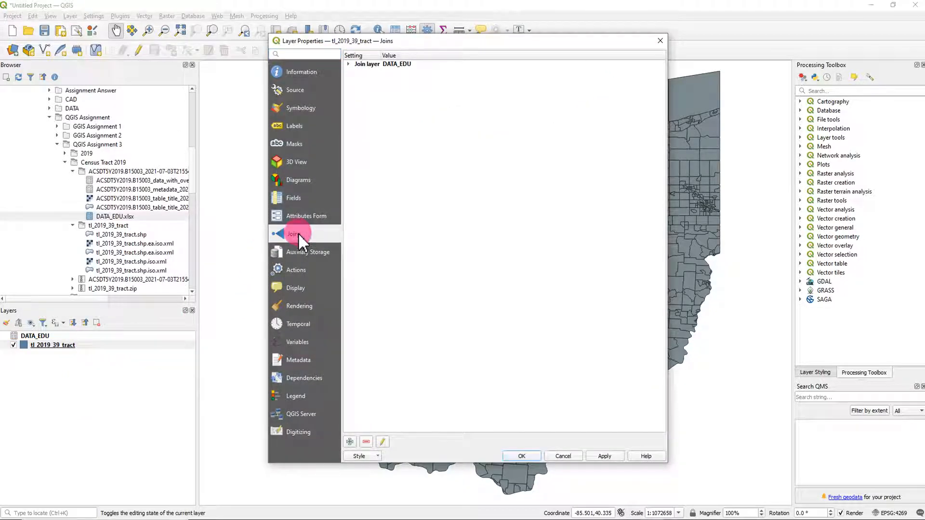
pyautogui.click(348, 63)
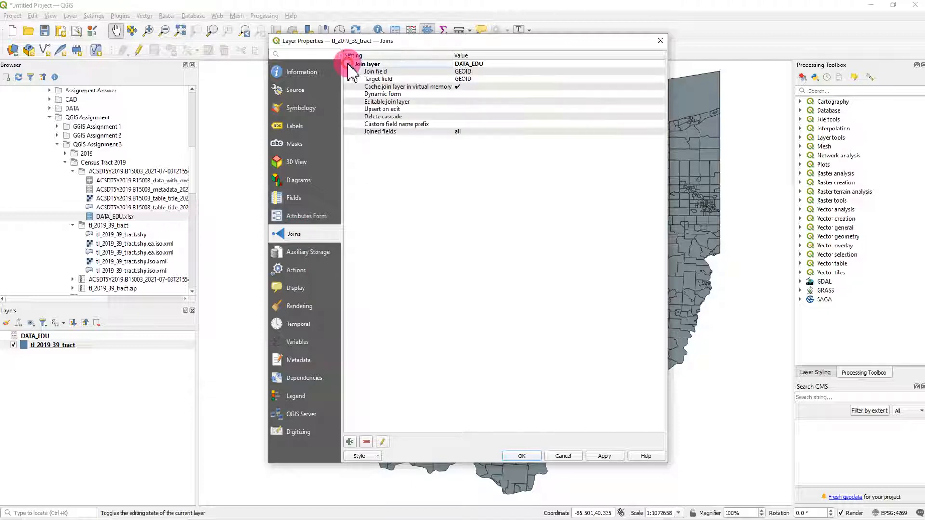
pyautogui.click(366, 442)
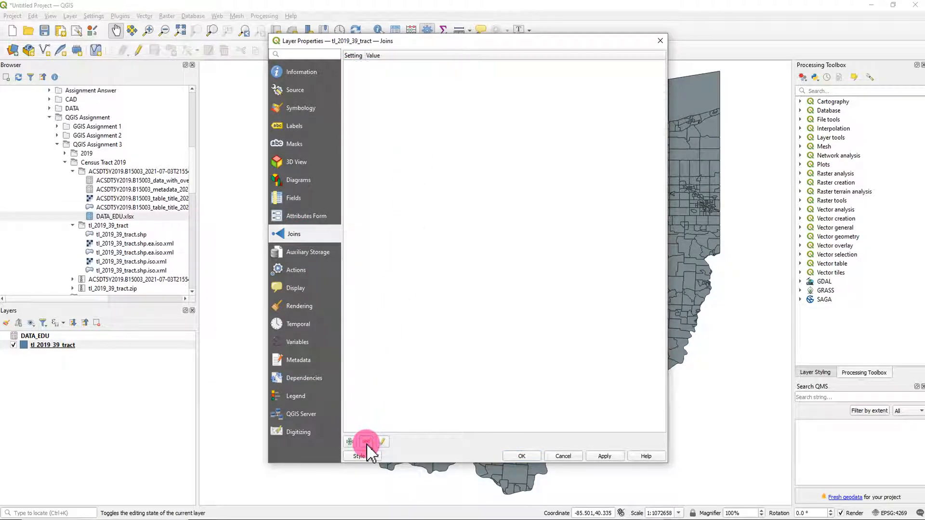
pyautogui.click(533, 458)
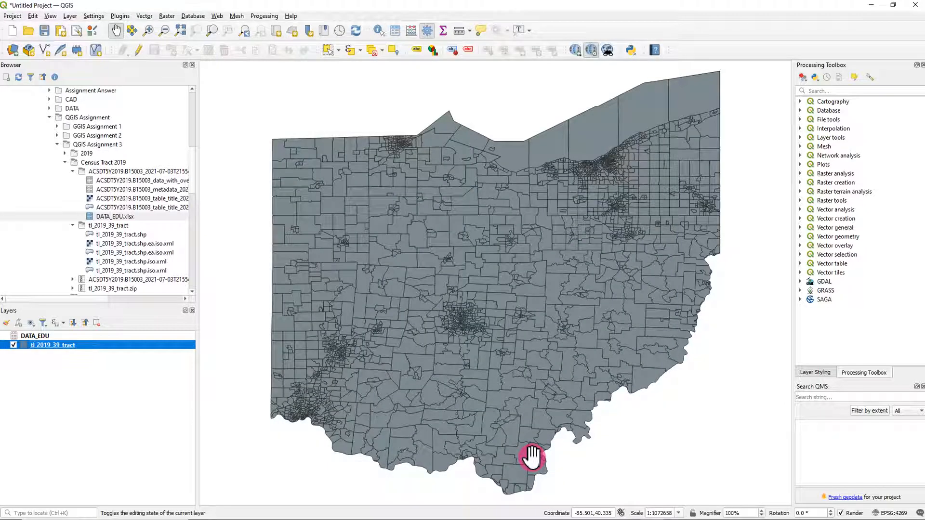
# - Check the tl_2019_39_tract attribute table for leftover joined columns through INTPTLON and close it
pyautogui.rightClick(64, 344)
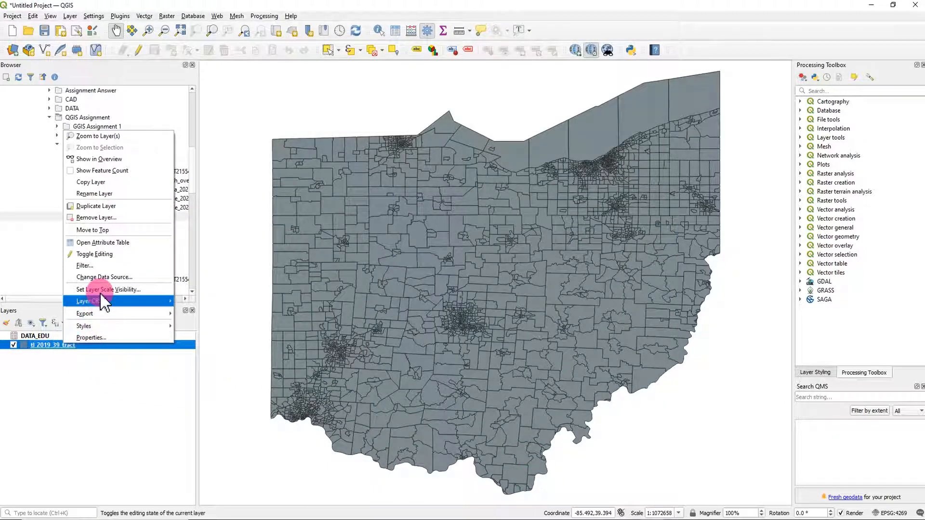
pyautogui.click(118, 244)
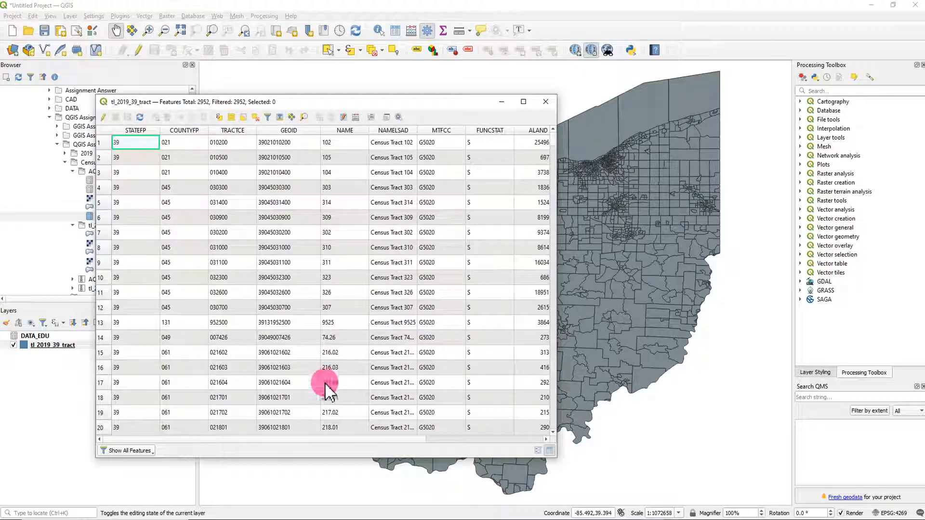
pyautogui.moveTo(202, 440); pyautogui.dragTo(374, 441)
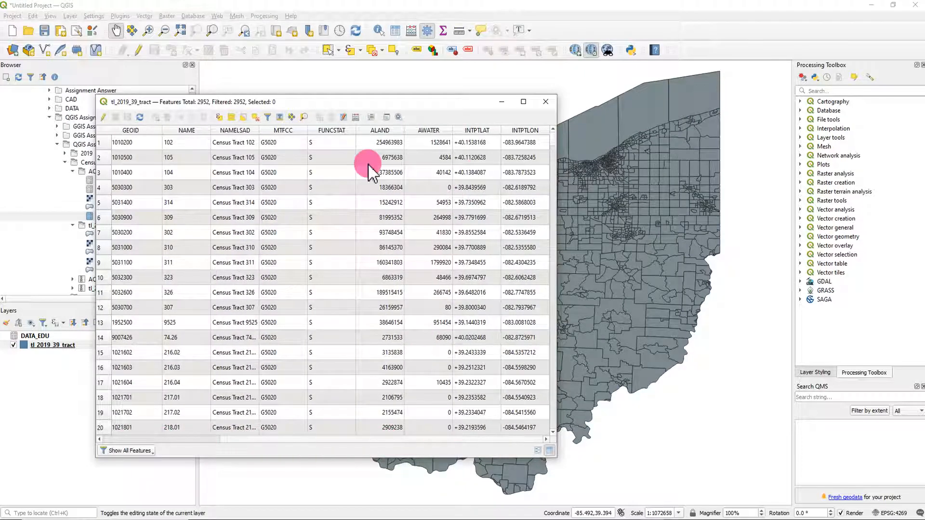
pyautogui.click(545, 103)
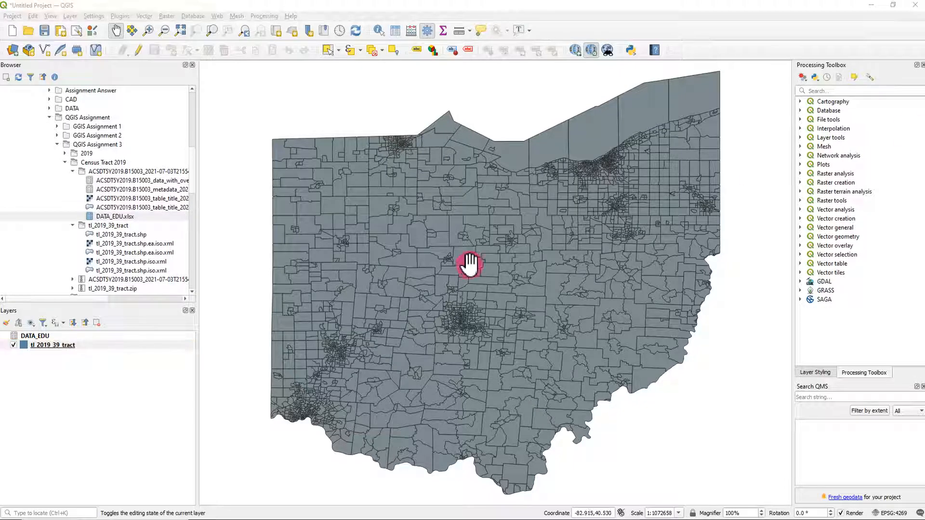
pyautogui.click(78, 346)
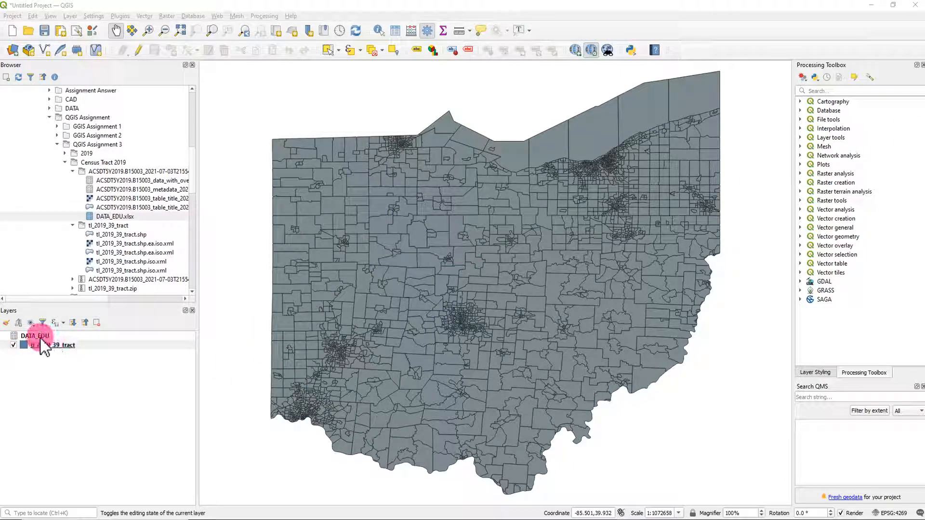
pyautogui.click(58, 345)
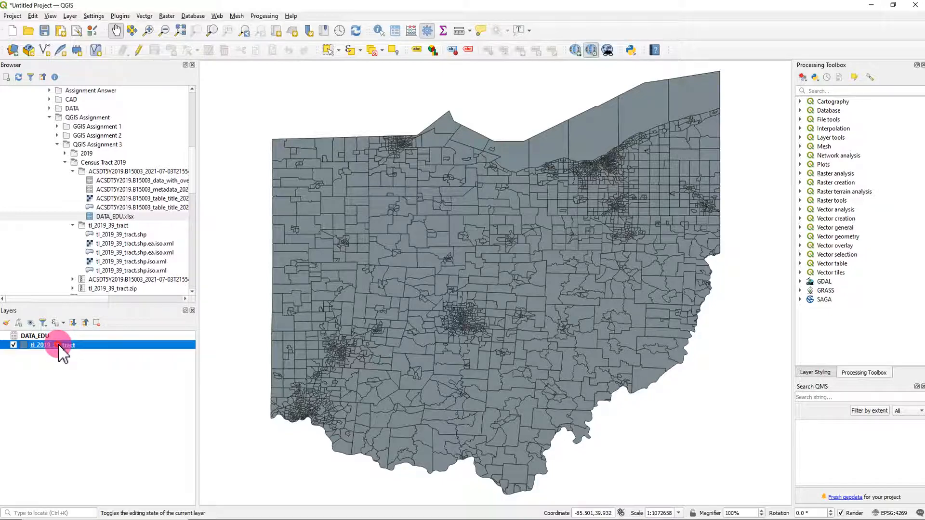
pyautogui.doubleClick(58, 345)
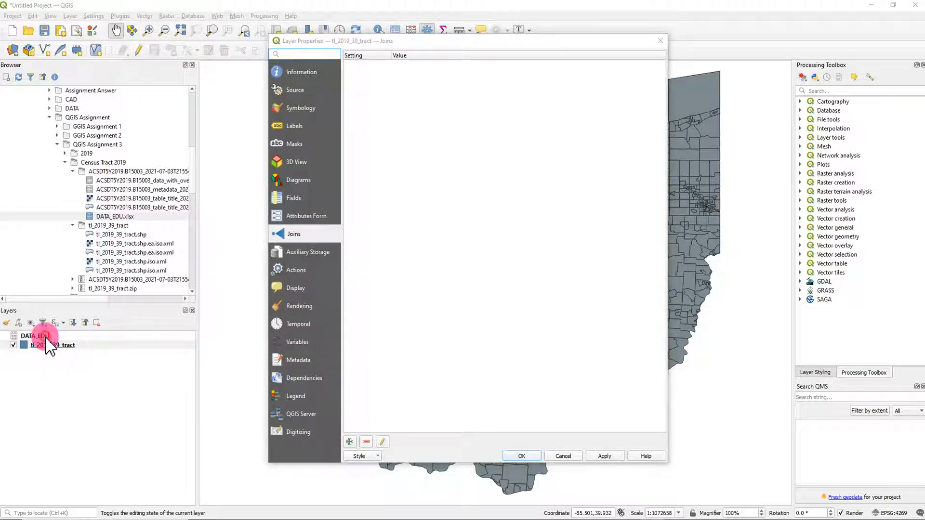
pyautogui.click(659, 41)
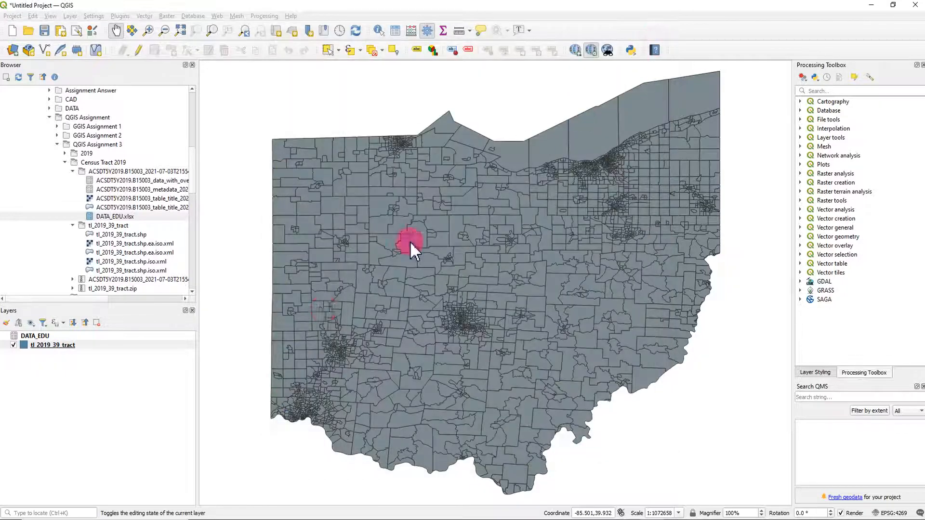
# - Open the DATA_EDU attribute table, inspect its records and GEOID values, and close it
pyautogui.click(46, 335)
pyautogui.rightClick(50, 337)
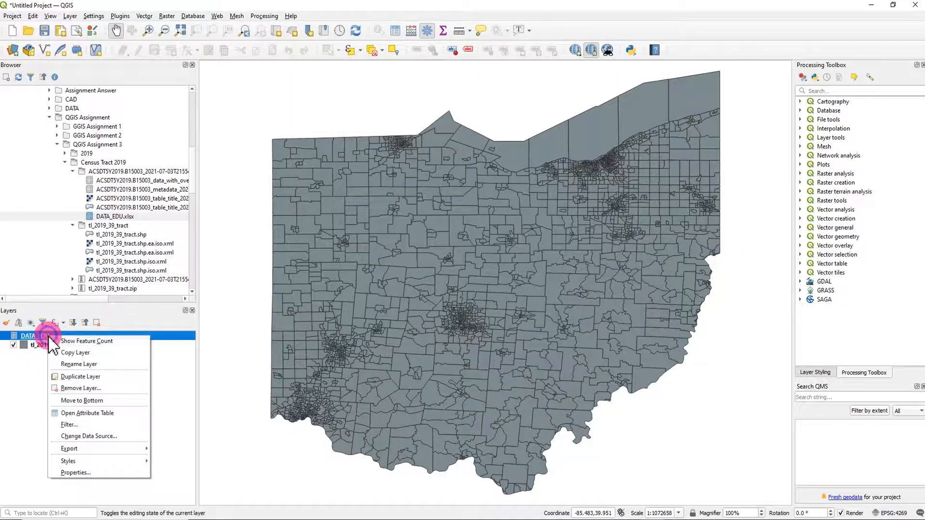
pyautogui.click(104, 413)
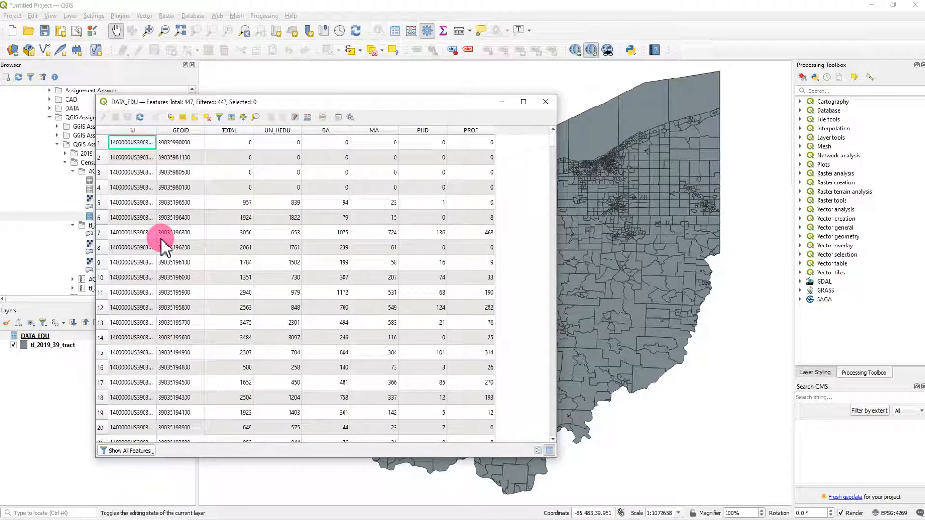
pyautogui.moveTo(553, 145); pyautogui.dragTo(534, 151)
pyautogui.click(545, 101)
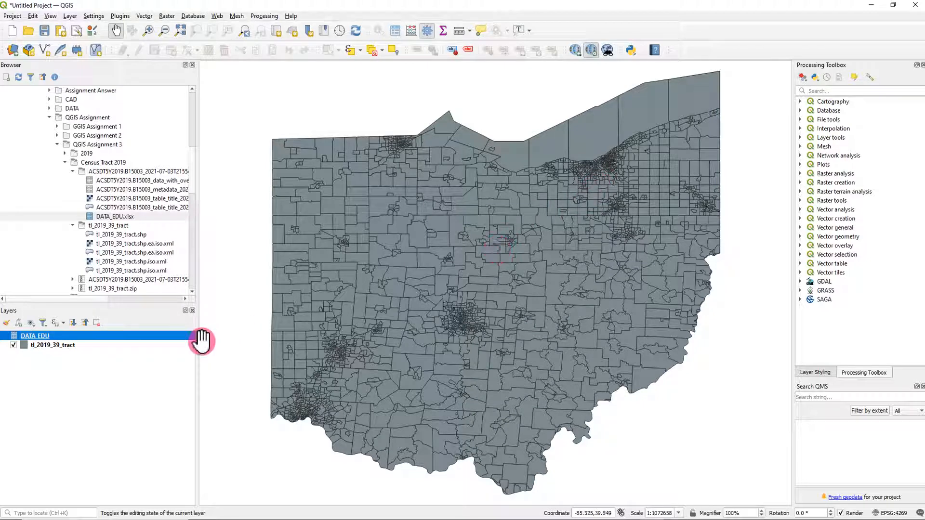
# - Add a join on the tl_2019_39_tract layer using DATA_EDU as join layer, with GEOID as both join and target field
pyautogui.click(87, 345)
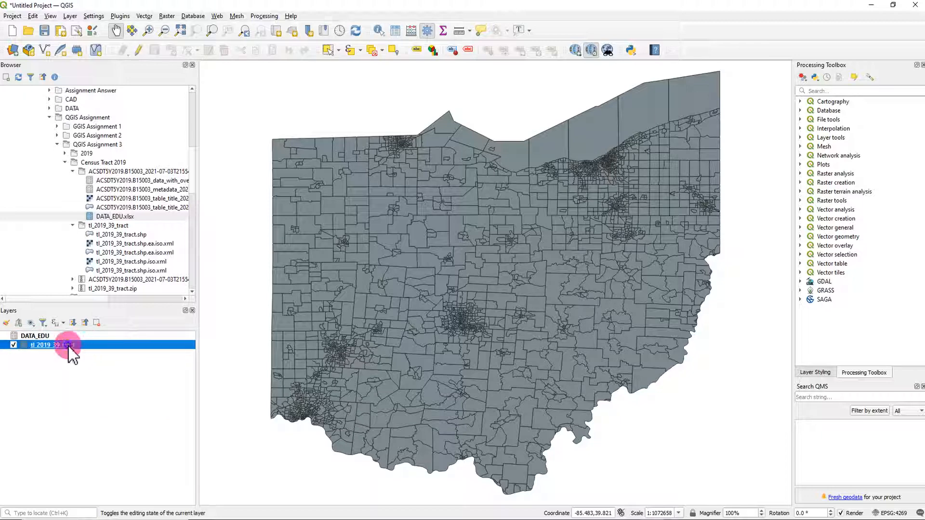
pyautogui.rightClick(68, 345)
pyautogui.click(89, 344)
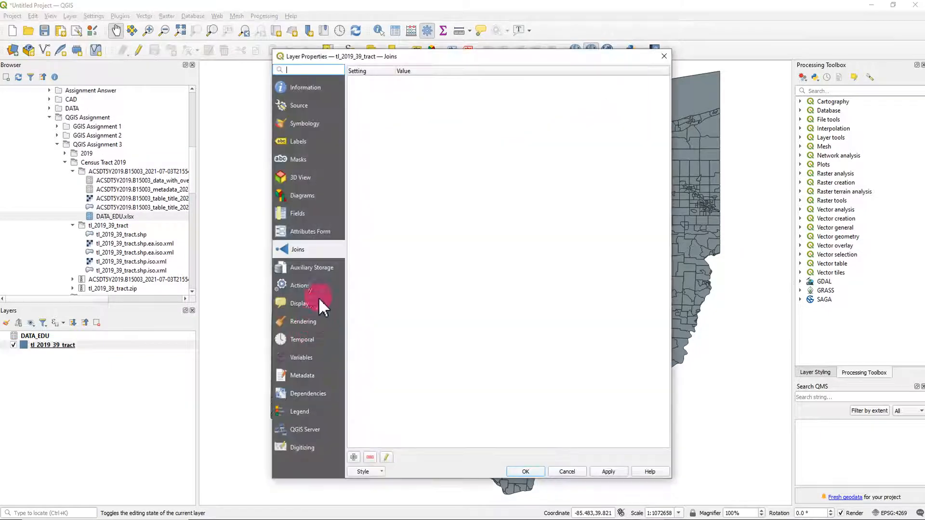
pyautogui.click(308, 249)
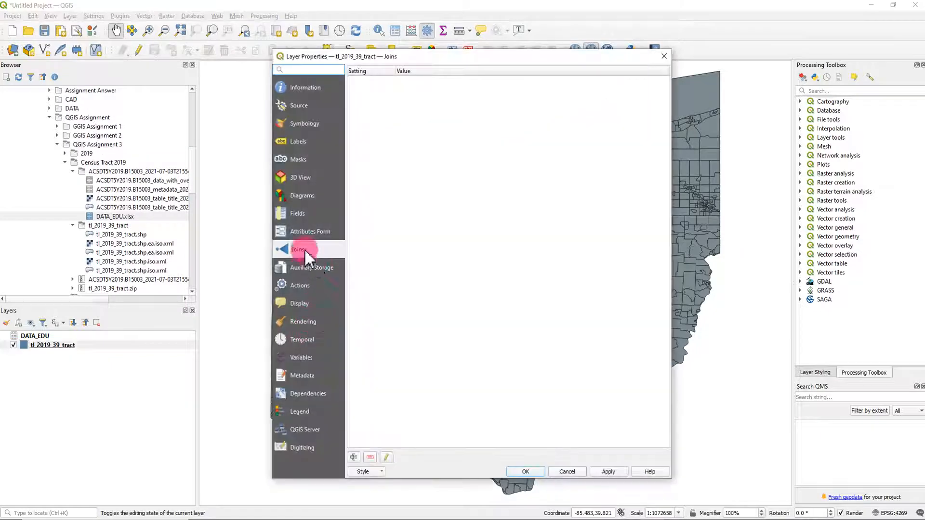
pyautogui.click(354, 458)
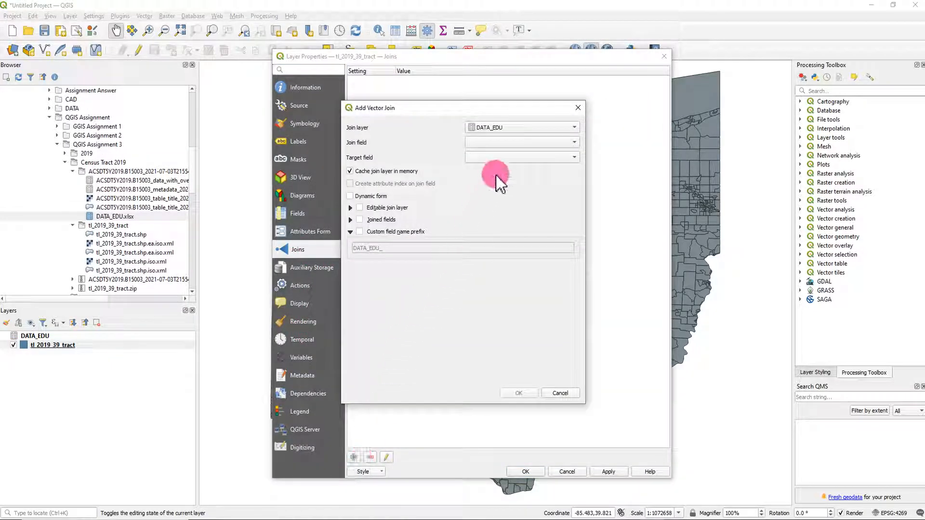
pyautogui.click(512, 146)
pyautogui.click(502, 155)
pyautogui.click(502, 157)
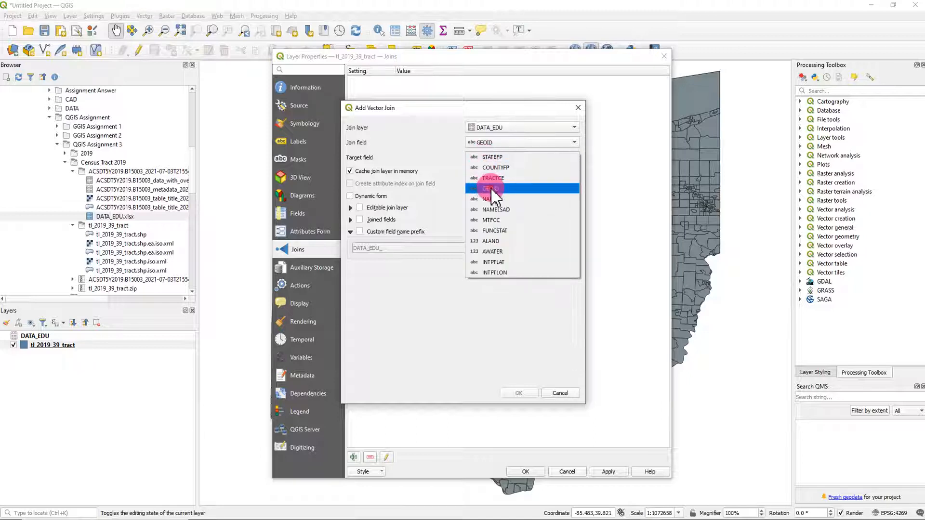
pyautogui.click(493, 209)
# - Enable a custom field name prefix for the join, leave it blank, and apply the join to the layer
pyautogui.click(360, 231)
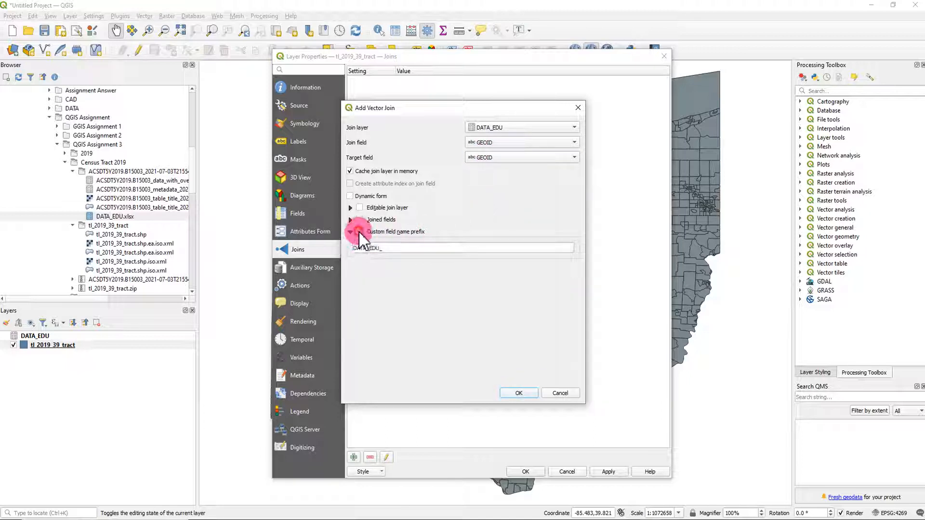
pyautogui.moveTo(390, 250); pyautogui.dragTo(329, 250)
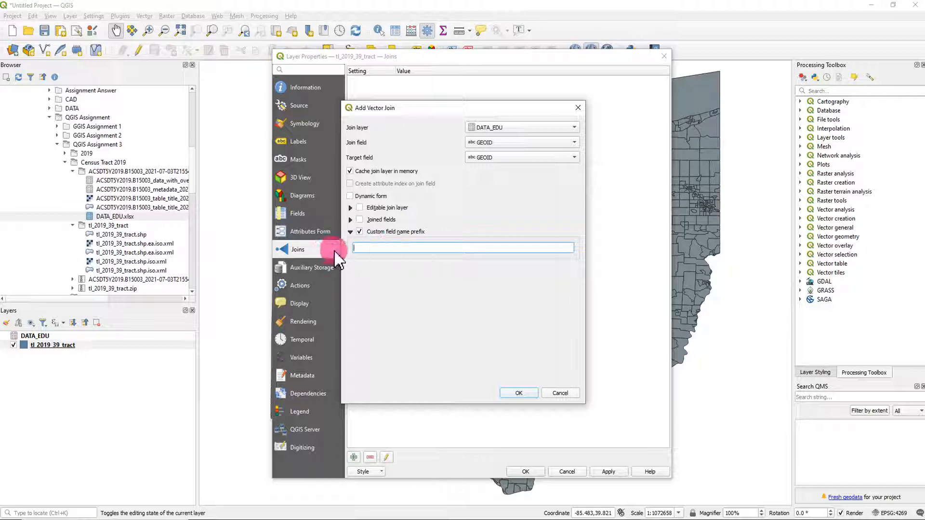
pyautogui.click(518, 393)
pyautogui.click(521, 472)
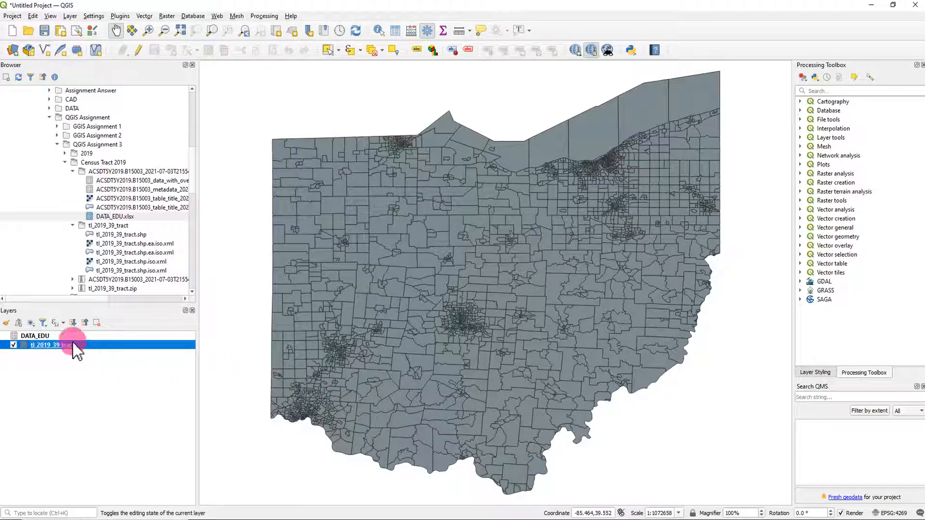
# - Open the tl_2019_39_tract attribute table and examine the joined columns from id to PROF down to the last records
pyautogui.rightClick(57, 346)
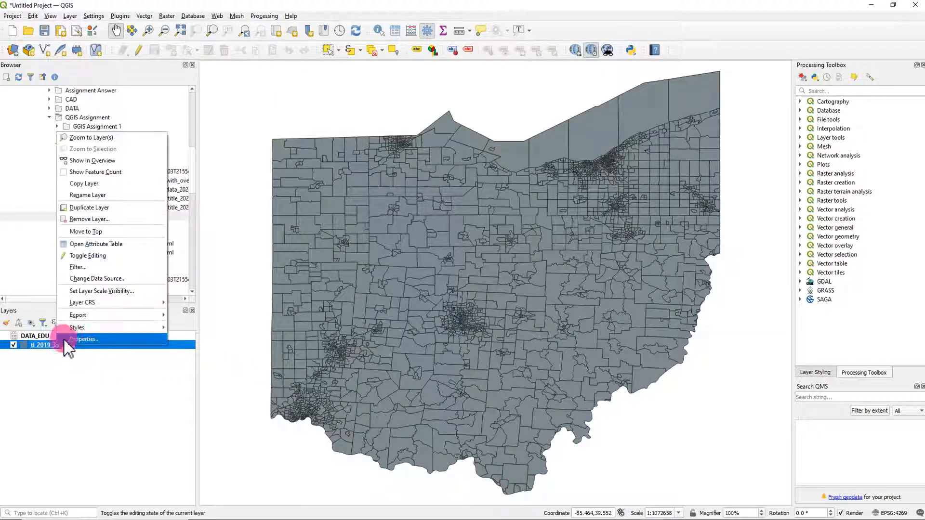
pyautogui.click(102, 246)
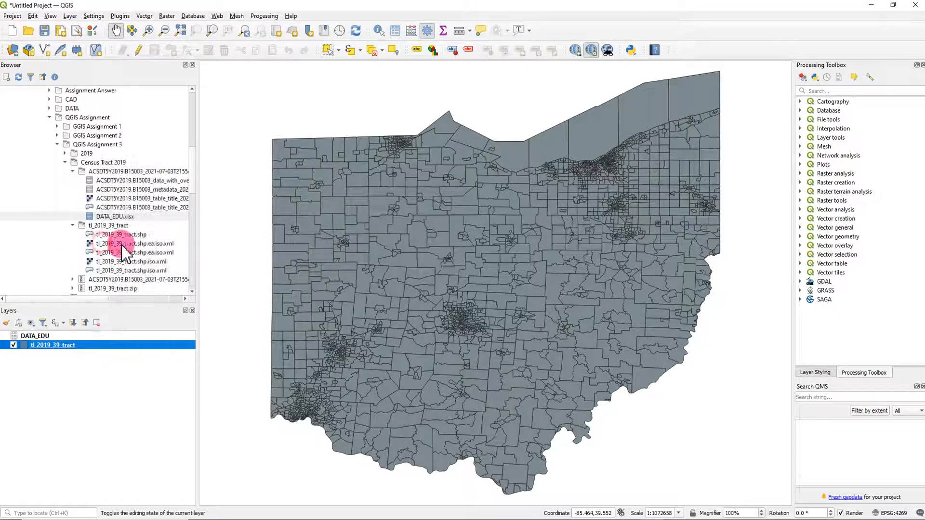
pyautogui.moveTo(268, 441); pyautogui.dragTo(514, 440)
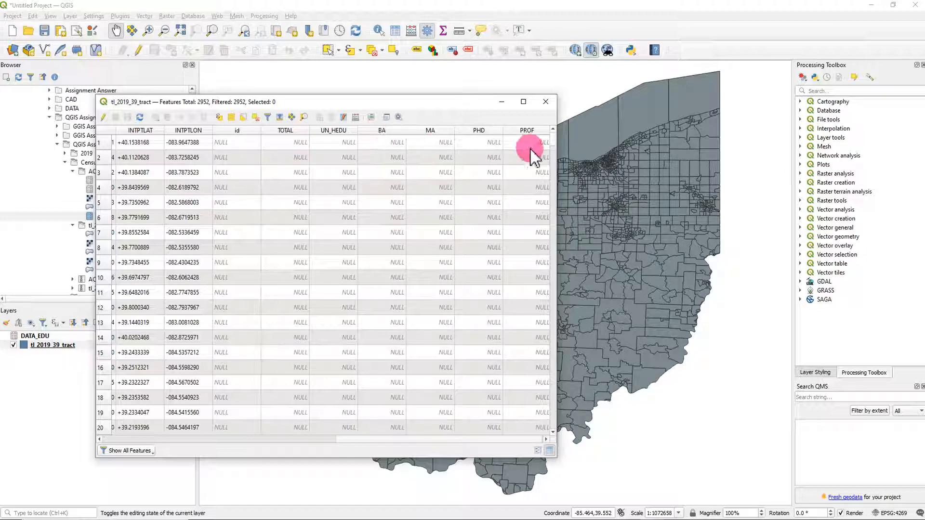
pyautogui.moveTo(558, 246); pyautogui.dragTo(632, 260)
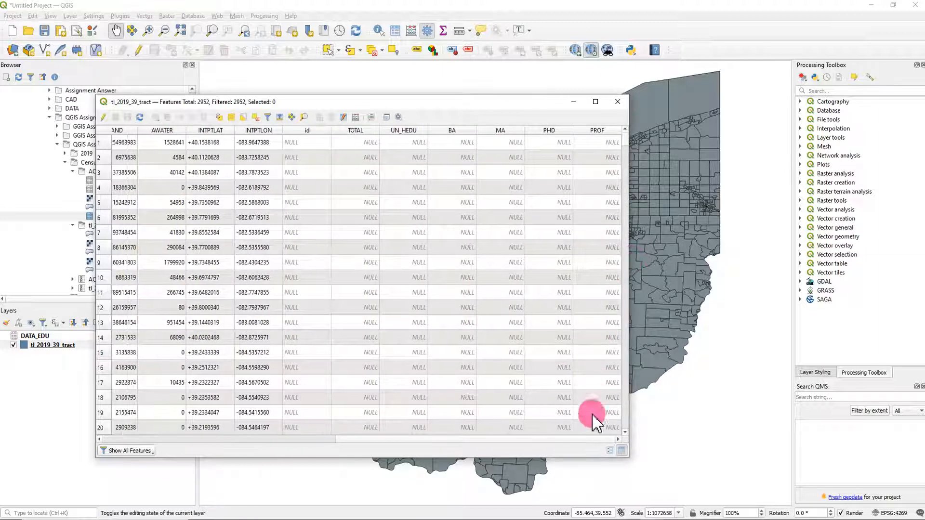
pyautogui.moveTo(629, 149); pyautogui.dragTo(631, 406)
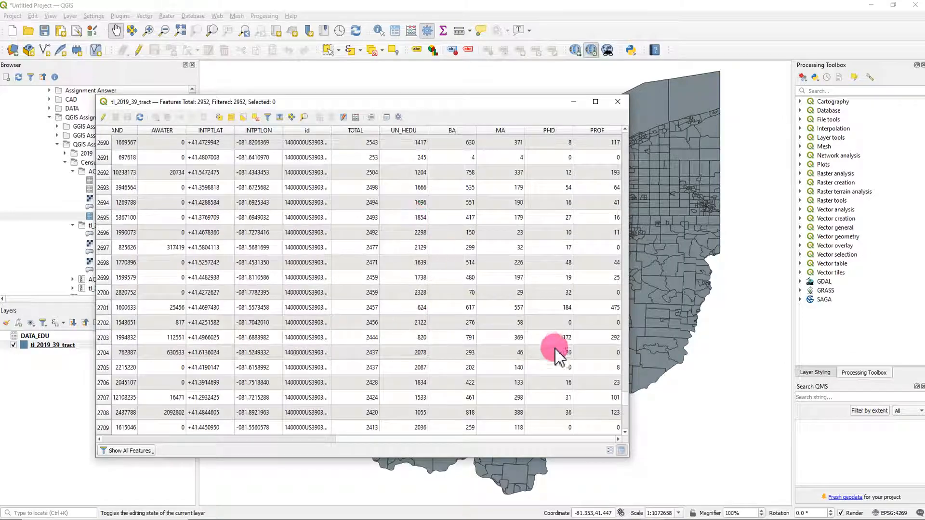
pyautogui.moveTo(623, 396); pyautogui.dragTo(628, 431)
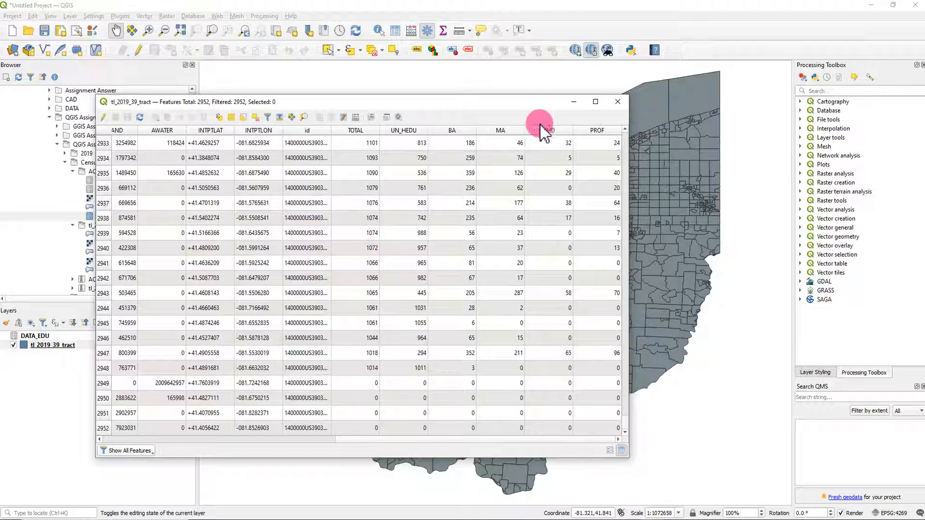
pyautogui.moveTo(512, 103); pyautogui.dragTo(488, 99)
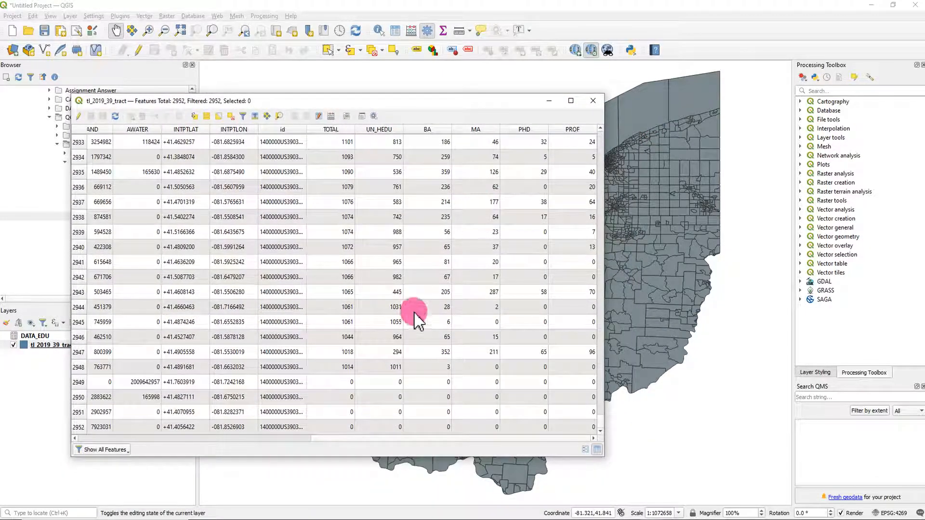
# - Examine the COUNTYFP, TRACTCE and GEOID values of the records that received joined education data
pyautogui.scroll(4, 419, 347)
pyautogui.scroll(15, 415, 313)
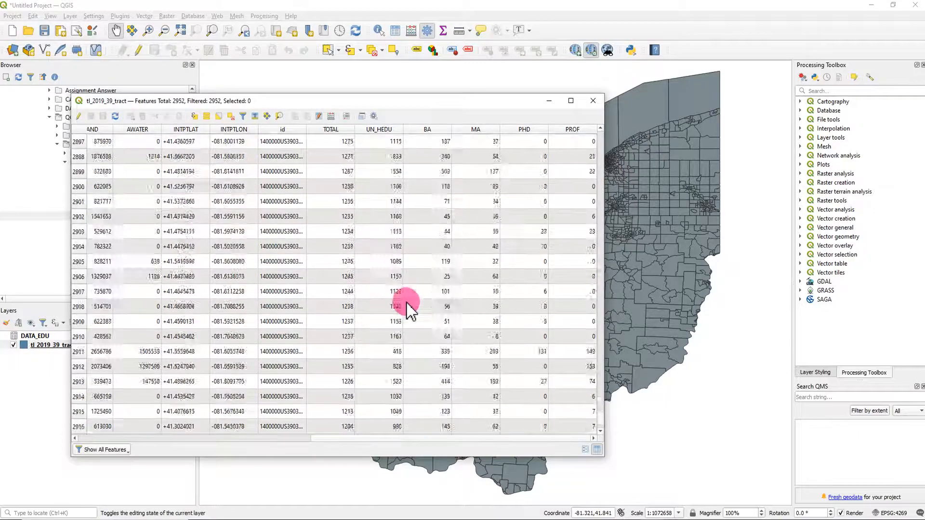
pyautogui.click(299, 438)
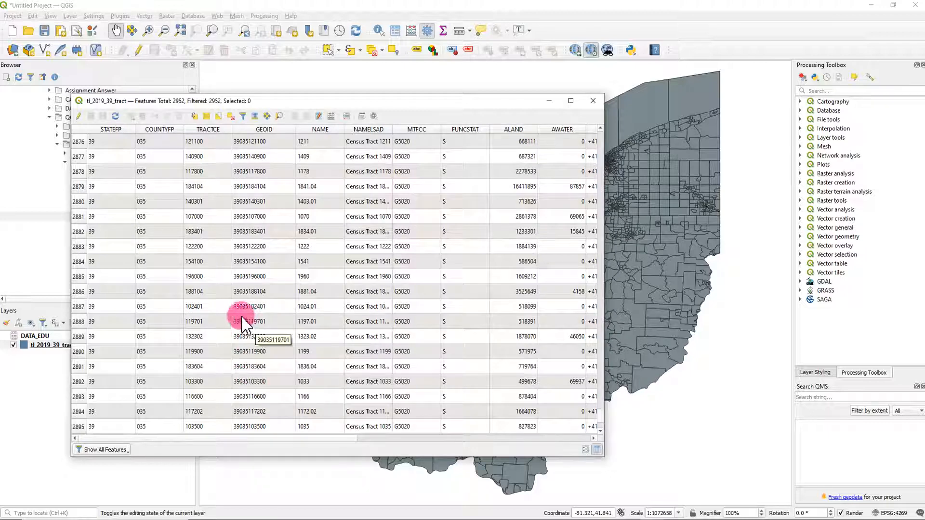
pyautogui.scroll(9, 231, 224)
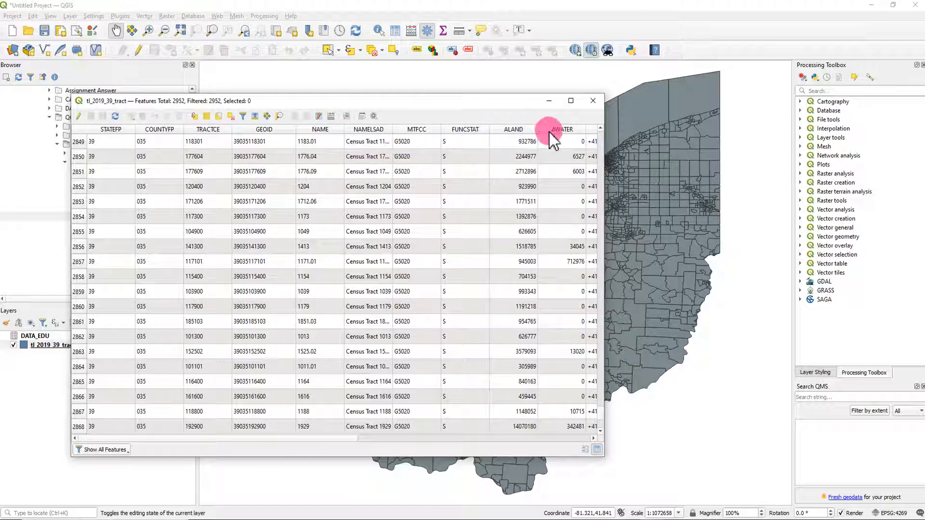
pyautogui.scroll(5, 554, 334)
pyautogui.scroll(14, 434, 355)
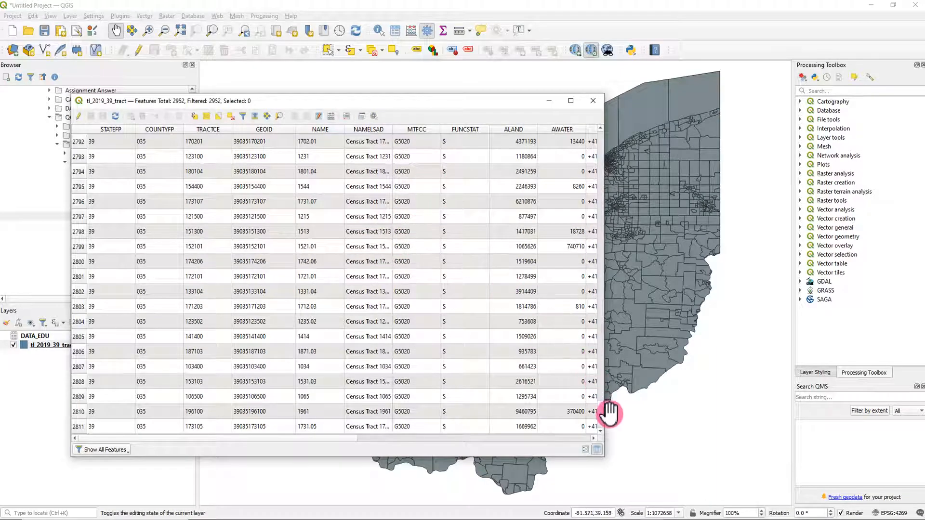
pyautogui.moveTo(600, 404); pyautogui.dragTo(602, 377)
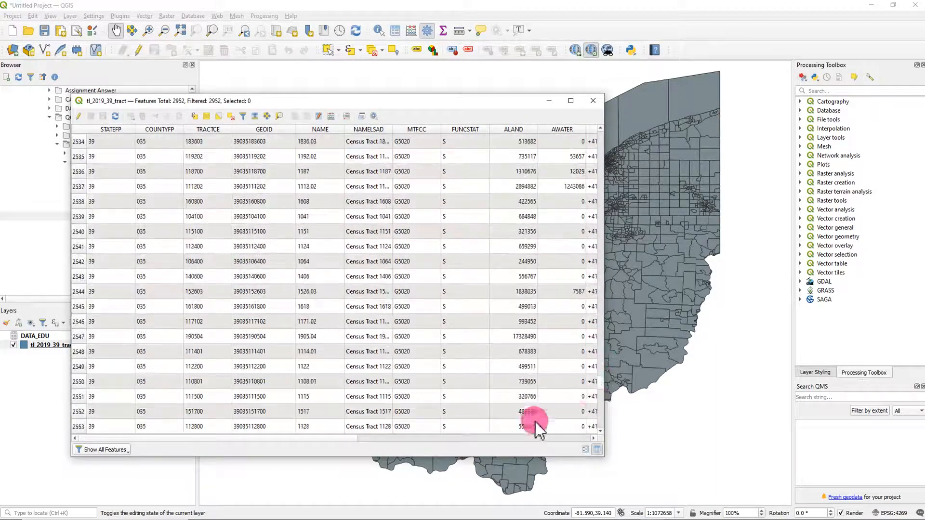
# - Sort the table by TOTAL in ascending order and select every record with a non-NULL TOTAL, from the first zero to the last row
pyautogui.moveTo(324, 438); pyautogui.dragTo(473, 439)
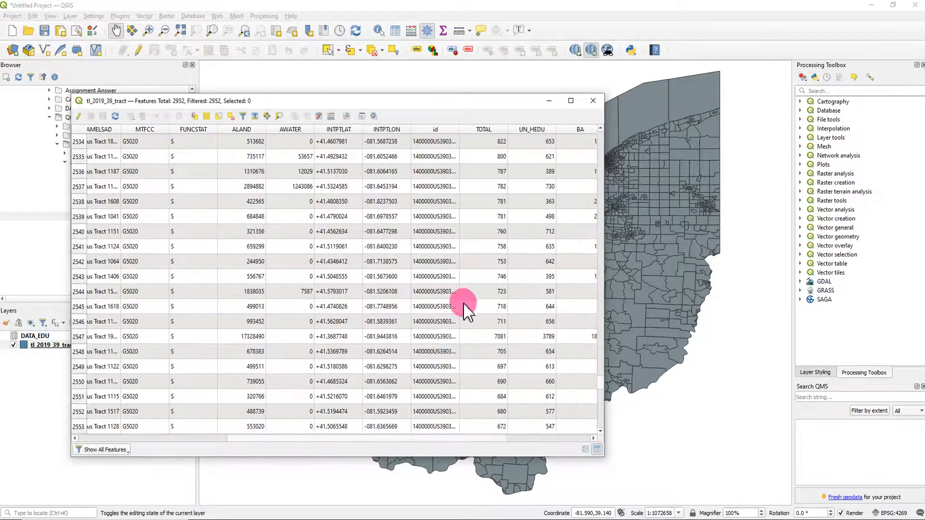
pyautogui.click(490, 130)
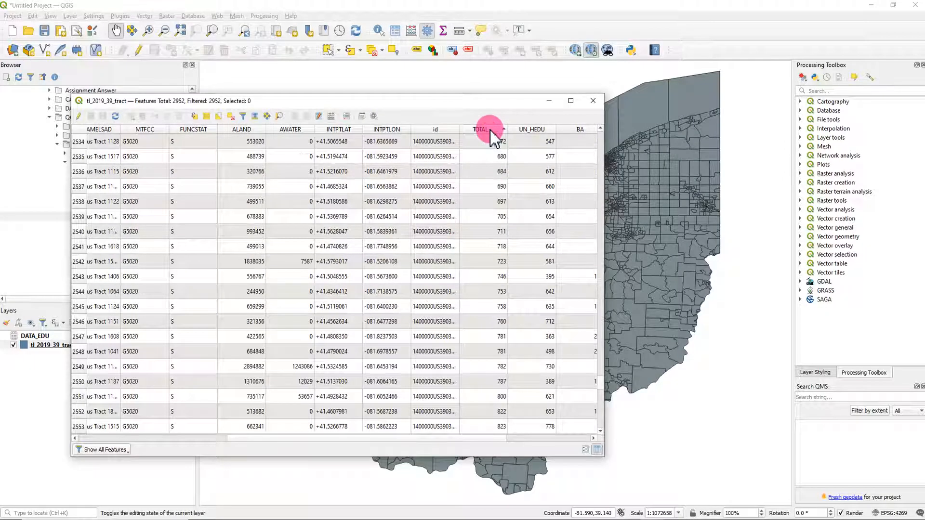
pyautogui.moveTo(599, 382)
pyautogui.mouseDown()
pyautogui.moveTo(585, 265)
pyautogui.moveTo(593, 112)
pyautogui.moveTo(608, 388)
pyautogui.mouseUp()
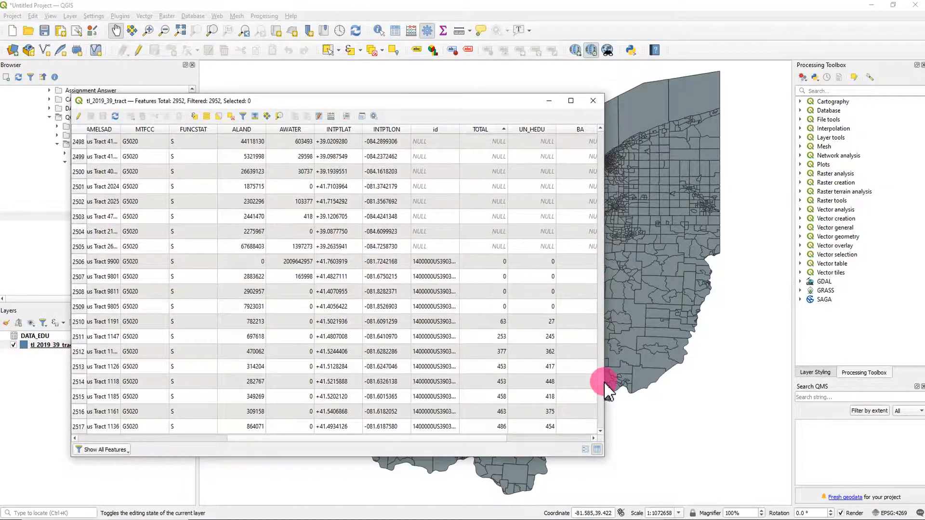
pyautogui.click(80, 263)
pyautogui.moveTo(601, 384); pyautogui.dragTo(599, 433)
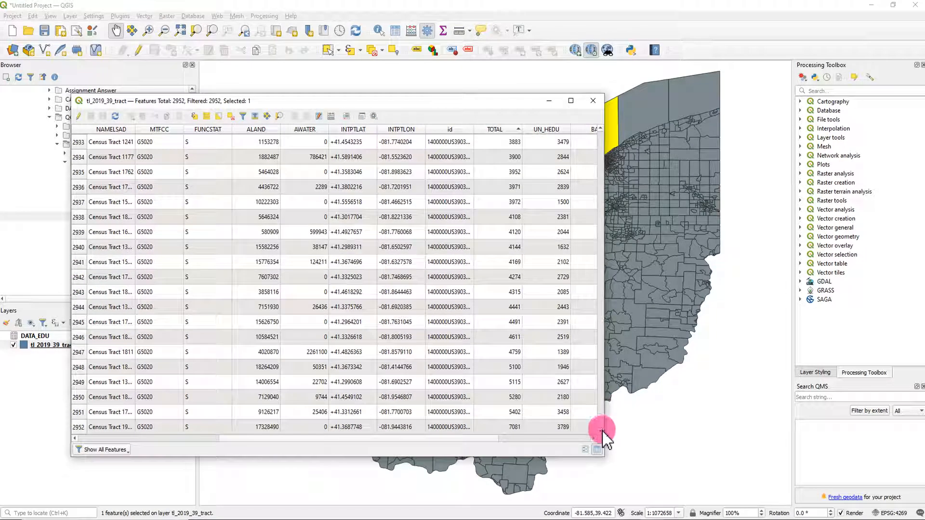
pyautogui.keyDown('shift'); pyautogui.click(79, 428); pyautogui.keyUp('shift')
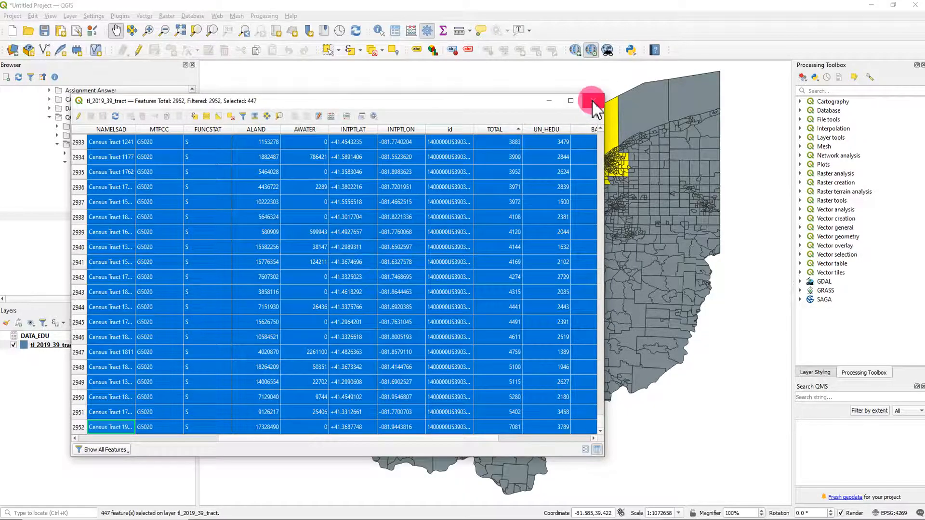
# - Move the attribute table aside to view the selected tracts on the map, and close the table
pyautogui.moveTo(503, 102); pyautogui.dragTo(368, 107)
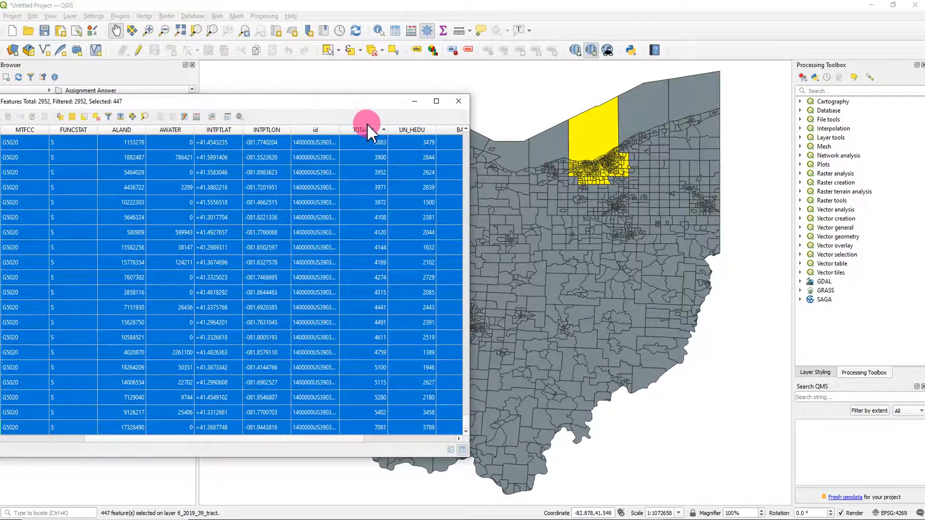
pyautogui.moveTo(354, 102); pyautogui.dragTo(530, 93)
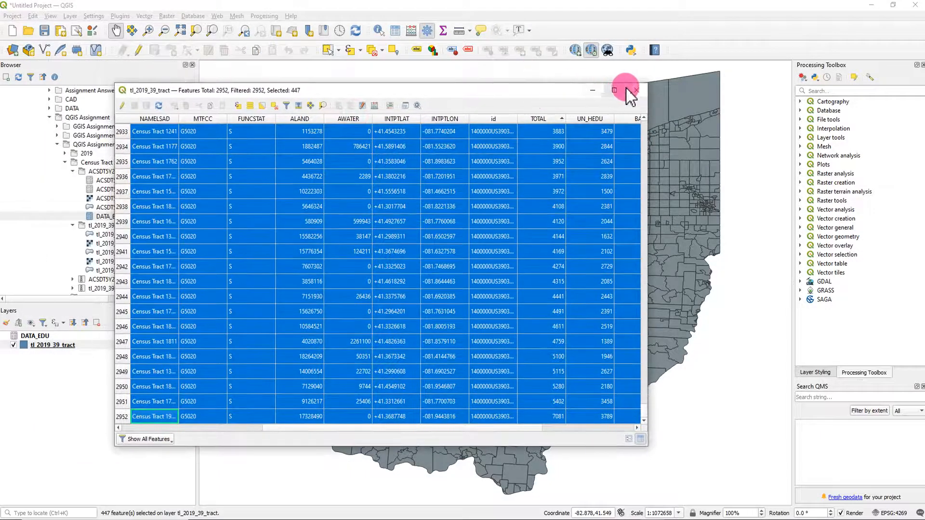
pyautogui.click(629, 90)
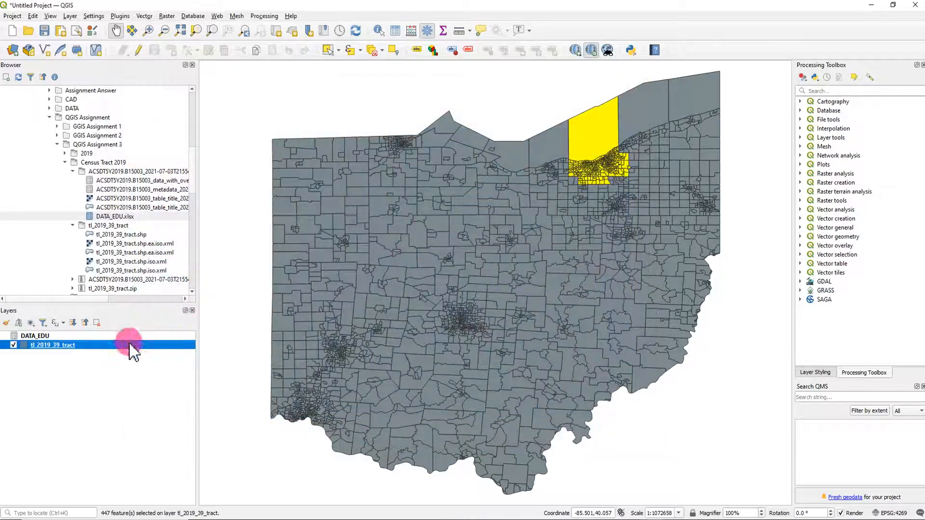
# - Start exporting only the selected tl_2019_39_tract features as an ESRI Shapefile named Cuyahoga_Tract_EDU
pyautogui.rightClick(69, 353)
pyautogui.click(87, 314)
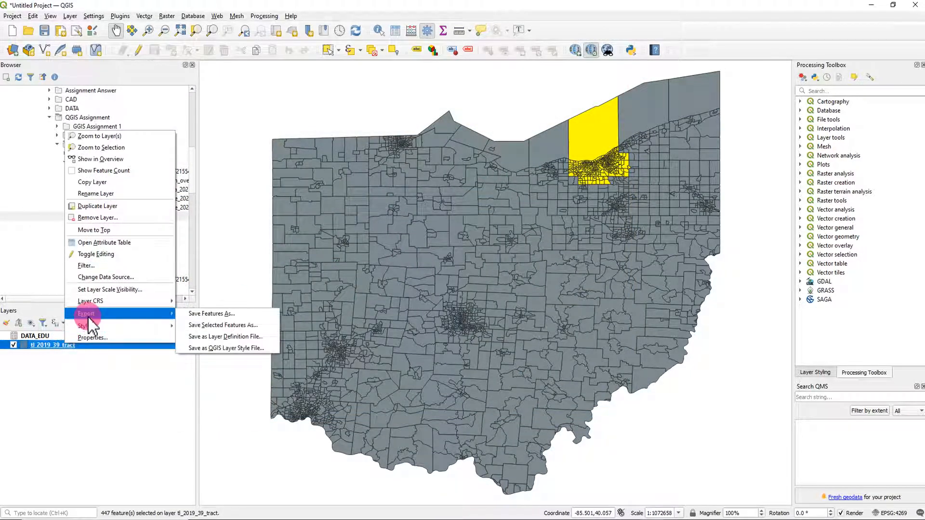
pyautogui.click(214, 325)
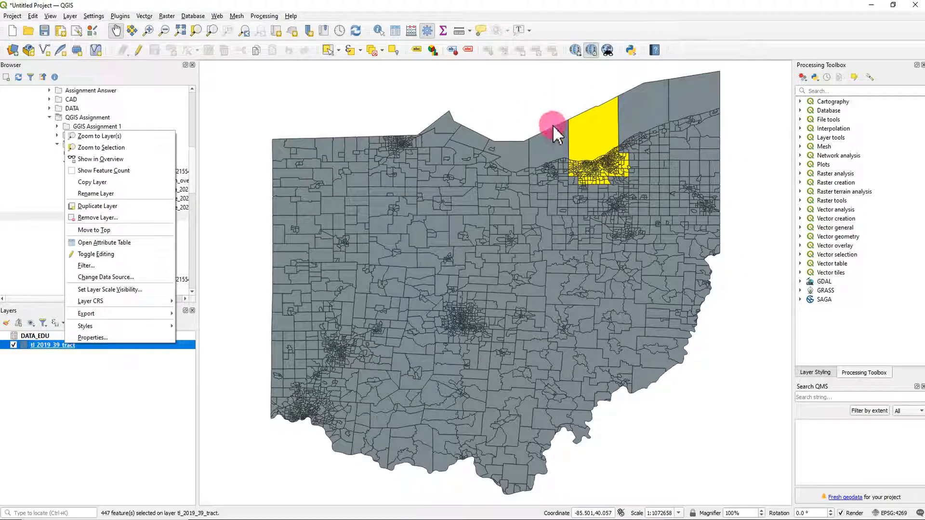
pyautogui.click(140, 320)
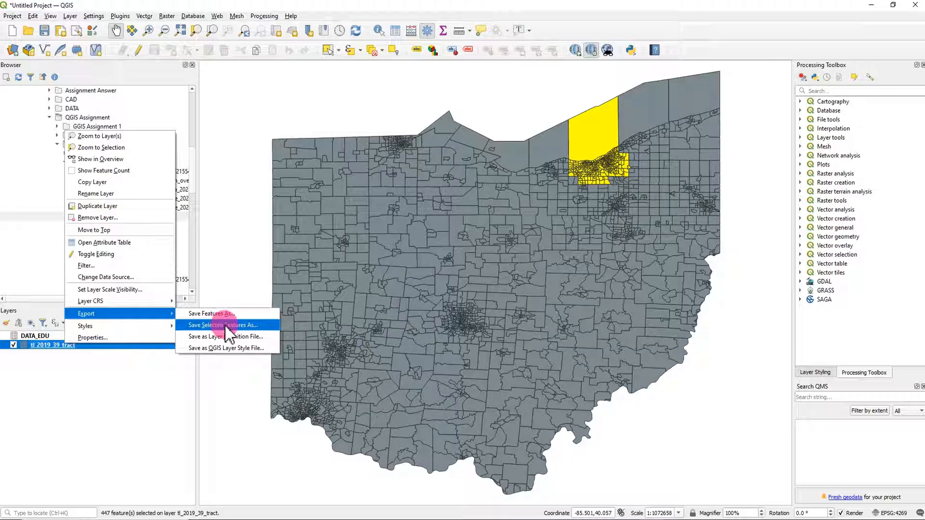
pyautogui.click(243, 325)
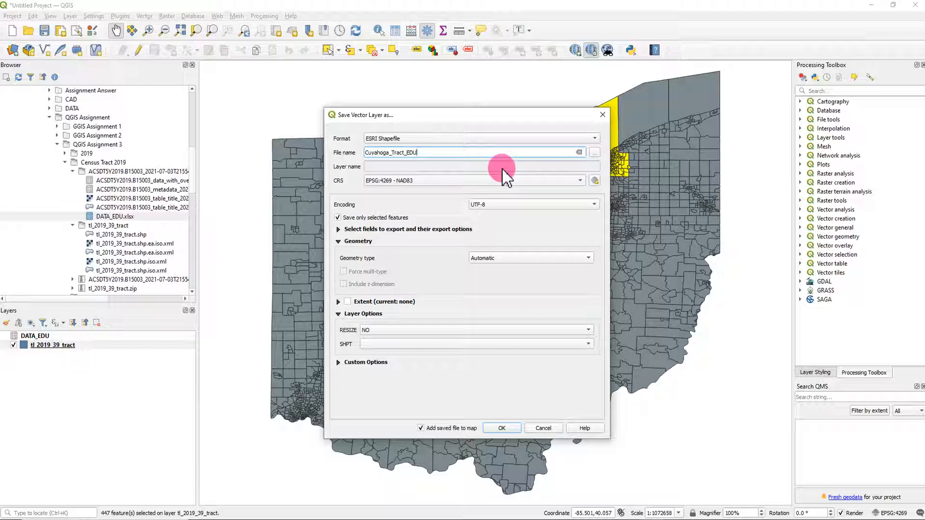
# - Browse the export destination to GIS Class > UST 485 & 585 for 2021 > GIS summer > QGIS Assignment 3 > Census Tract 2019
pyautogui.click(597, 153)
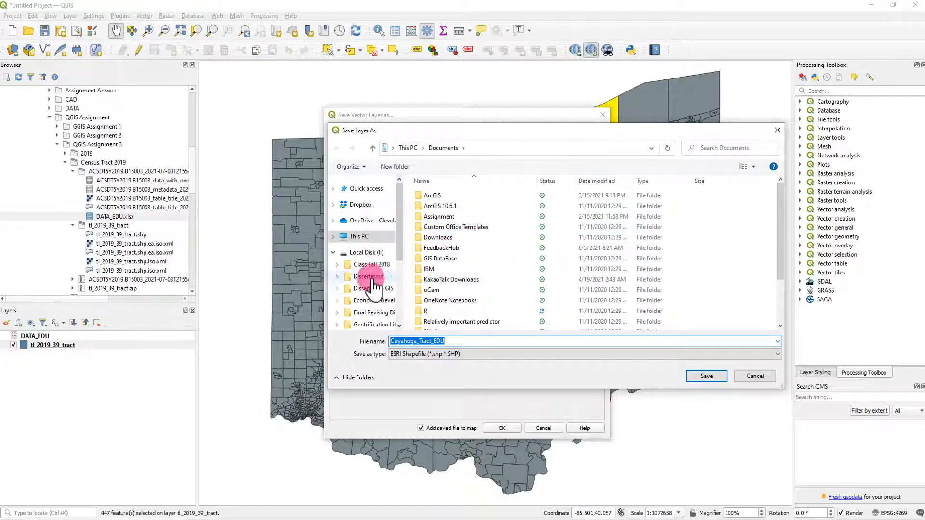
pyautogui.click(369, 252)
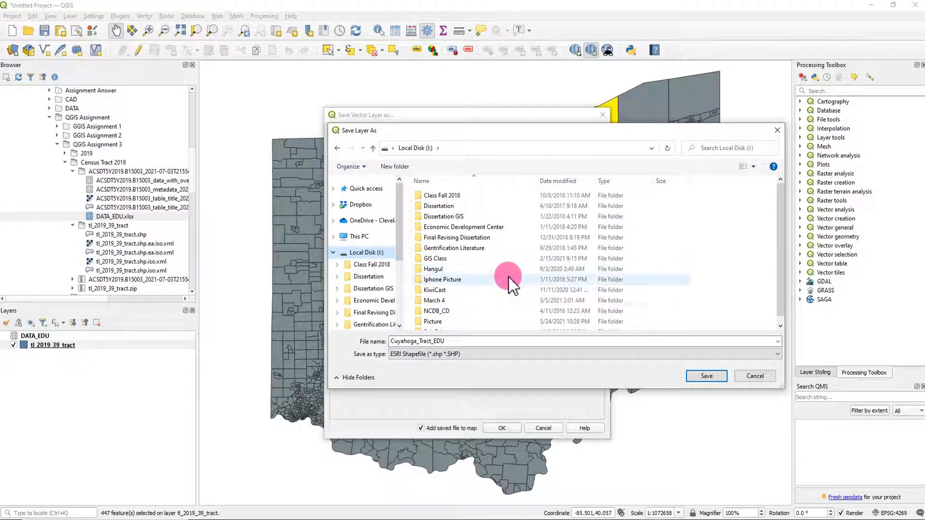
pyautogui.doubleClick(441, 258)
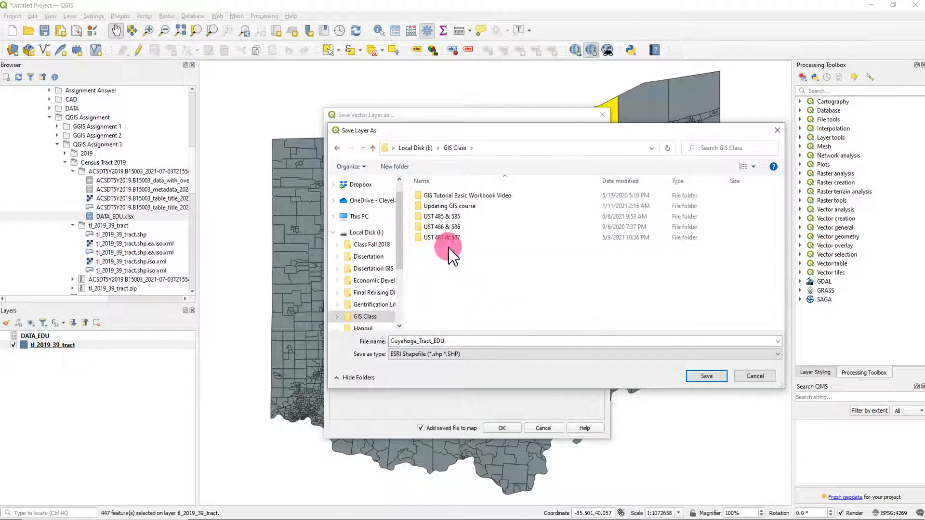
pyautogui.doubleClick(442, 216)
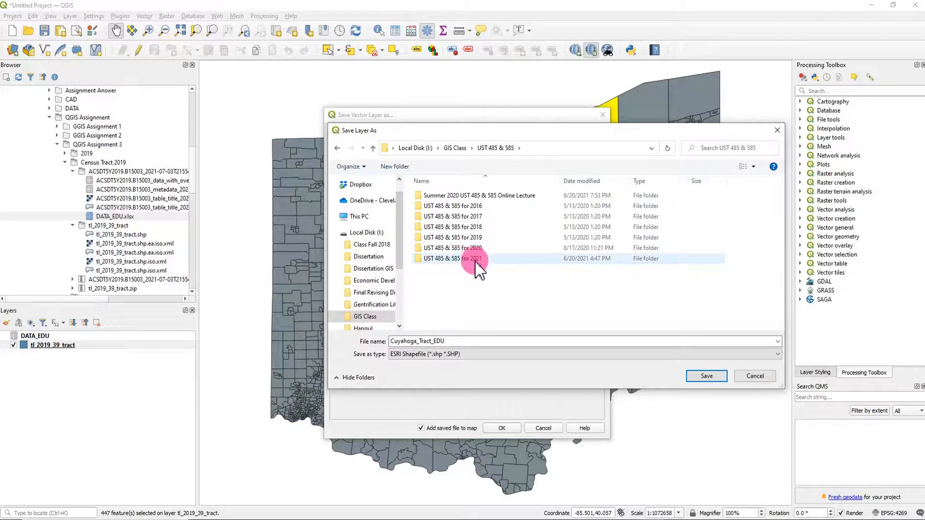
pyautogui.doubleClick(476, 263)
pyautogui.doubleClick(446, 196)
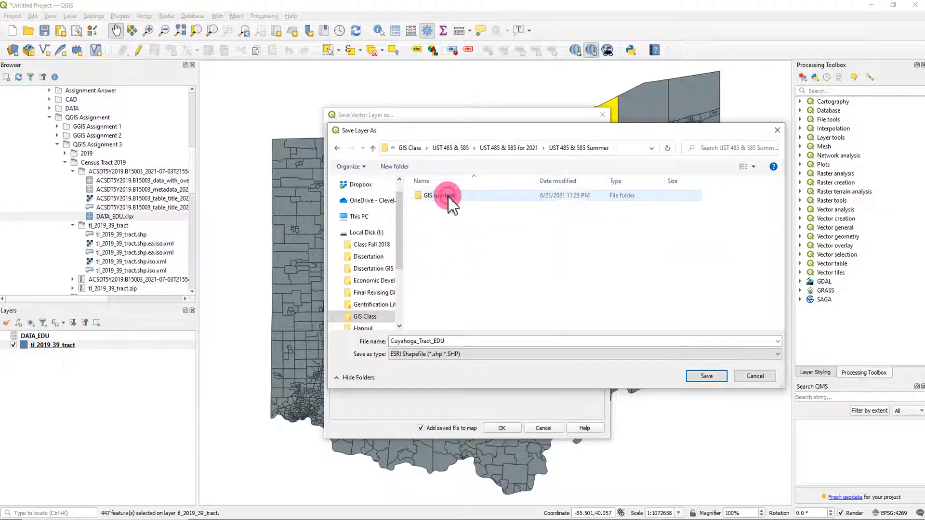
pyautogui.doubleClick(448, 197)
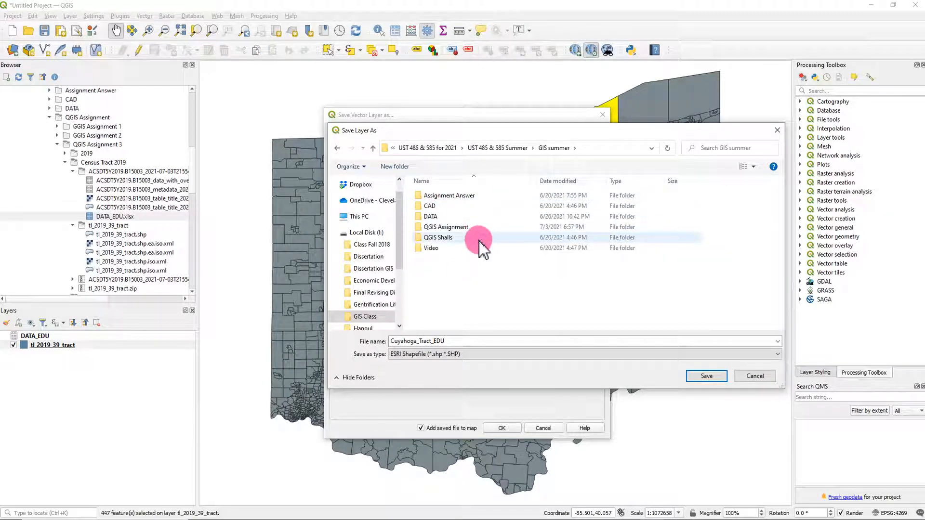
pyautogui.doubleClick(470, 227)
pyautogui.doubleClick(472, 216)
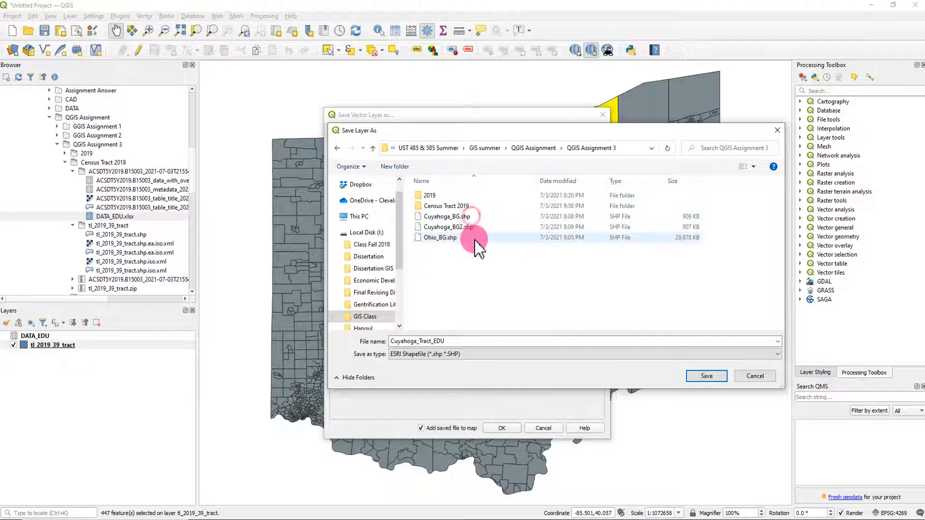
pyautogui.doubleClick(465, 207)
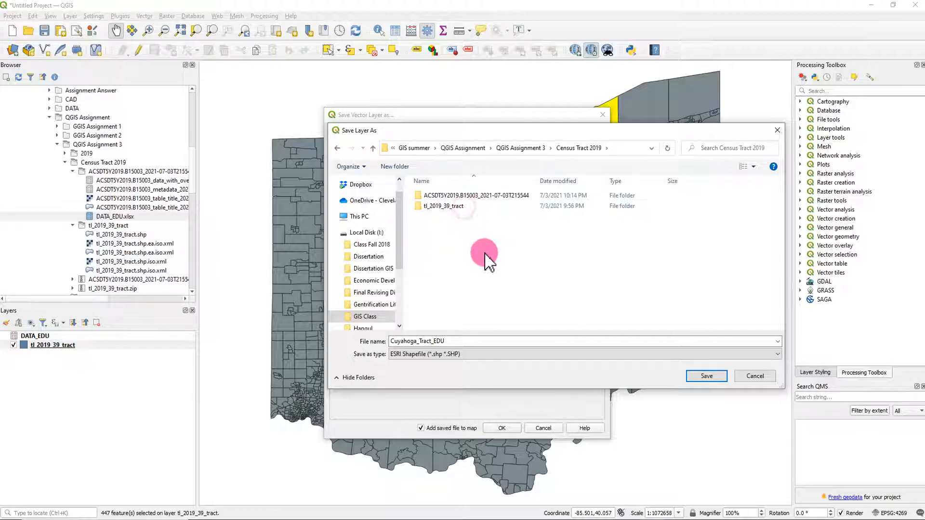
# - Save Cuyahoga_Tract_EDU inside the tl_2019_39_tract folder, run the export, and dismiss the export notification
pyautogui.click(610, 360)
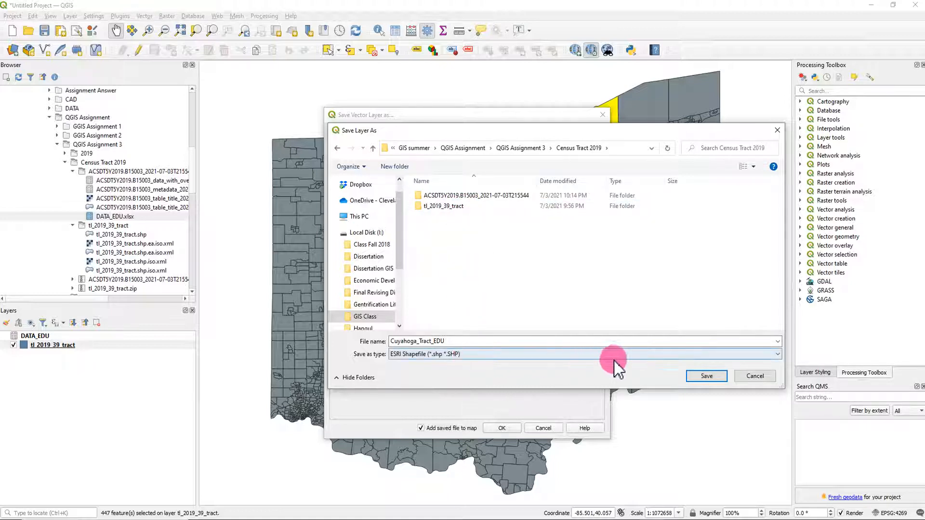
pyautogui.click(458, 210)
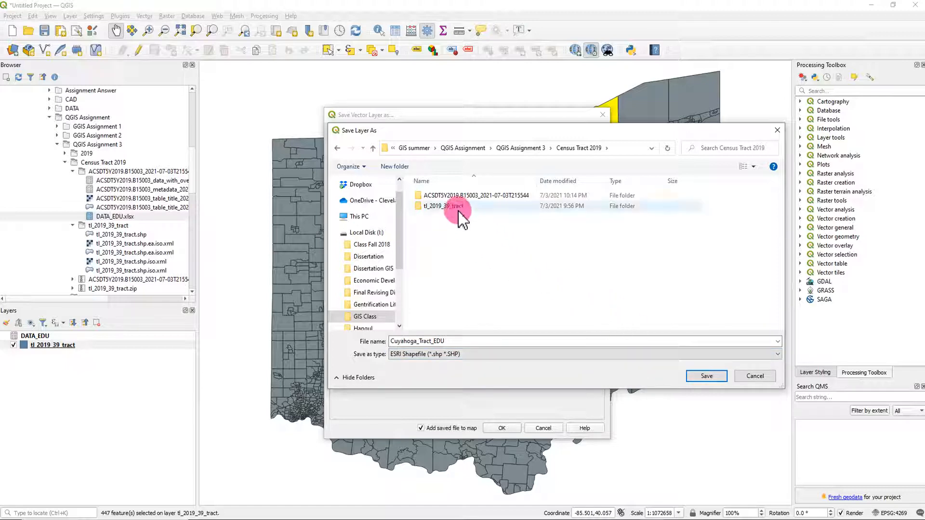
pyautogui.doubleClick(458, 211)
pyautogui.click(701, 378)
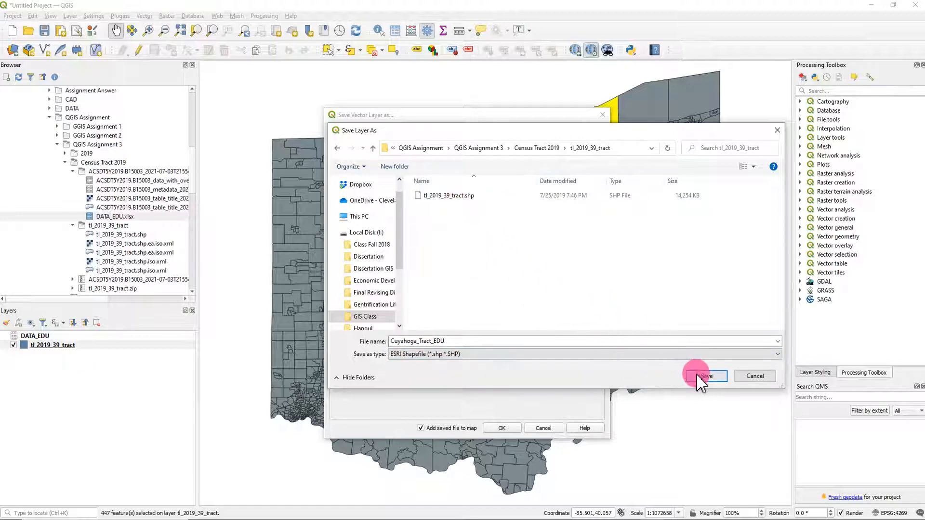
pyautogui.click(657, 379)
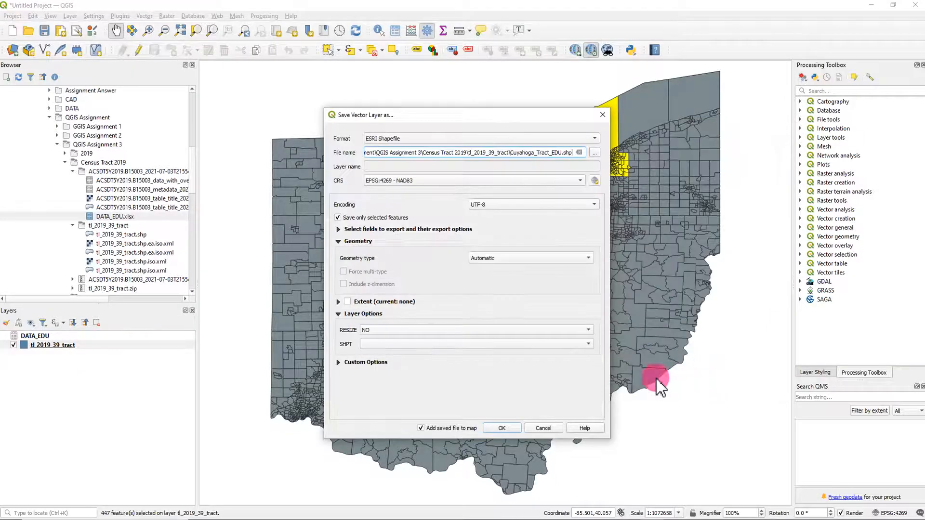
pyautogui.click(501, 427)
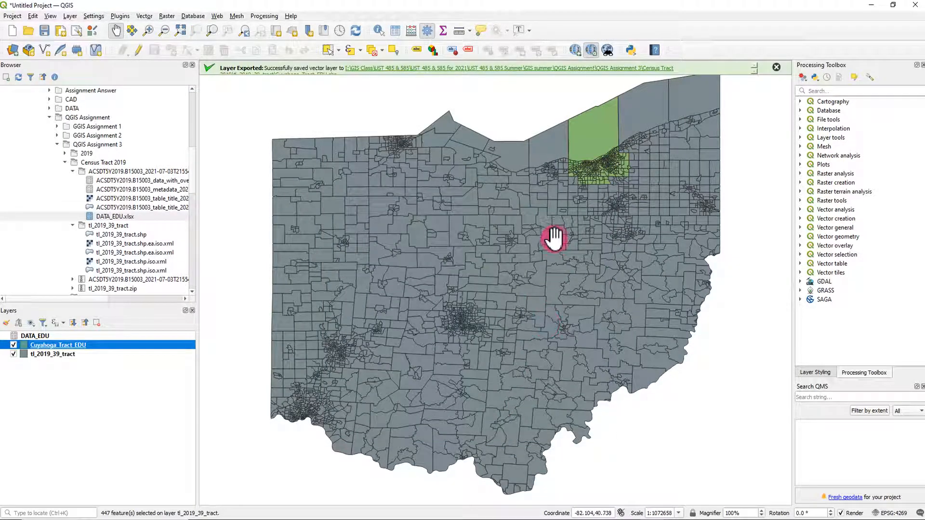
pyautogui.click(776, 67)
pyautogui.click(54, 354)
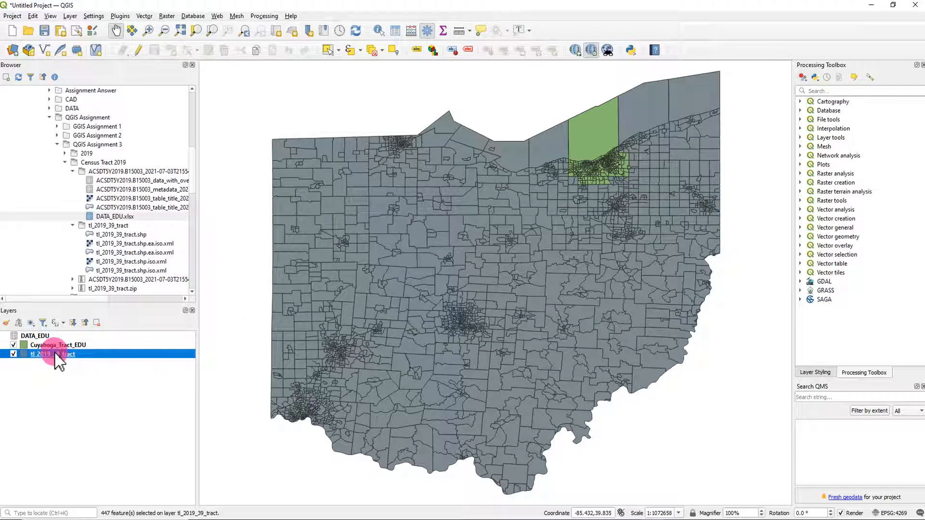
pyautogui.rightClick(56, 355)
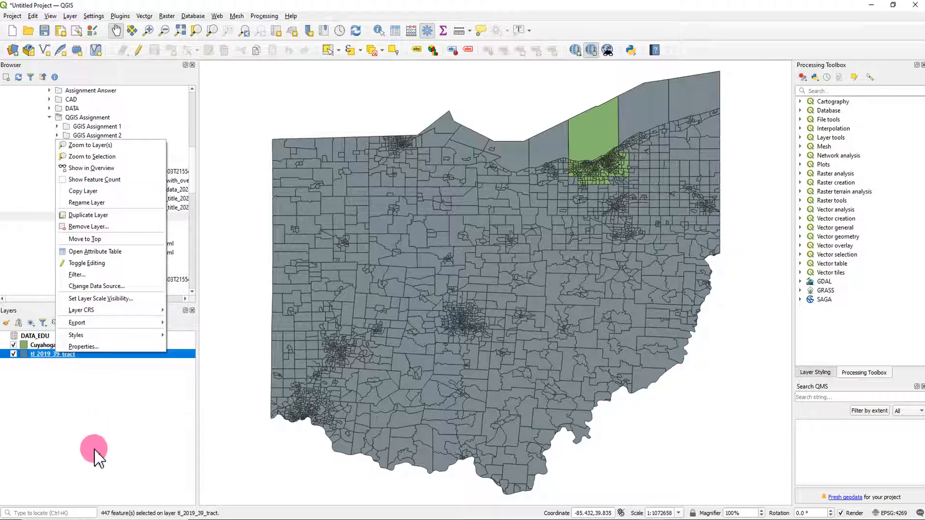
pyautogui.click(92, 446)
# - Examine the joined education fields in the Cuyahoga_Tract_EDU attribute table, sorting by TOTAL in ascending order, and close the table
pyautogui.click(61, 345)
pyautogui.rightClick(62, 345)
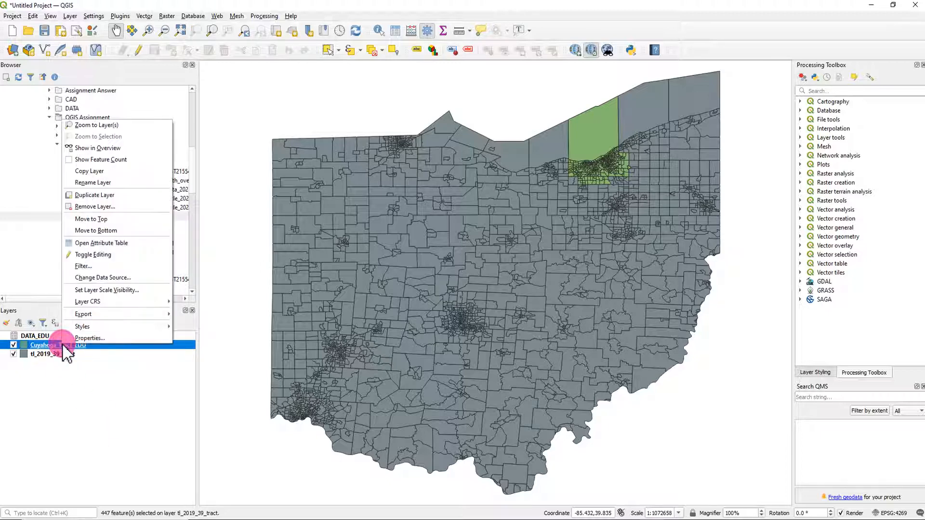
pyautogui.click(110, 245)
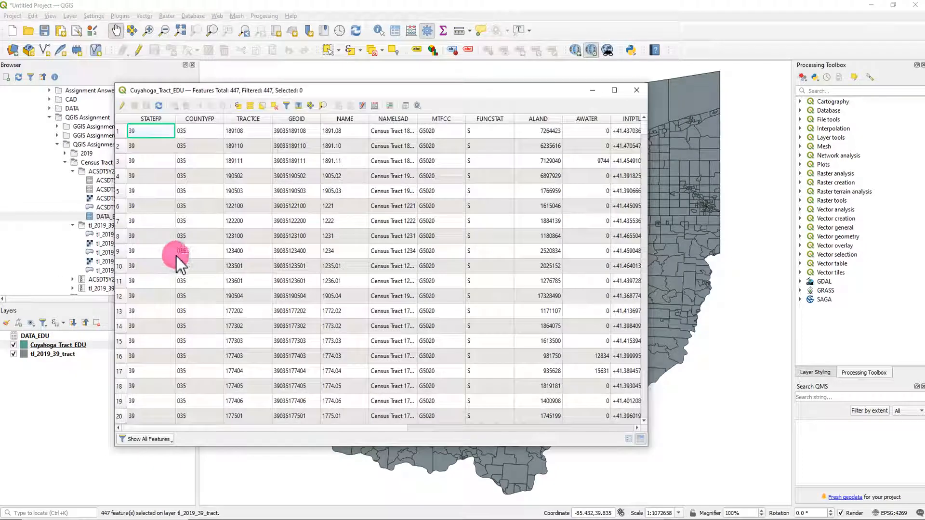
pyautogui.moveTo(297, 426); pyautogui.dragTo(558, 434)
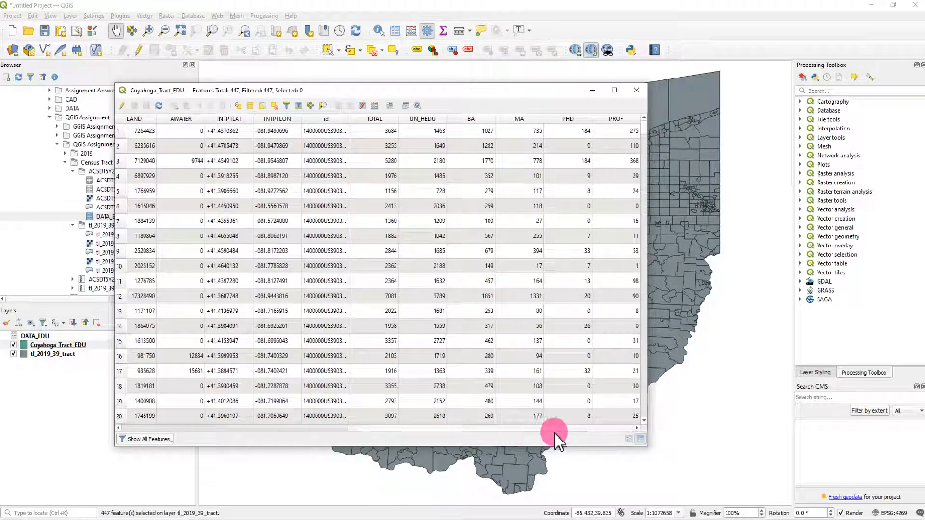
pyautogui.click(375, 119)
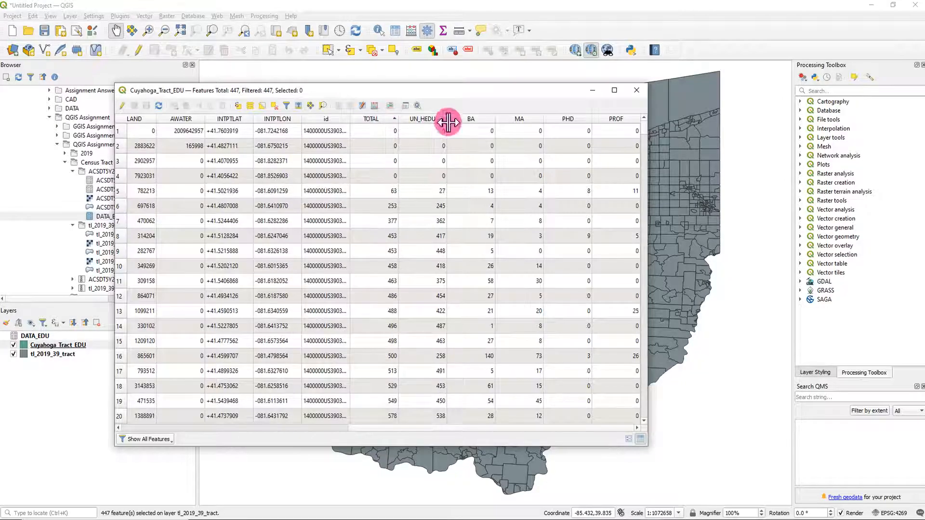
pyautogui.moveTo(644, 136); pyautogui.dragTo(641, 87)
pyautogui.click(636, 91)
# - Remove the tl_2019_39_tract layer from the project and fit the map to the Cuyahoga_Tract_EDU layer
pyautogui.click(13, 355)
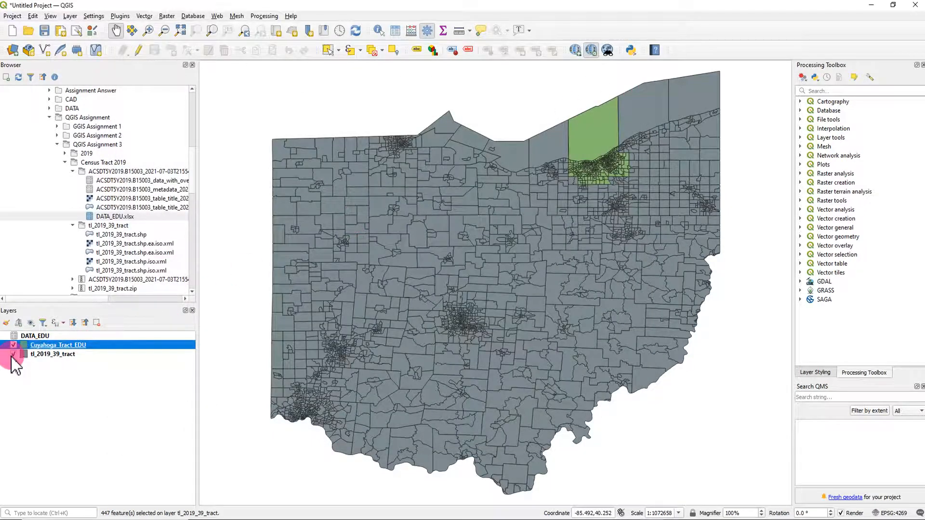
pyautogui.click(43, 356)
pyautogui.rightClick(45, 355)
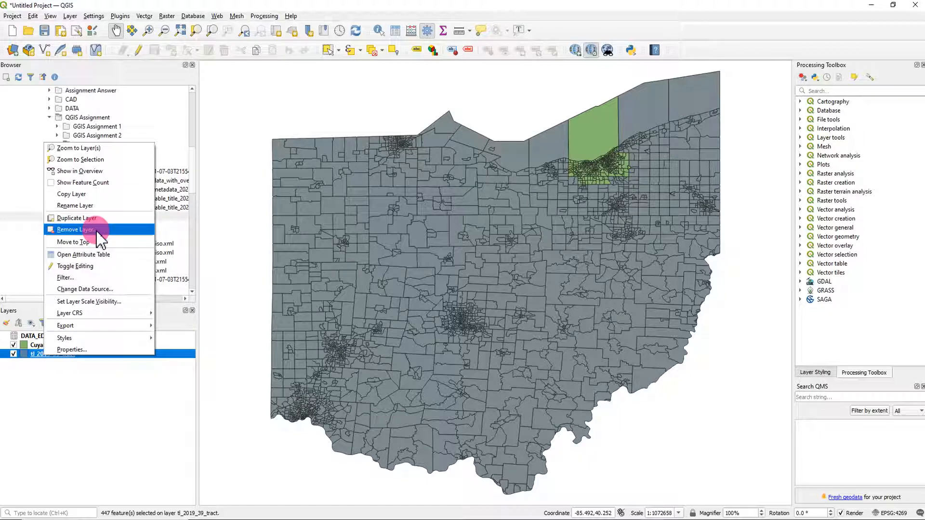
pyautogui.click(76, 229)
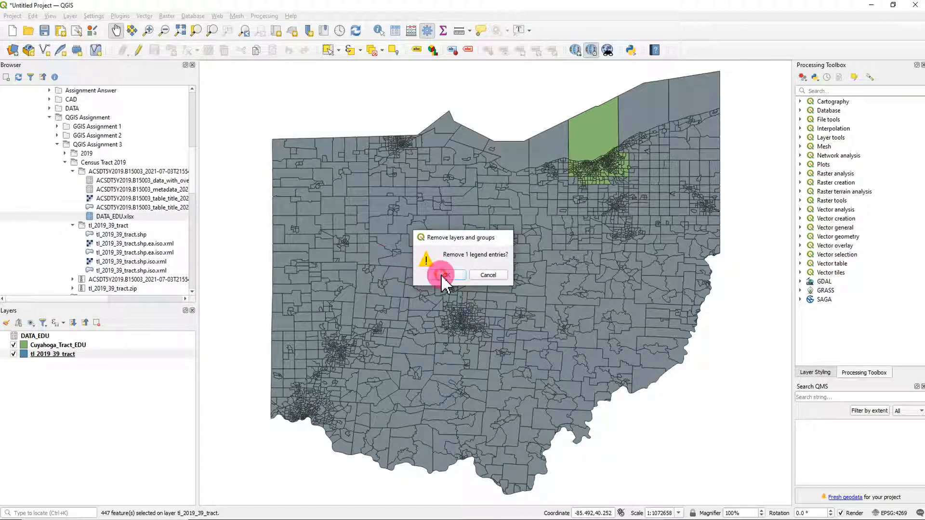
pyautogui.click(445, 276)
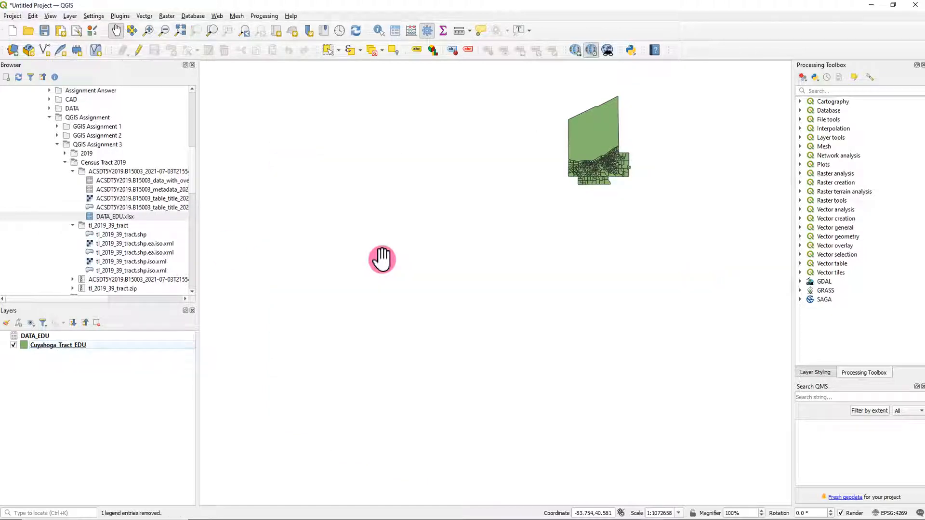
pyautogui.rightClick(69, 348)
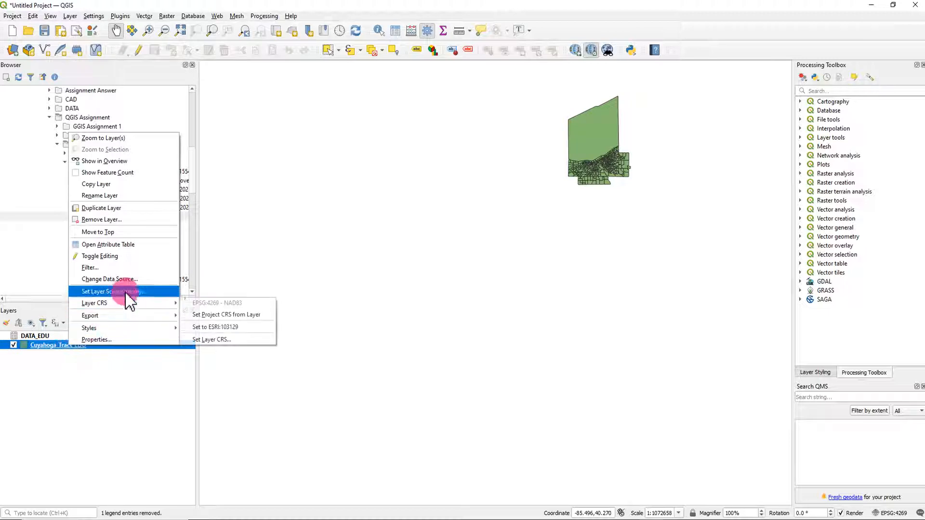
pyautogui.click(102, 138)
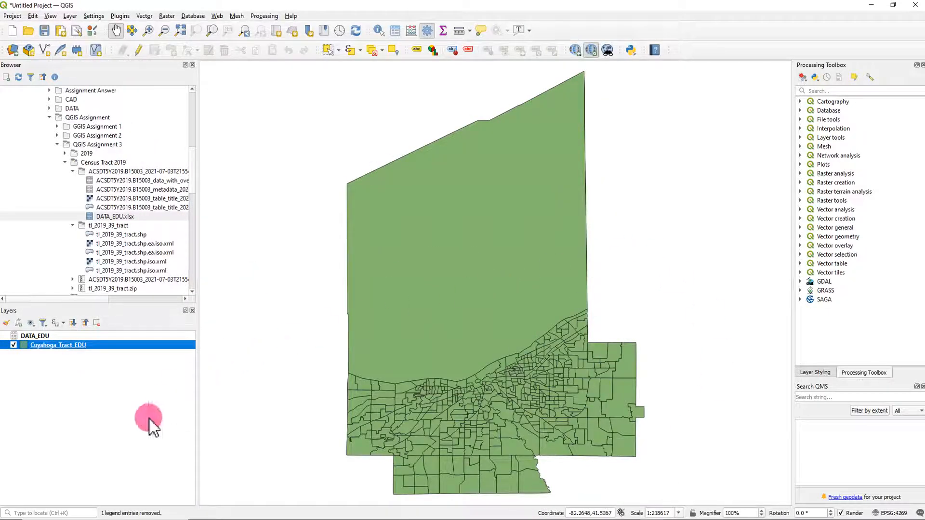
pyautogui.click(130, 429)
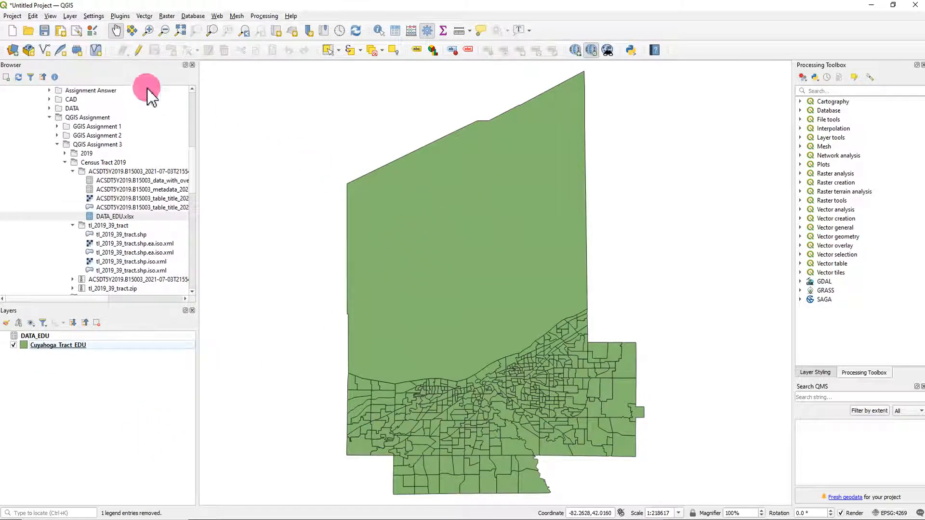
# - Select the large undivided tract north of the shoreline on the map
pyautogui.click(328, 50)
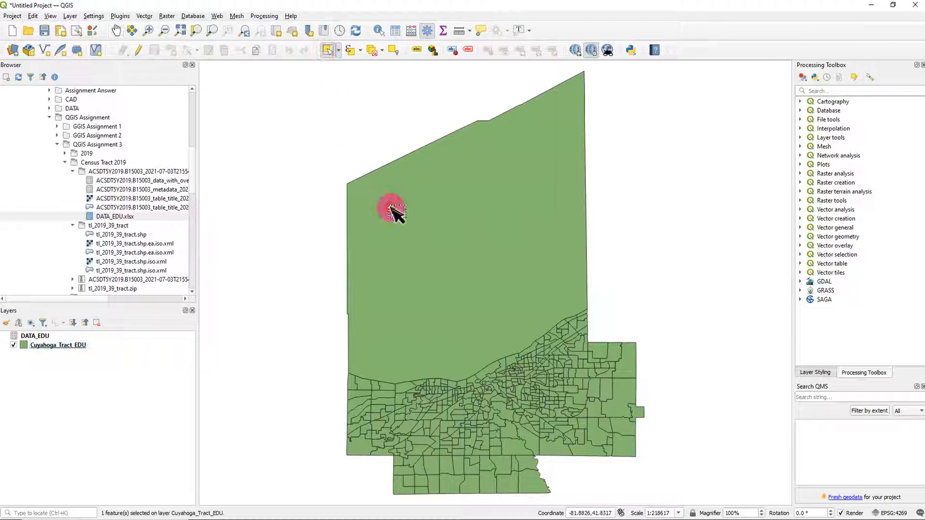
pyautogui.click(387, 224)
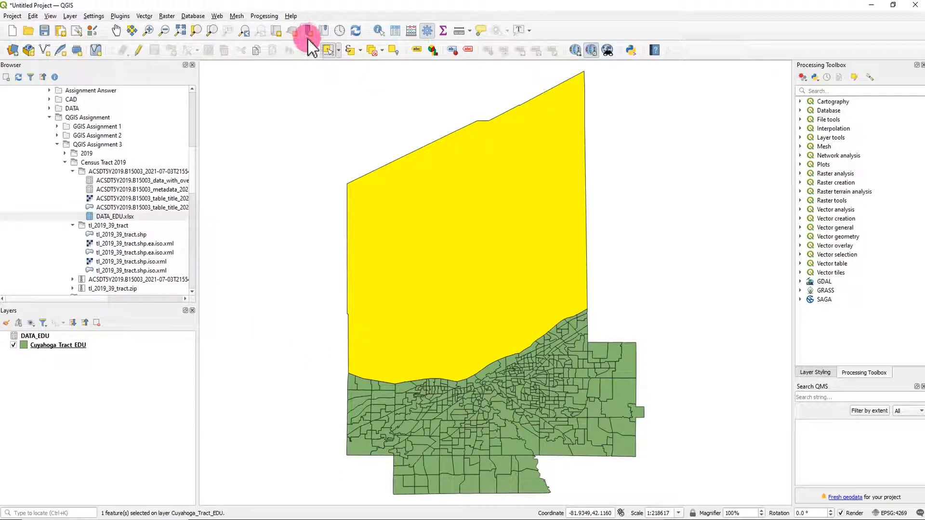
pyautogui.click(331, 51)
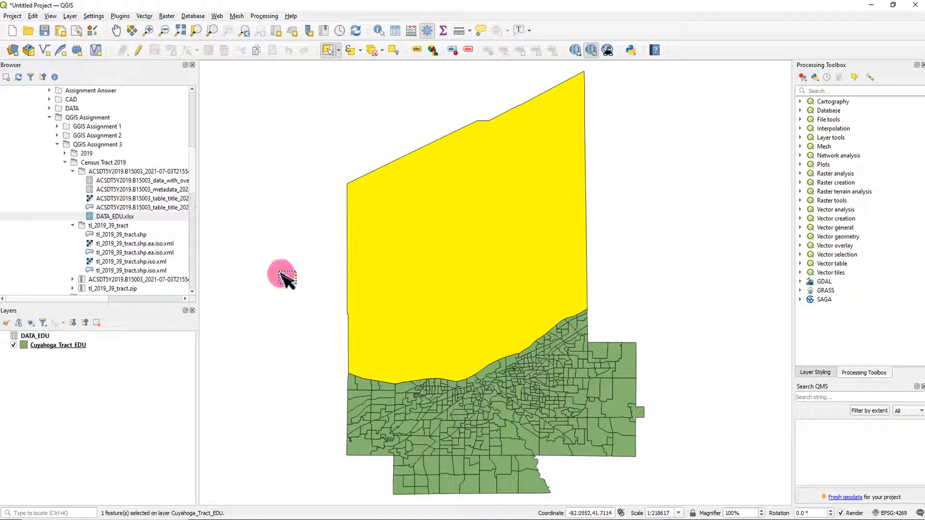
# - Select the first four records, those with a TOTAL of 0, in the Cuyahoga_Tract_EDU attribute table and close the table
pyautogui.rightClick(61, 347)
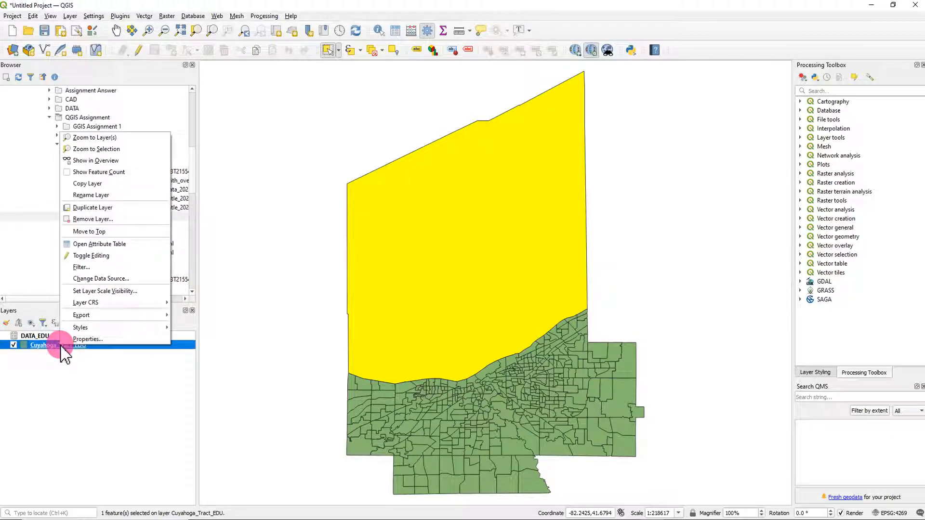
pyautogui.click(110, 244)
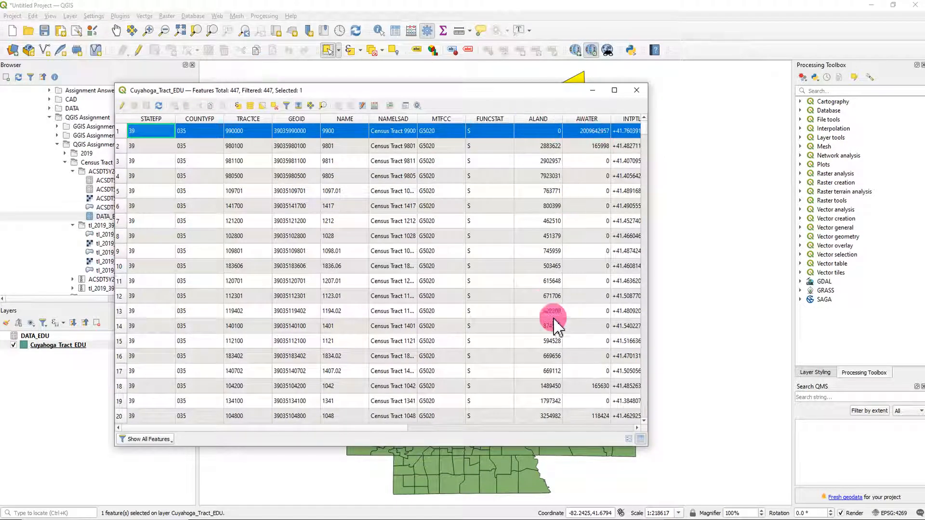
pyautogui.moveTo(419, 428); pyautogui.dragTo(574, 428)
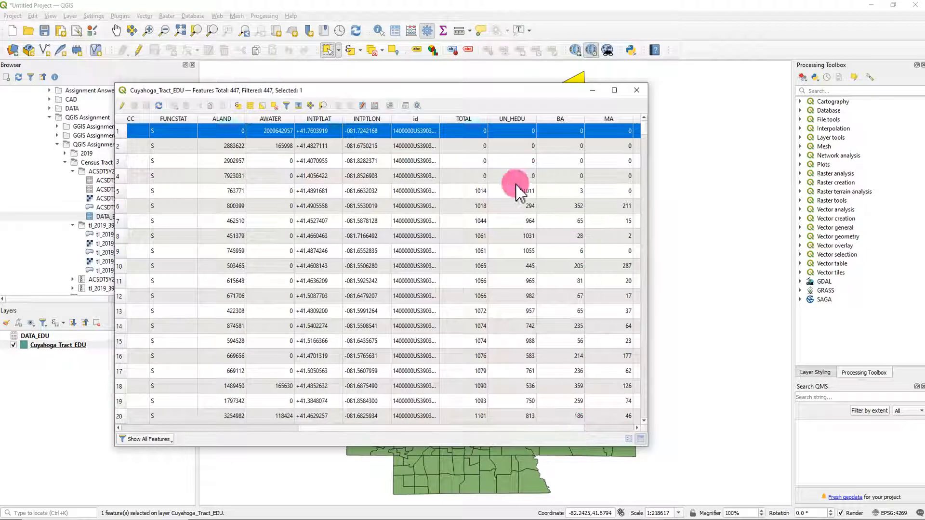
pyautogui.moveTo(124, 135); pyautogui.dragTo(128, 179)
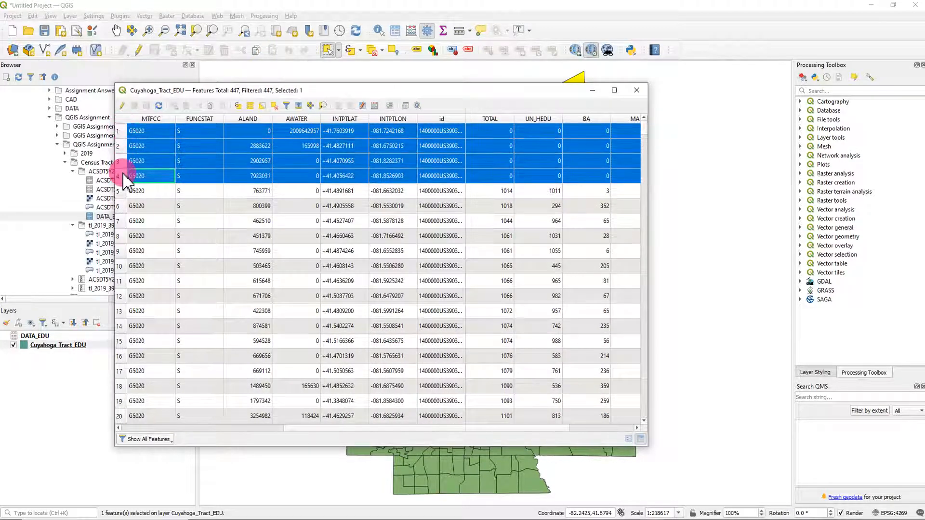
pyautogui.click(638, 90)
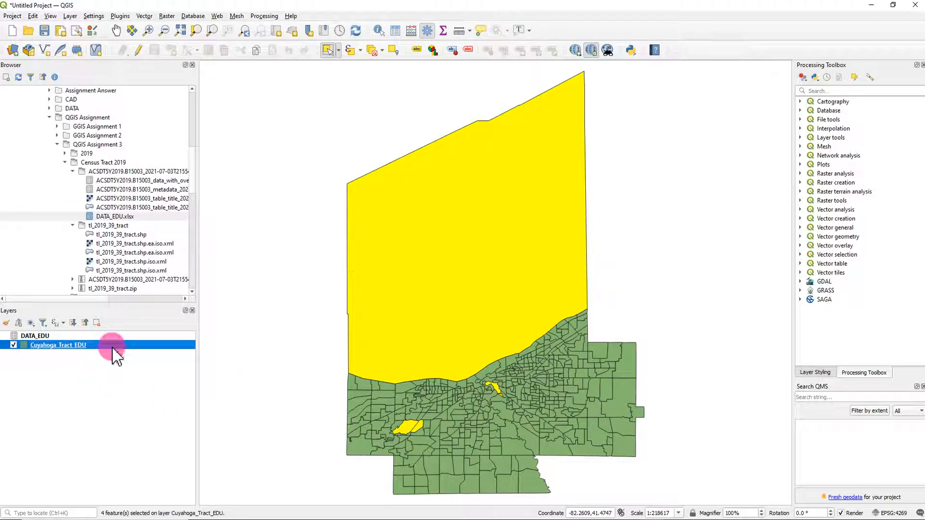
pyautogui.click(96, 342)
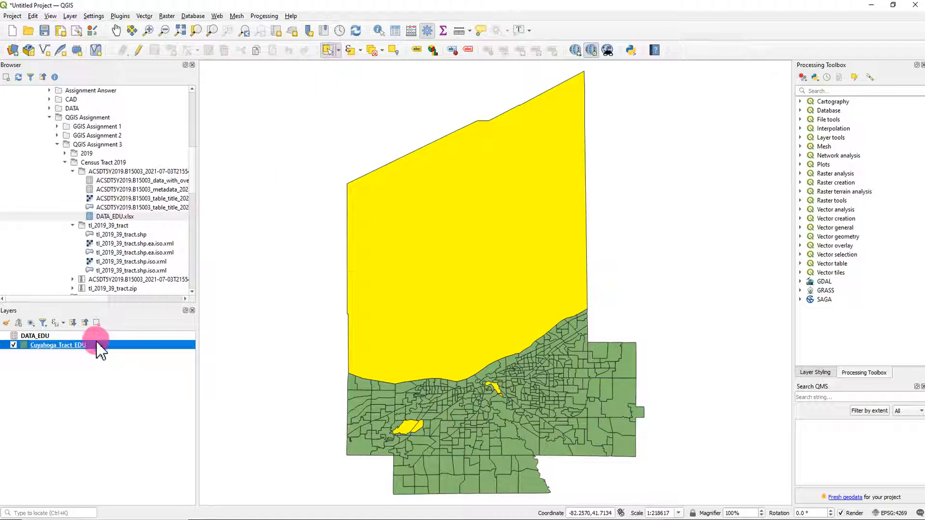
# - Check the selected records in the Cuyahoga_Tract_EDU attribute table, close it, and select only the large tract north of the shoreline
pyautogui.rightClick(82, 345)
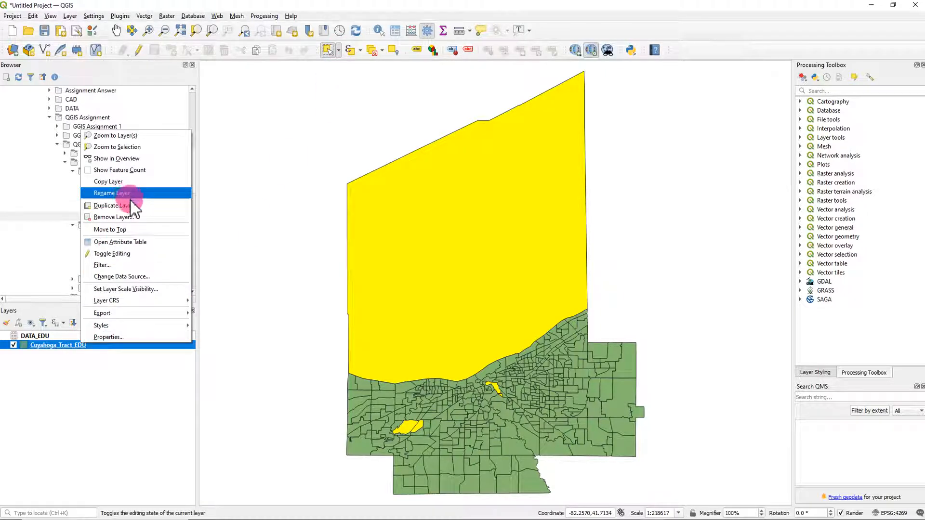
pyautogui.click(120, 241)
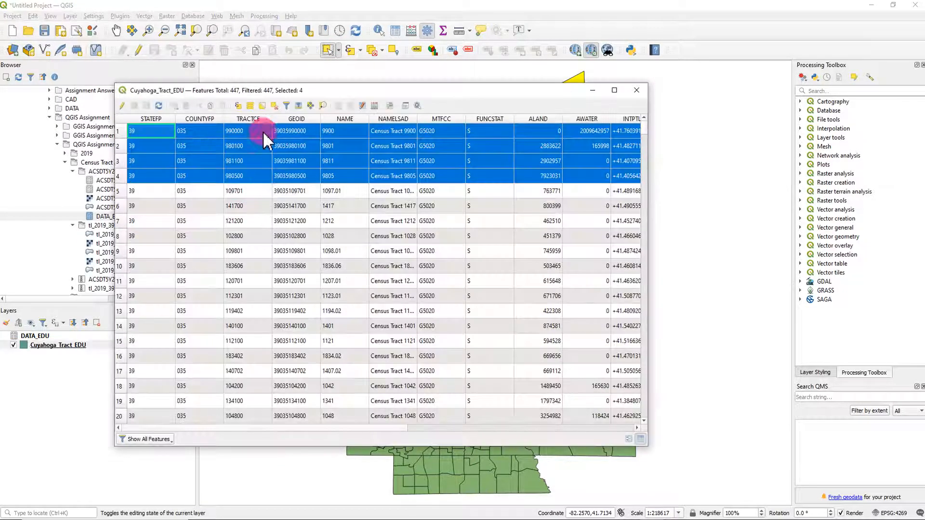
pyautogui.click(644, 90)
pyautogui.click(446, 217)
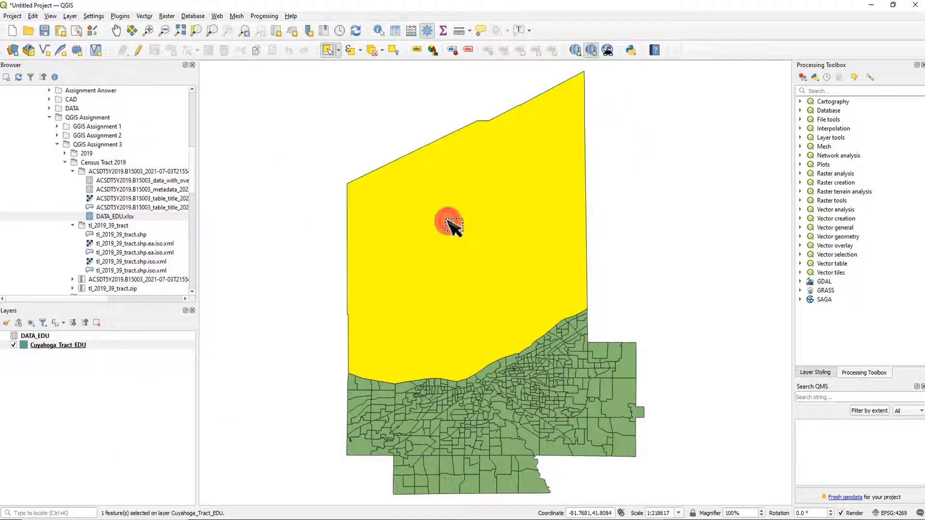
# - Invert the selection in the Cuyahoga_Tract_EDU attribute table and close the table
pyautogui.rightClick(54, 346)
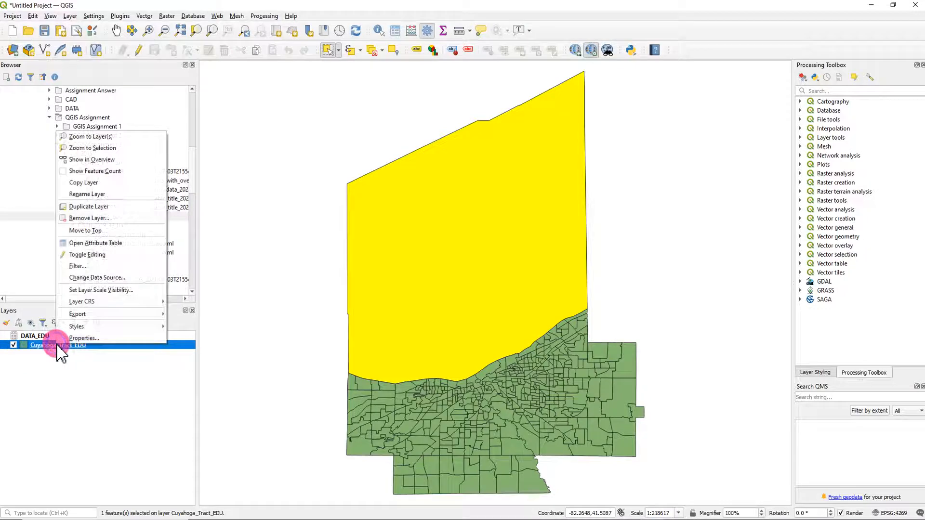
pyautogui.click(105, 244)
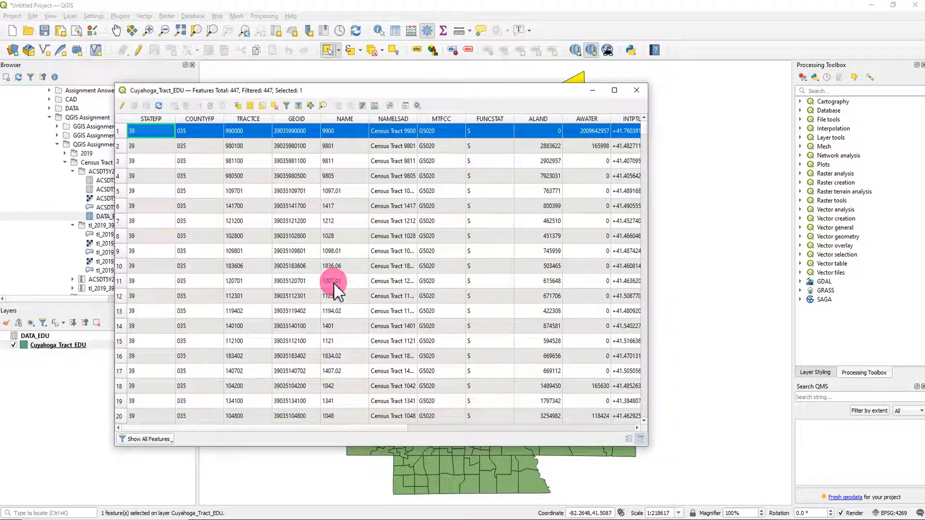
pyautogui.click(263, 106)
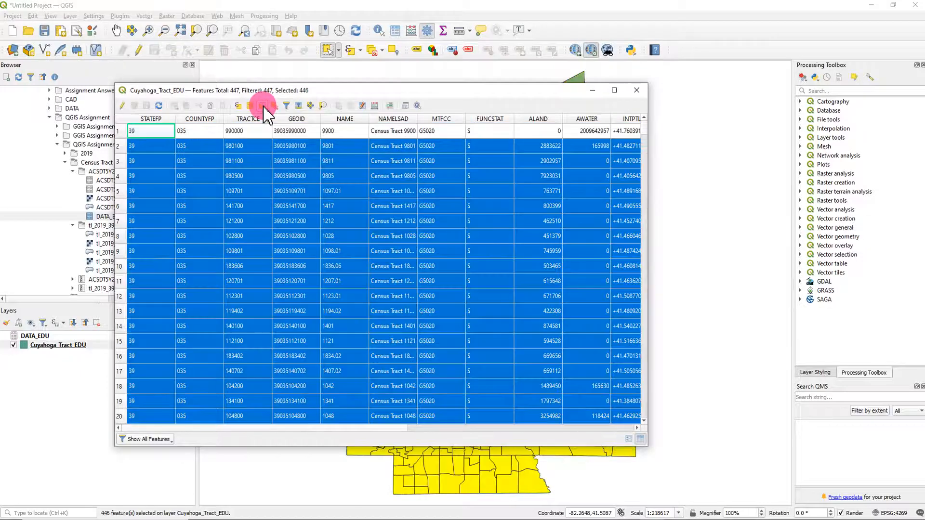
pyautogui.click(636, 90)
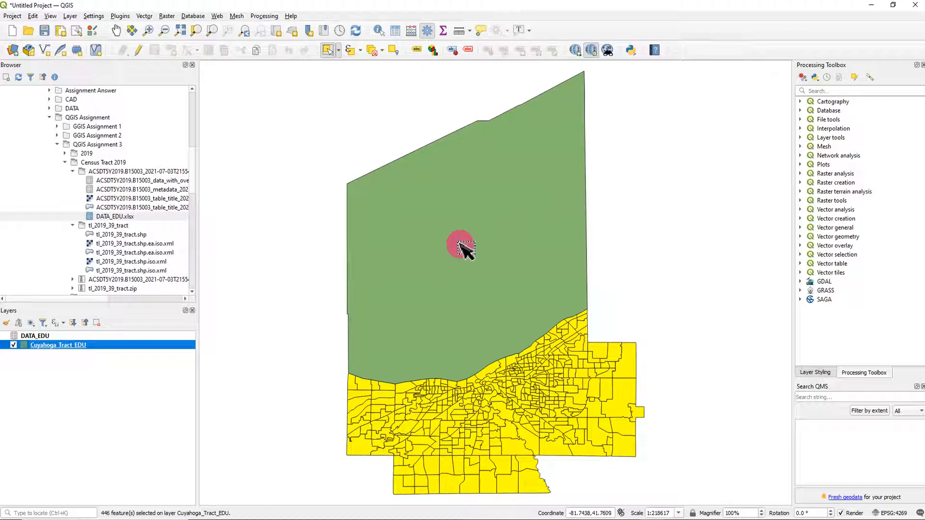
# - Export the selected tracts as the ESRI Shapefile Cuyahoga_Tract_EDU2.shp in the tl_2019_39_tract folder and add it to the map
pyautogui.rightClick(69, 346)
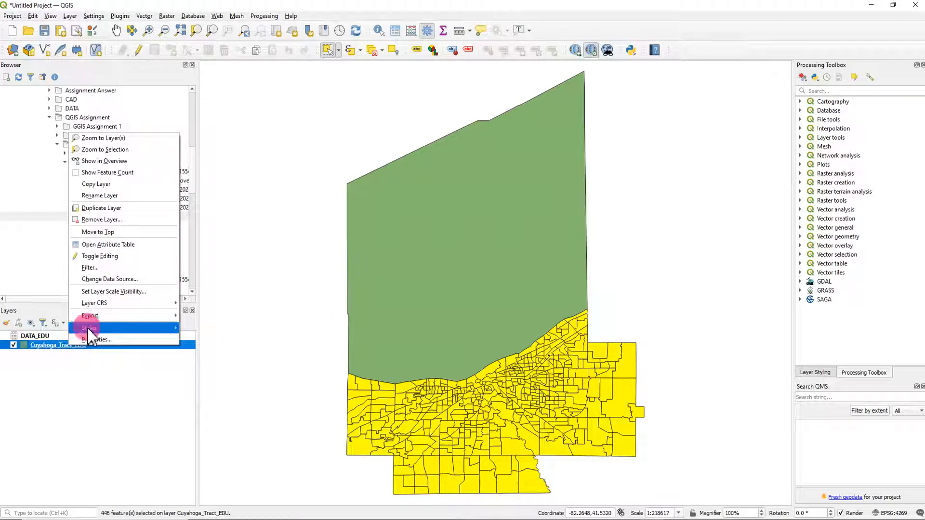
pyautogui.moveTo(91, 316)
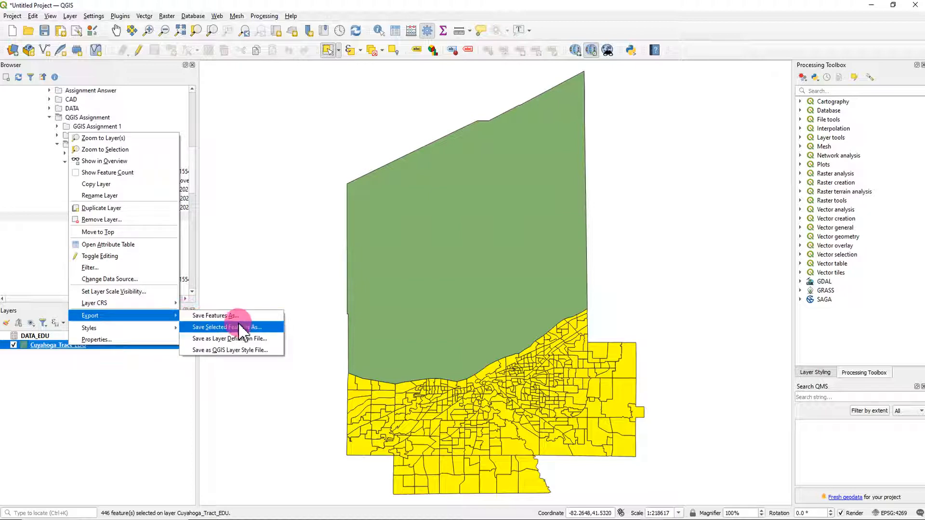
pyautogui.click(256, 328)
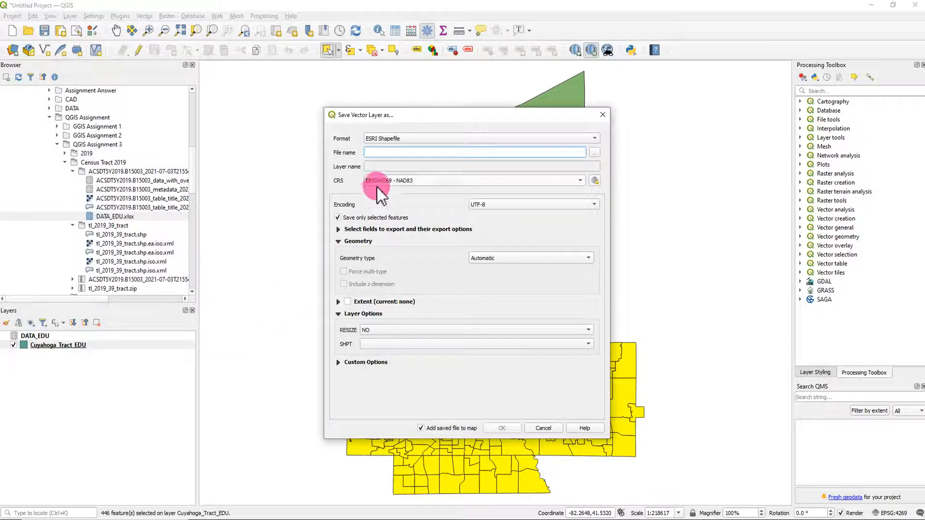
pyautogui.click(594, 152)
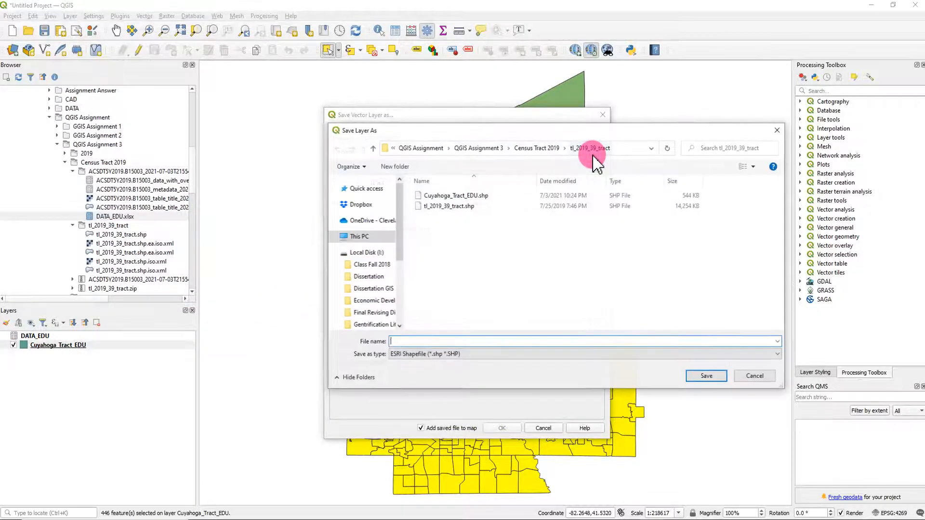
pyautogui.click(465, 197)
pyautogui.click(450, 342)
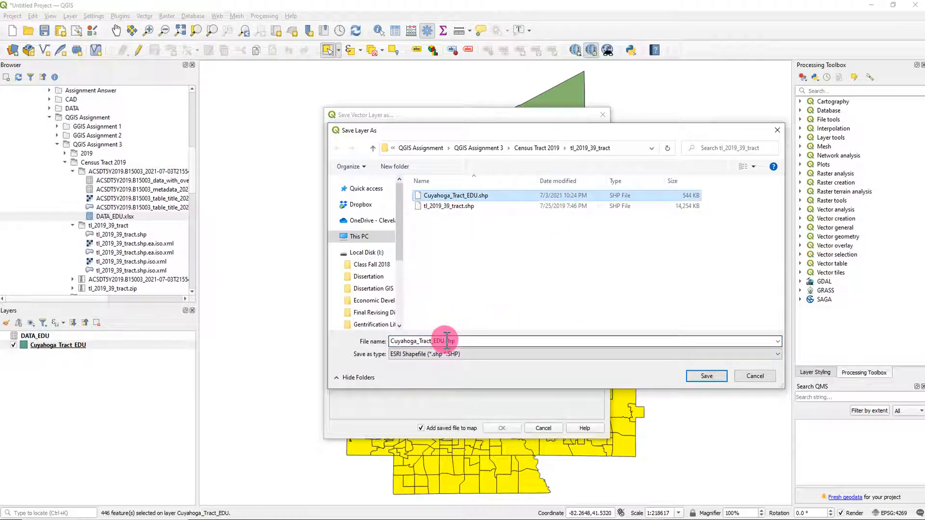
pyautogui.doubleClick(445, 342)
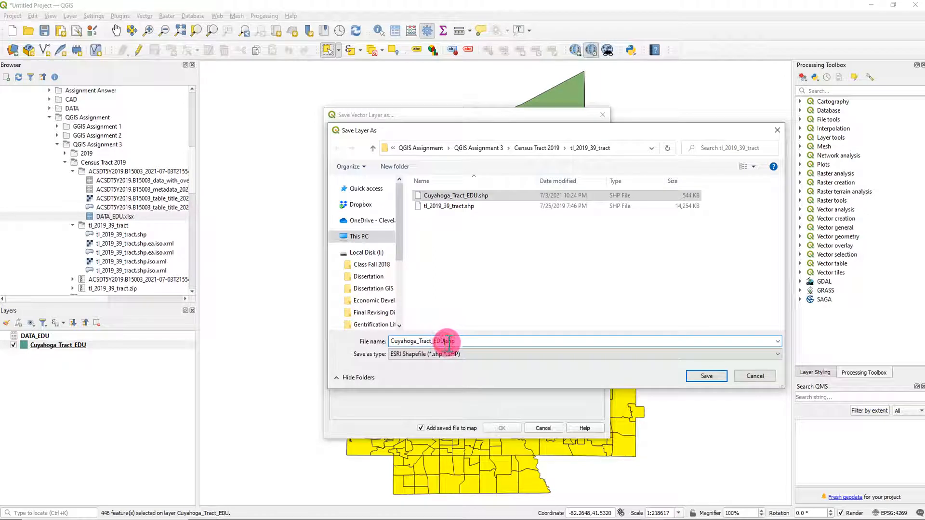
pyautogui.write('2')
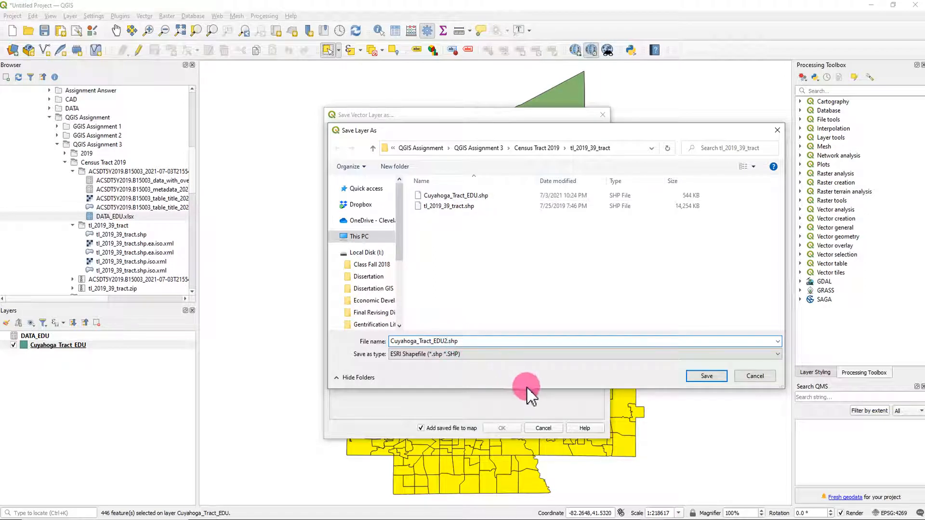
pyautogui.click(702, 380)
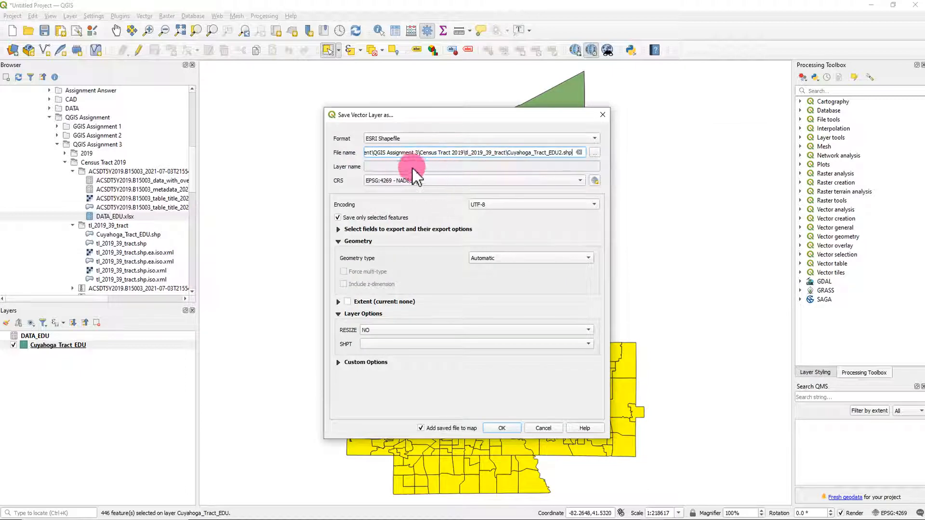
pyautogui.click(502, 429)
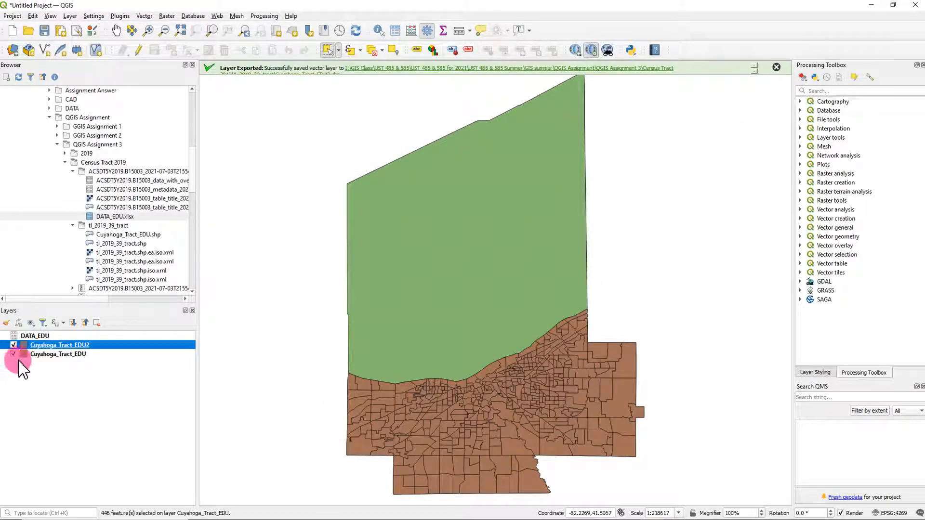
# - Hide the Cuyahoga_Tract_EDU layer, fit the map to Cuyahoga_Tract_EDU2, and dismiss the export notice
pyautogui.click(14, 355)
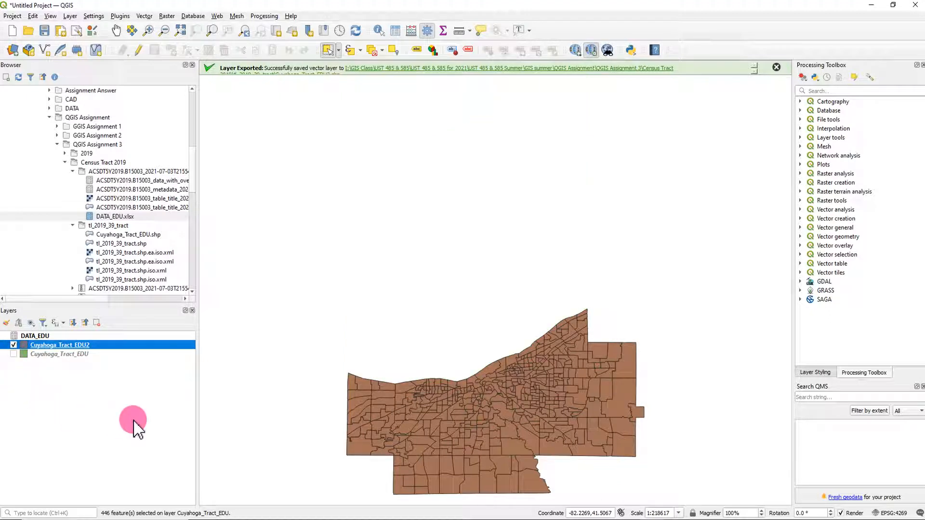
pyautogui.rightClick(71, 345)
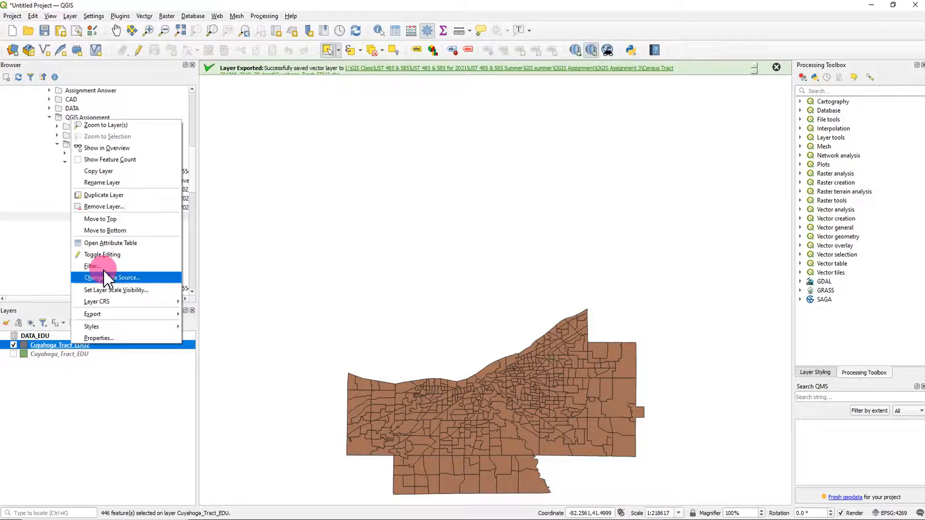
pyautogui.click(119, 126)
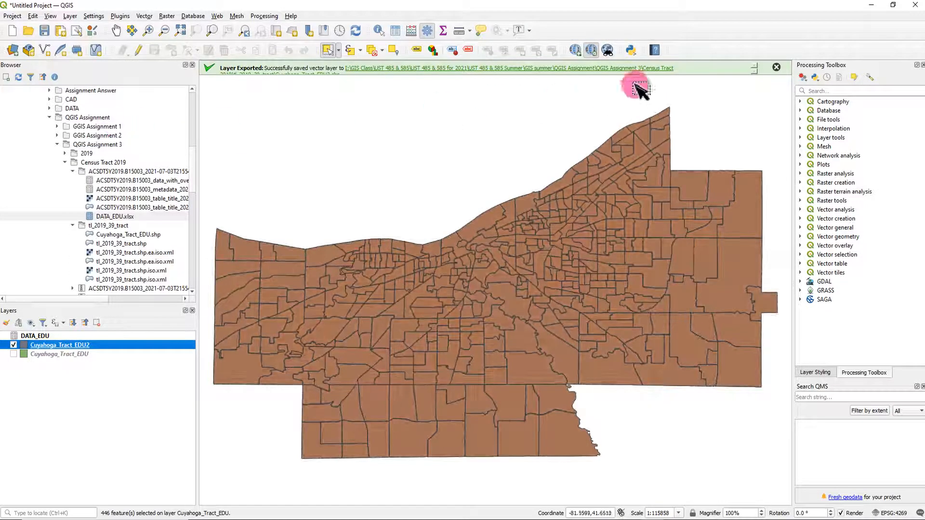
pyautogui.click(776, 68)
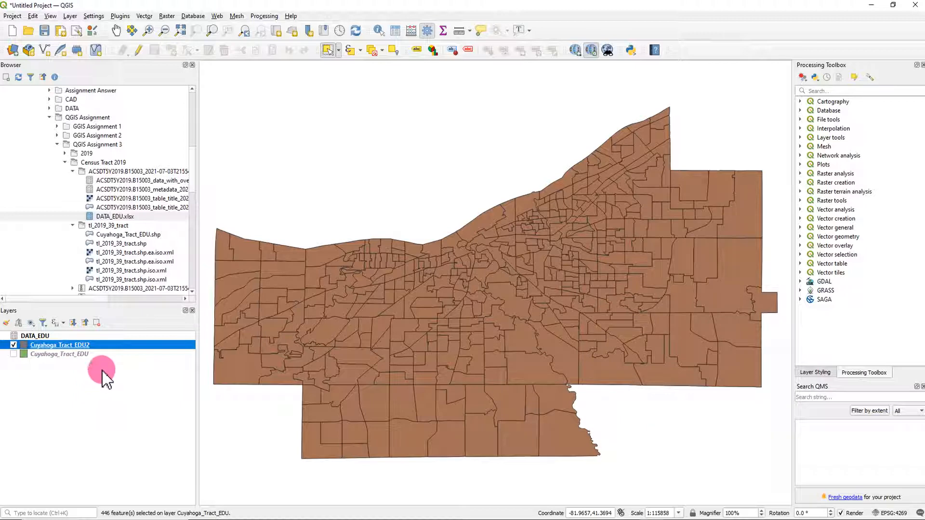
# - Examine the education fields in the Cuyahoga_Tract_EDU2 attribute table, sorting by BA in ascending order, and close the table
pyautogui.rightClick(73, 347)
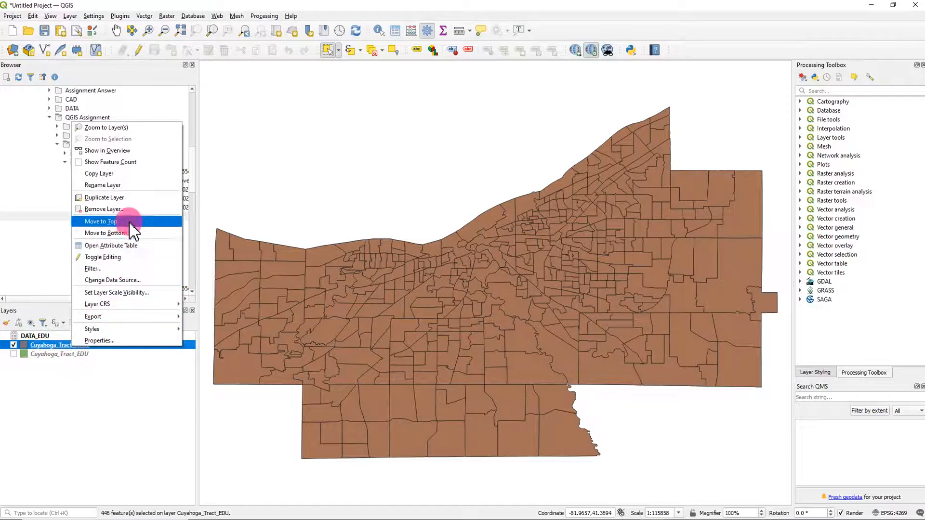
pyautogui.click(130, 246)
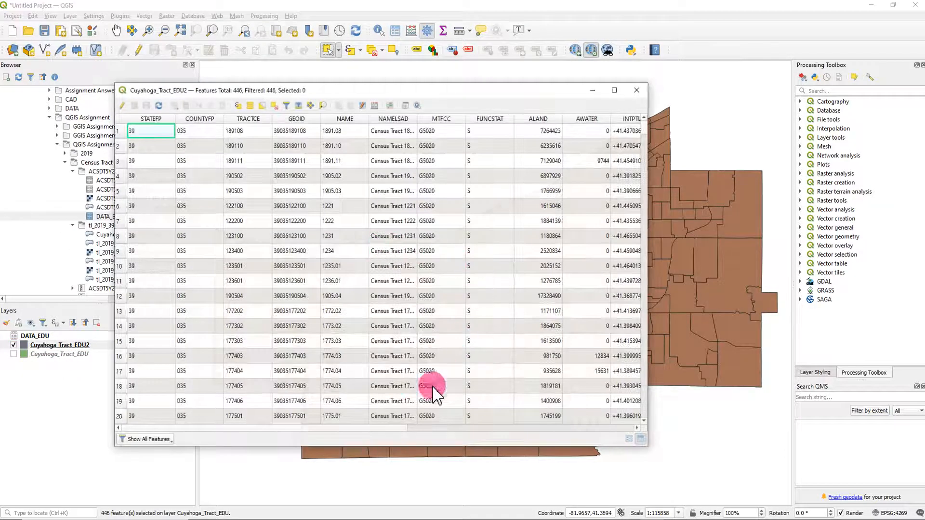
pyautogui.moveTo(367, 430); pyautogui.dragTo(619, 434)
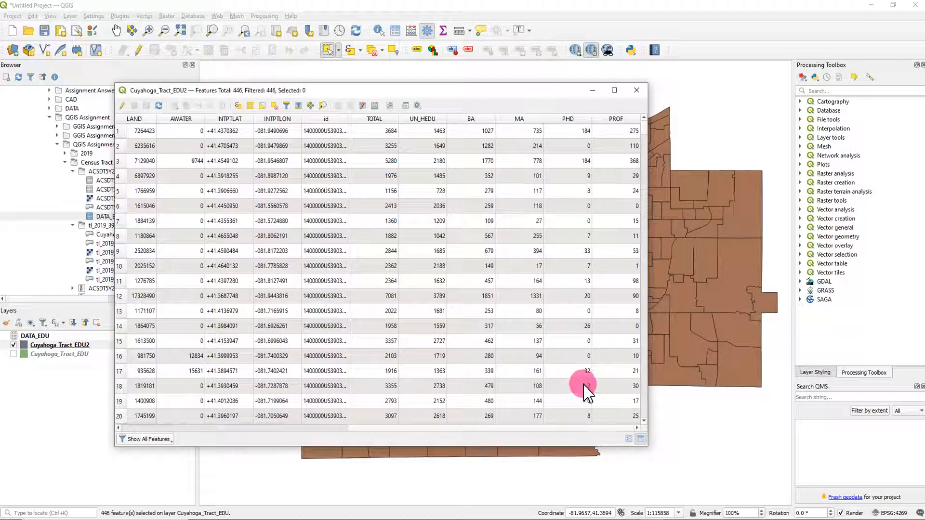
pyautogui.click(467, 120)
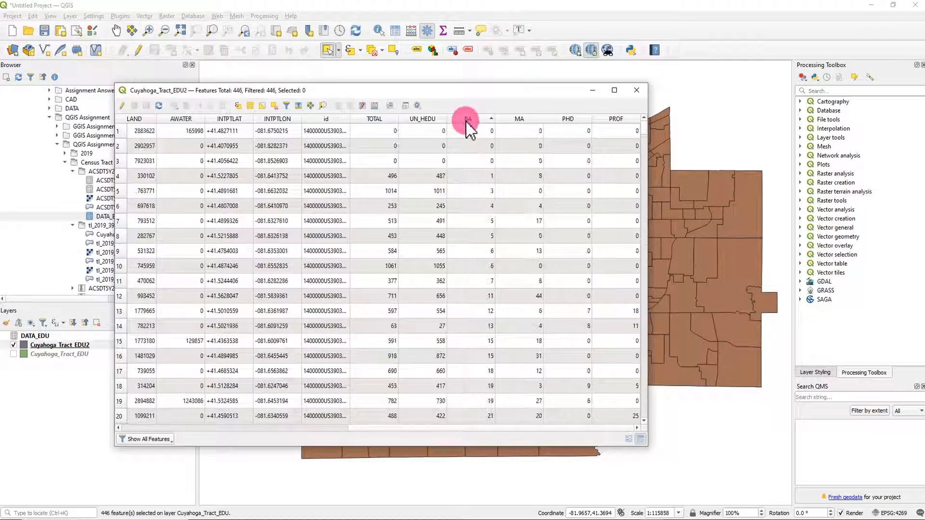
pyautogui.moveTo(648, 130); pyautogui.dragTo(646, 104)
pyautogui.click(637, 90)
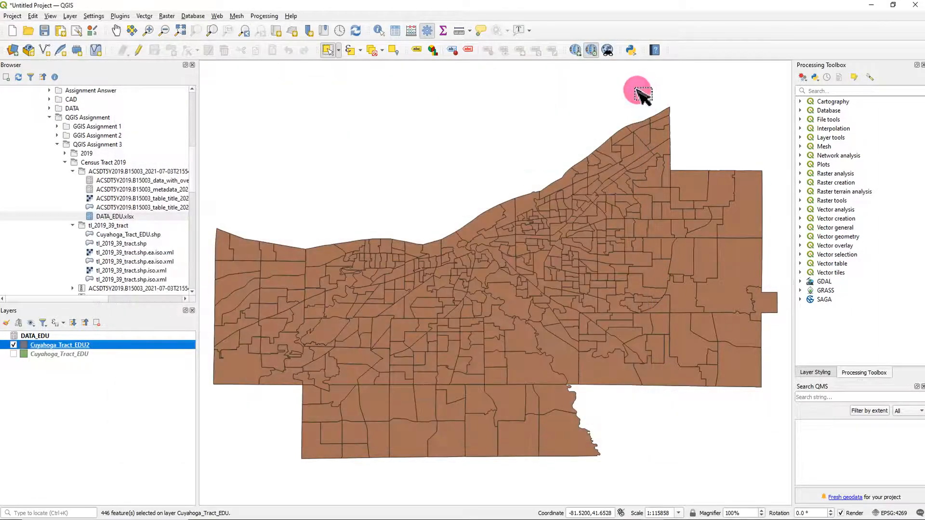
# - Apply Graduated symbology to Cuyahoga_Tract_EDU2 based on the BA field, classified into 5 Equal Count (Quantile) classes
pyautogui.doubleClick(77, 345)
pyautogui.click(298, 124)
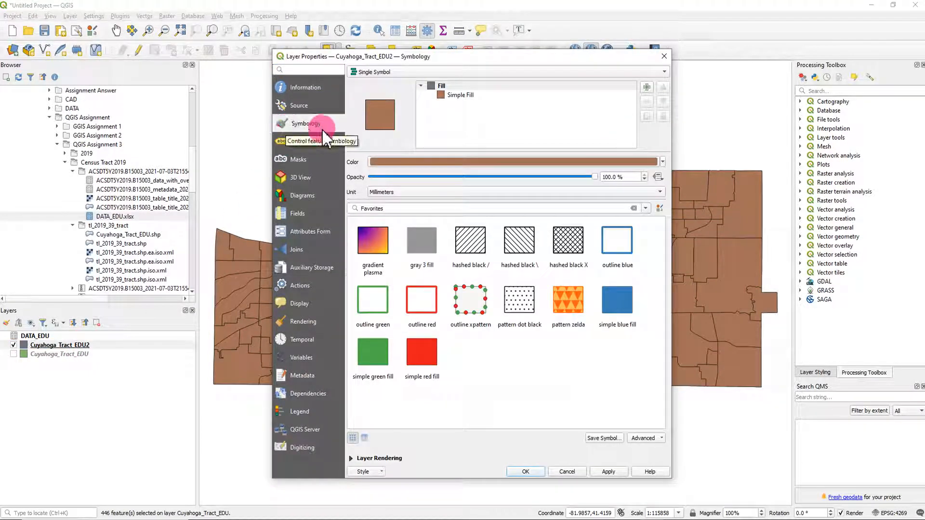
pyautogui.click(496, 108)
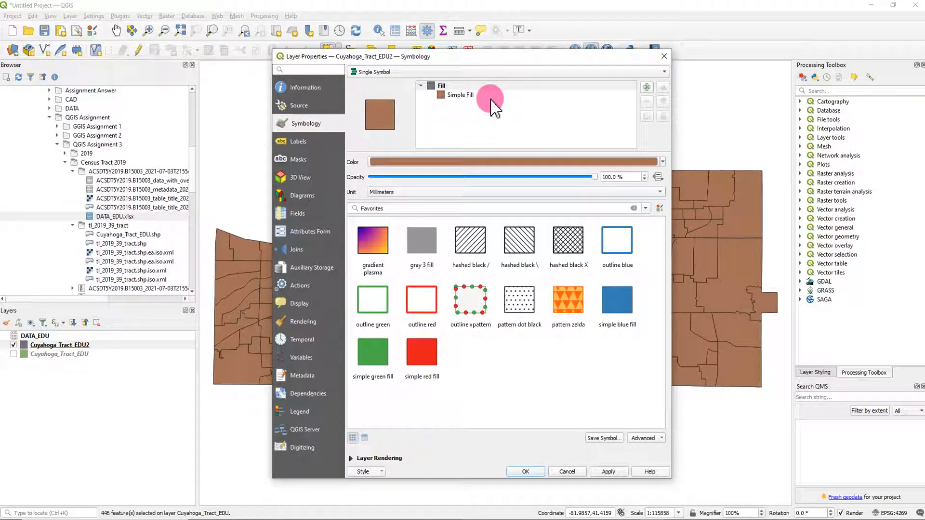
pyautogui.click(436, 72)
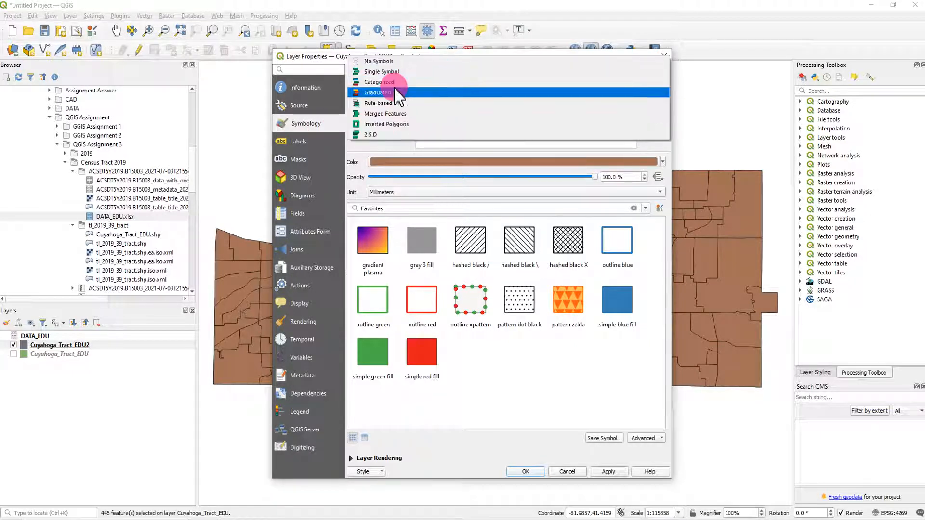
pyautogui.click(385, 93)
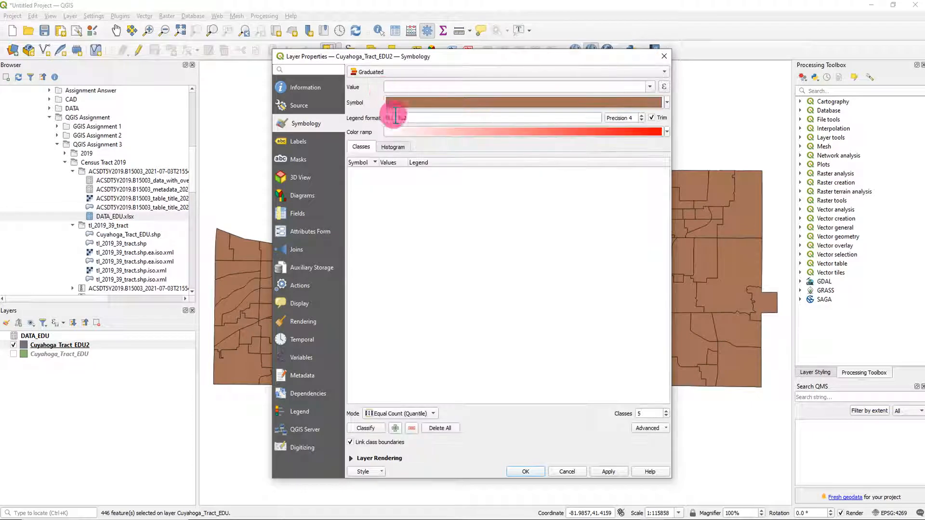
pyautogui.click(649, 88)
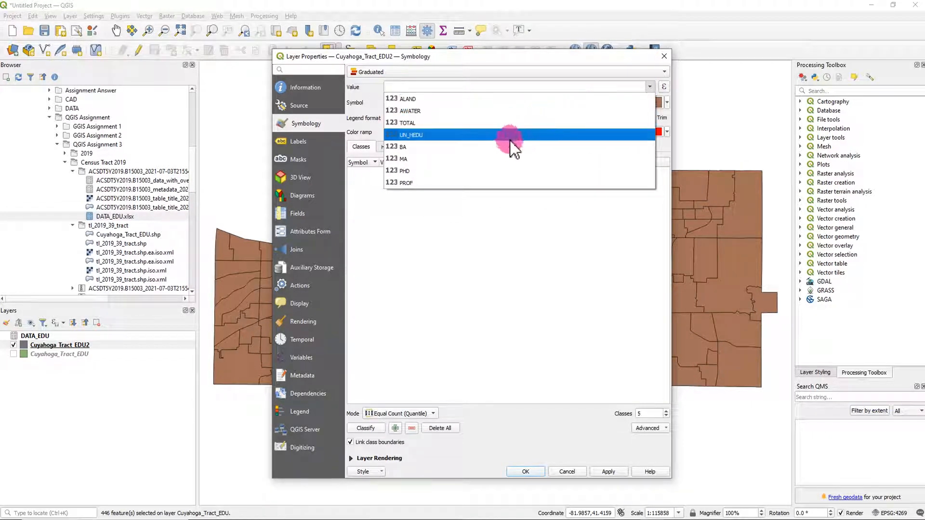
pyautogui.click(431, 147)
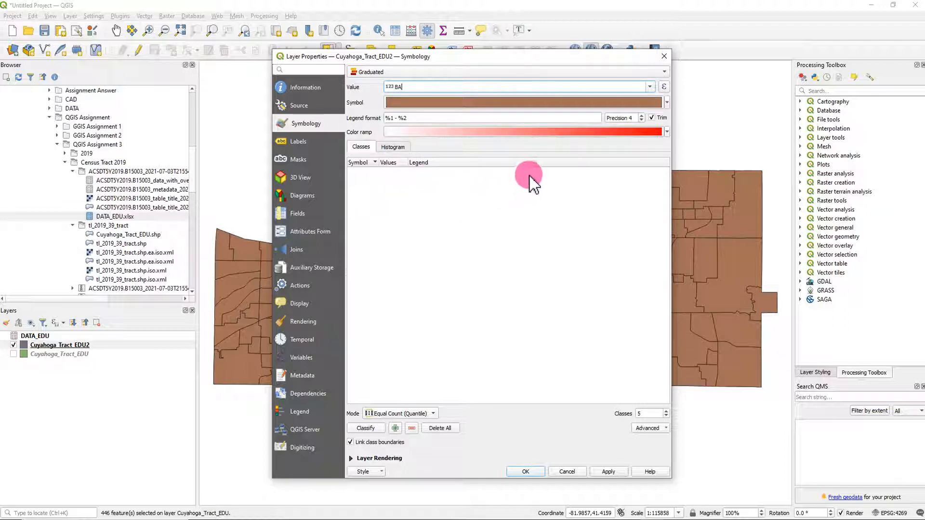
pyautogui.click(371, 428)
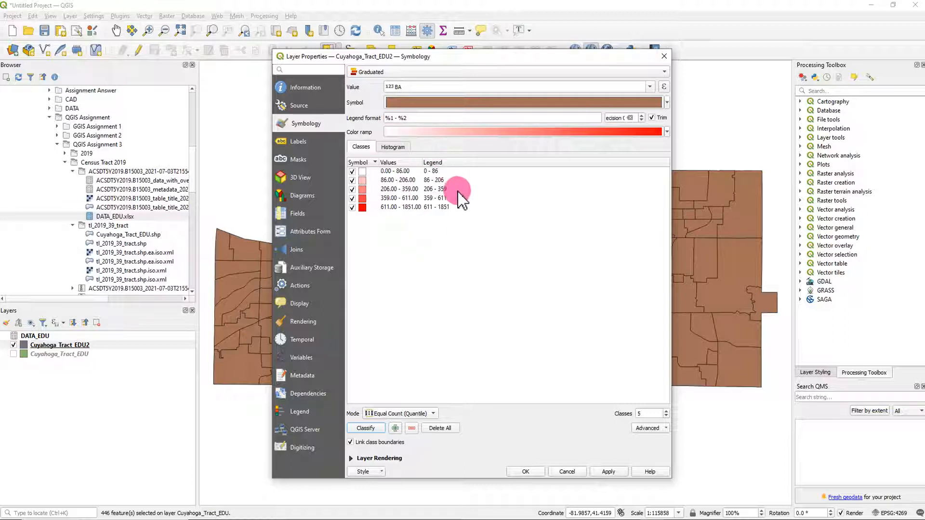
pyautogui.click(606, 472)
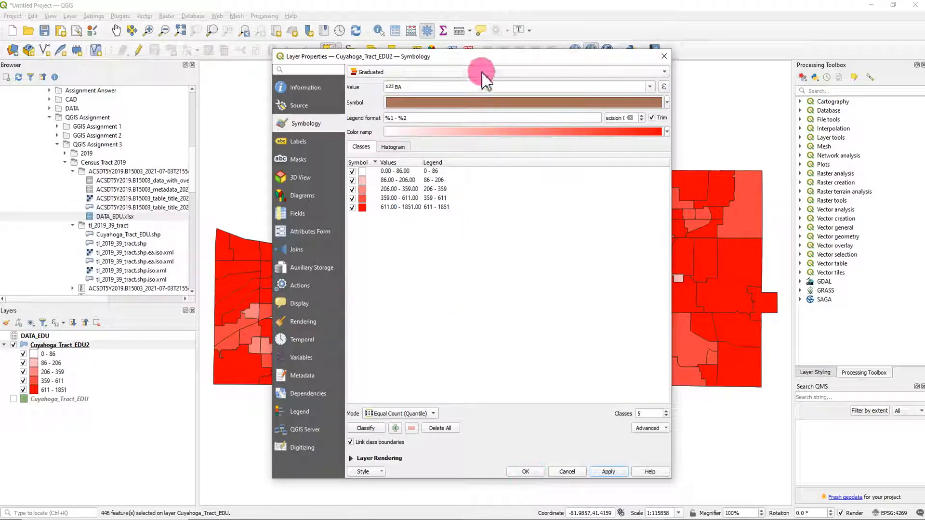
# - Change the color ramp of the Cuyahoga_Tract_EDU2 graduated symbology to GnBu, apply it, and close the layer properties
pyautogui.moveTo(488, 62); pyautogui.dragTo(426, 80)
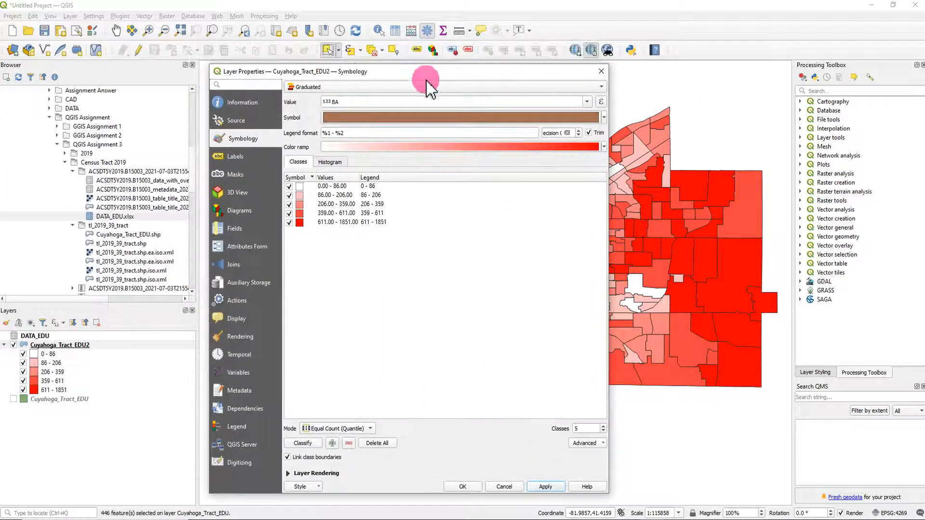
pyautogui.click(603, 147)
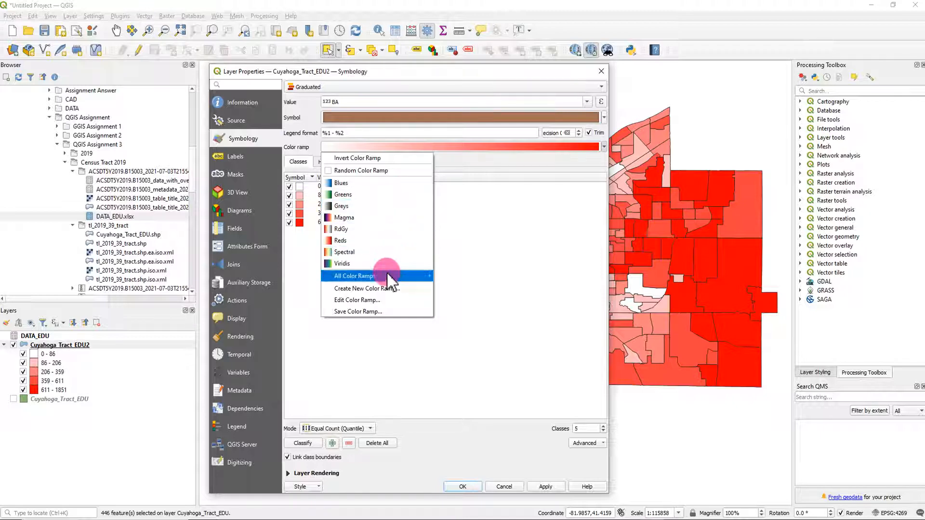
pyautogui.moveTo(388, 276)
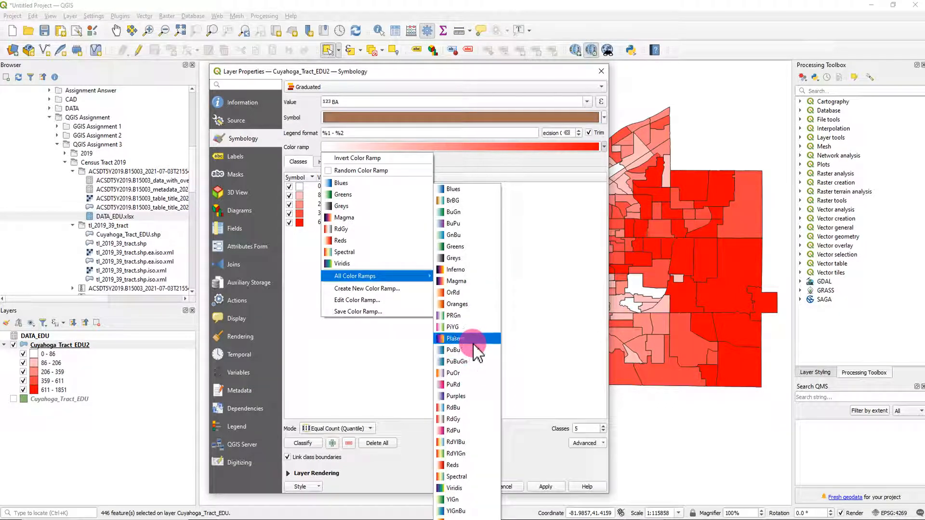
pyautogui.click(476, 236)
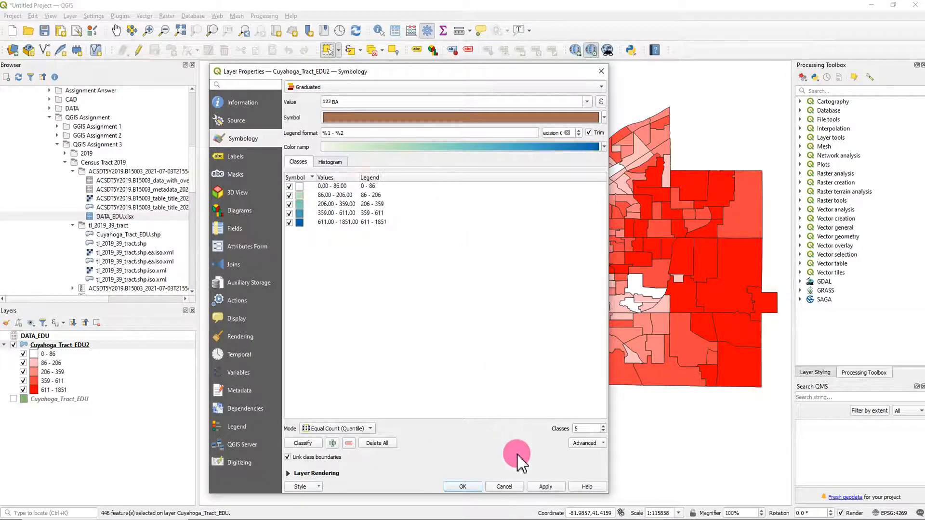
pyautogui.click(539, 486)
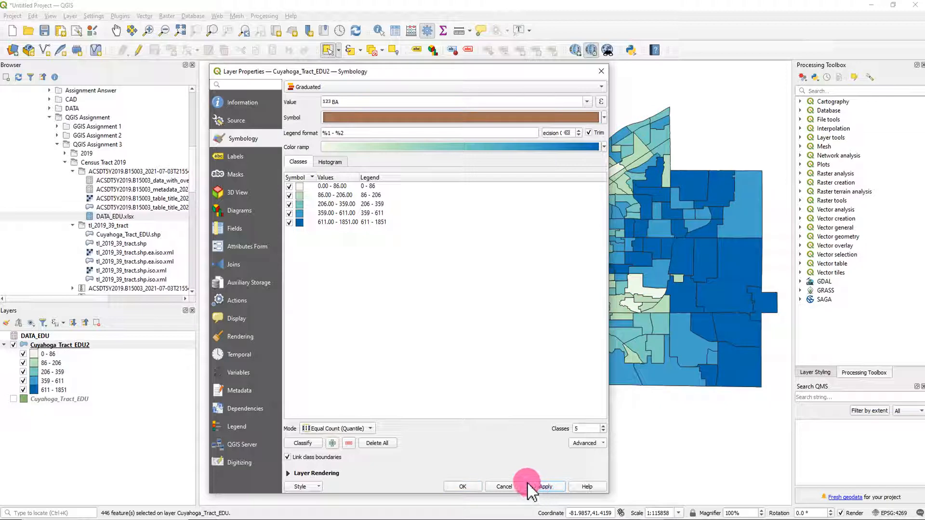
pyautogui.click(464, 487)
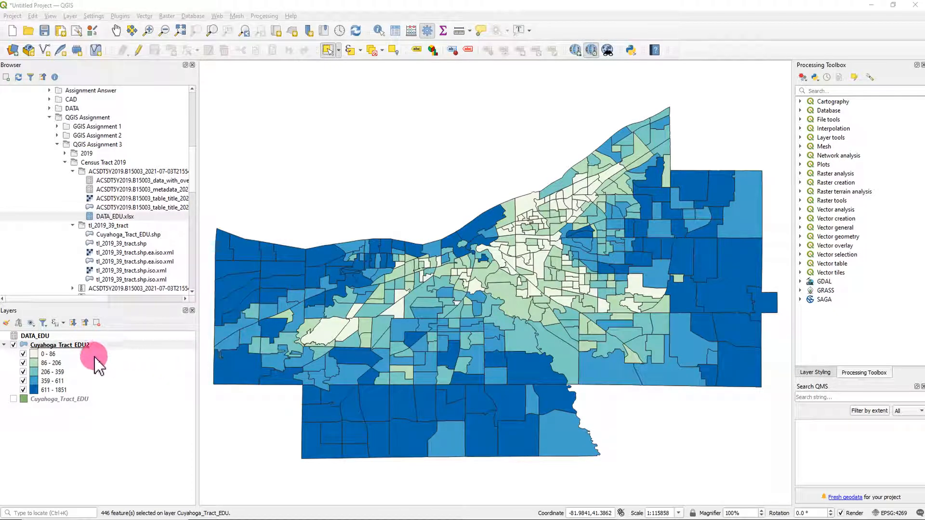
# - Open the value expression of the Cuyahoga_Tract_EDU2 graduated symbology for editing and clear its existing content
pyautogui.rightClick(86, 353)
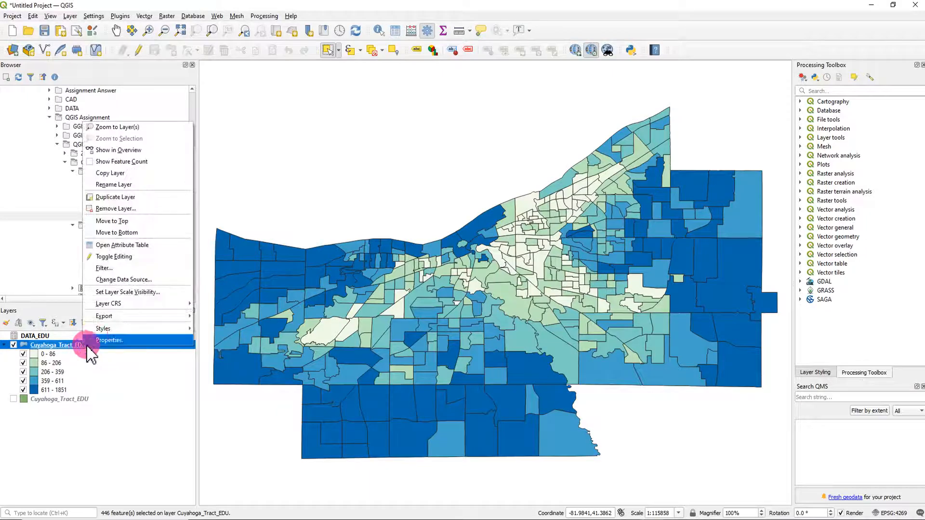
pyautogui.click(124, 345)
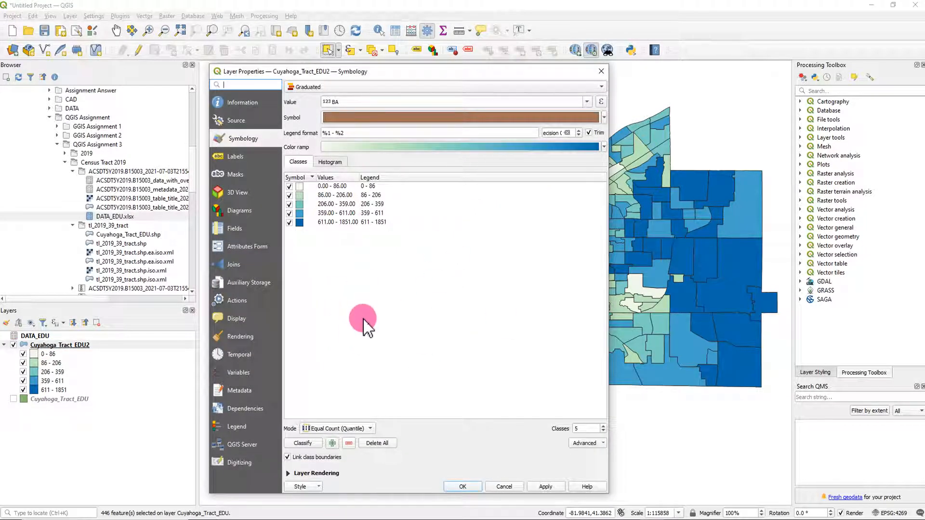
pyautogui.click(602, 102)
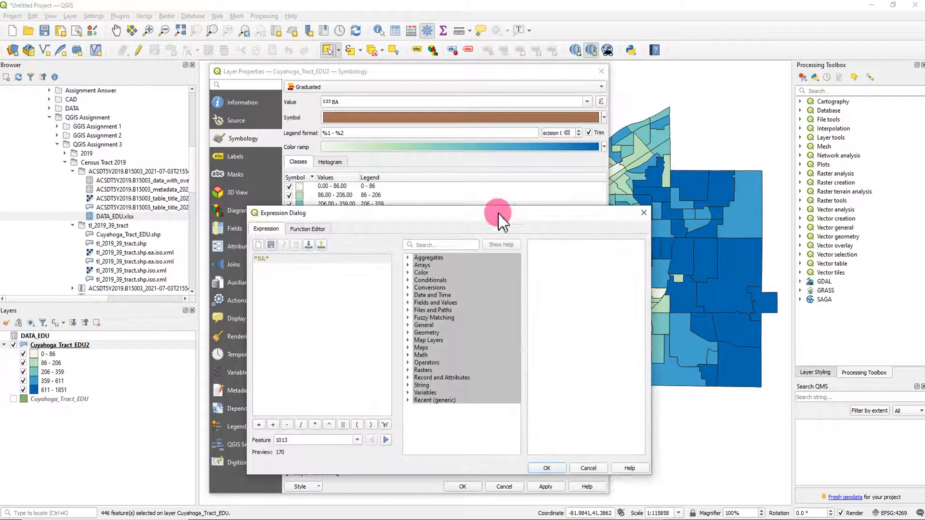
pyautogui.moveTo(453, 221); pyautogui.dragTo(483, 202)
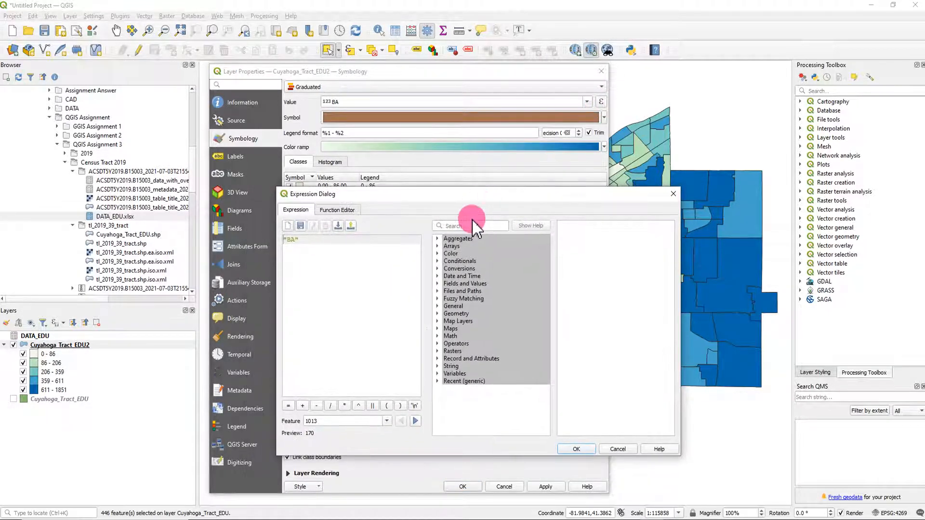
pyautogui.moveTo(304, 242); pyautogui.dragTo(235, 242)
pyautogui.press('Delete')
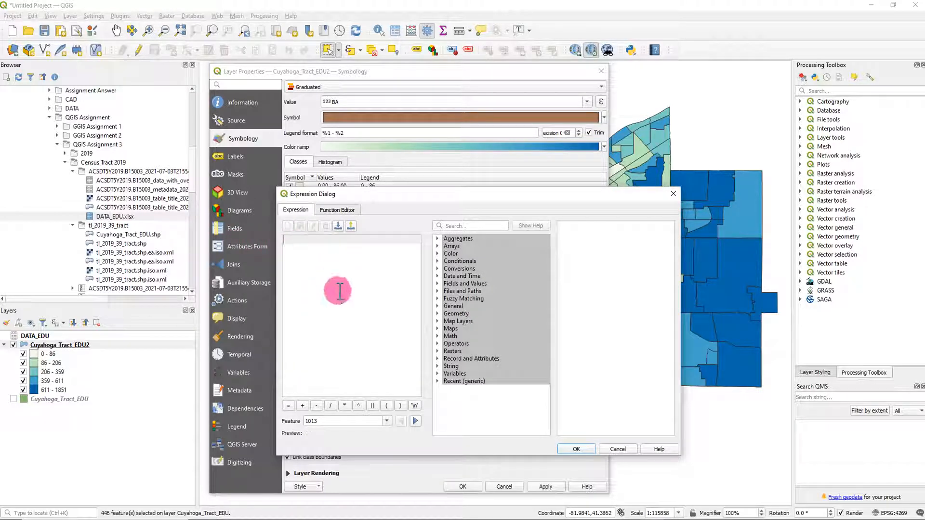
# - Build the expression "BA" / "TOTAL" * 100 from the layer's fields and accept it as the graduated value
pyautogui.click(438, 284)
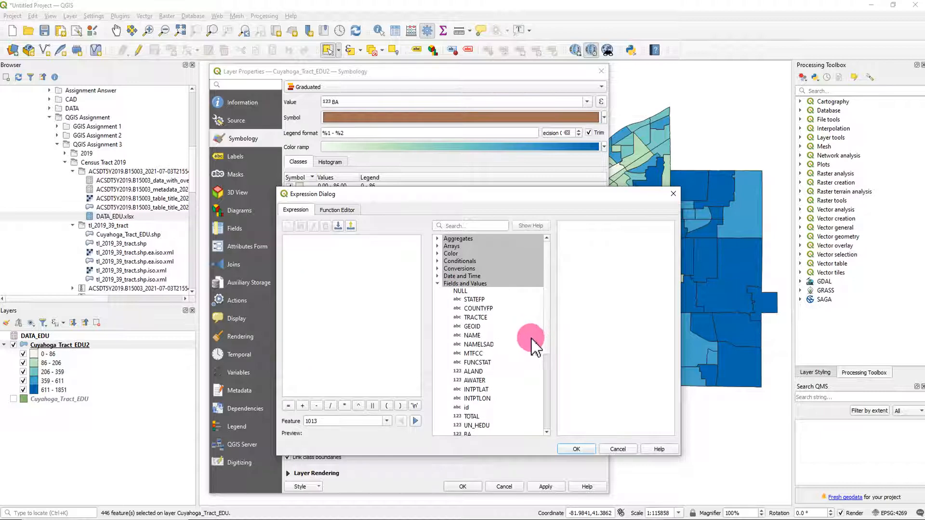
pyautogui.scroll(-3, 530, 345)
pyautogui.scroll(-2, 530, 345)
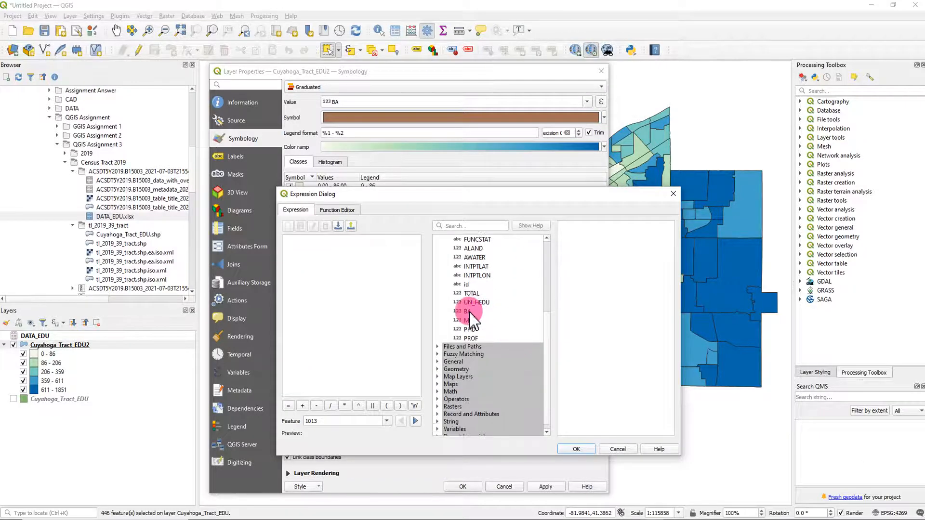
pyautogui.doubleClick(468, 311)
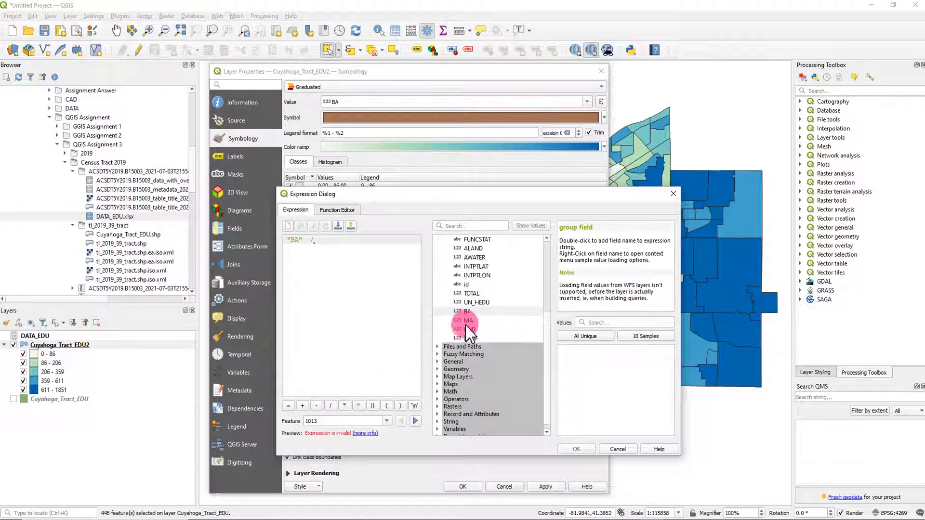
pyautogui.doubleClick(471, 294)
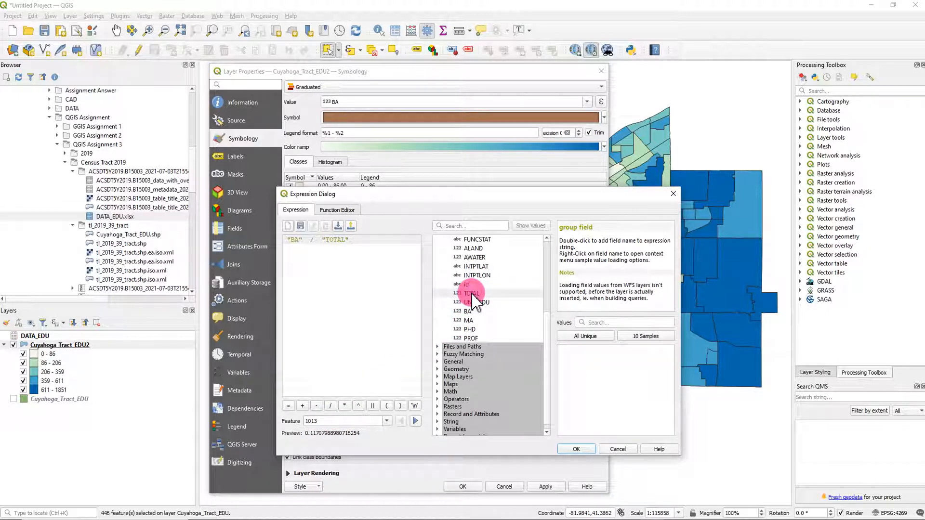
pyautogui.click(345, 406)
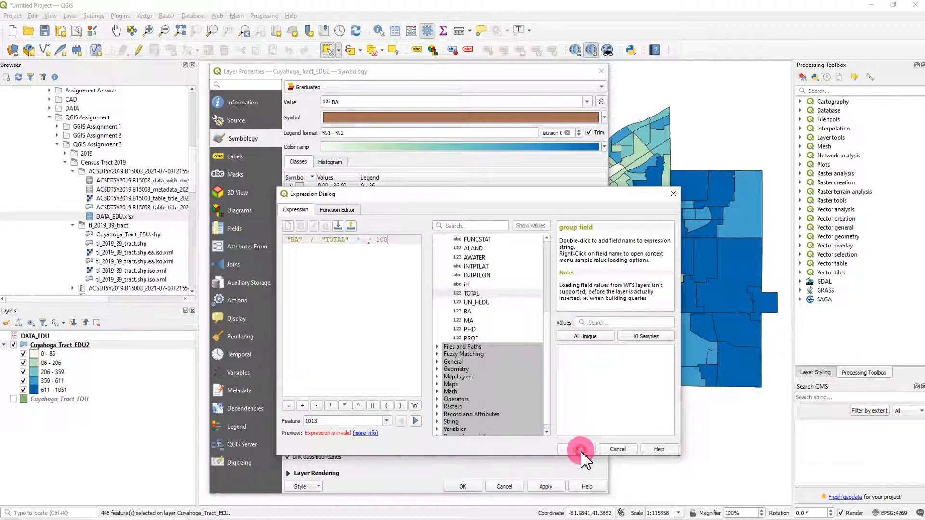
pyautogui.click(375, 240)
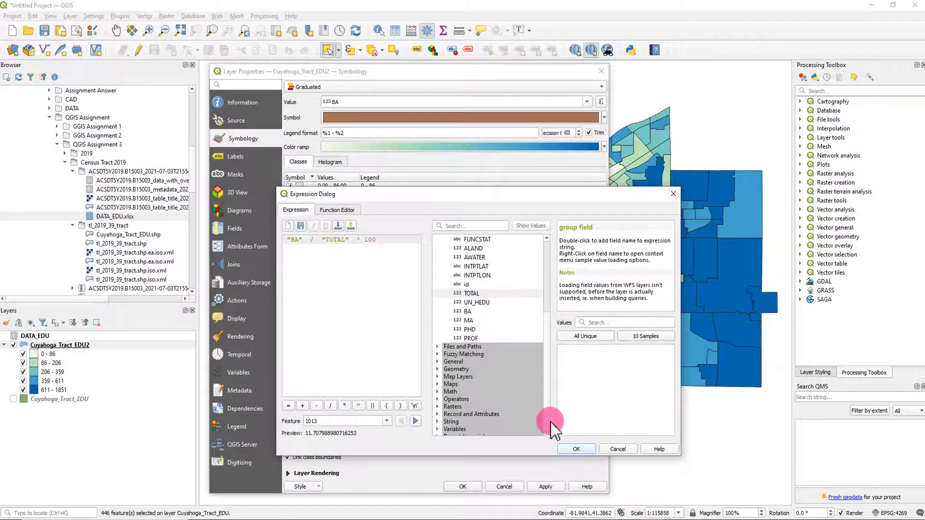
pyautogui.click(569, 449)
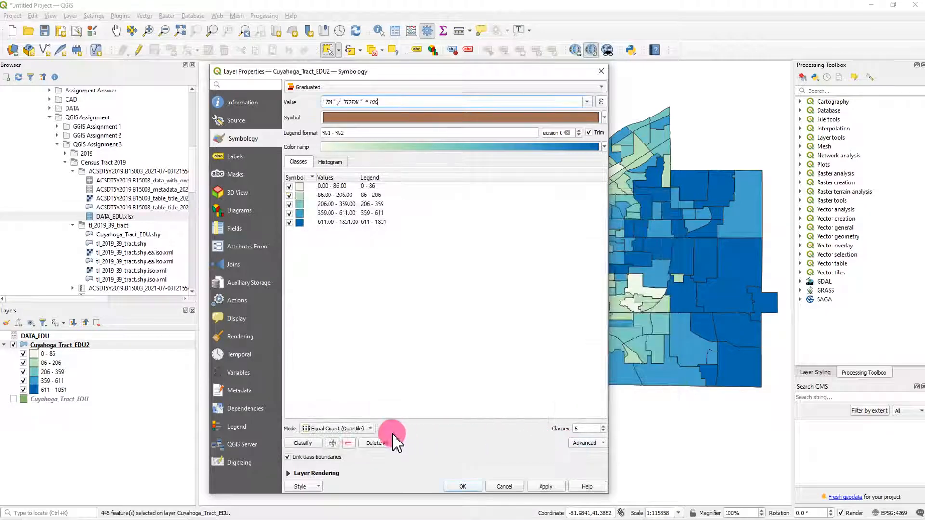
# - Classify the percentage values into 4 Equal Count (Quantile) classes, apply the symbology, and close the layer properties
pyautogui.click(307, 444)
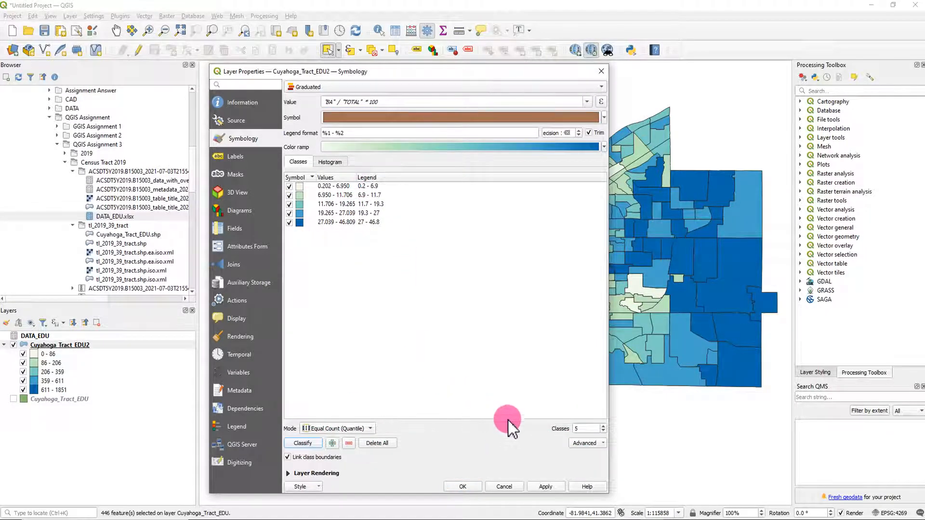
pyautogui.moveTo(588, 429); pyautogui.dragTo(554, 430)
pyautogui.write('4')
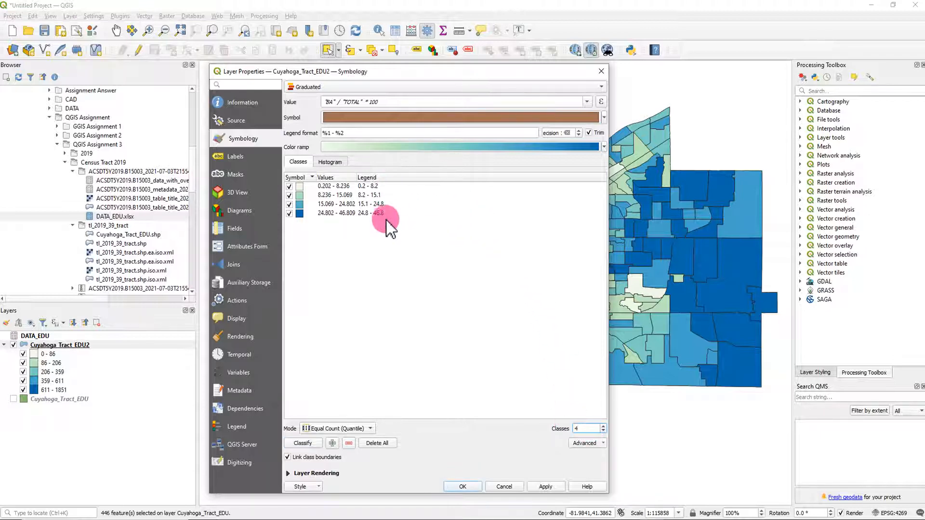
pyautogui.click(546, 488)
pyautogui.click(464, 488)
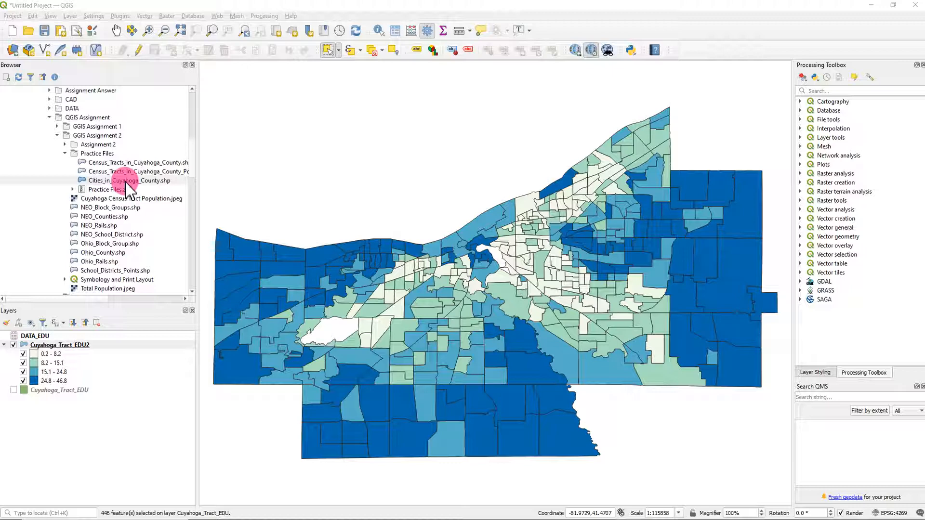
# - Add Cities_in_Cuyahoga_County.shp to the map and export it as the ESRI Shapefile Cuyahoga_Cities in the tl_2019_39_tract folder
pyautogui.moveTo(127, 183); pyautogui.dragTo(113, 384)
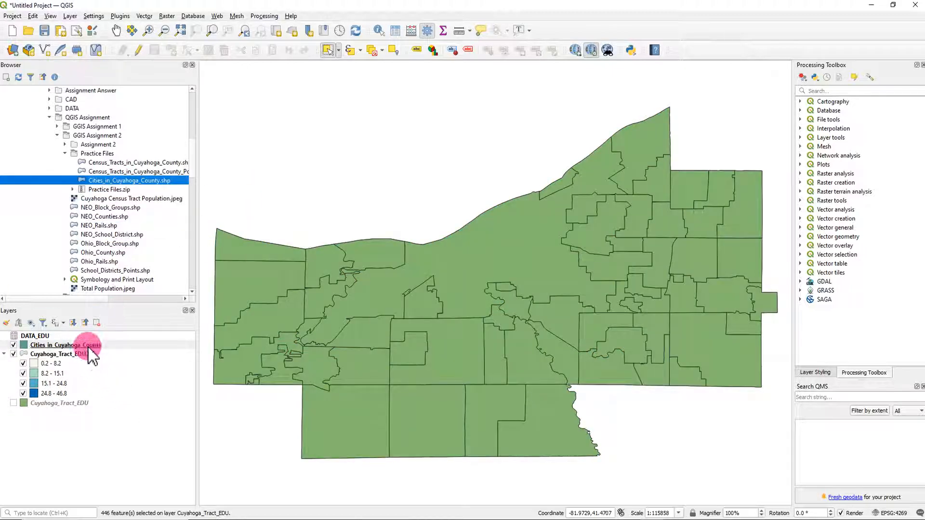
pyautogui.rightClick(89, 347)
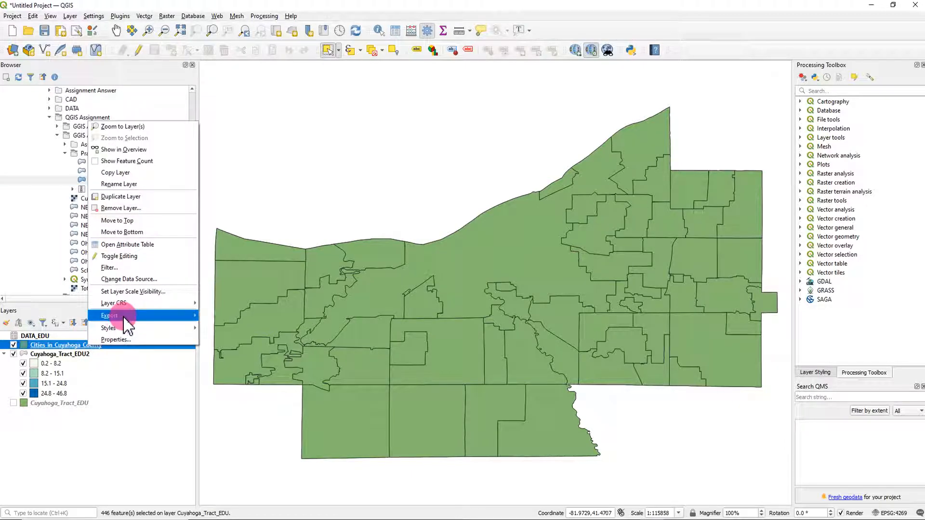
pyautogui.click(123, 316)
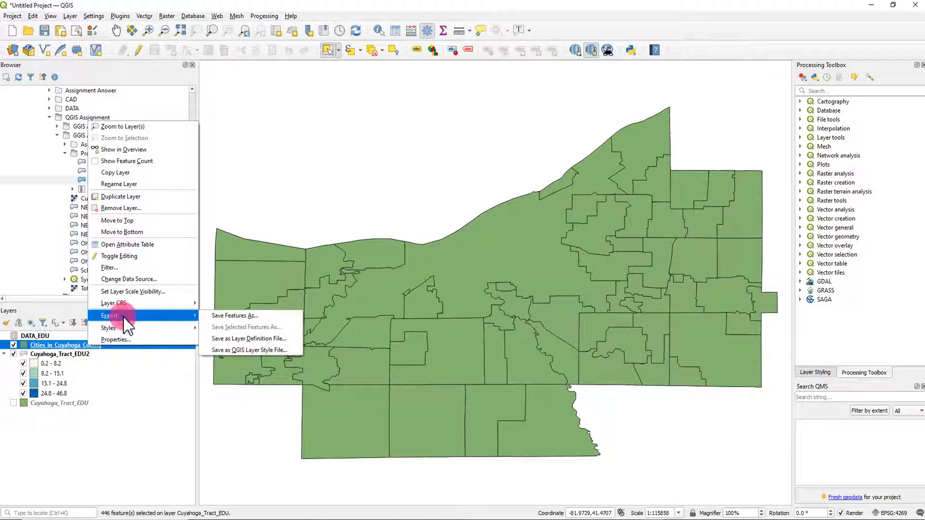
pyautogui.click(215, 316)
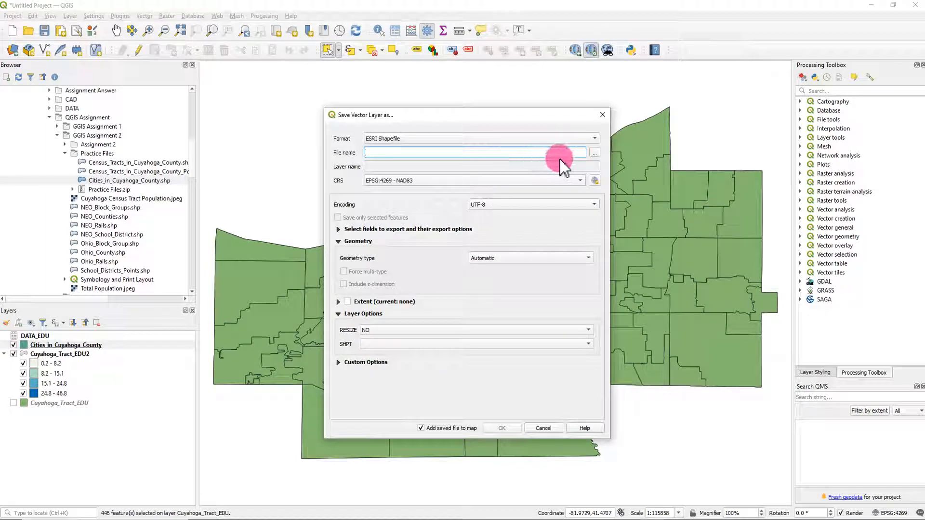
pyautogui.click(591, 153)
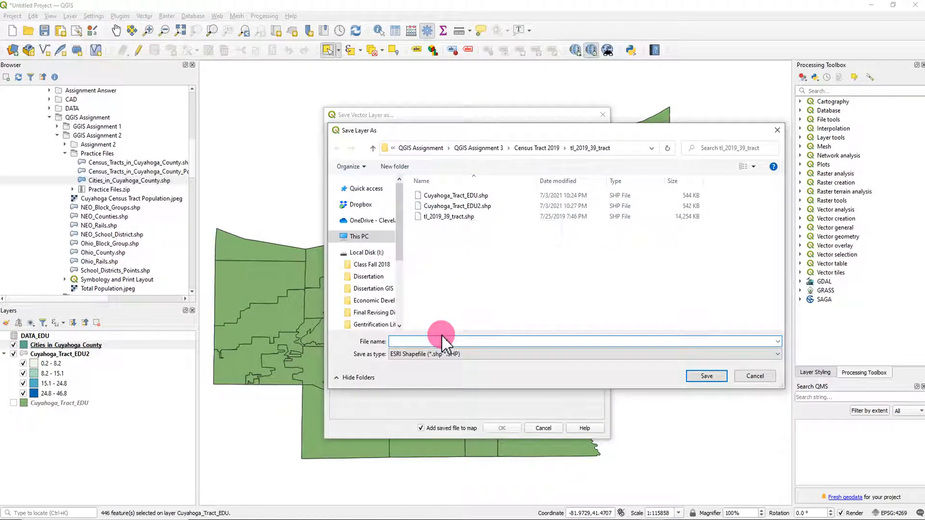
pyautogui.write('Cuyahoga')
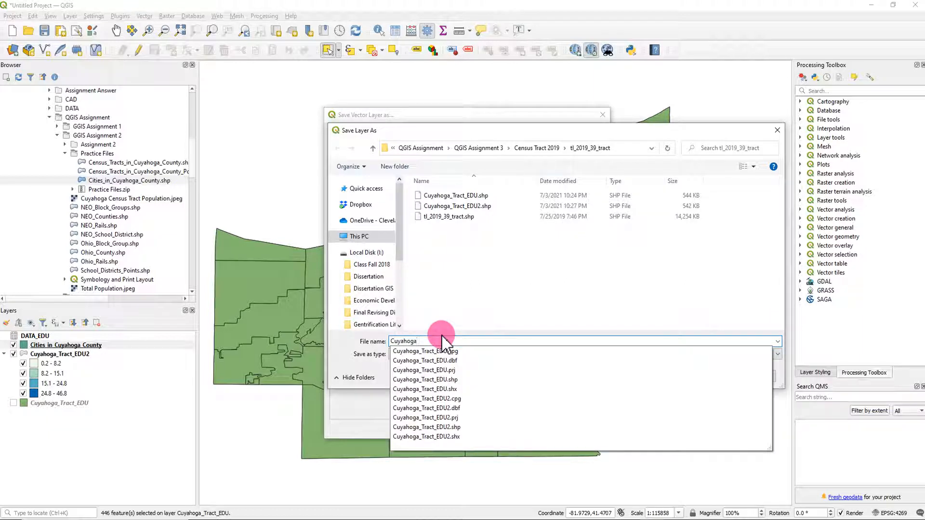
pyautogui.write('_Cities')
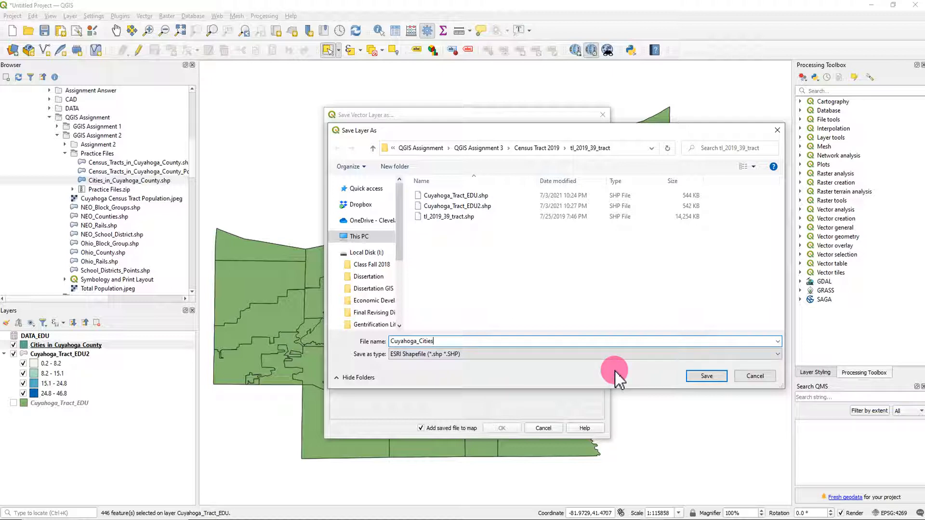
pyautogui.click(701, 377)
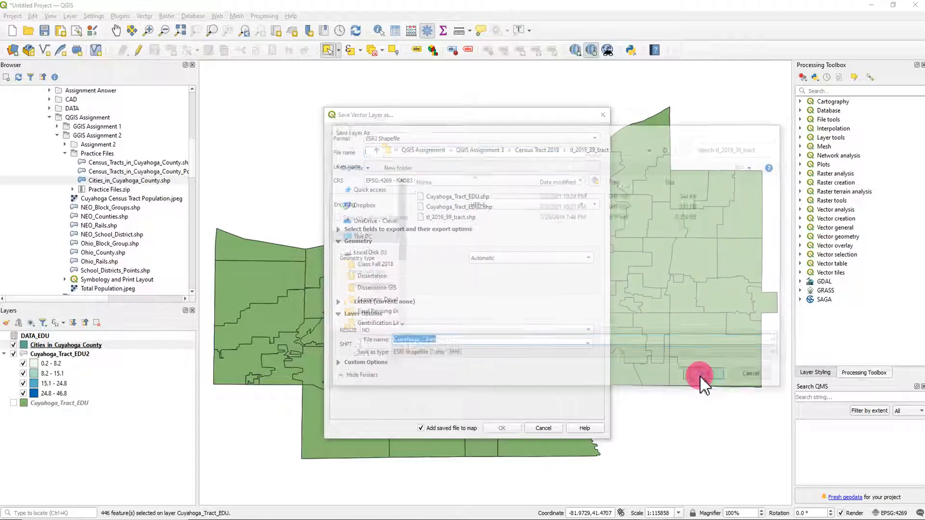
pyautogui.click(501, 427)
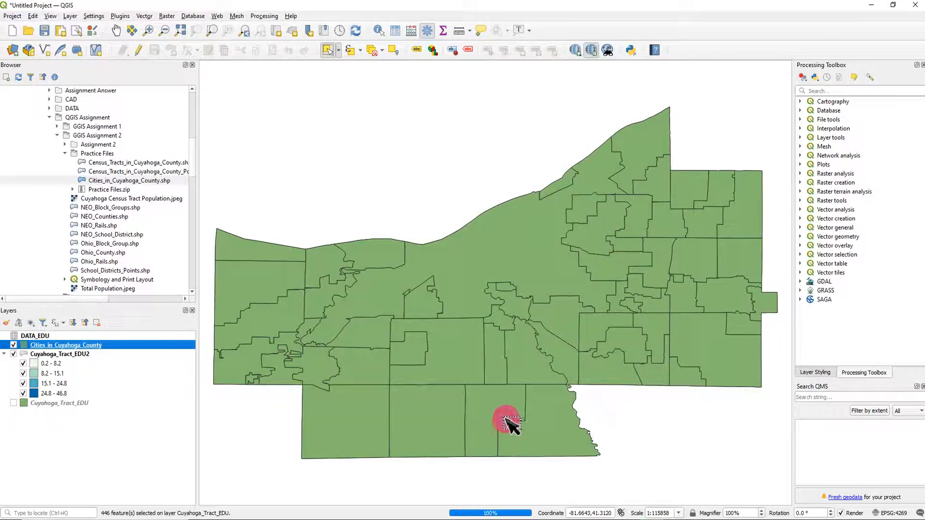
# - Remove the original Cities_in_Cuyahoga_County layer from the project and collapse the GGIS Assignment 2 folder
pyautogui.click(85, 356)
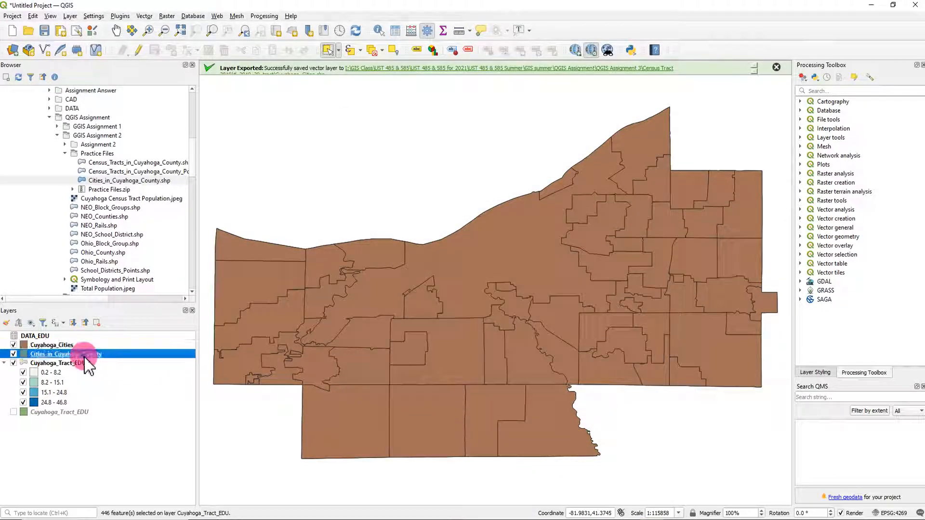
pyautogui.rightClick(84, 356)
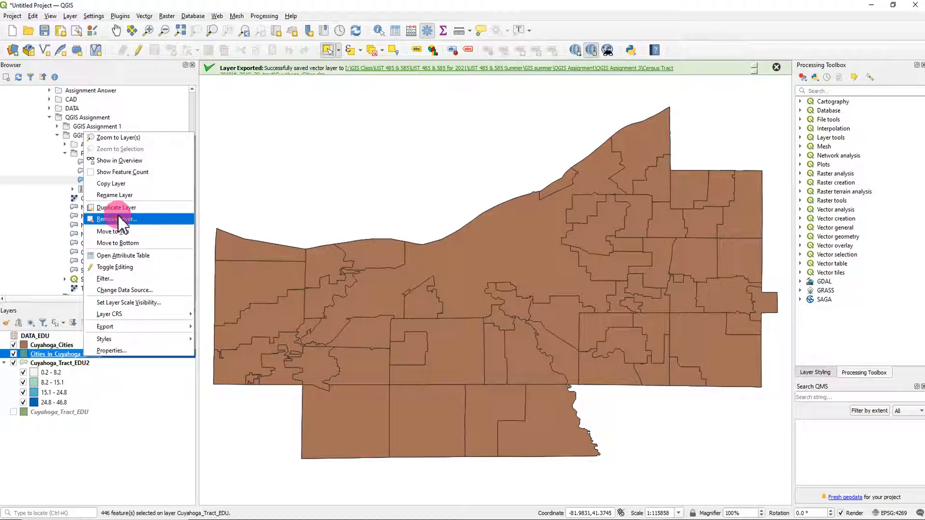
pyautogui.click(116, 219)
pyautogui.click(447, 275)
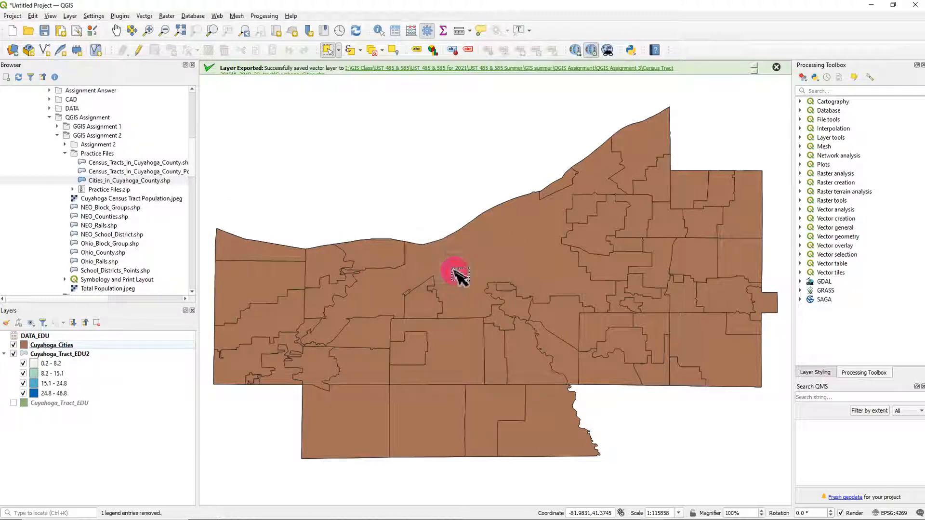
pyautogui.click(57, 135)
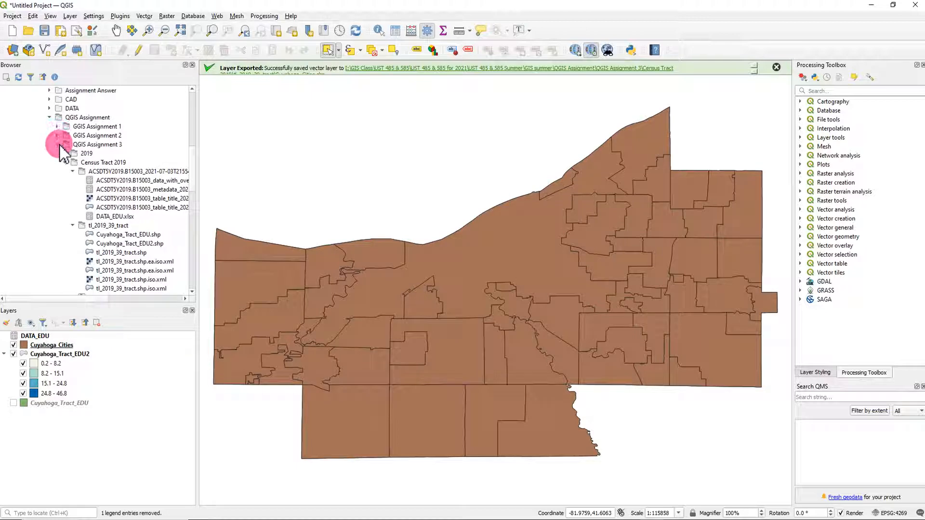
# - Style the Cuyahoga_Cities layer with the Outline: Simple Line symbol layer type and a 0.5 mm stroke width, and accept the properties
pyautogui.doubleClick(49, 345)
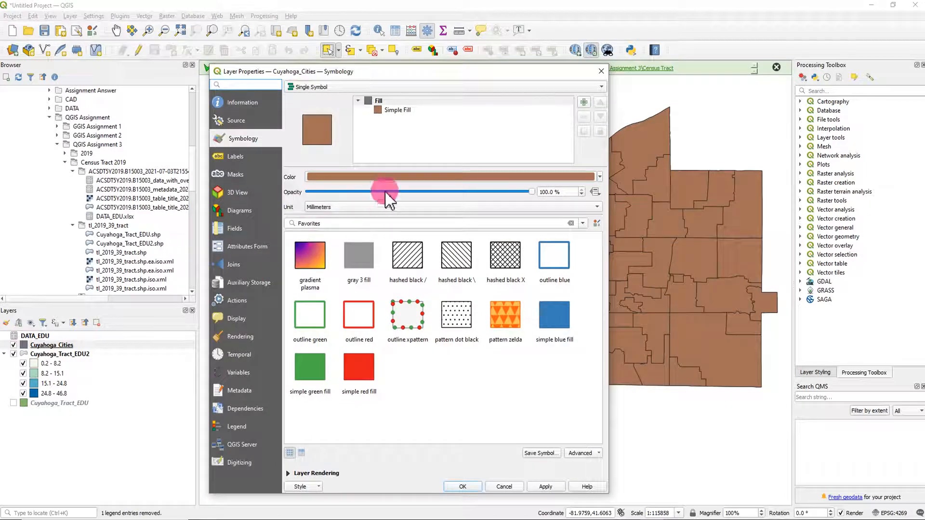
pyautogui.click(395, 111)
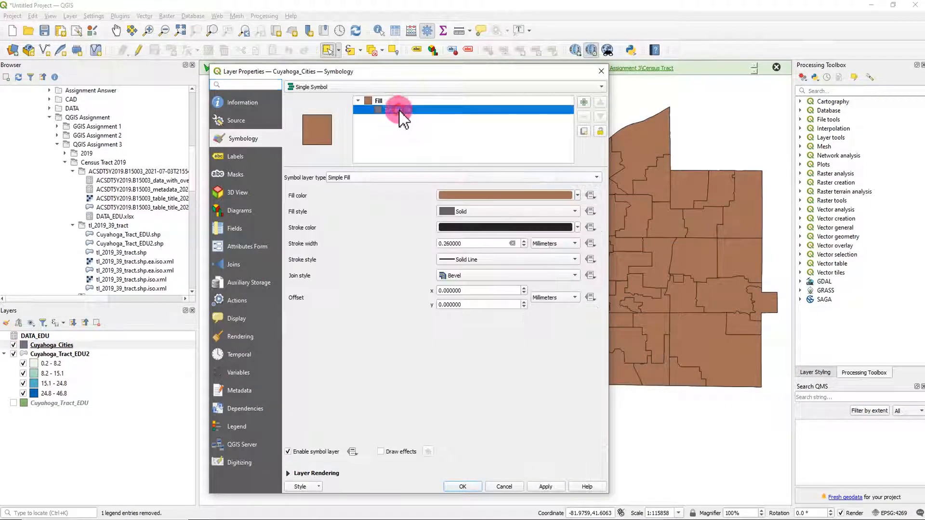
pyautogui.click(517, 179)
pyautogui.click(377, 227)
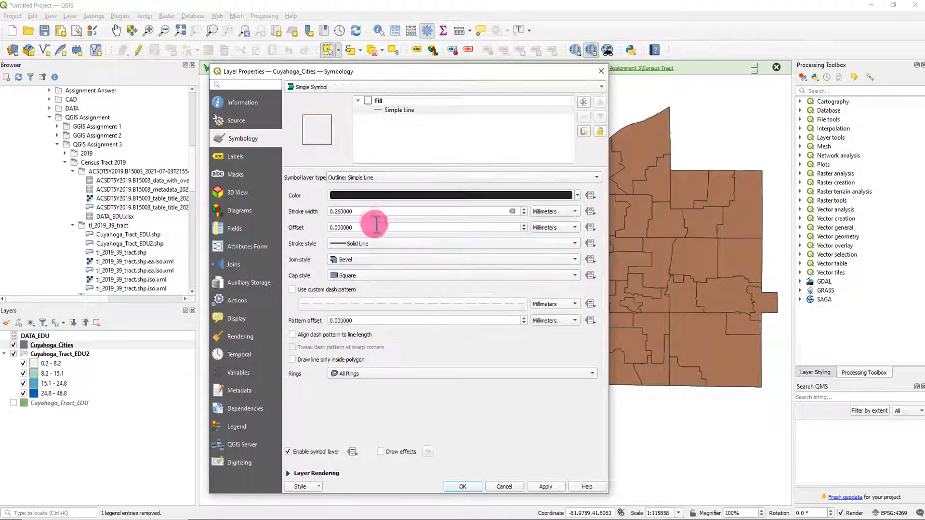
pyautogui.doubleClick(362, 211)
pyautogui.write('1')
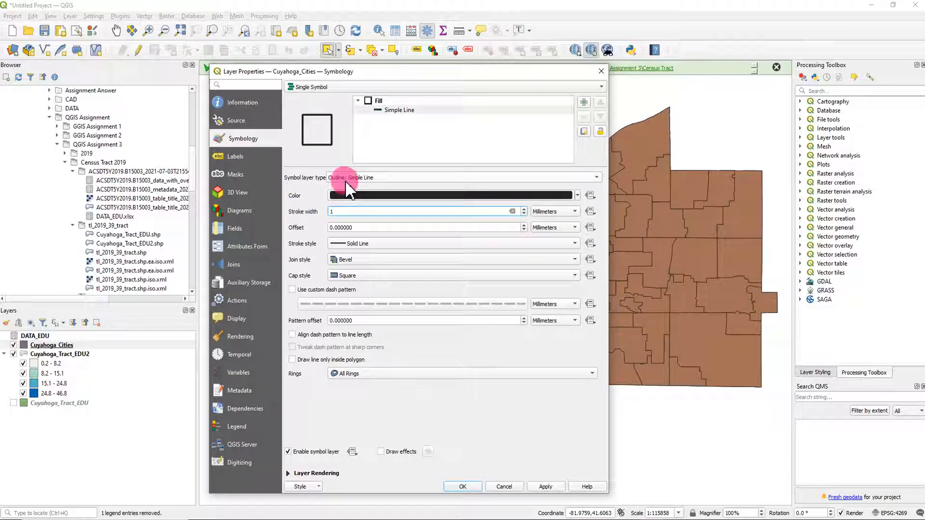
pyautogui.moveTo(347, 211); pyautogui.dragTo(311, 212)
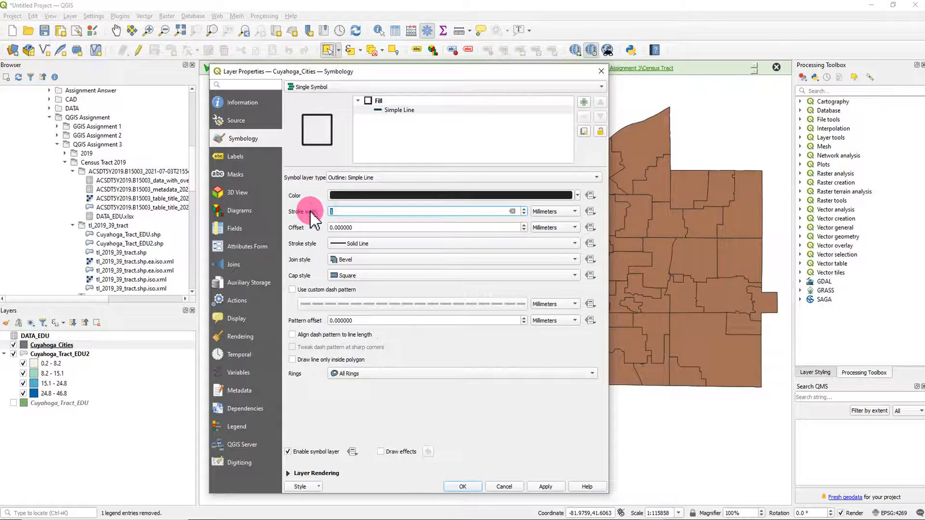
pyautogui.write('0.5')
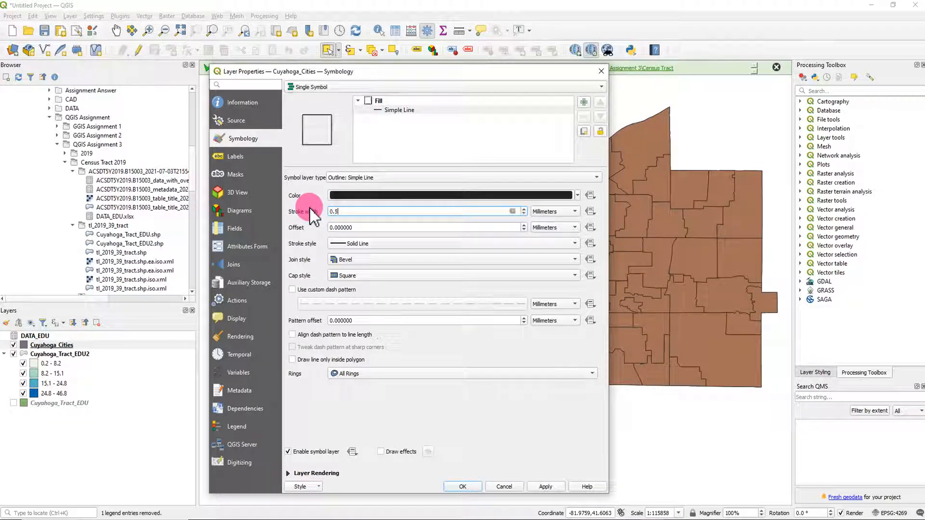
pyautogui.click(466, 487)
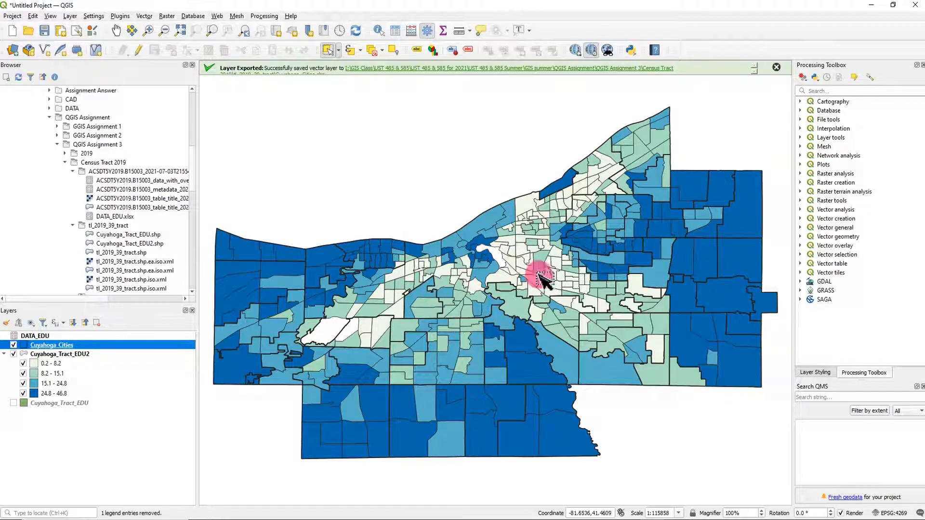
pyautogui.rightClick(58, 355)
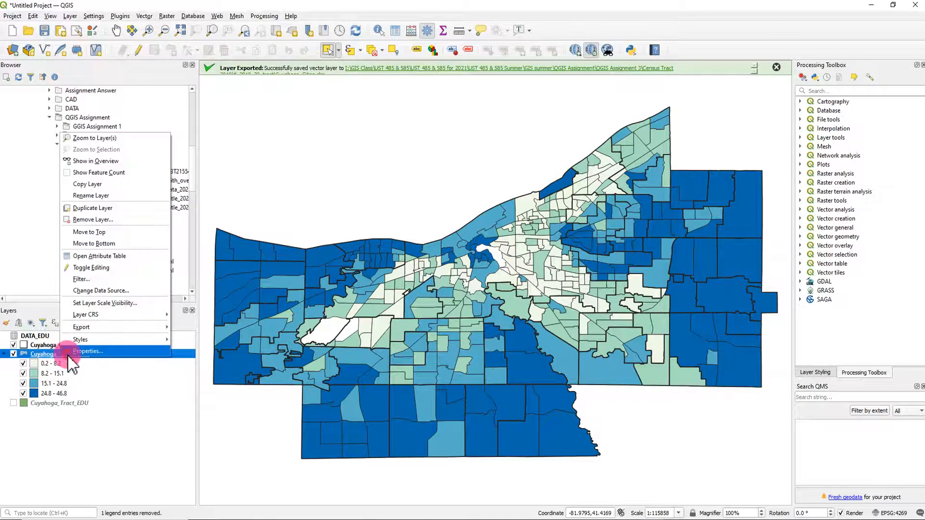
pyautogui.click(69, 352)
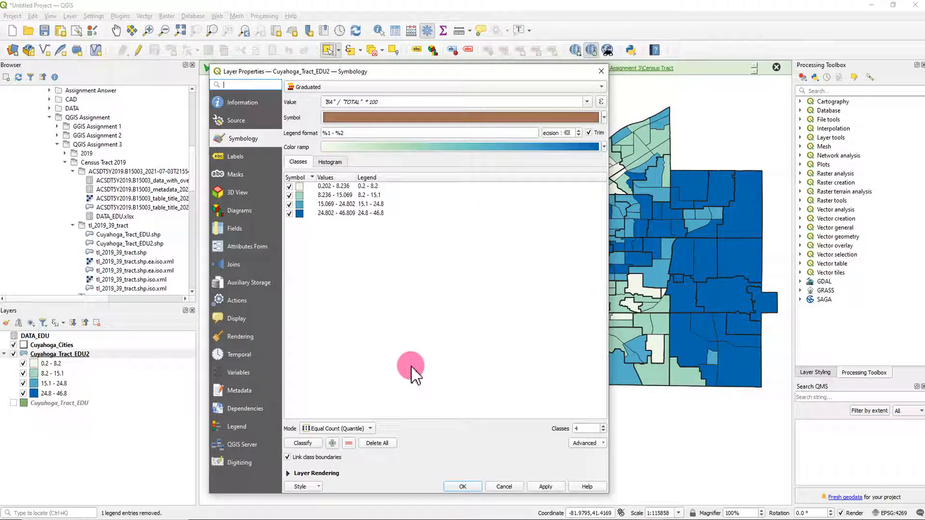
pyautogui.click(601, 71)
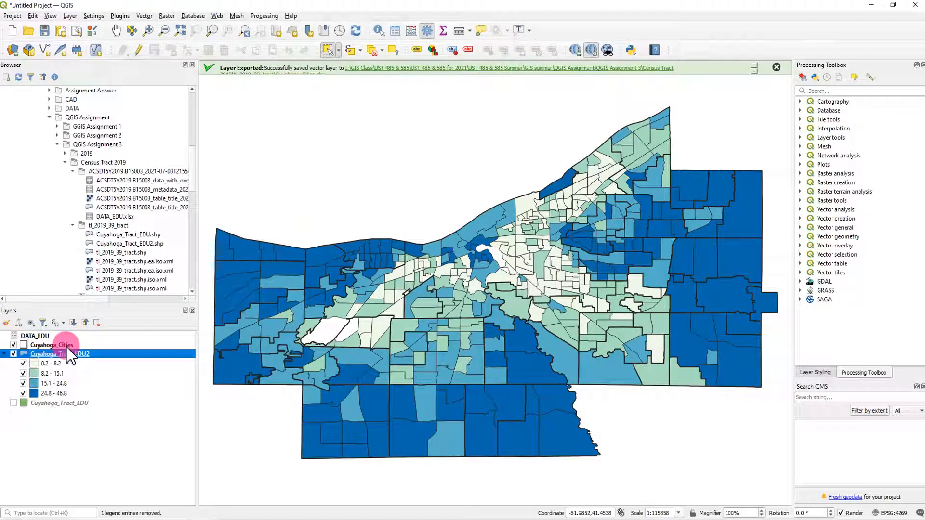
# - Turn on Single Labels for the Cuyahoga_Cities layer using the NAMELSAD10 field
pyautogui.click(67, 345)
pyautogui.rightClick(68, 351)
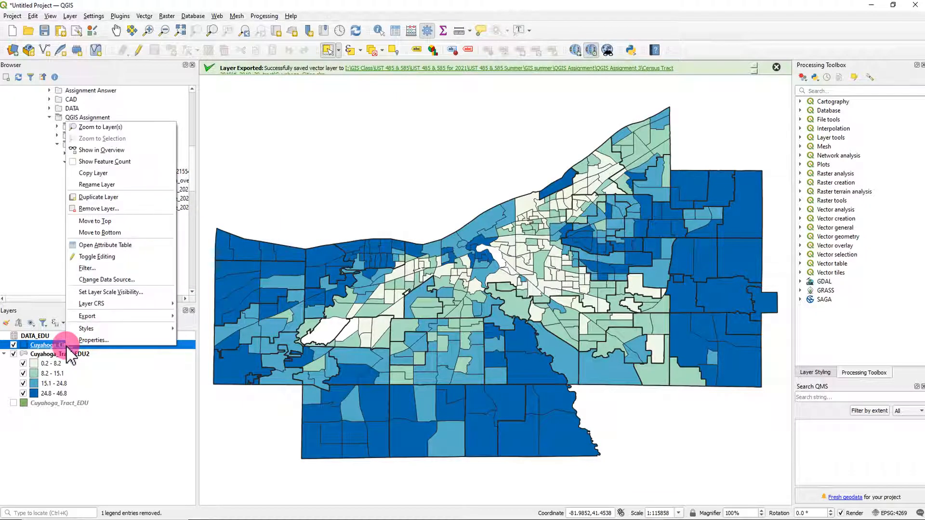
pyautogui.click(84, 340)
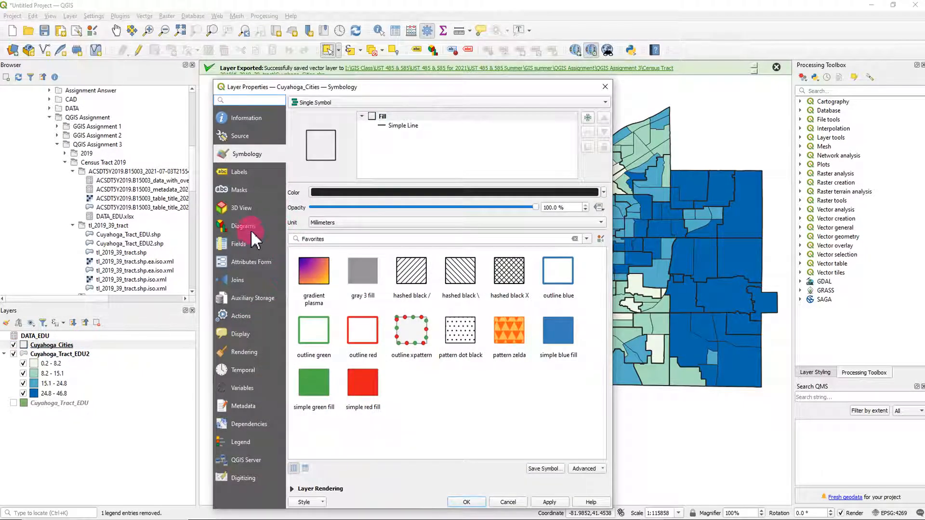
pyautogui.click(250, 174)
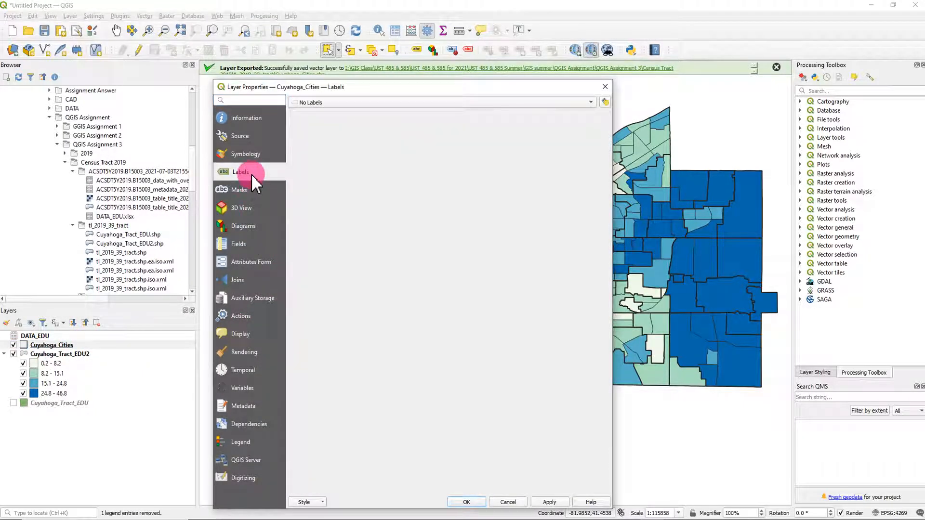
pyautogui.click(332, 103)
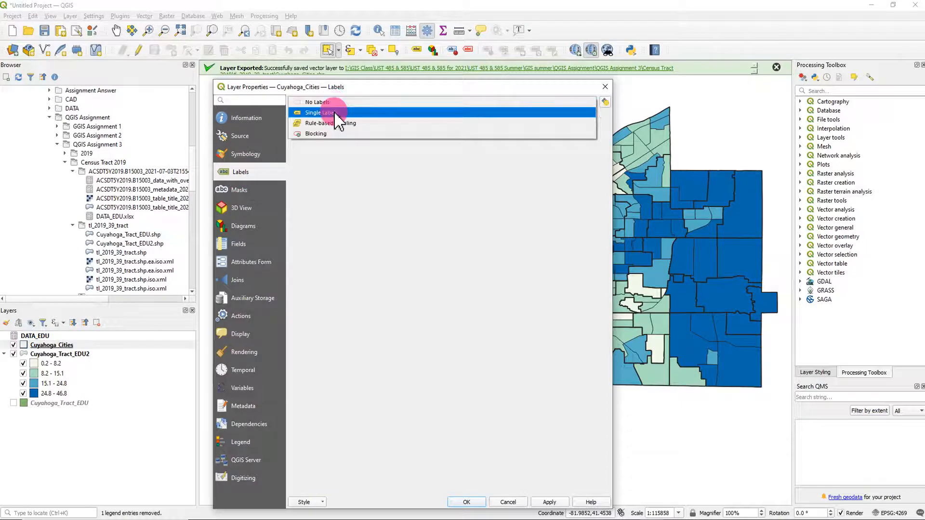
pyautogui.click(336, 113)
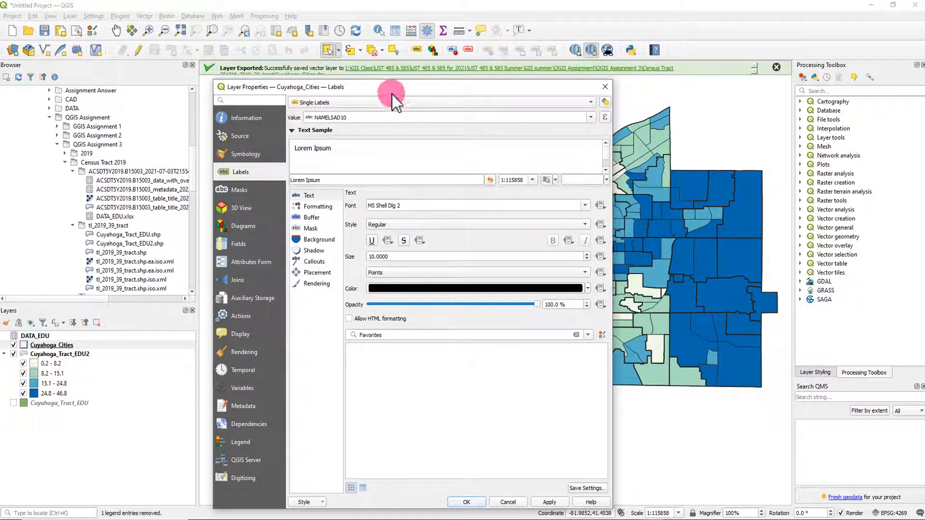
# - Change the city label text color to orange-red and apply it to the map
pyautogui.moveTo(399, 88); pyautogui.dragTo(335, 32)
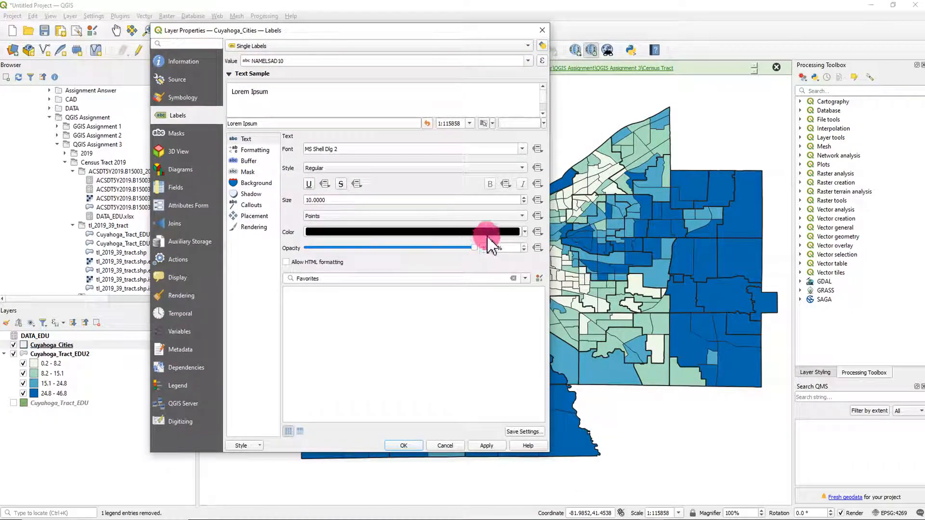
pyautogui.click(525, 232)
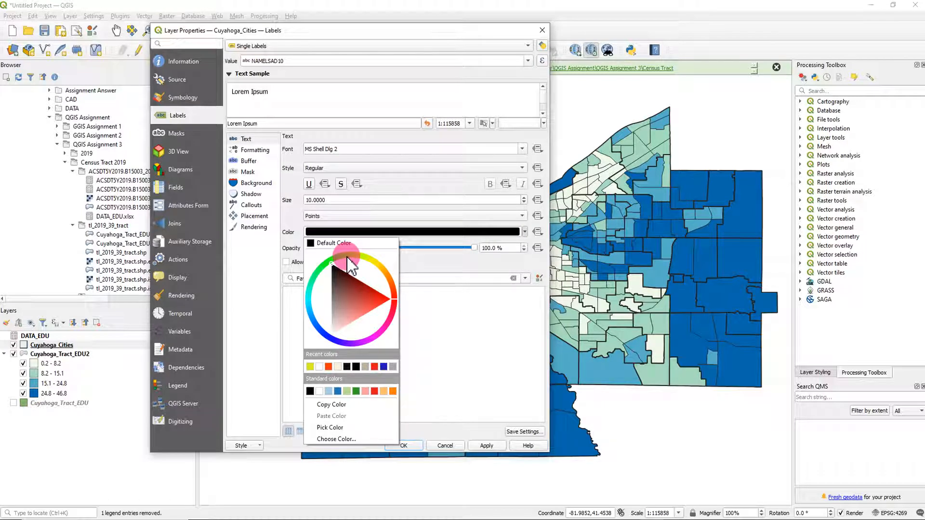
pyautogui.click(391, 290)
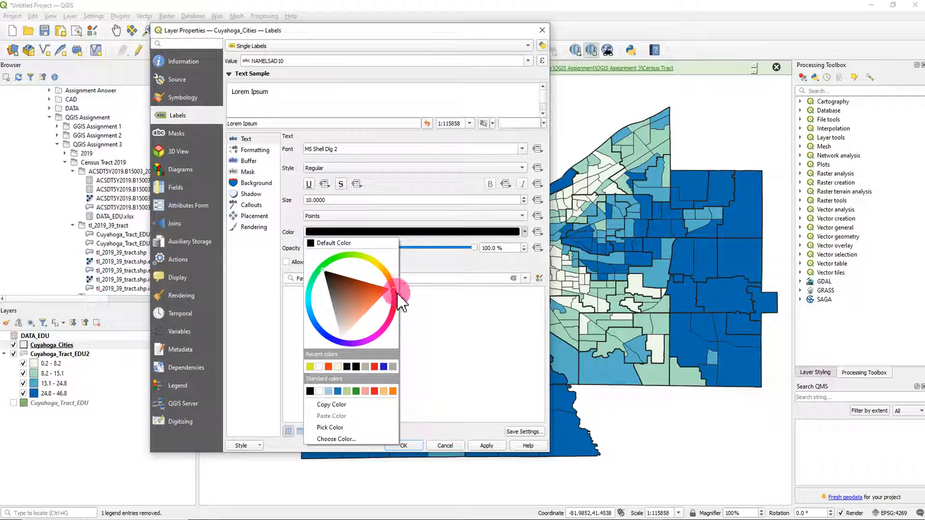
pyautogui.click(333, 274)
pyautogui.moveTo(327, 273); pyautogui.dragTo(389, 271)
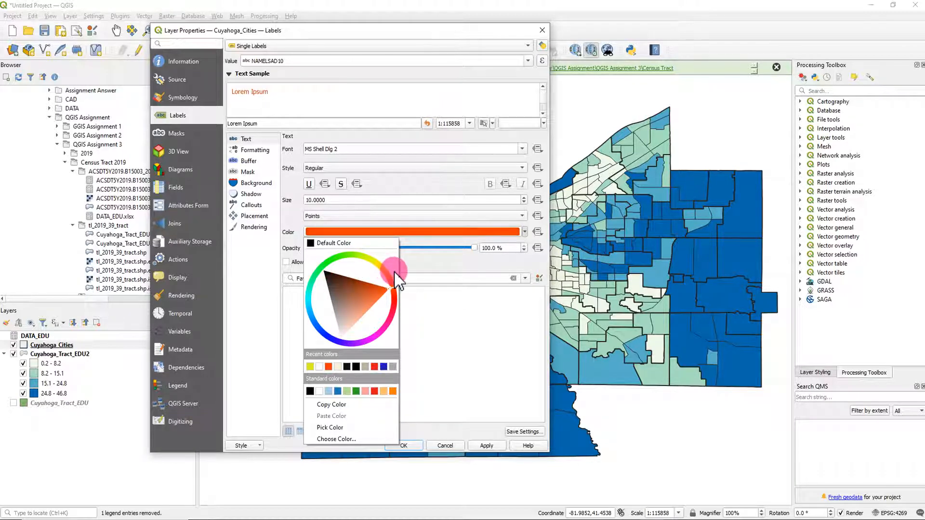
pyautogui.click(484, 447)
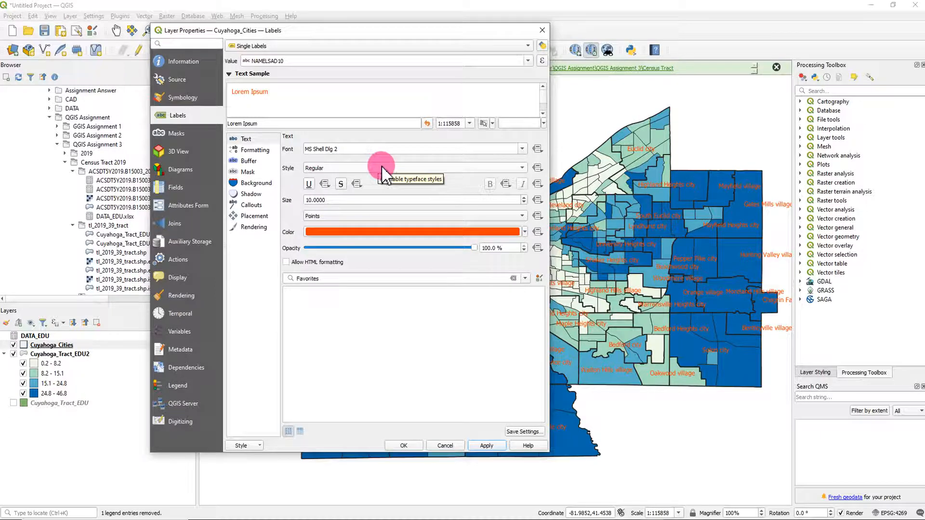
# - Set the city label style to Bold and the text size to 9 points
pyautogui.click(475, 169)
pyautogui.click(396, 179)
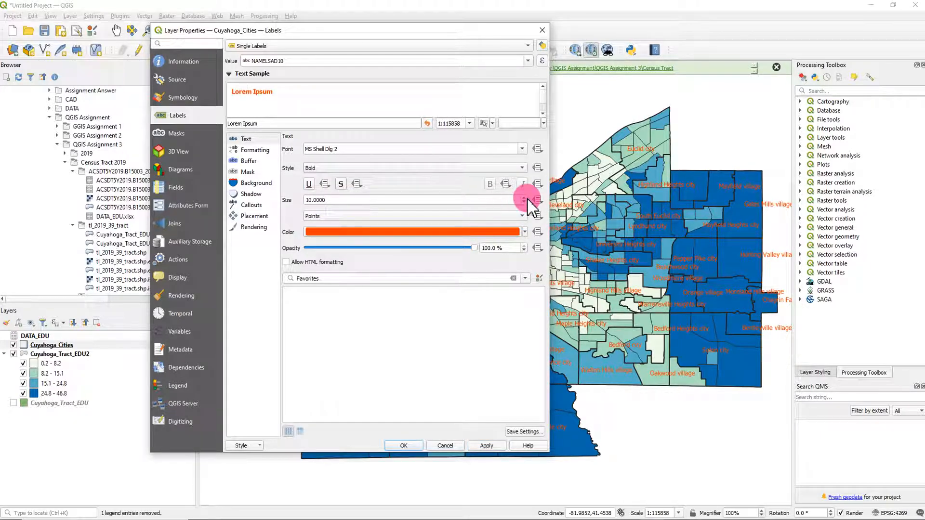
pyautogui.doubleClick(348, 201)
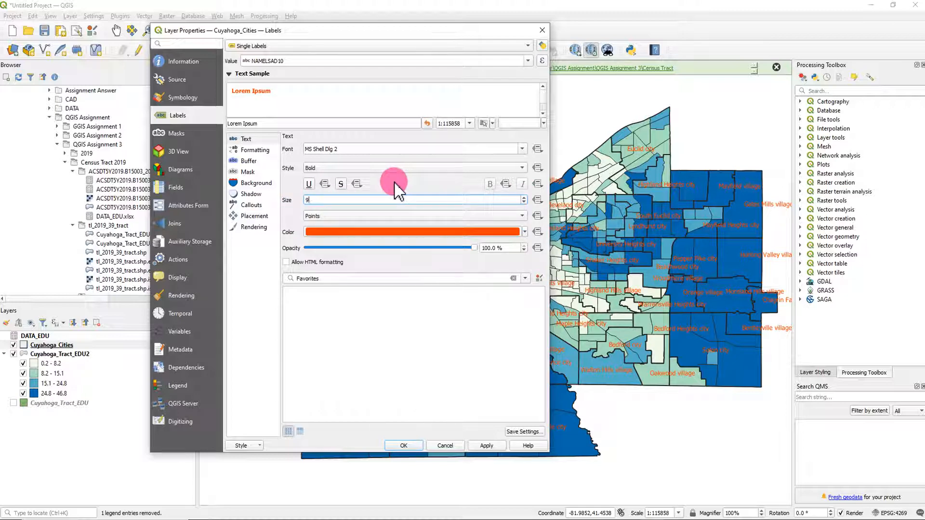
# - Enable label text substitutes, wrap the label lines to 1 character, and apply and accept the label settings
pyautogui.click(264, 149)
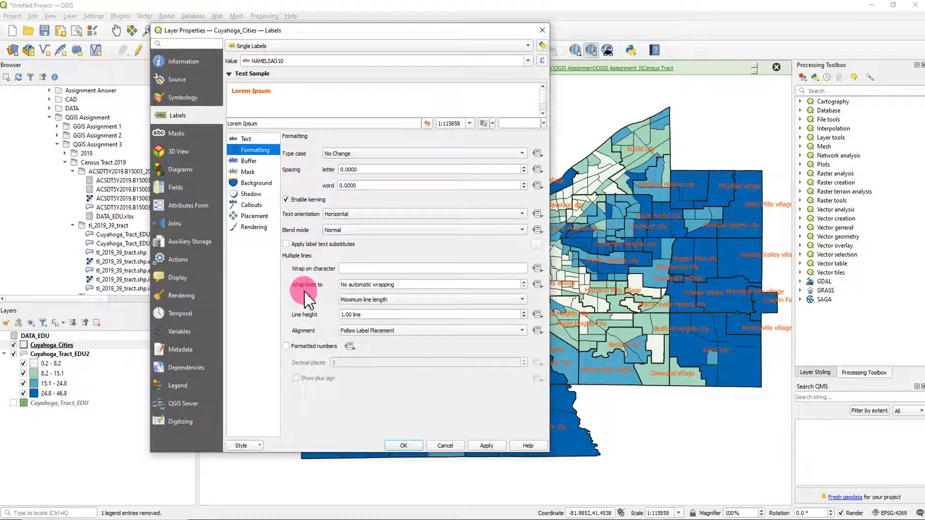
pyautogui.click(287, 244)
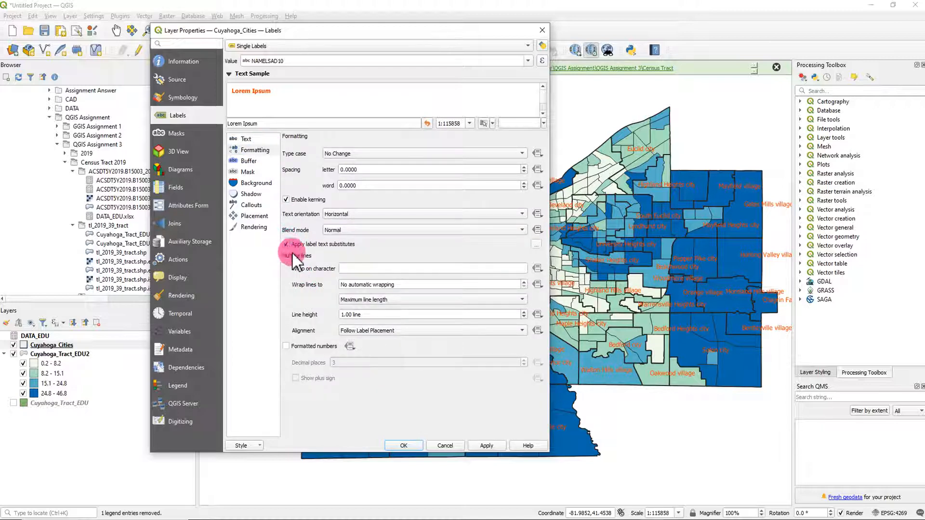
pyautogui.click(413, 284)
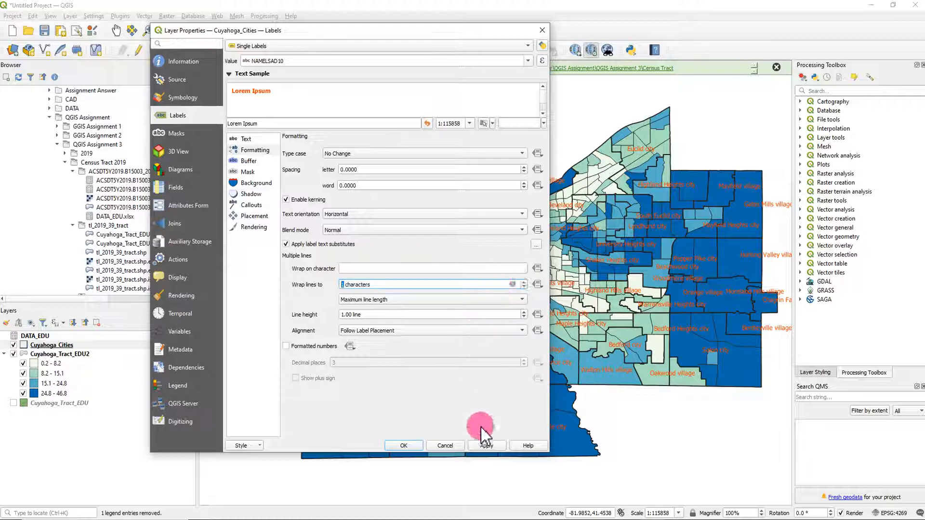
pyautogui.click(486, 446)
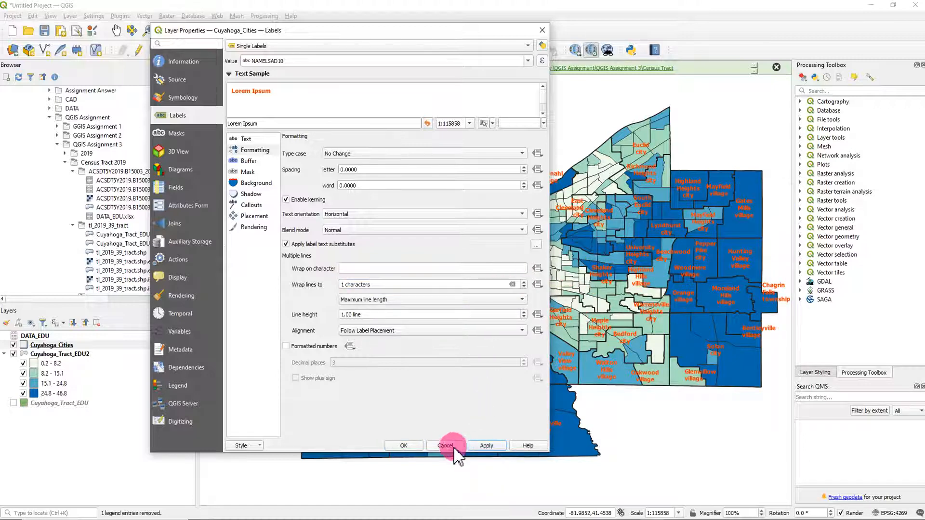
pyautogui.moveTo(393, 34); pyautogui.dragTo(333, 32)
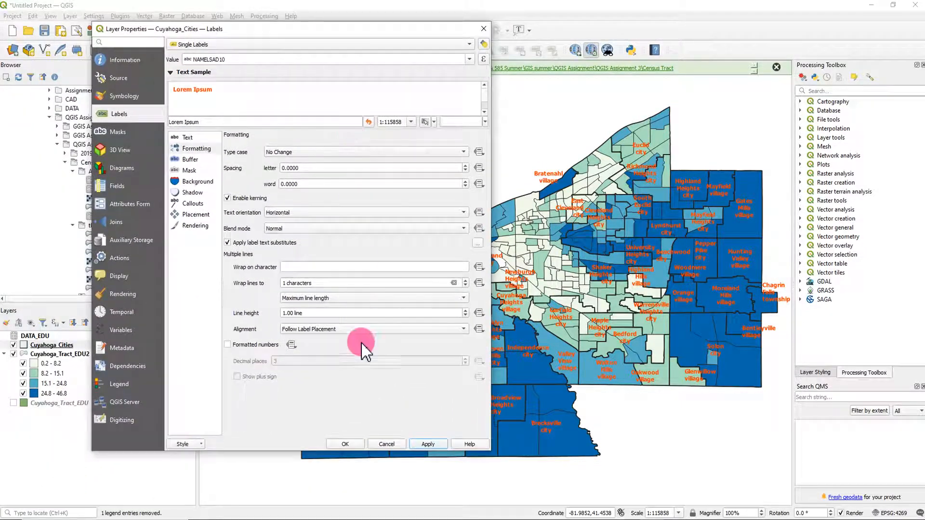
pyautogui.click(346, 445)
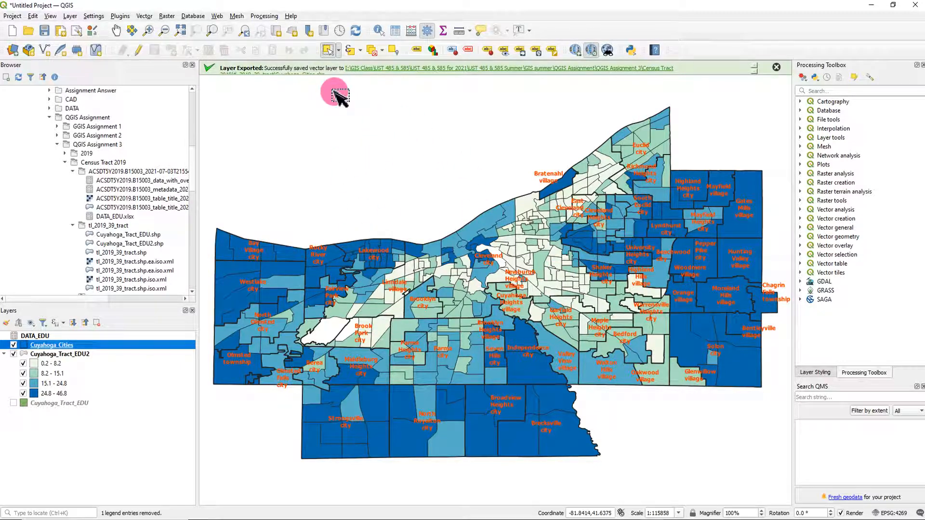
# - Add the OSM Standard basemap to the project from QuickMapServices
pyautogui.click(218, 18)
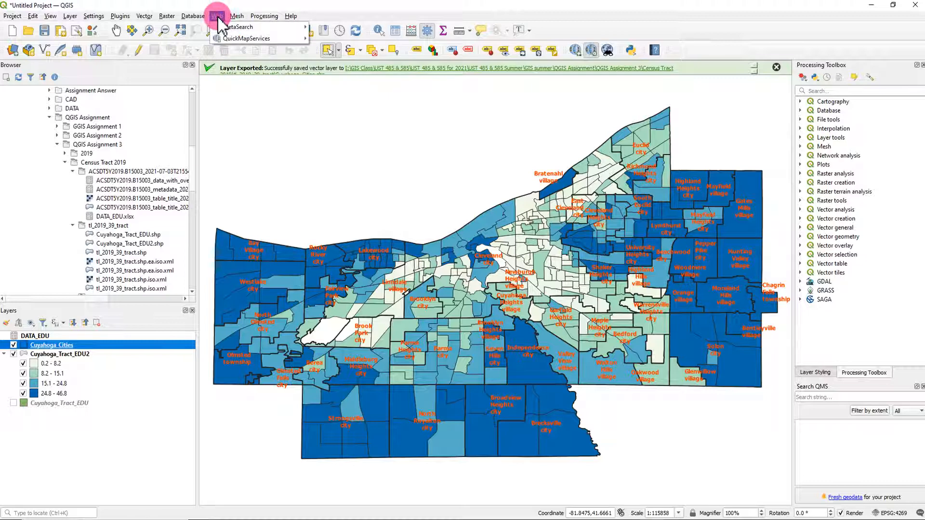
pyautogui.moveTo(289, 39)
pyautogui.moveTo(318, 50)
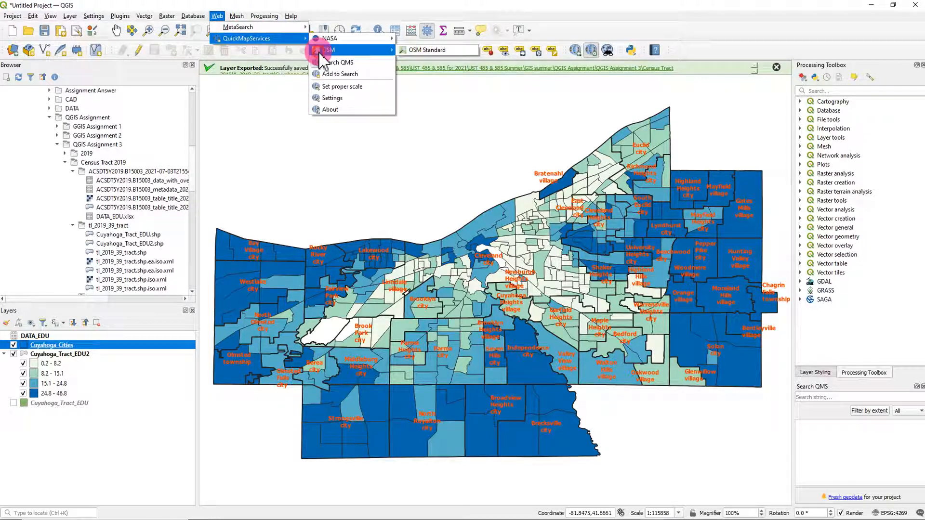
pyautogui.click(418, 51)
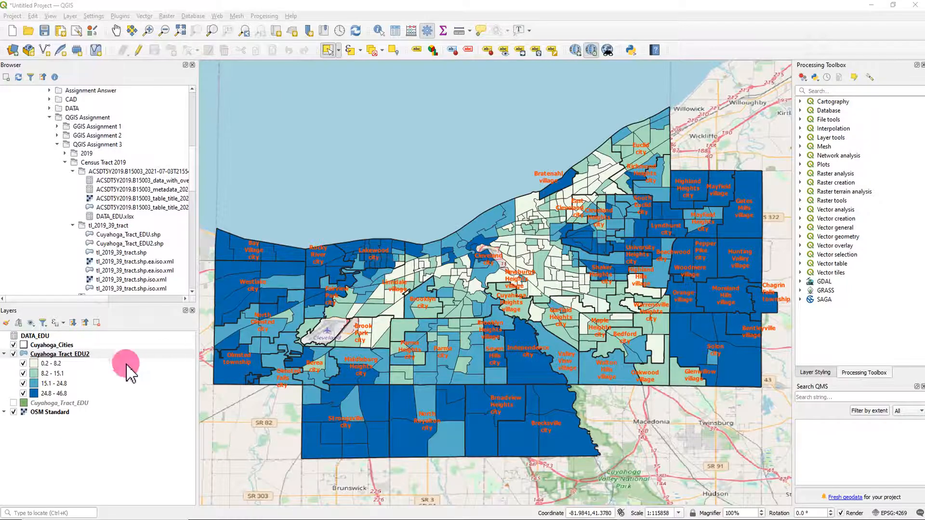
# - Set the overall symbol opacity of the Cuyahoga_Tract_EDU2 layer to about 51.6 % and apply it to the map
pyautogui.click(77, 356)
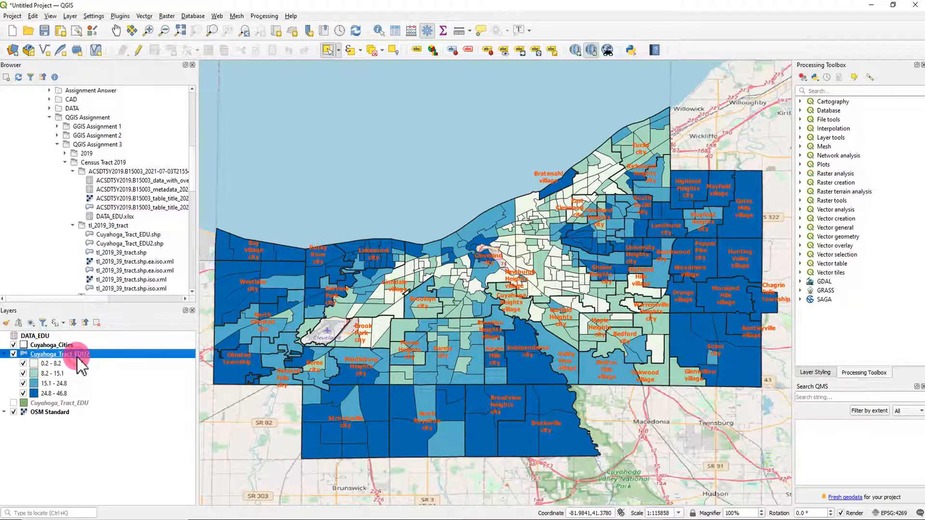
pyautogui.doubleClick(78, 358)
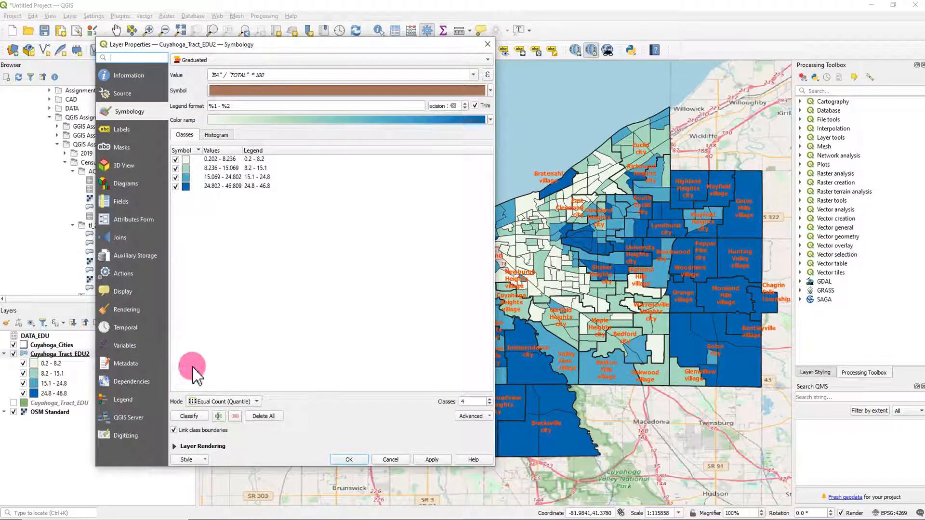
pyautogui.click(490, 91)
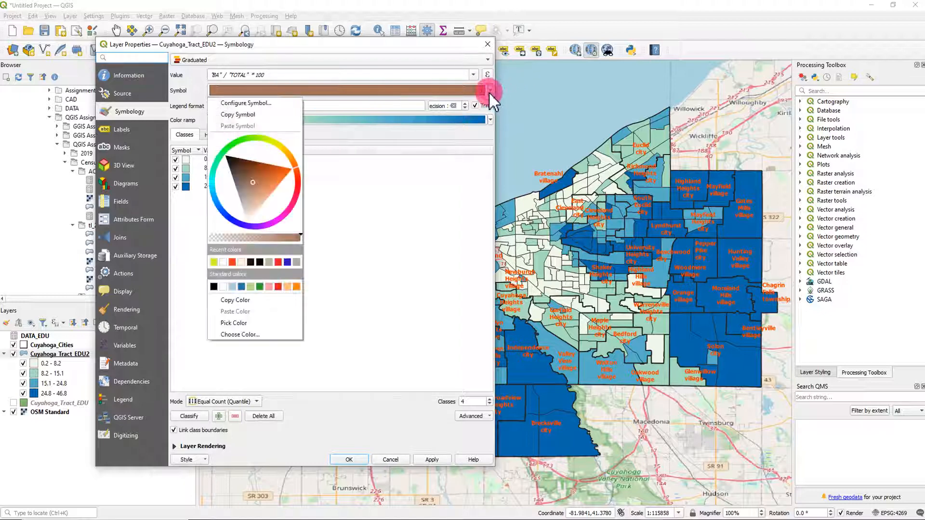
pyautogui.click(482, 99)
pyautogui.click(470, 90)
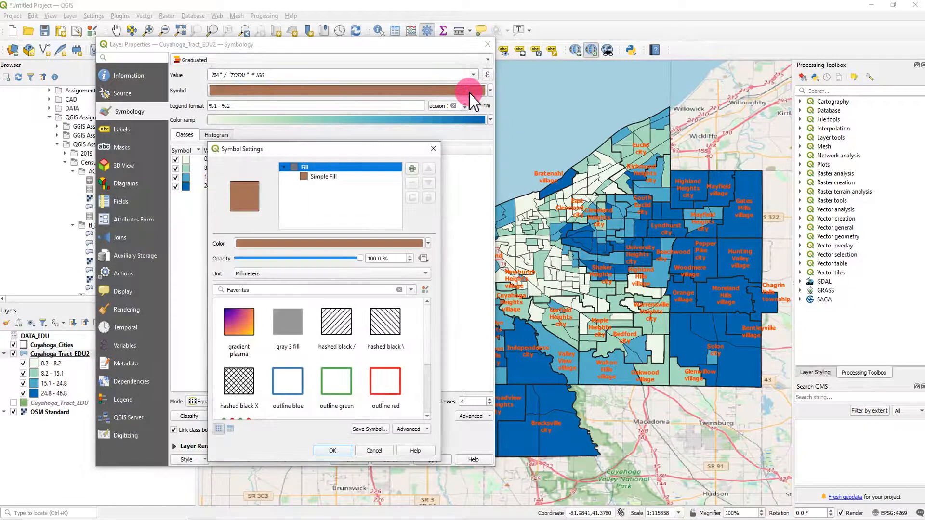
pyautogui.click(359, 259)
pyautogui.moveTo(359, 258); pyautogui.dragTo(303, 260)
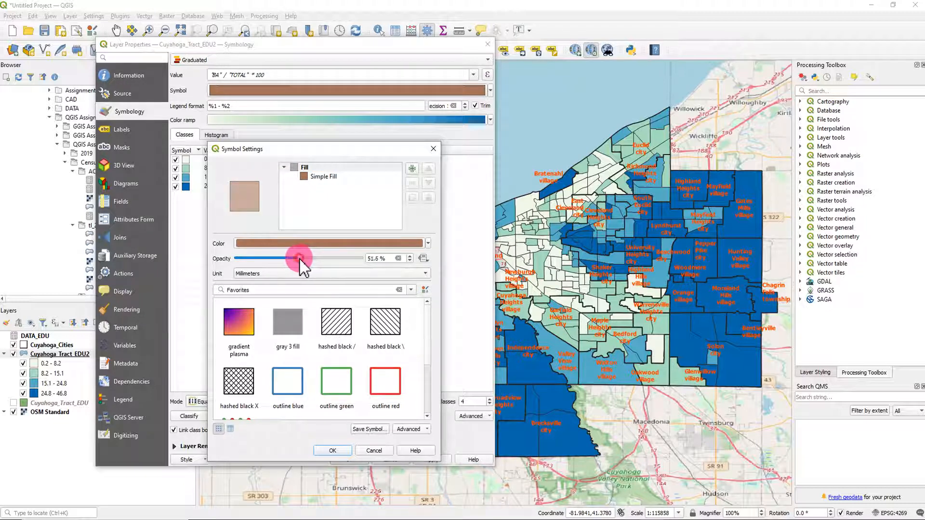
pyautogui.click(340, 451)
pyautogui.click(432, 460)
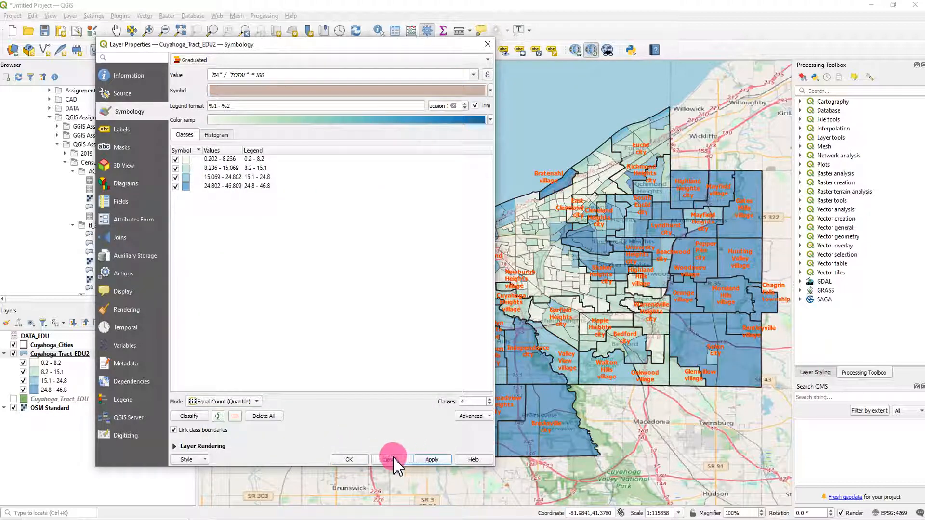
# - Set the tract layer's symbol opacity to about 70.9 %, then apply and accept the layer properties
pyautogui.moveTo(404, 45); pyautogui.dragTo(374, 63)
pyautogui.click(424, 106)
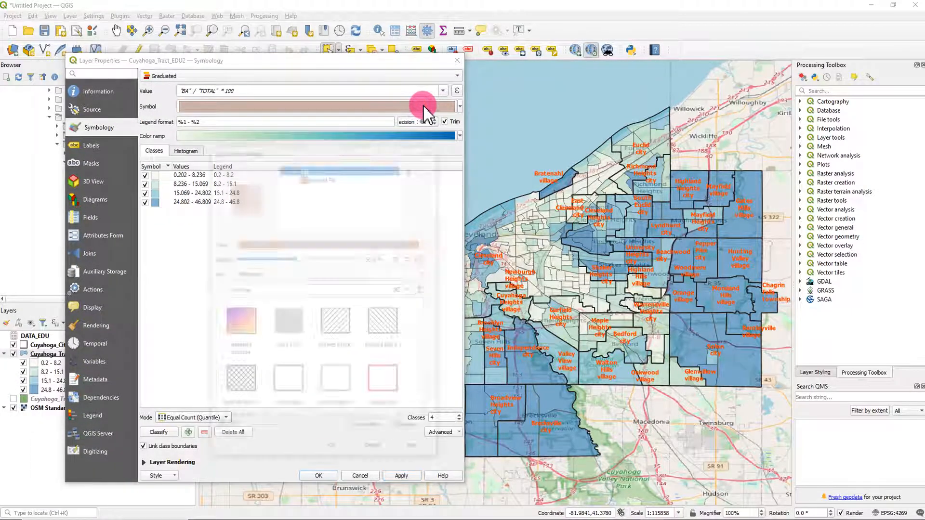
pyautogui.moveTo(305, 258); pyautogui.dragTo(324, 260)
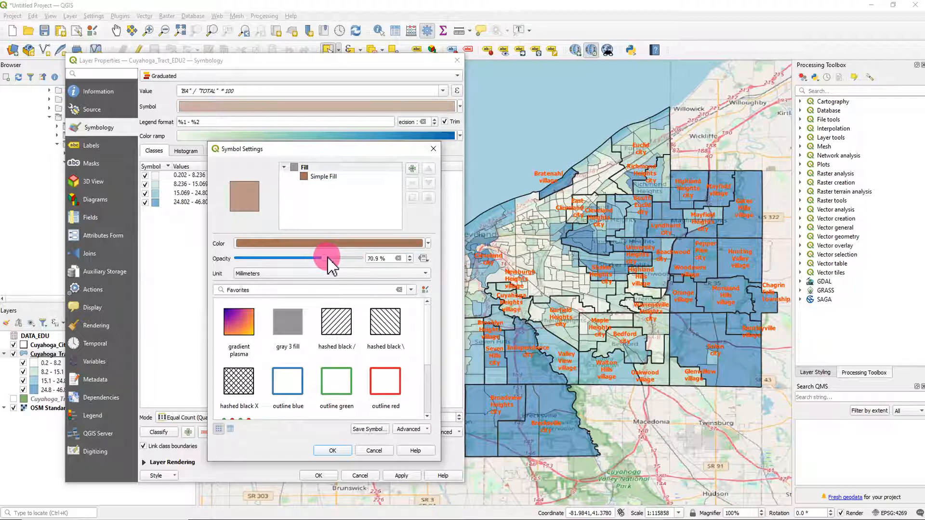
pyautogui.click(342, 449)
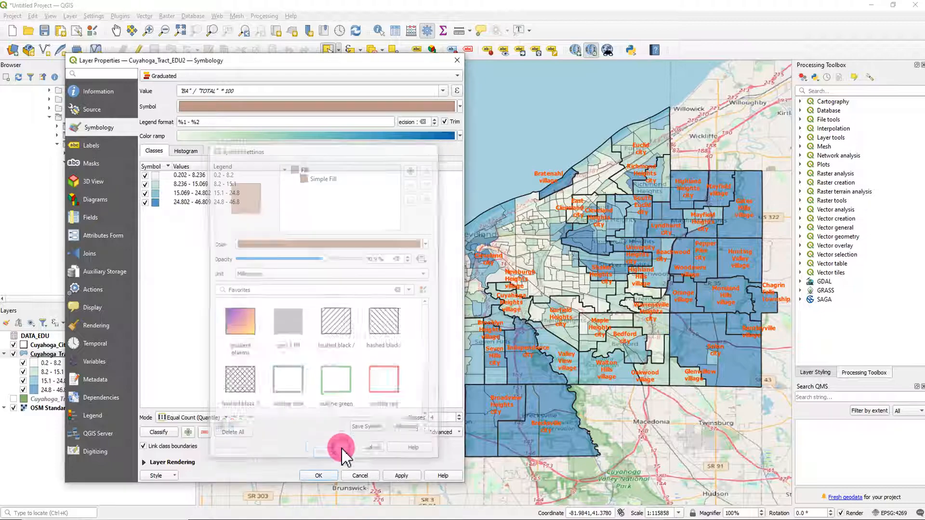
pyautogui.click(390, 477)
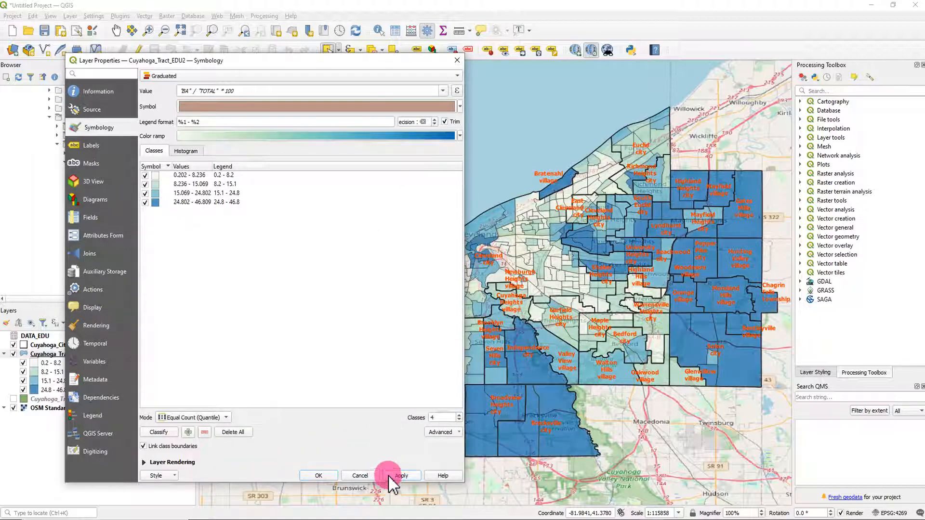
pyautogui.click(324, 477)
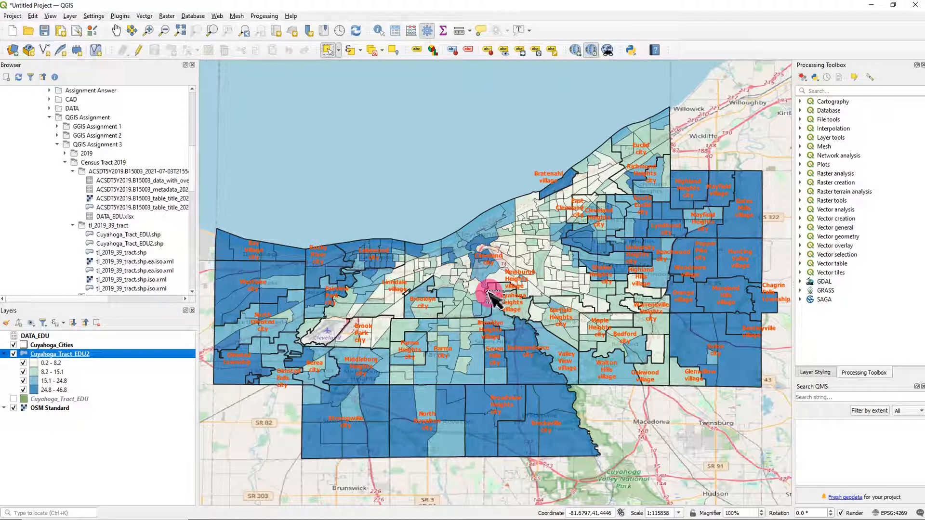
# - Create a new print layout titled "Cuyahoga County Census Tract Educational Attainment"
pyautogui.click(12, 15)
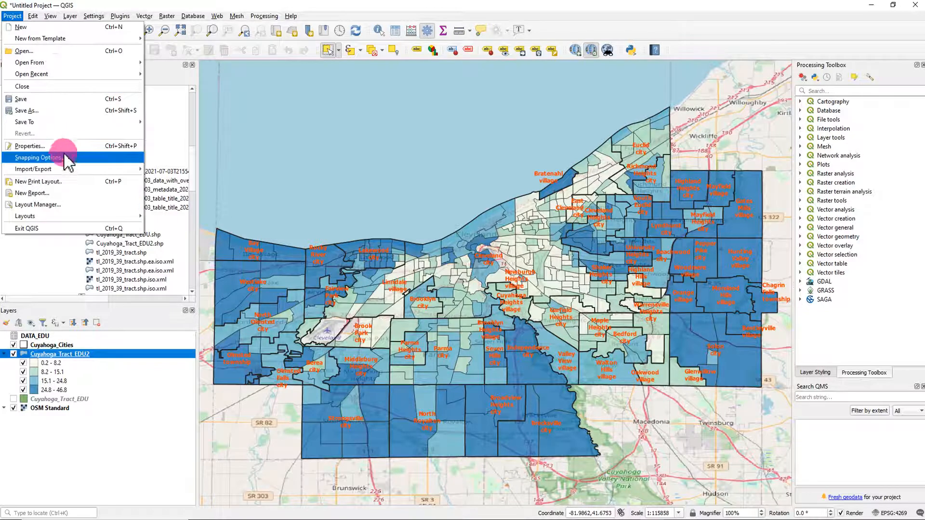
pyautogui.click(43, 182)
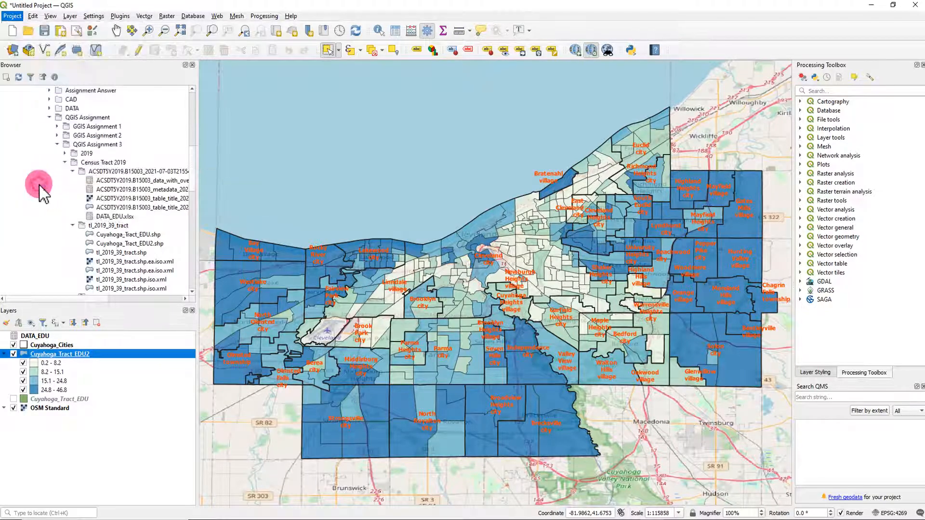
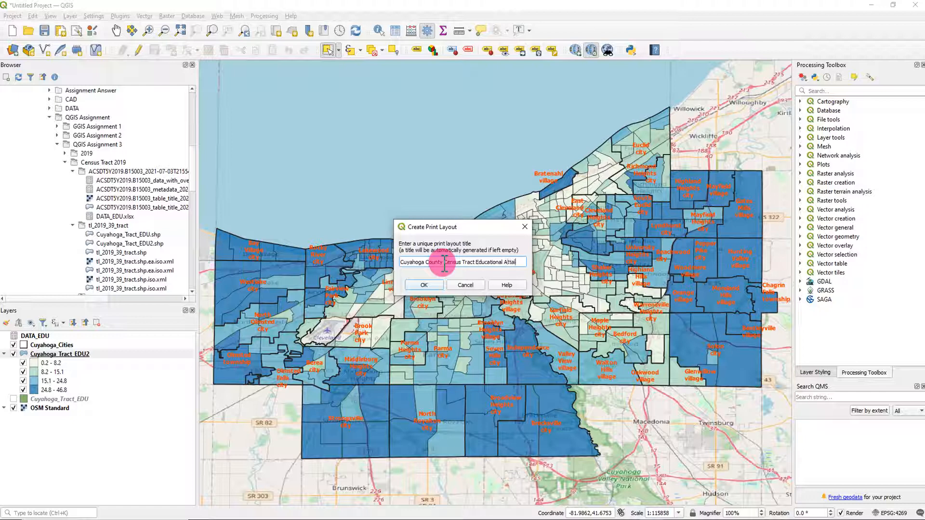
pyautogui.write('nt')
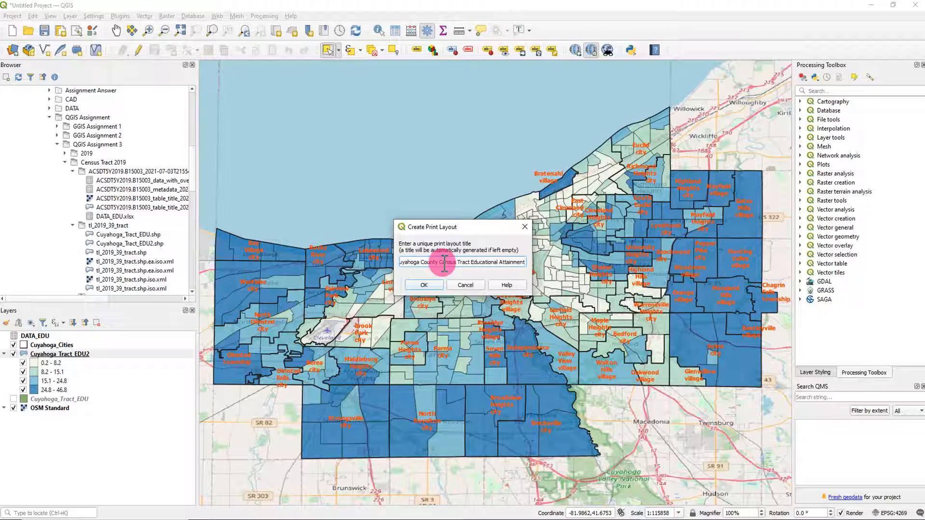
pyautogui.click(431, 287)
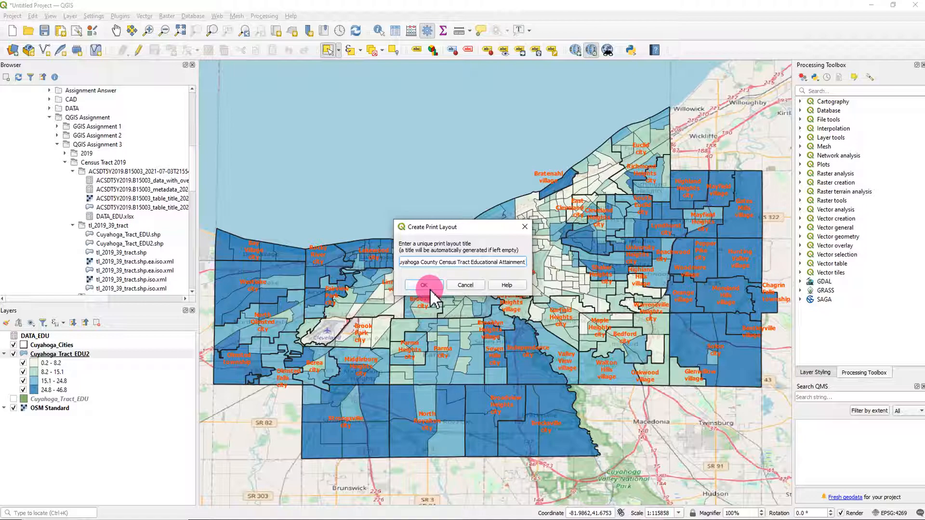
pyautogui.click(431, 288)
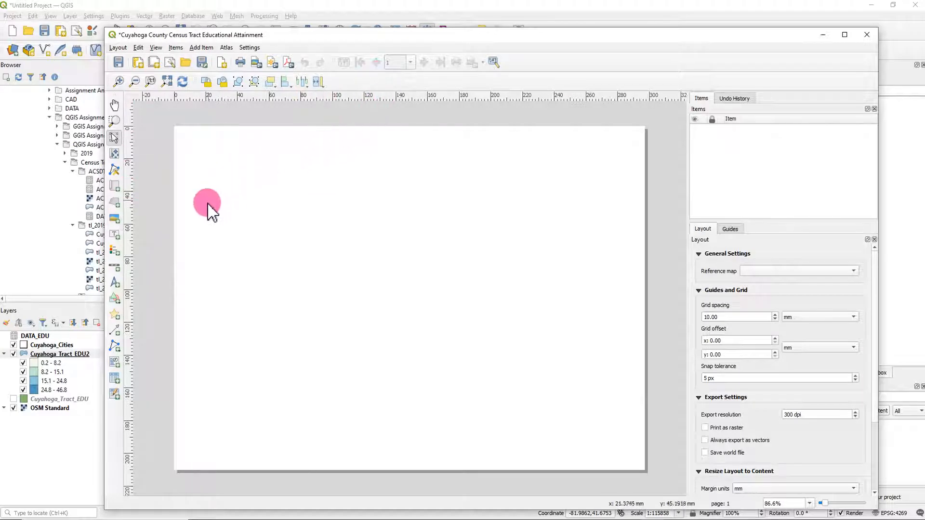
# - Add a map filling nearly the whole layout page and place a legend in the map's upper-left corner
pyautogui.click(115, 186)
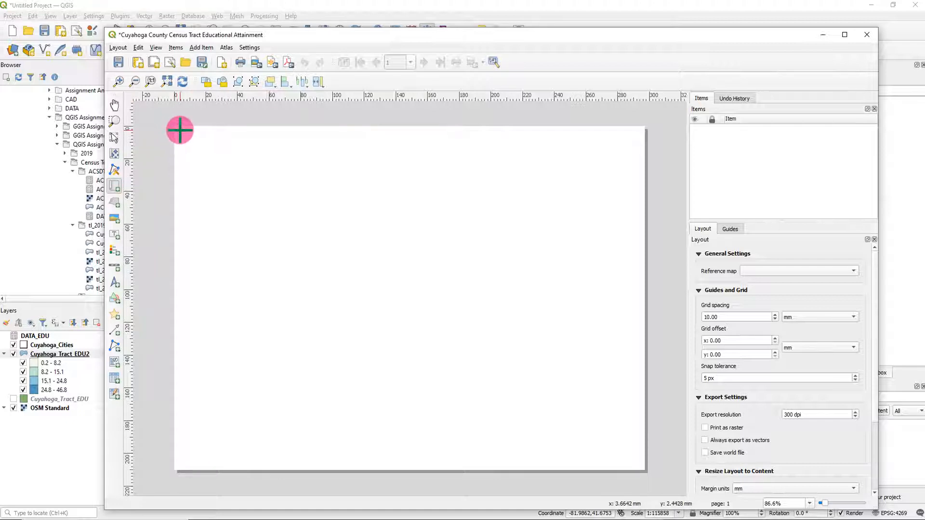
pyautogui.moveTo(177, 129); pyautogui.dragTo(641, 466)
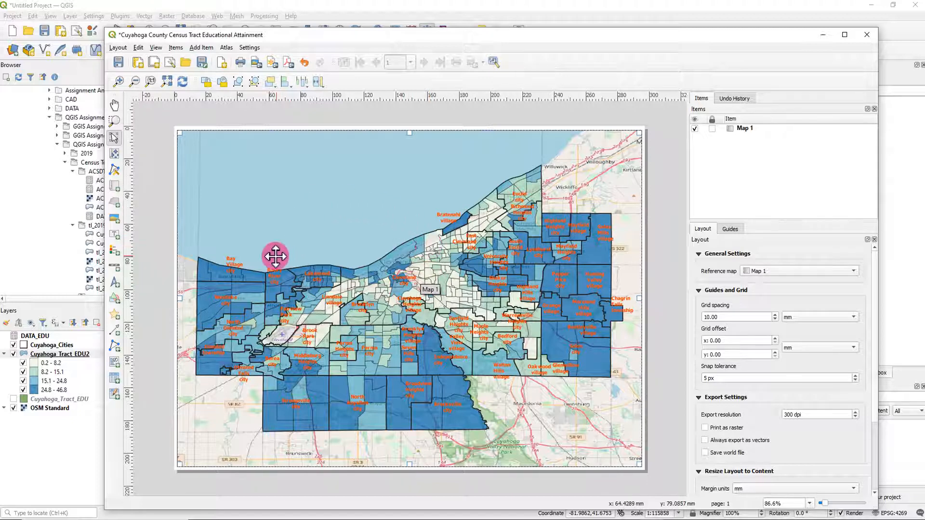
pyautogui.click(113, 250)
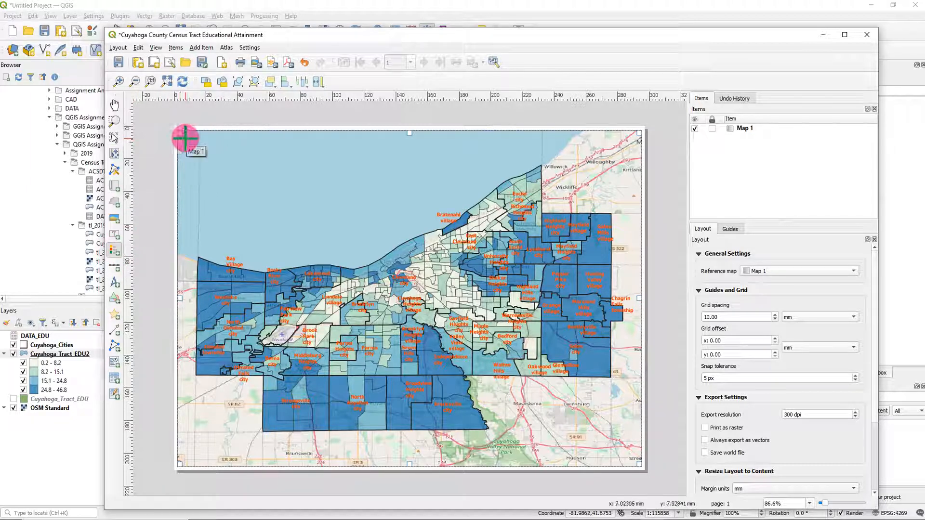
pyautogui.moveTo(185, 138); pyautogui.dragTo(286, 242)
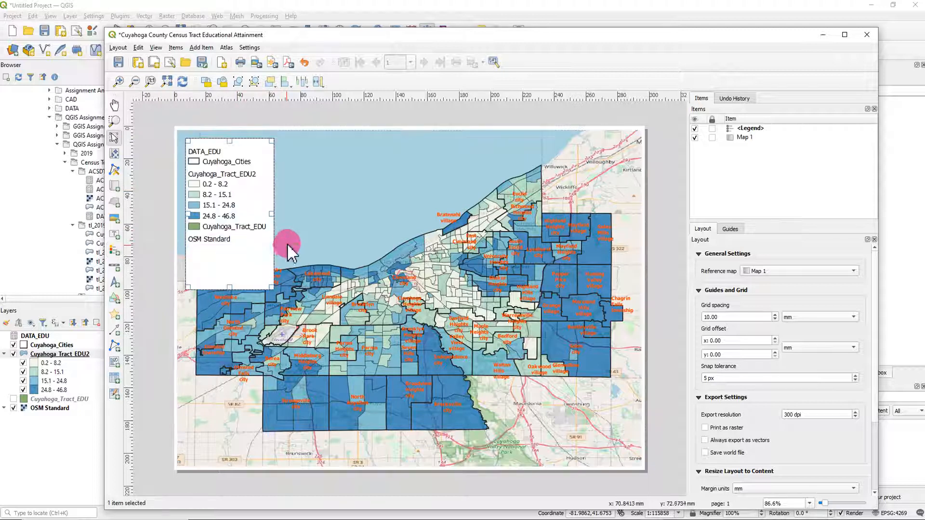
# - Turn off automatic updating in the legend's item properties and remove the OSM Standard entry from the legend
pyautogui.rightClick(233, 247)
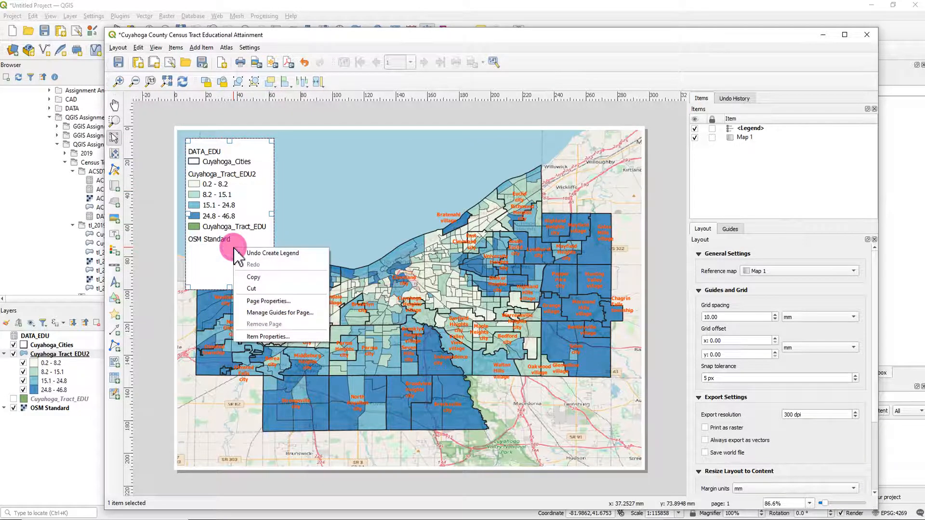
pyautogui.click(272, 337)
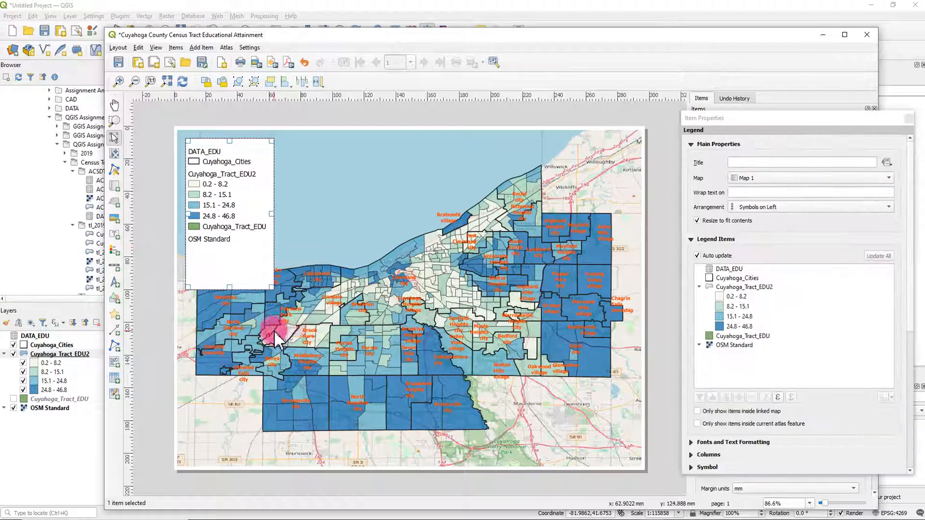
pyautogui.click(697, 255)
pyautogui.click(735, 341)
pyautogui.click(752, 397)
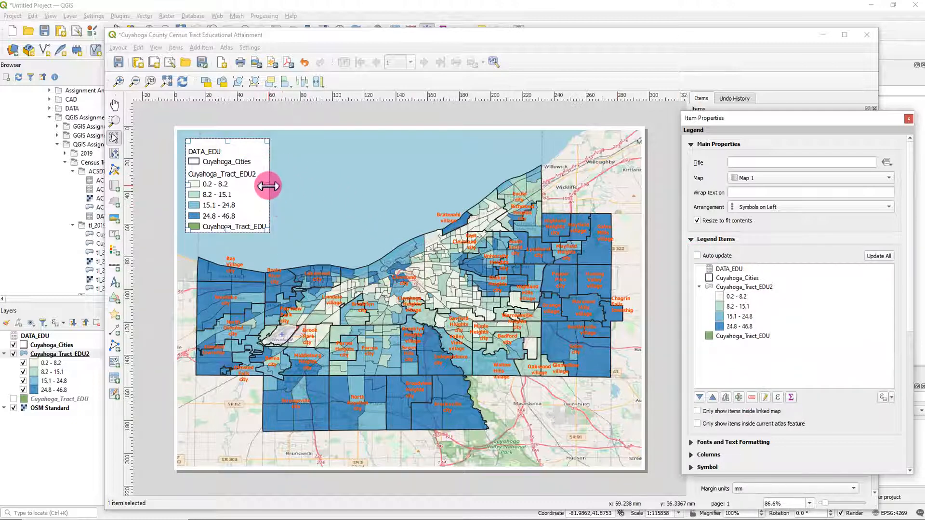
pyautogui.click(735, 268)
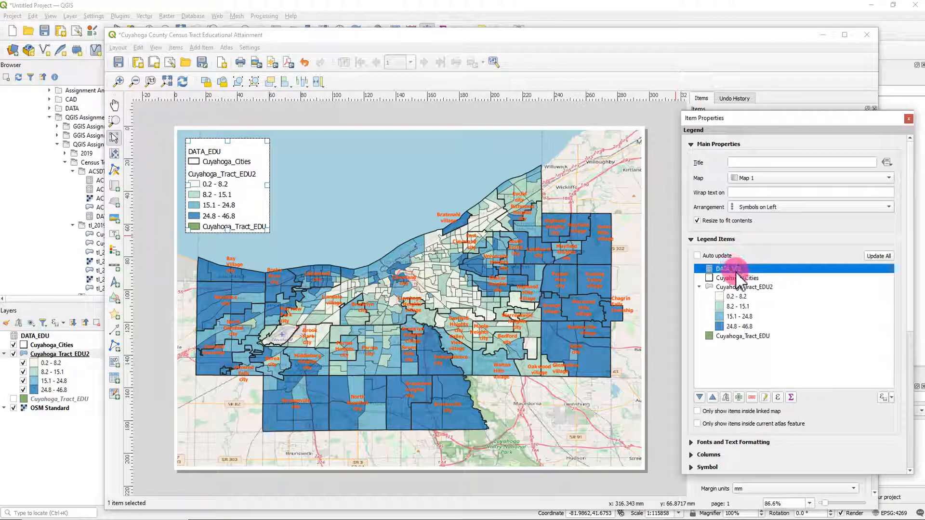
pyautogui.doubleClick(735, 270)
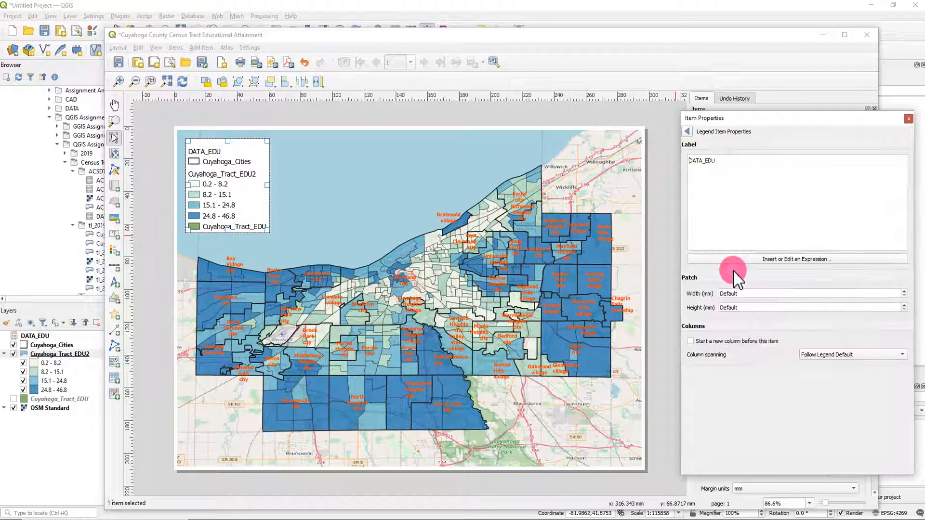
pyautogui.click(723, 163)
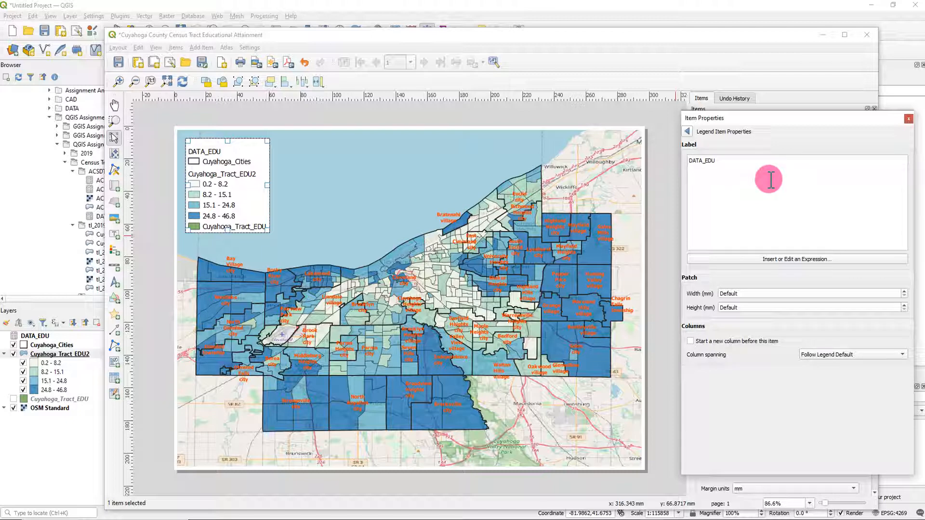
pyautogui.click(688, 131)
# - Remove the DATA_EDU entry from the legend and relabel the cities entry as "Cuyahoga Cities"
pyautogui.click(741, 269)
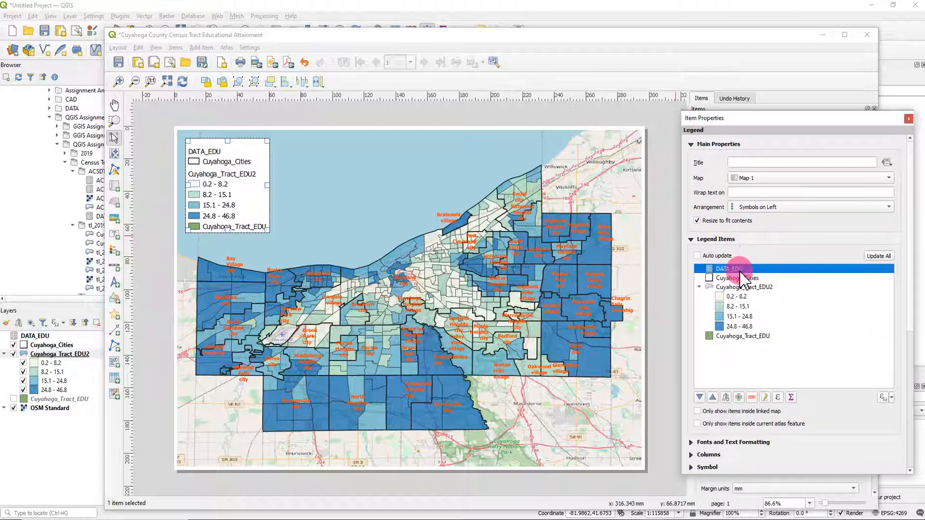
pyautogui.click(752, 397)
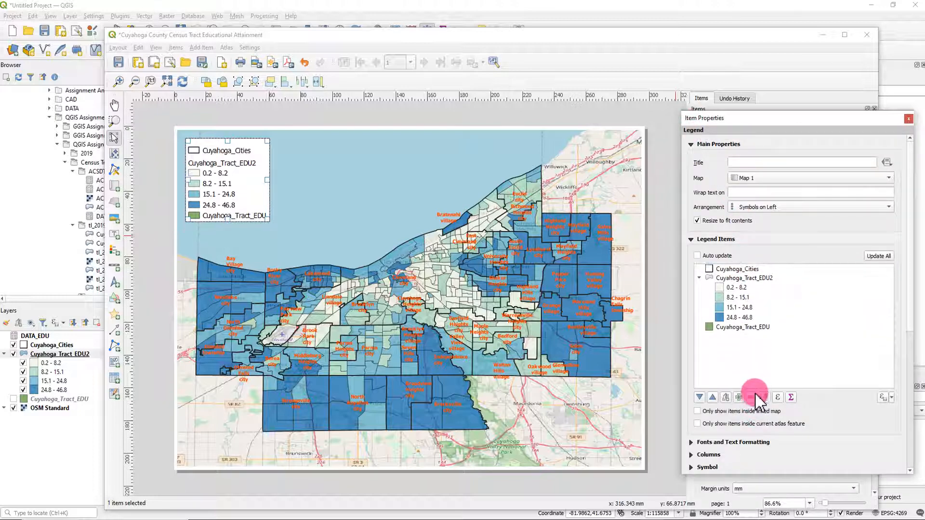
pyautogui.doubleClick(737, 268)
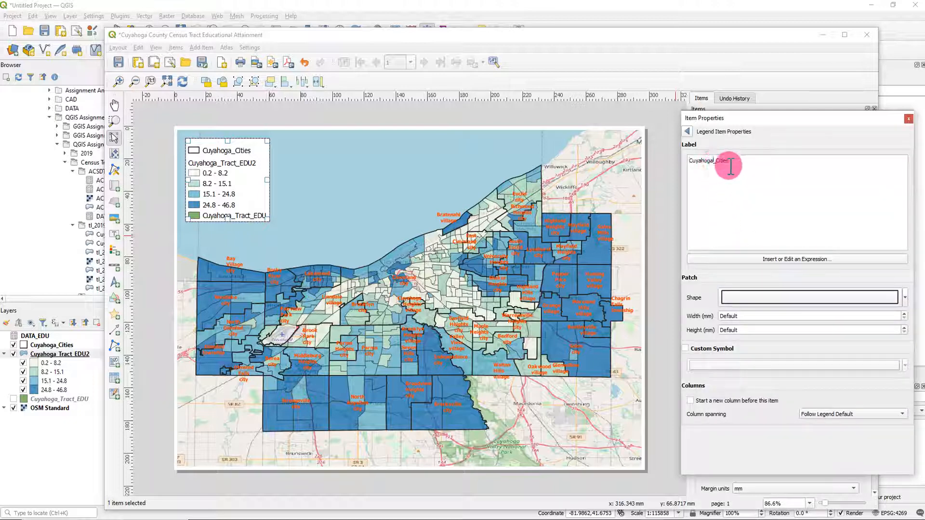
pyautogui.click(687, 131)
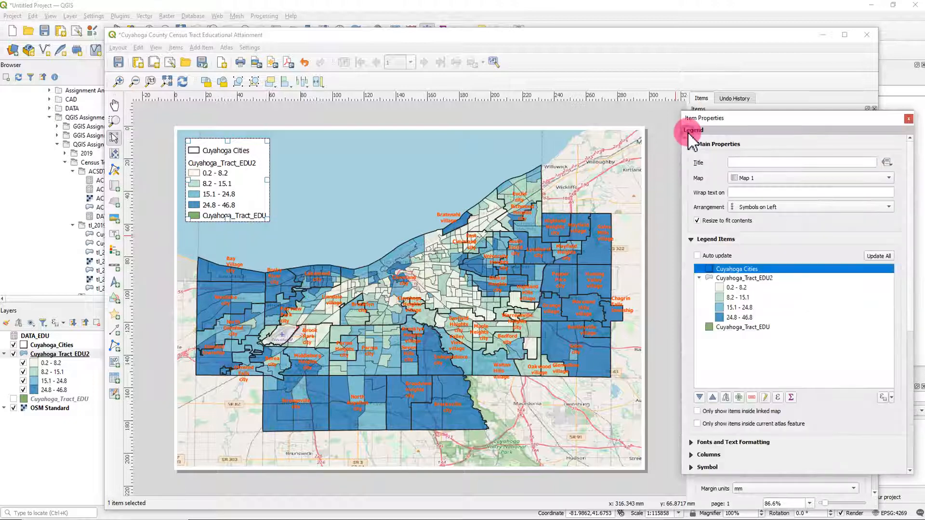
# - Relabel the Cuyahoga_Tract_EDU2 legend entry as "Cuyahoga Tract Educational Attainment", with "Educational Attainment" on a second line
pyautogui.click(761, 278)
pyautogui.doubleClick(765, 279)
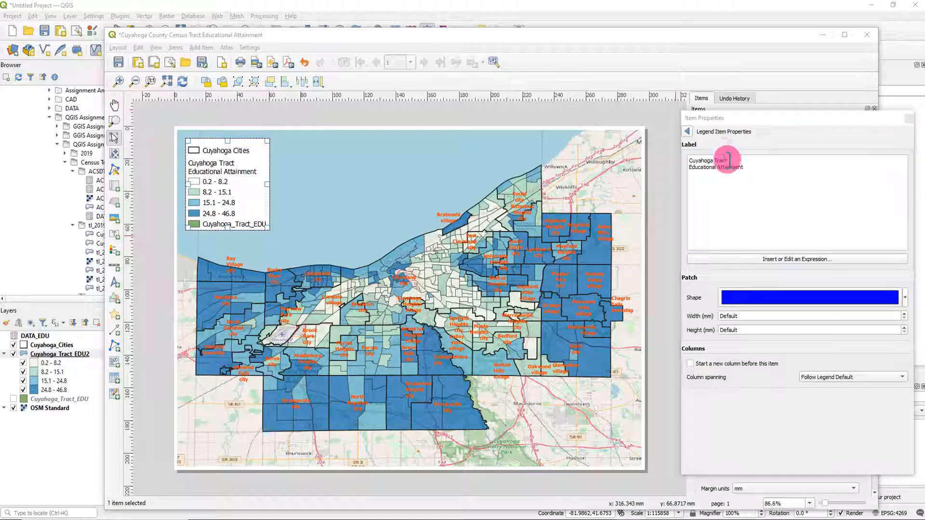
pyautogui.click(726, 162)
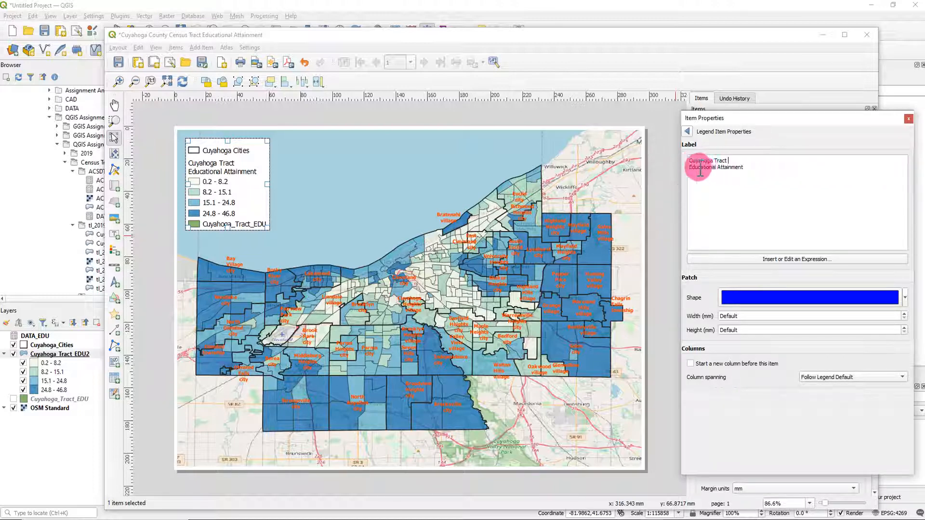
pyautogui.click(688, 133)
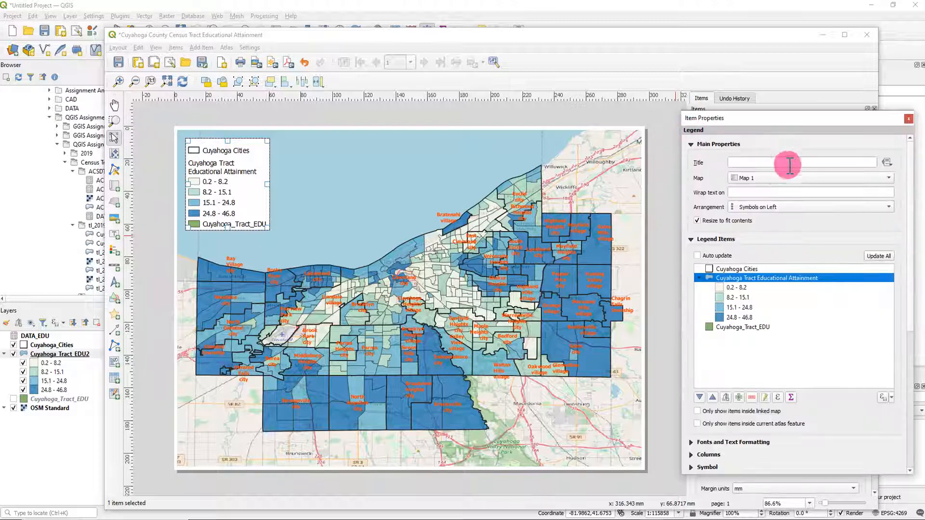
# - Remove the leftover Cuyahoga_Tract_EDU entry from the legend
pyautogui.click(742, 288)
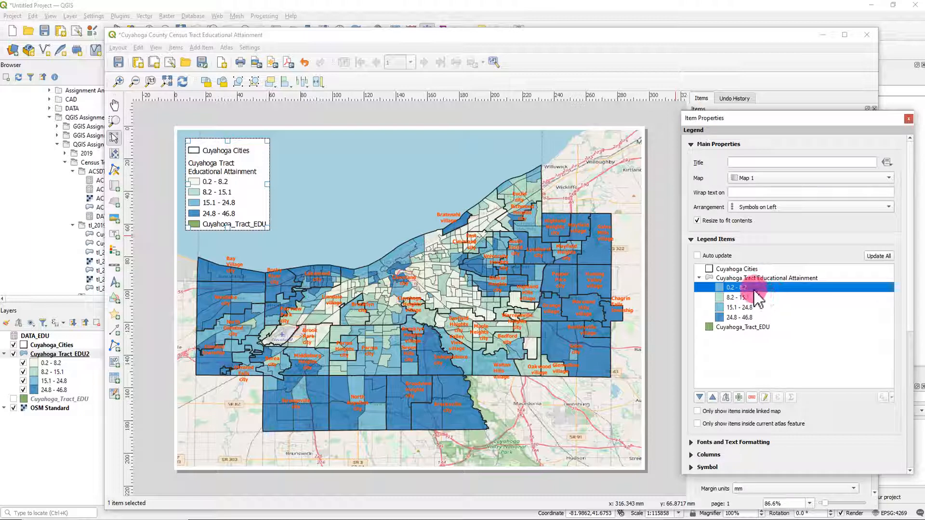
pyautogui.doubleClick(767, 325)
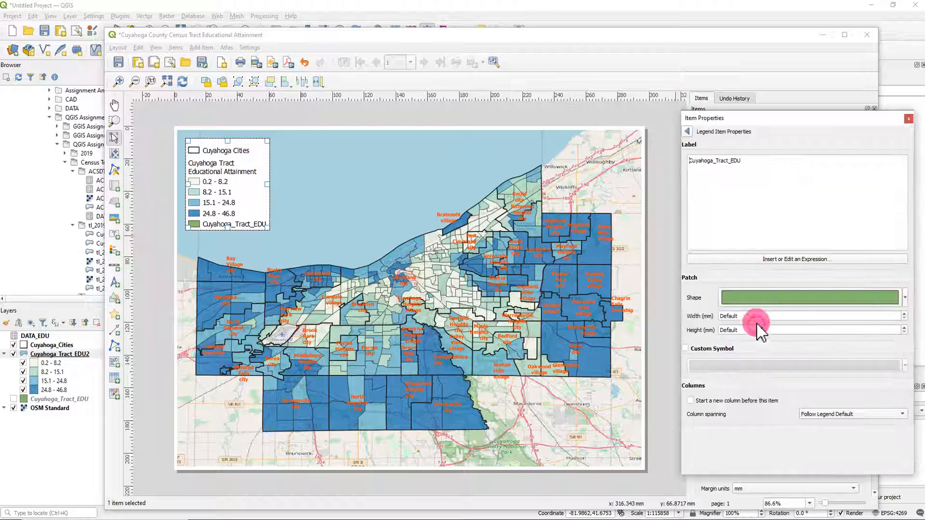
pyautogui.click(715, 163)
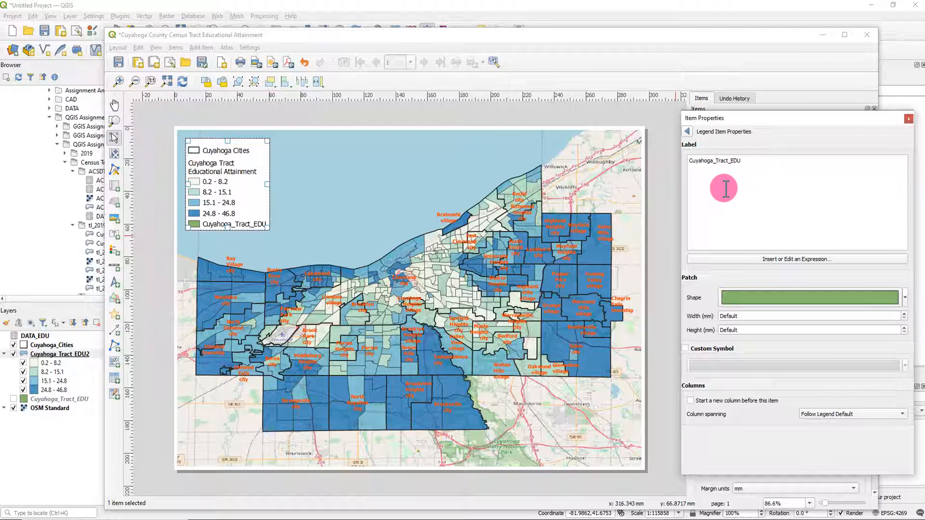
pyautogui.click(687, 131)
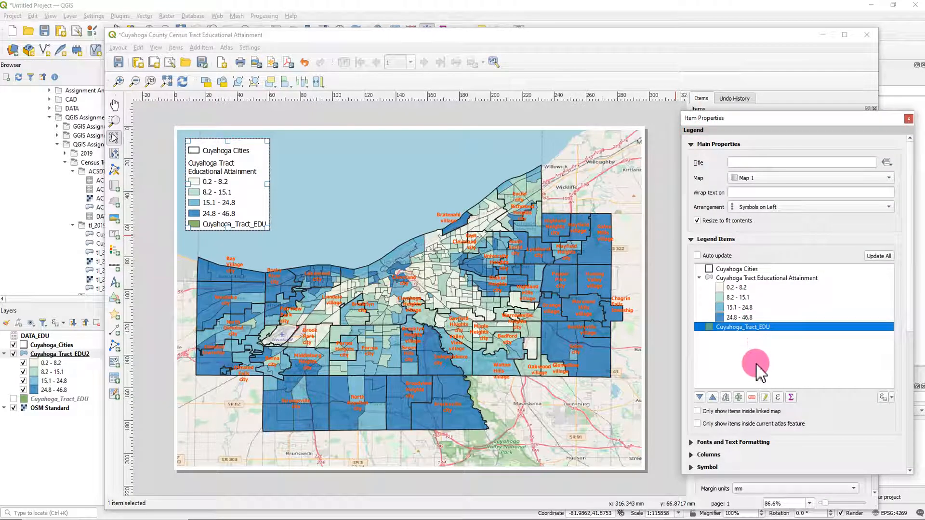
pyautogui.click(752, 397)
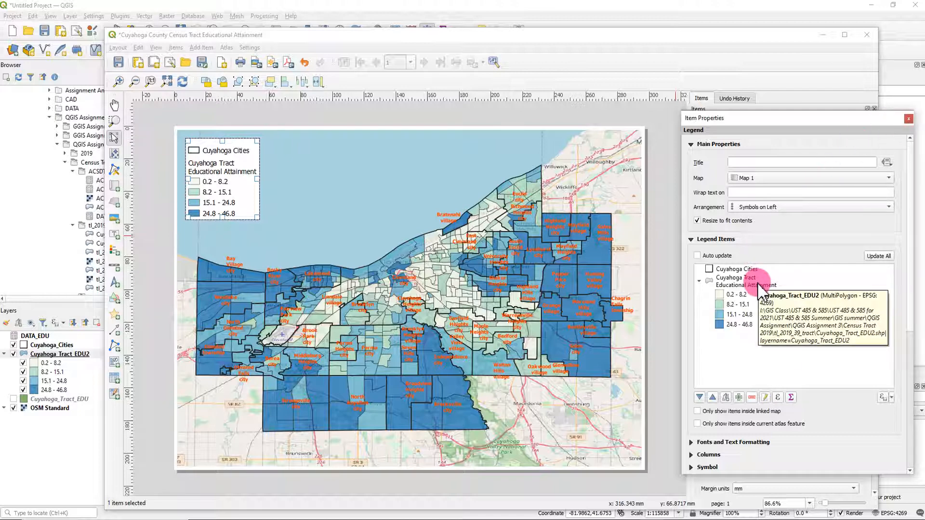
# - Relabel the two lowest legend classes with percent signs as "0.2 - 8.2%" and "8.2 - 15.1%"
pyautogui.doubleClick(750, 301)
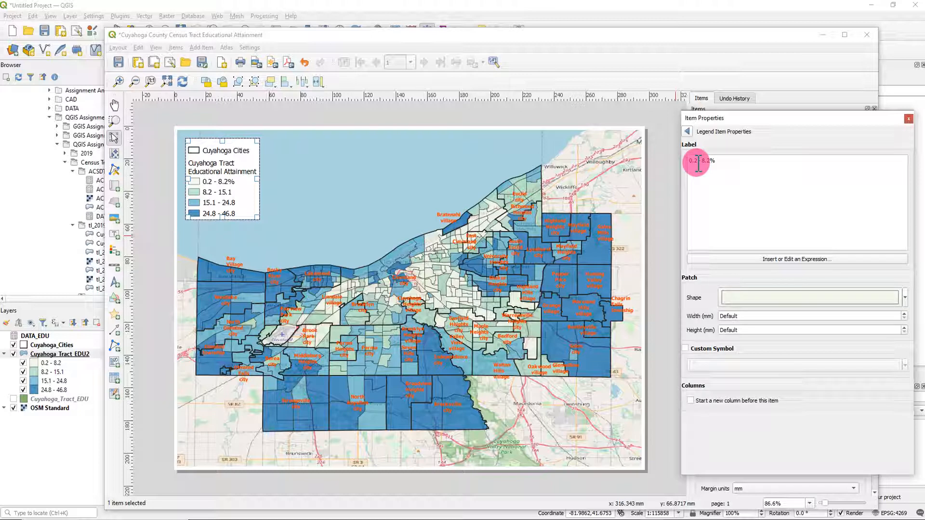
pyautogui.click(687, 131)
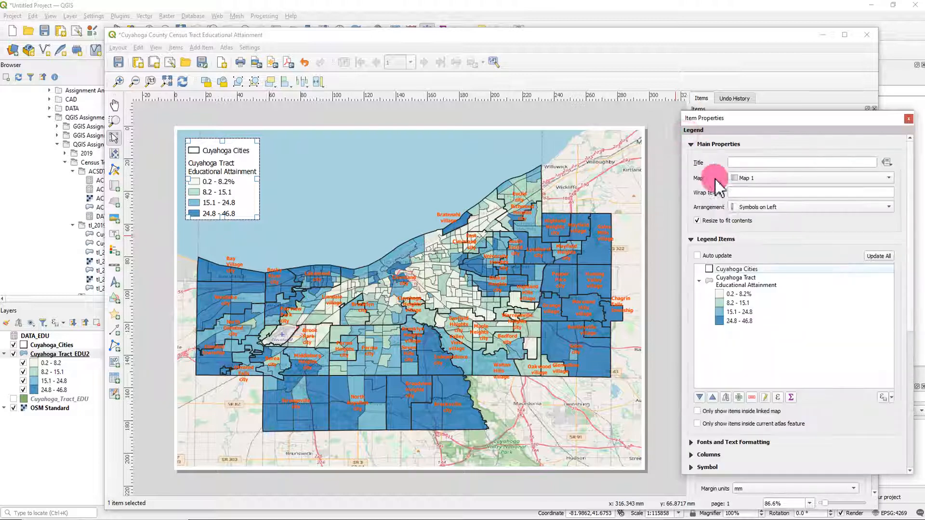
pyautogui.doubleClick(752, 303)
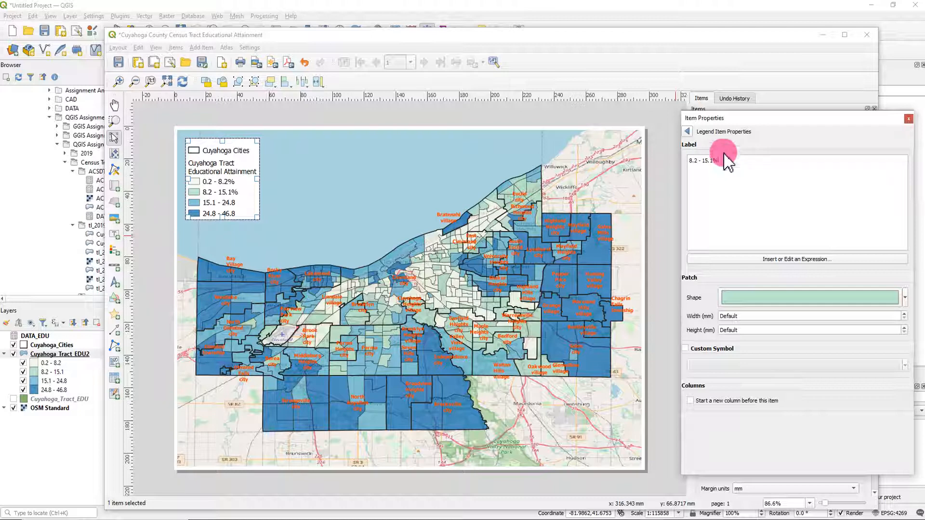
pyautogui.click(687, 132)
# - Relabel the two highest legend classes as "15.1 - 24.8*" and "24.8 - 46.8%", and close the legend's item properties
pyautogui.doubleClick(763, 314)
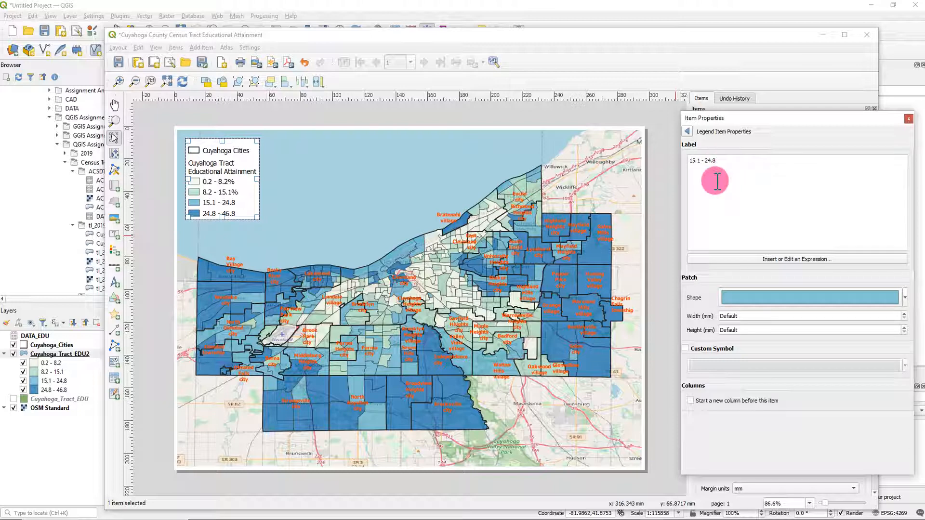
pyautogui.click(687, 132)
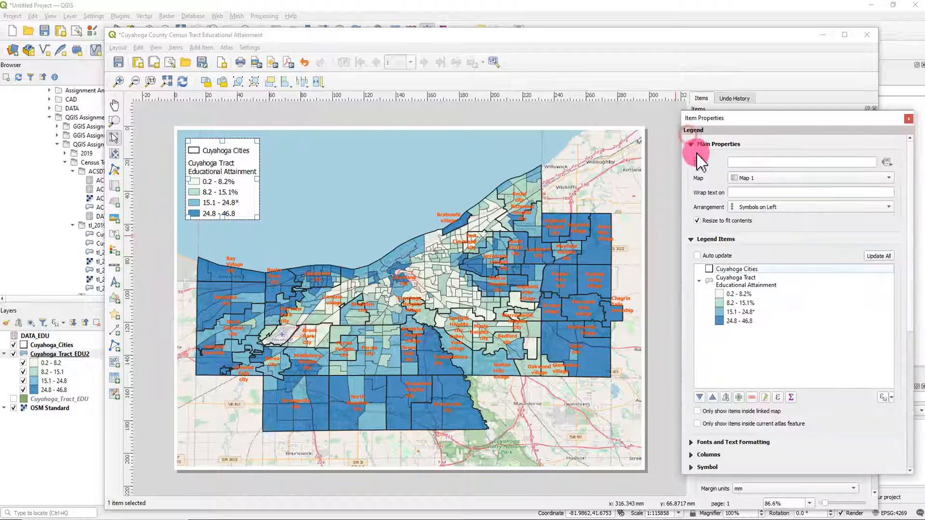
pyautogui.doubleClick(767, 321)
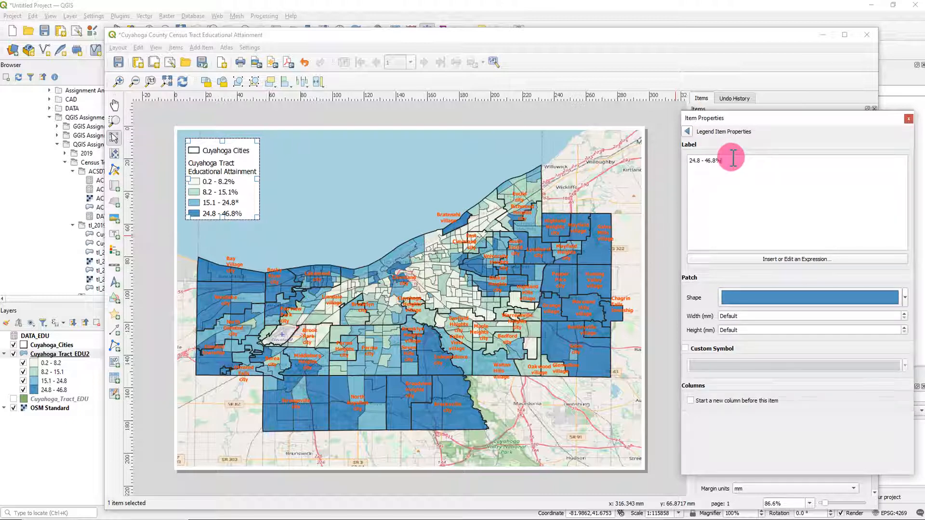
pyautogui.click(687, 131)
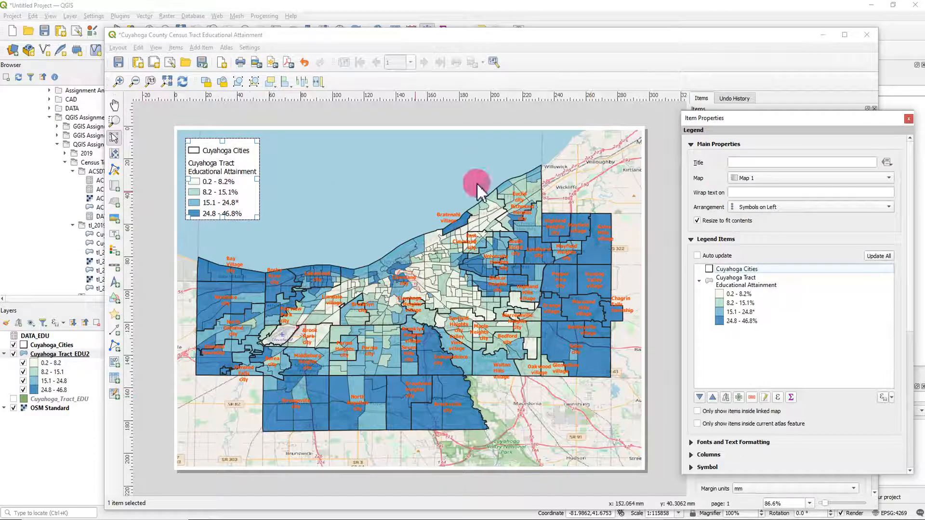
pyautogui.click(909, 120)
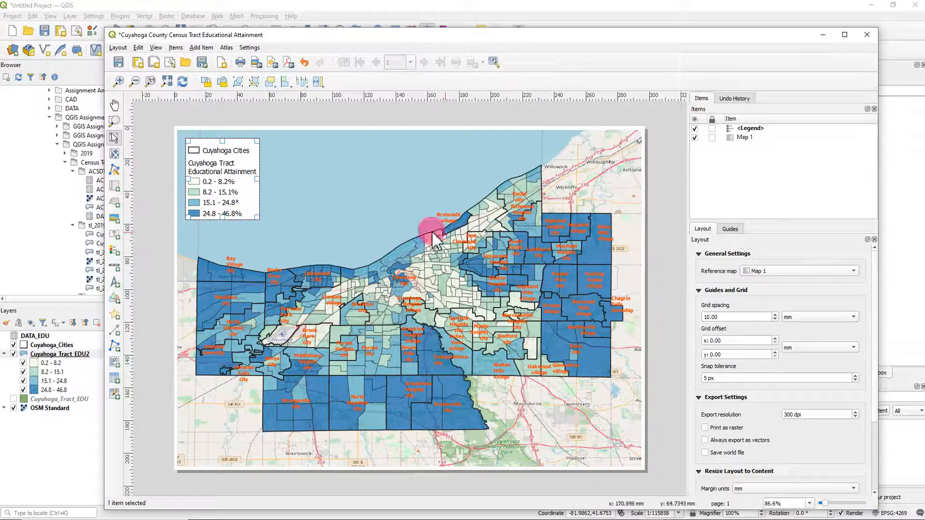
# - Add a title label across the upper middle of the map reading "Cuyahoga County Census Tract"
pyautogui.click(114, 235)
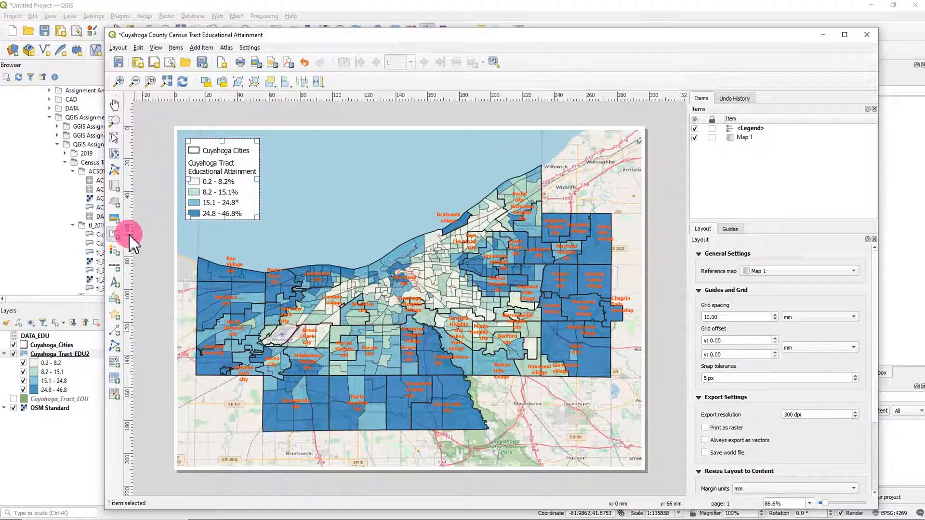
pyautogui.moveTo(287, 145); pyautogui.dragTo(523, 167)
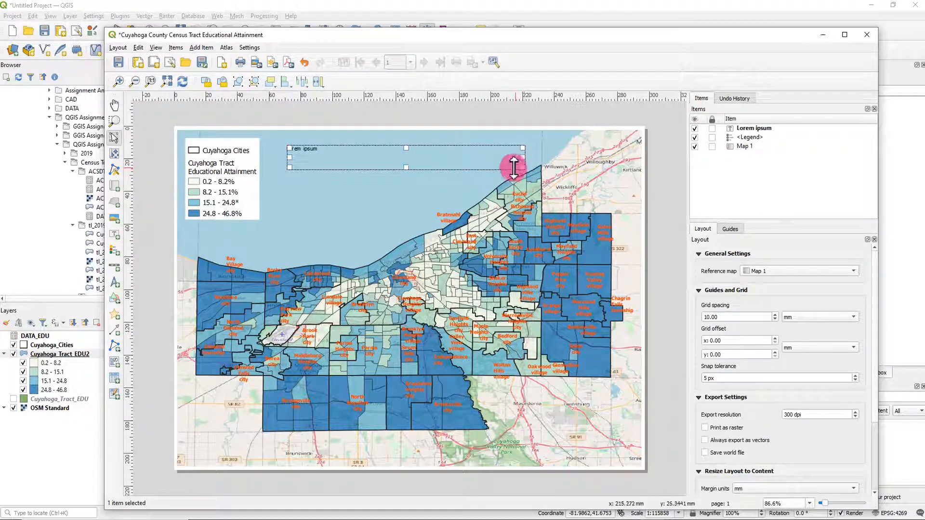
pyautogui.rightClick(375, 159)
pyautogui.click(409, 248)
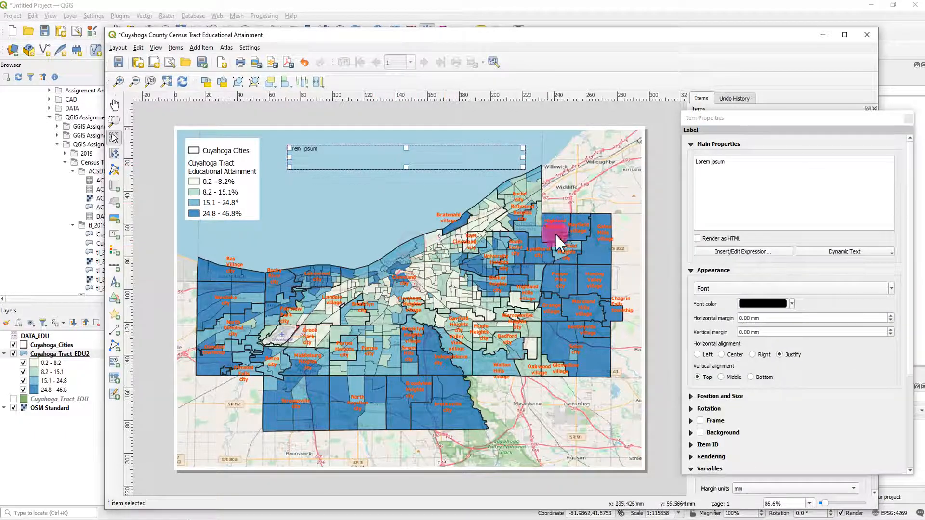
pyautogui.moveTo(744, 168); pyautogui.dragTo(669, 161)
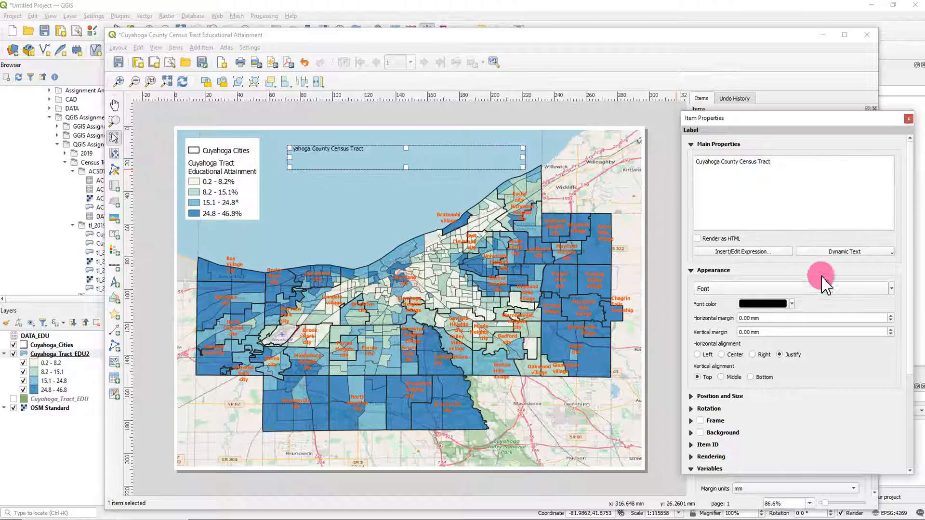
# - Set the title label's font size to 20 pt
pyautogui.click(891, 288)
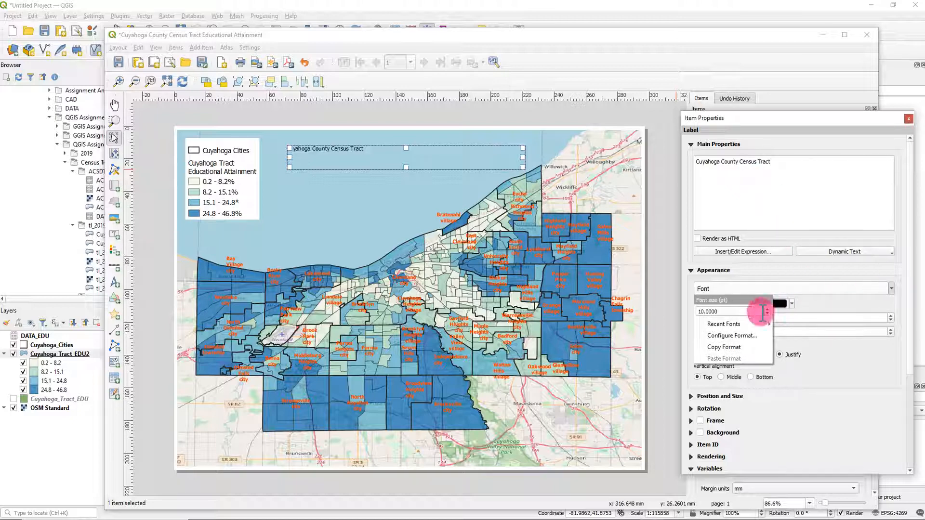
pyautogui.moveTo(725, 312); pyautogui.dragTo(685, 312)
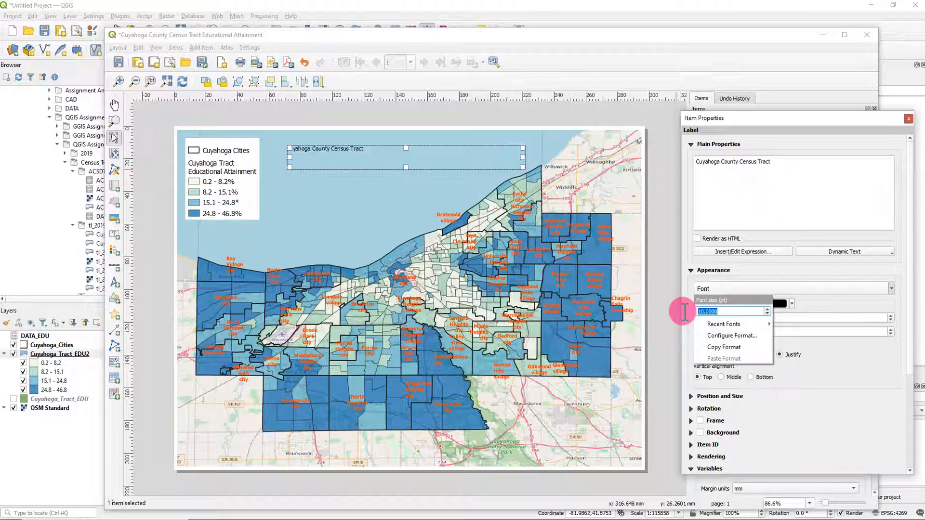
pyautogui.write('15')
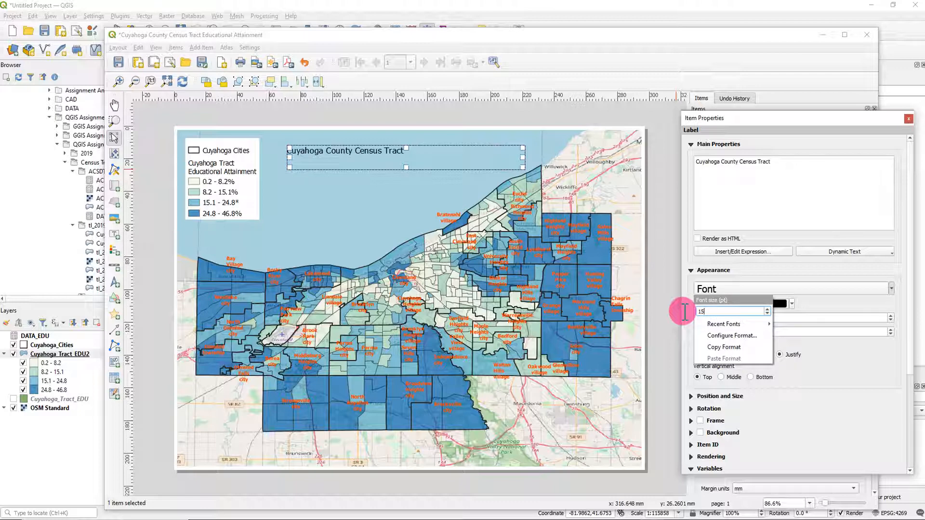
pyautogui.press('BackSpace')
pyautogui.press('BackSpace')
pyautogui.write('2')
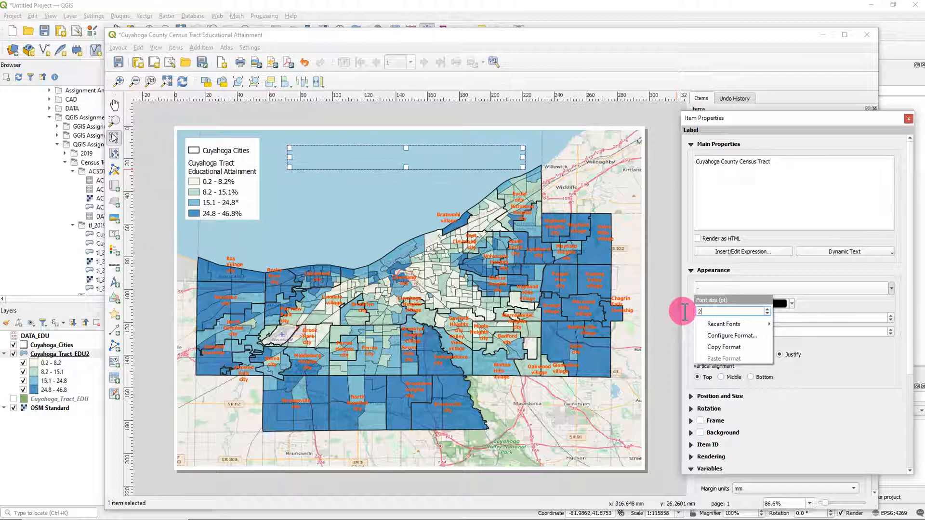
pyautogui.write('0')
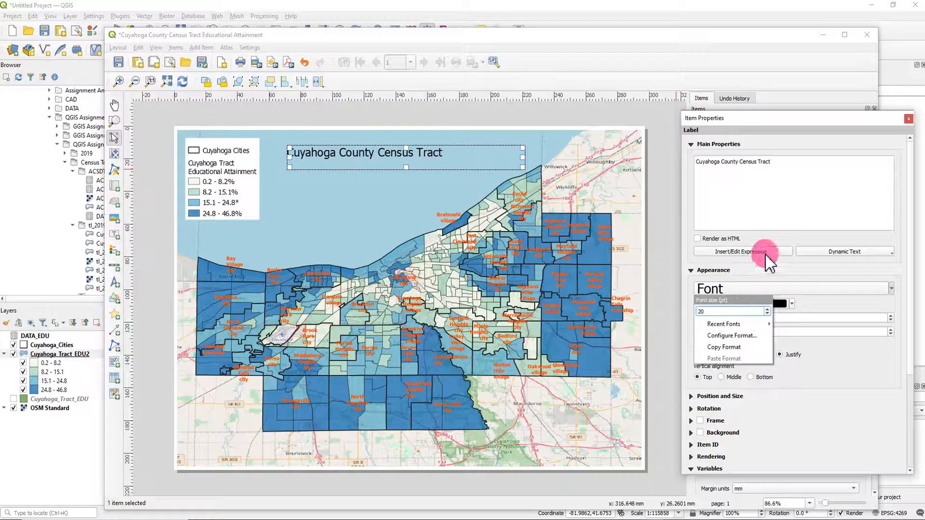
# - Add "Educational Attainment" as the title's second line, center the text horizontally, and heighten the label box to fit both lines
pyautogui.click(774, 160)
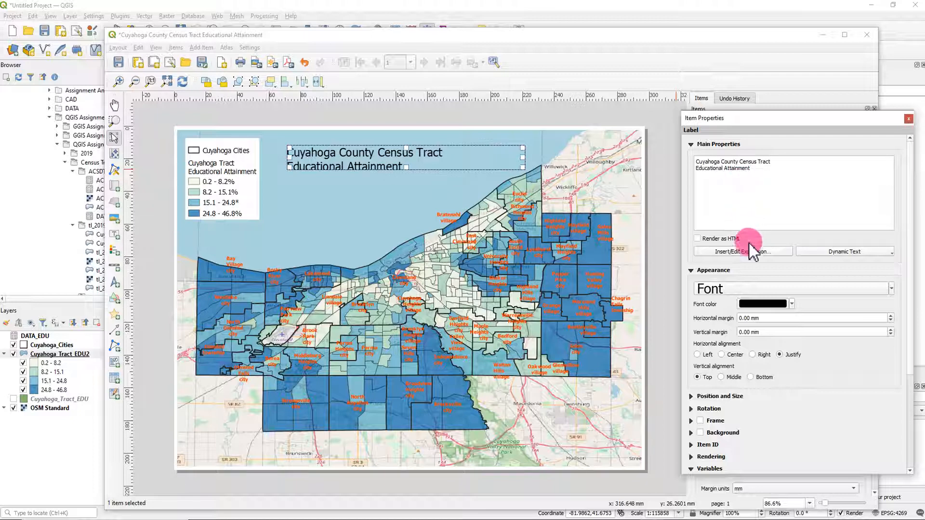
pyautogui.click(722, 355)
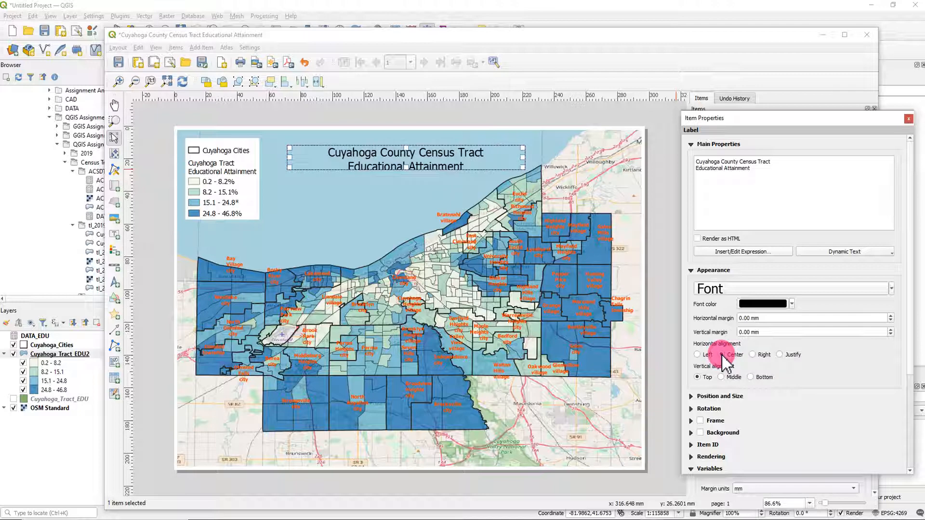
pyautogui.moveTo(409, 170); pyautogui.dragTo(412, 172)
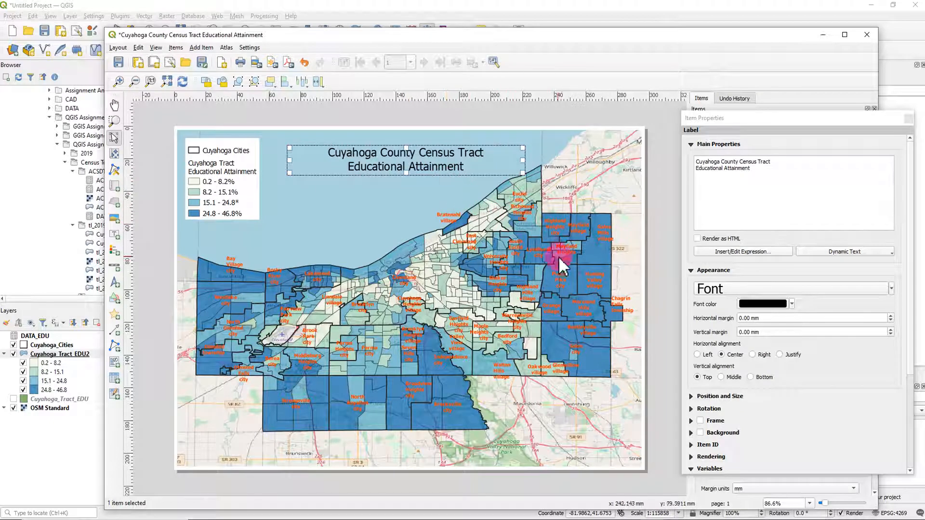
pyautogui.click(909, 119)
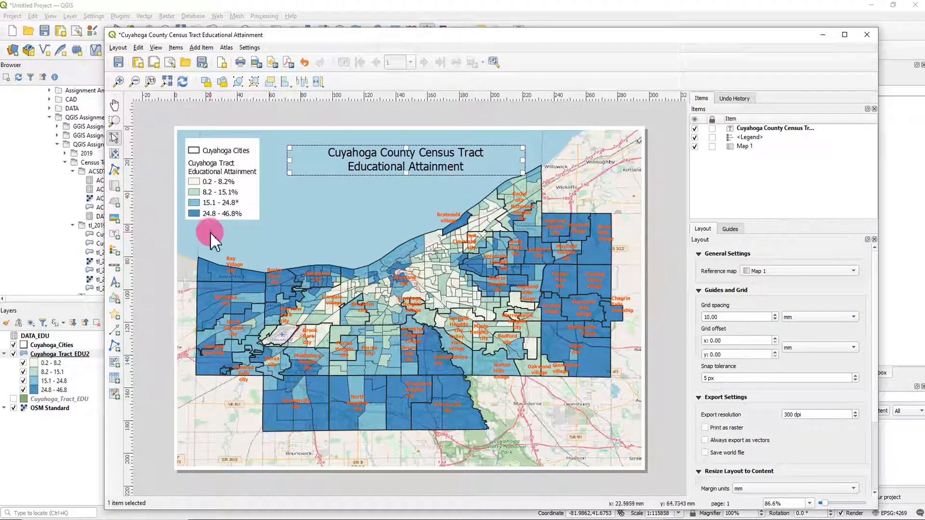
# - Place a small north arrow in the map's upper-right corner
pyautogui.click(115, 281)
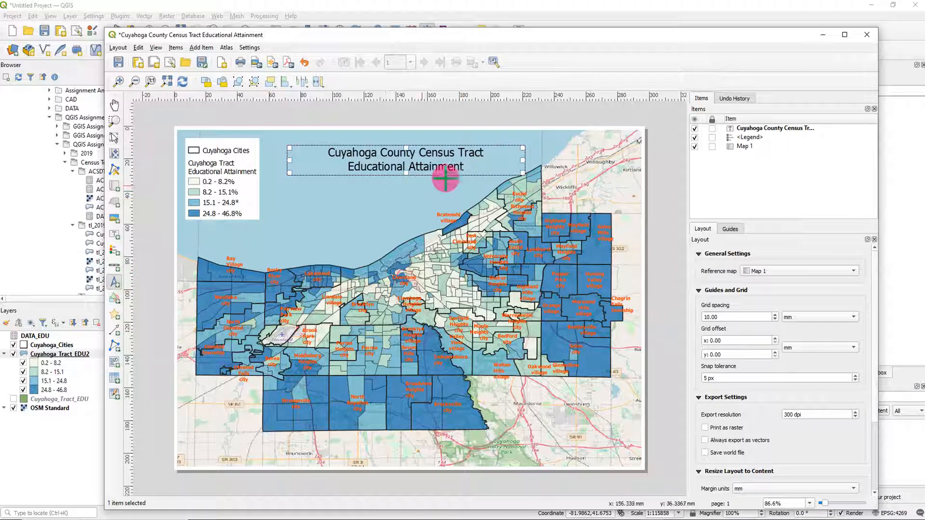
pyautogui.moveTo(615, 139); pyautogui.dragTo(631, 167)
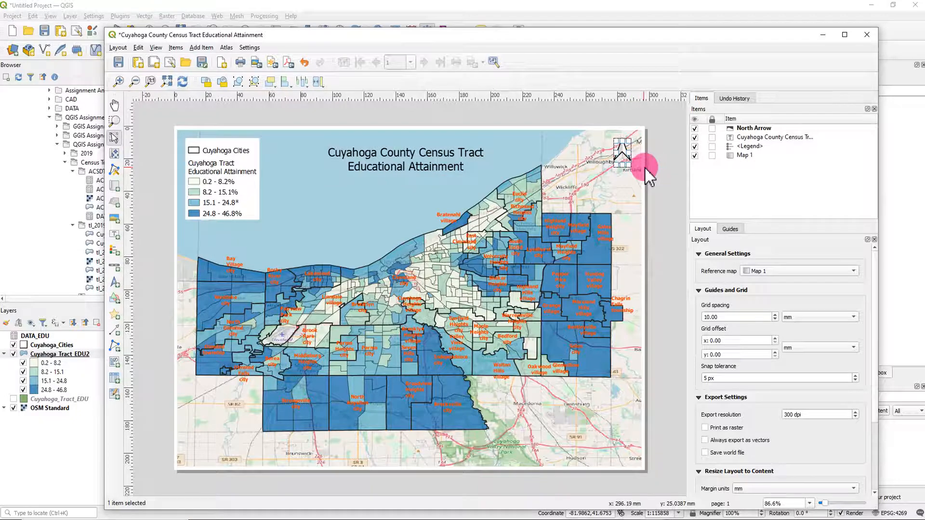
pyautogui.click(659, 167)
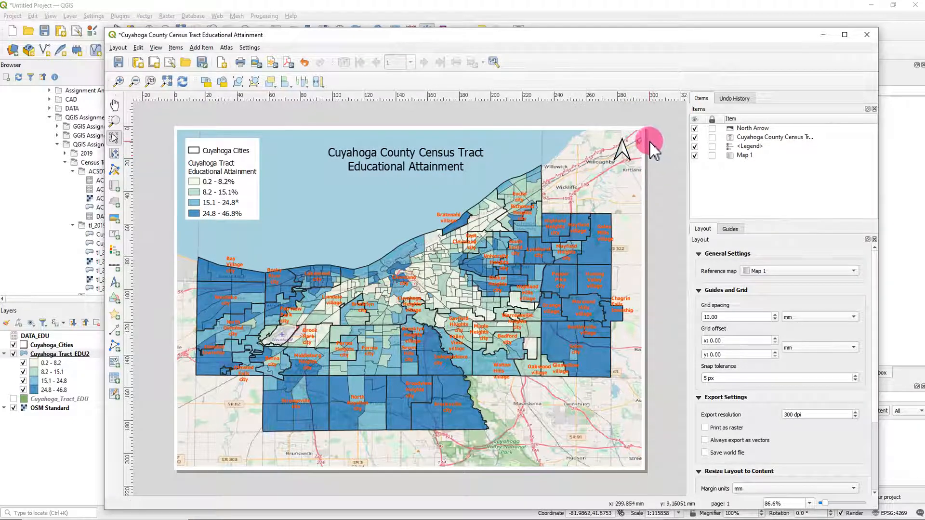
# - Add a scale bar in the map's lower-left corner and set its units to miles
pyautogui.click(114, 266)
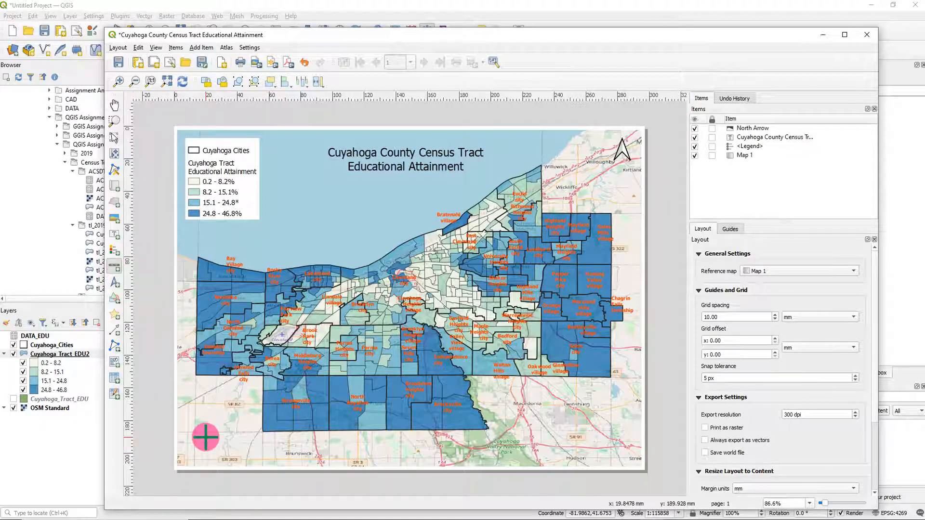
pyautogui.moveTo(200, 439); pyautogui.dragTo(288, 450)
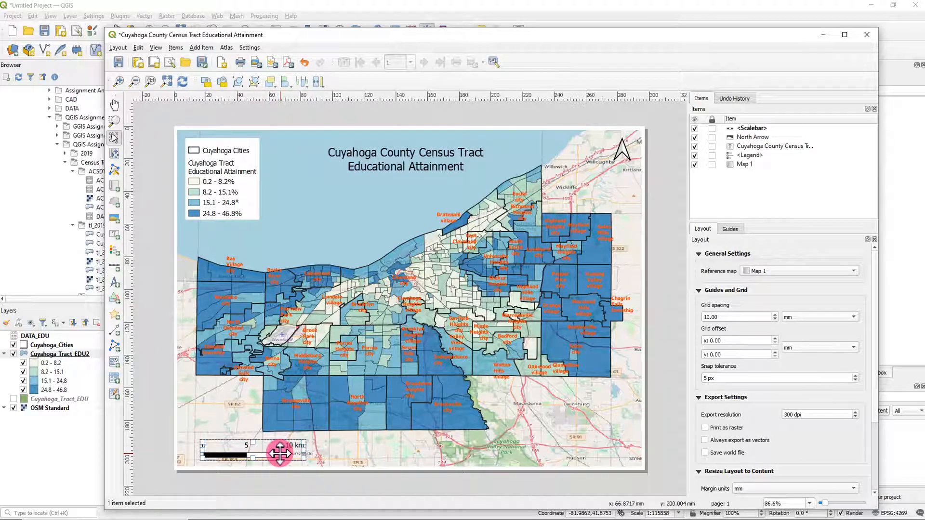
pyautogui.rightClick(277, 450)
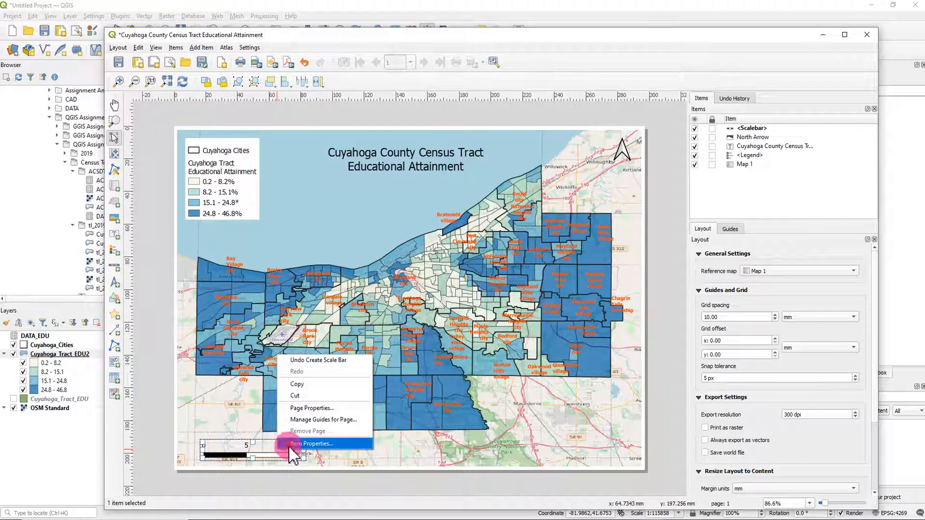
pyautogui.click(294, 444)
pyautogui.click(769, 213)
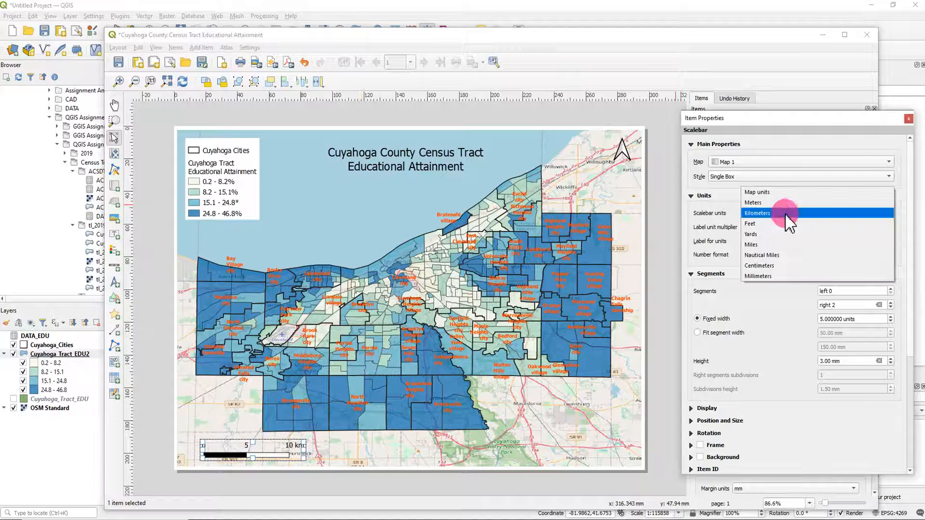
pyautogui.click(768, 244)
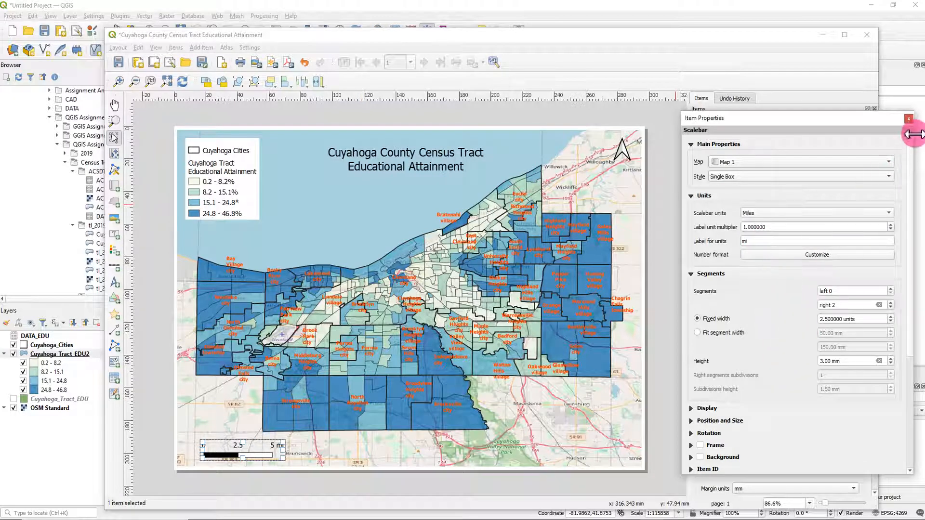
pyautogui.click(909, 118)
pyautogui.click(677, 399)
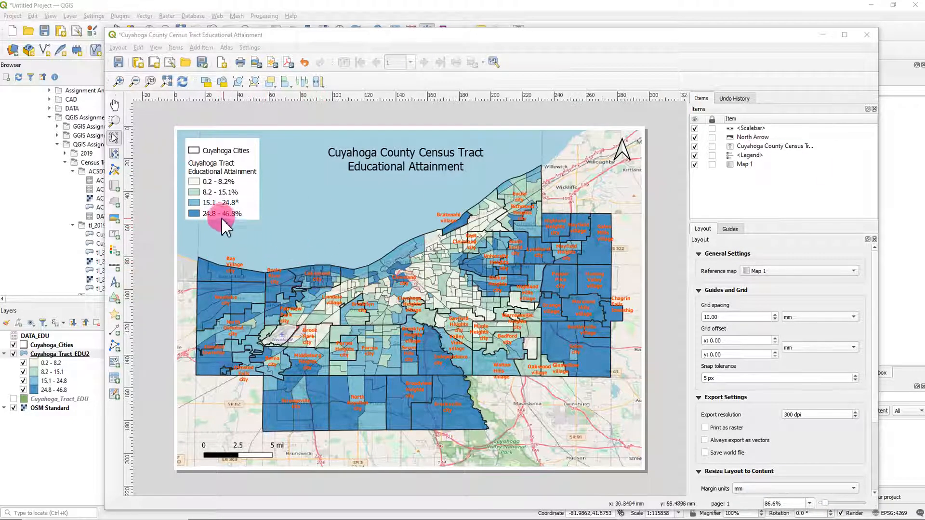
# - Add a text label in the empty area near the map's lower-right corner and open its item properties
pyautogui.click(114, 235)
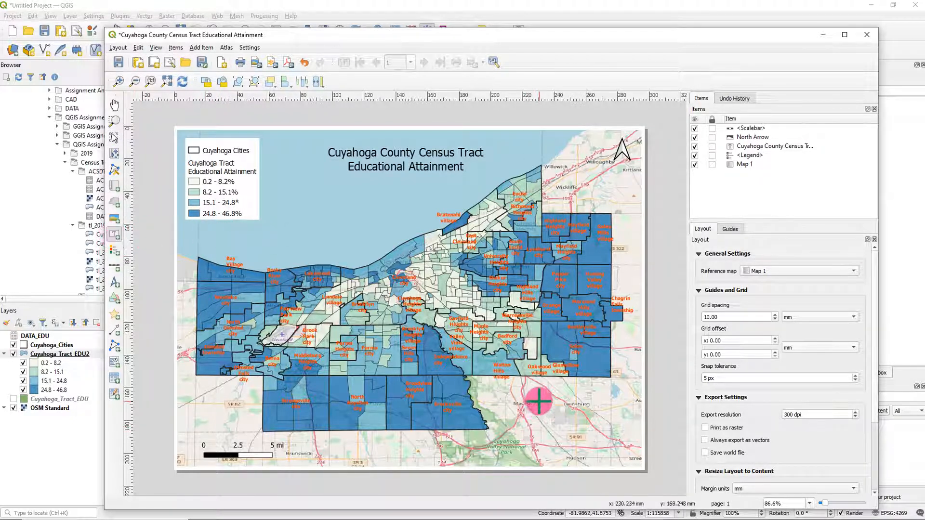
pyautogui.moveTo(525, 392); pyautogui.dragTo(630, 461)
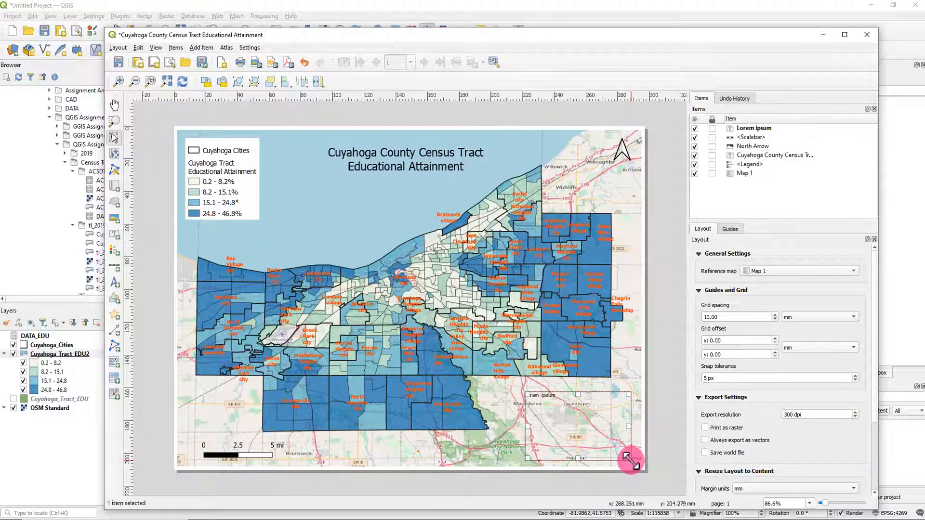
pyautogui.rightClick(578, 409)
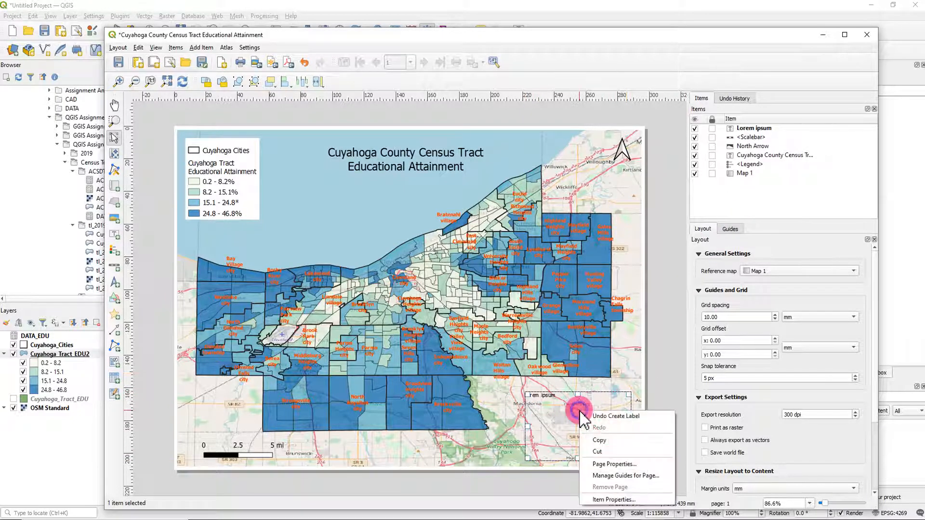
pyautogui.click(608, 500)
# - Replace the label's placeholder text with "Data Source: Census Bureau" and a second line "Spatial Reference: NAD 83"
pyautogui.moveTo(694, 161); pyautogui.dragTo(730, 182)
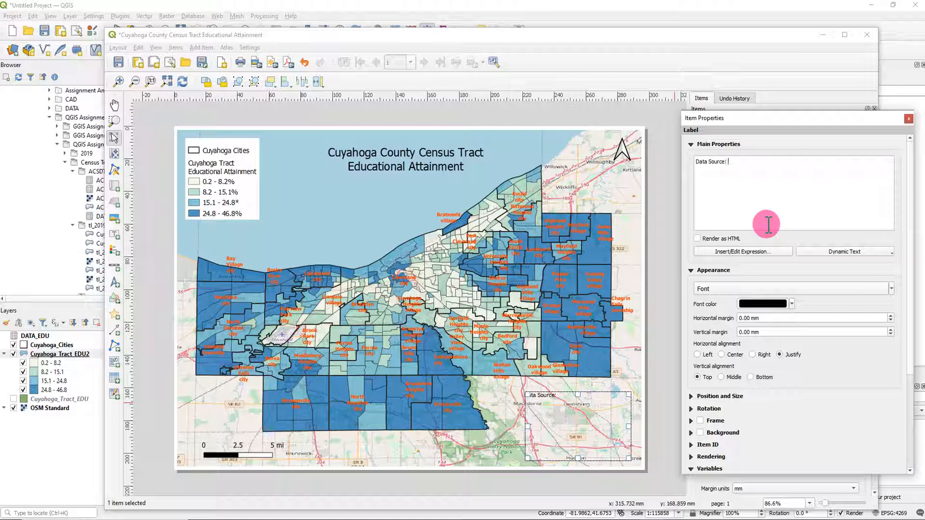
pyautogui.write('Census Bureau')
pyautogui.press('Return')
pyautogui.write('Spatial Reference')
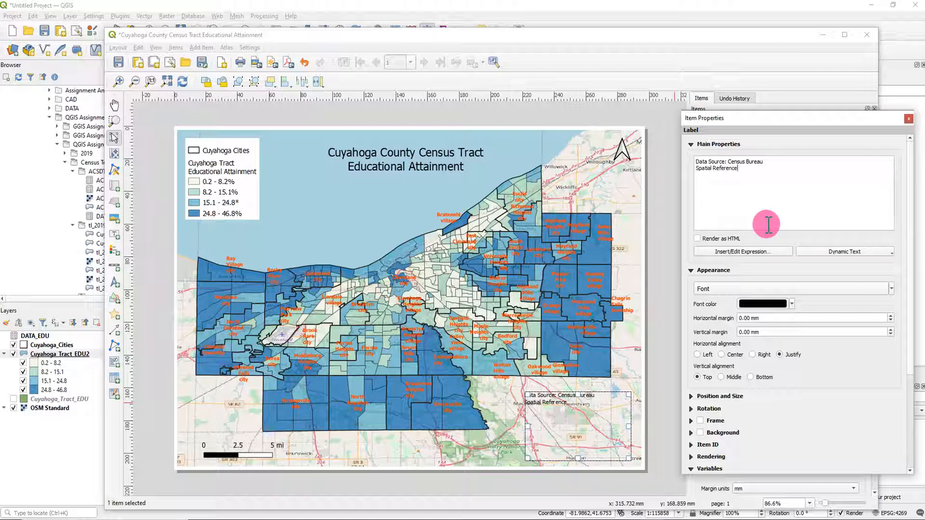
pyautogui.write(': NAD')
pyautogui.write(' 83')
# - Add label lines for "Classification Method: Quantile", "Date: 07, 03, 2021" and "Name:" followed by the author's full name
pyautogui.write('ssifica')
pyautogui.write('tion ')
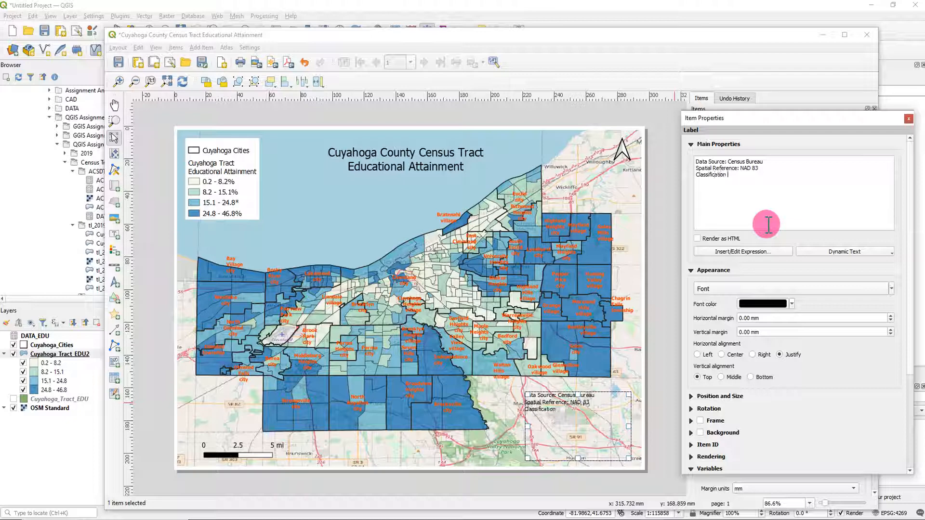
pyautogui.write('Method: Quantile Dat')
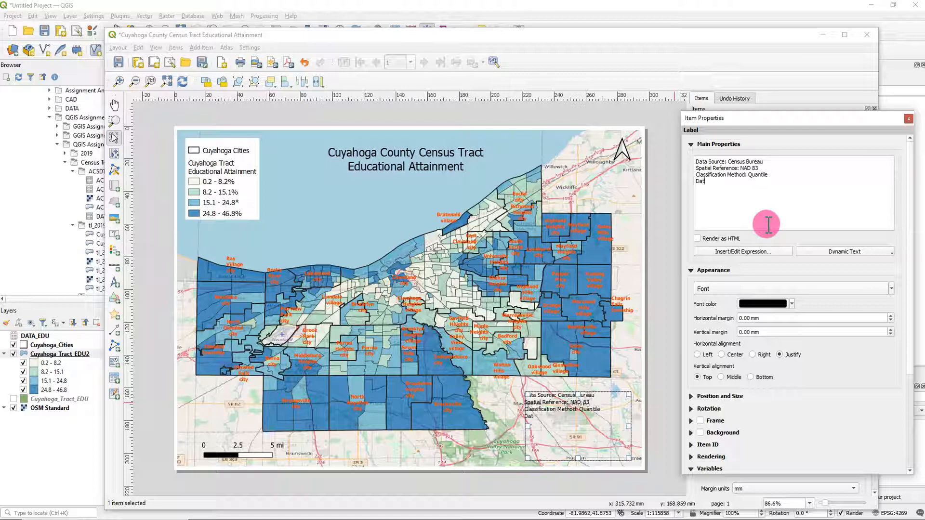
pyautogui.write('e:')
pyautogui.write('07, 03, 2021')
pyautogui.write('Na')
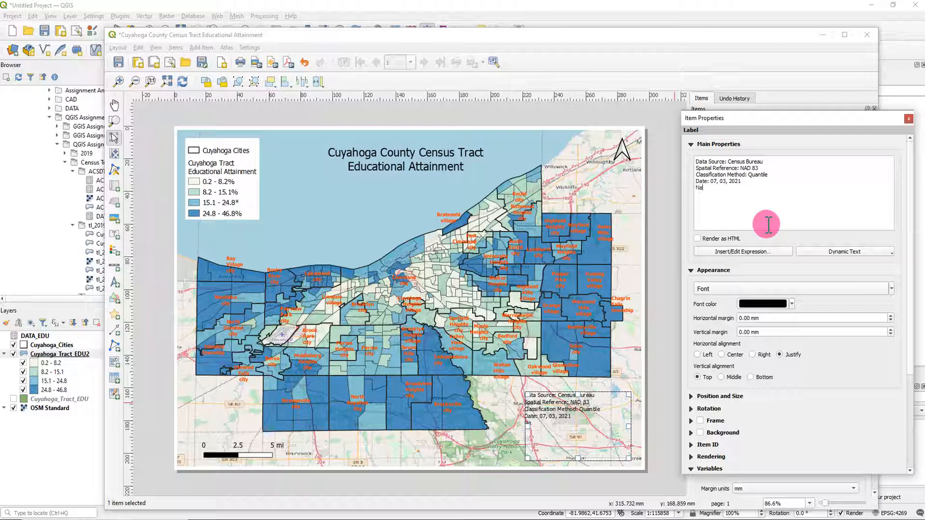
pyautogui.write('me: Minkyu Yeom')
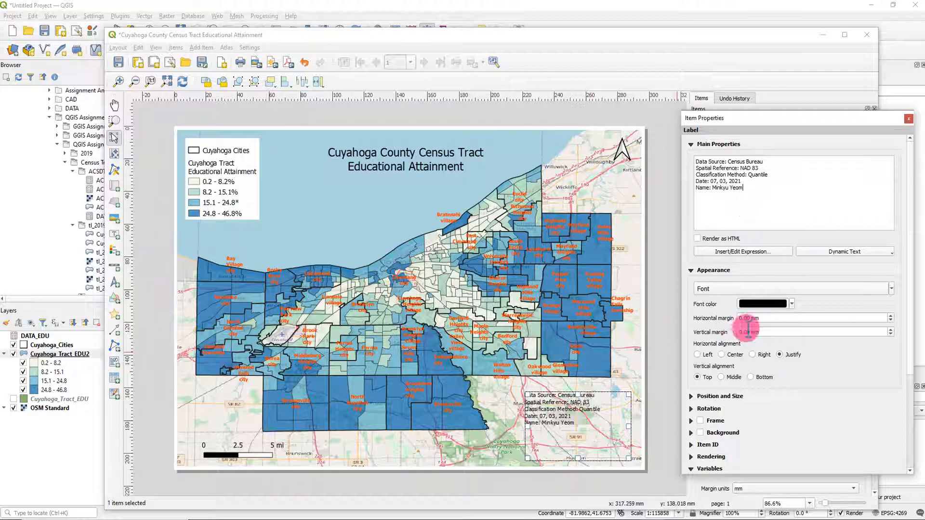
# - Set the data source label's font size to 13 pt
pyautogui.click(877, 293)
pyautogui.moveTo(735, 311); pyautogui.dragTo(684, 309)
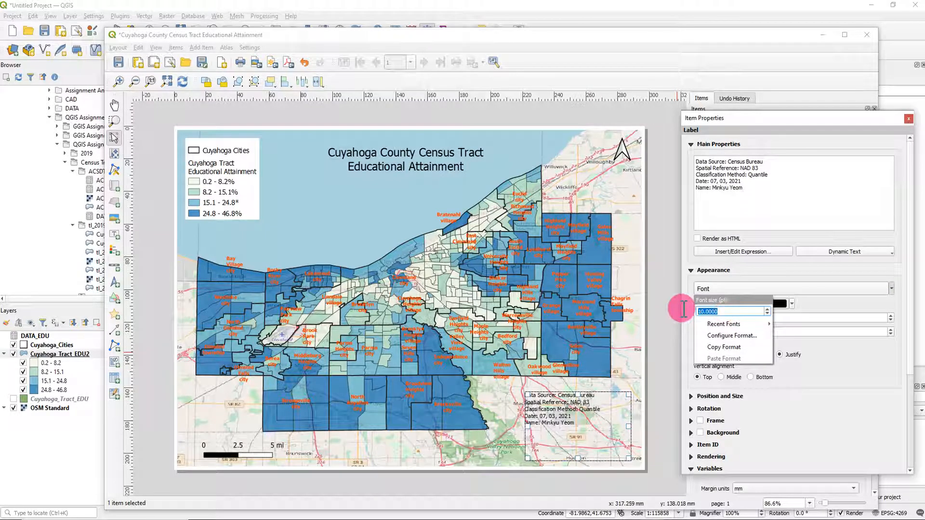
pyautogui.write('12')
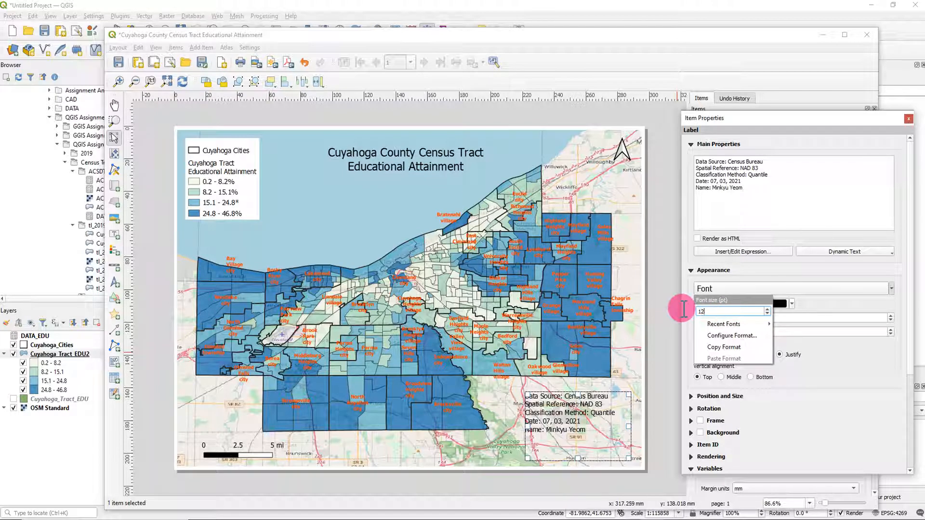
pyautogui.press('BackSpace')
pyautogui.write('3')
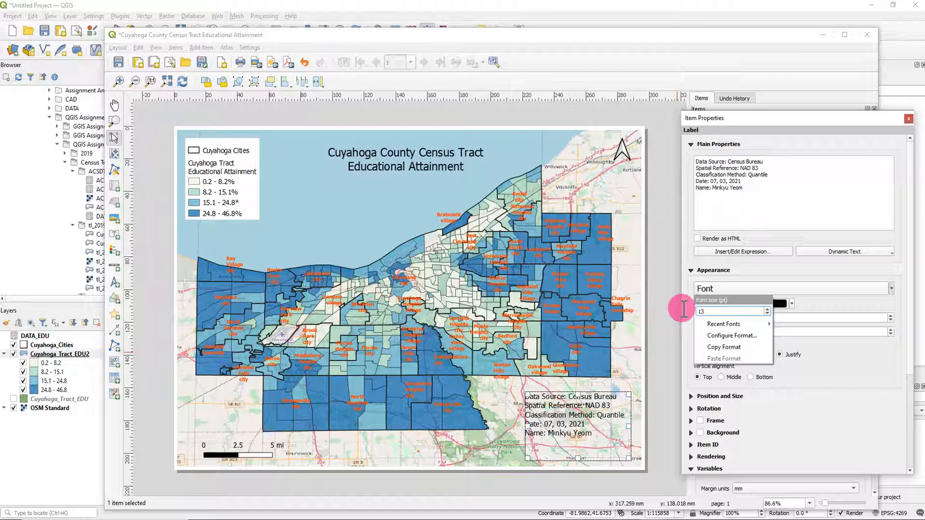
pyautogui.click(719, 204)
# - Shorten the data source label's box to fit its text and move it into the map's lower-right corner
pyautogui.moveTo(582, 458); pyautogui.dragTo(580, 442)
pyautogui.moveTo(578, 410); pyautogui.dragTo(589, 427)
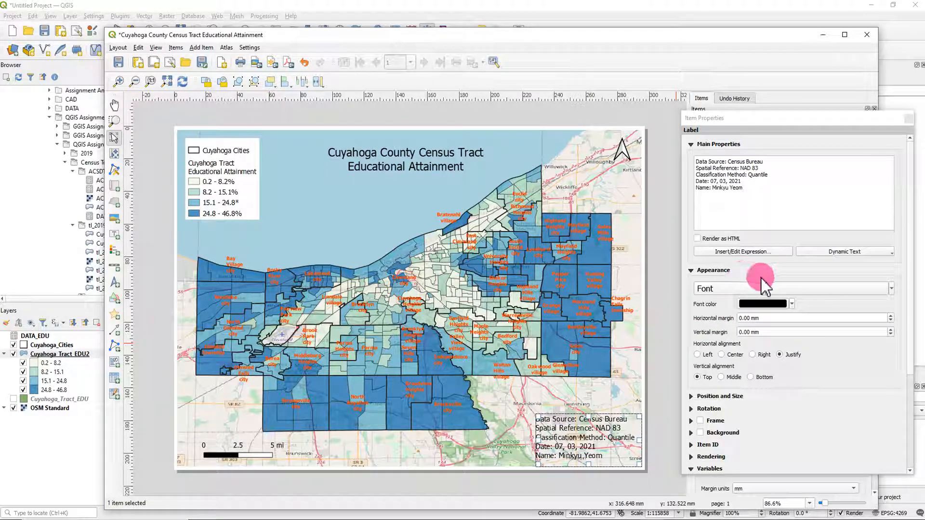
pyautogui.click(892, 289)
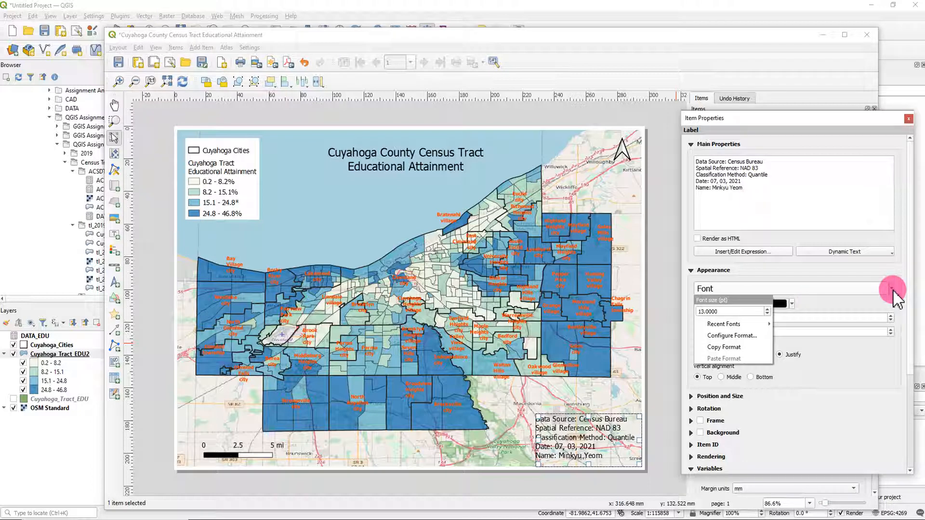
pyautogui.click(867, 307)
pyautogui.click(713, 335)
pyautogui.click(660, 296)
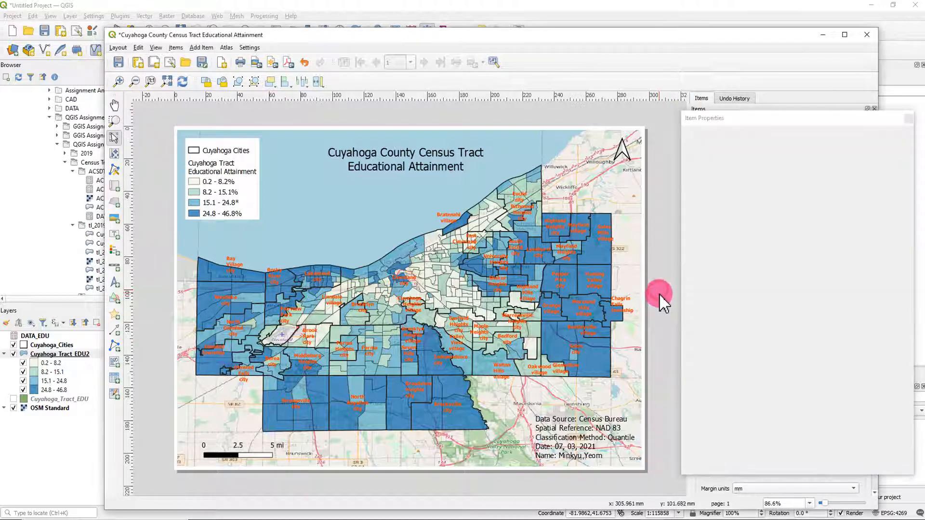